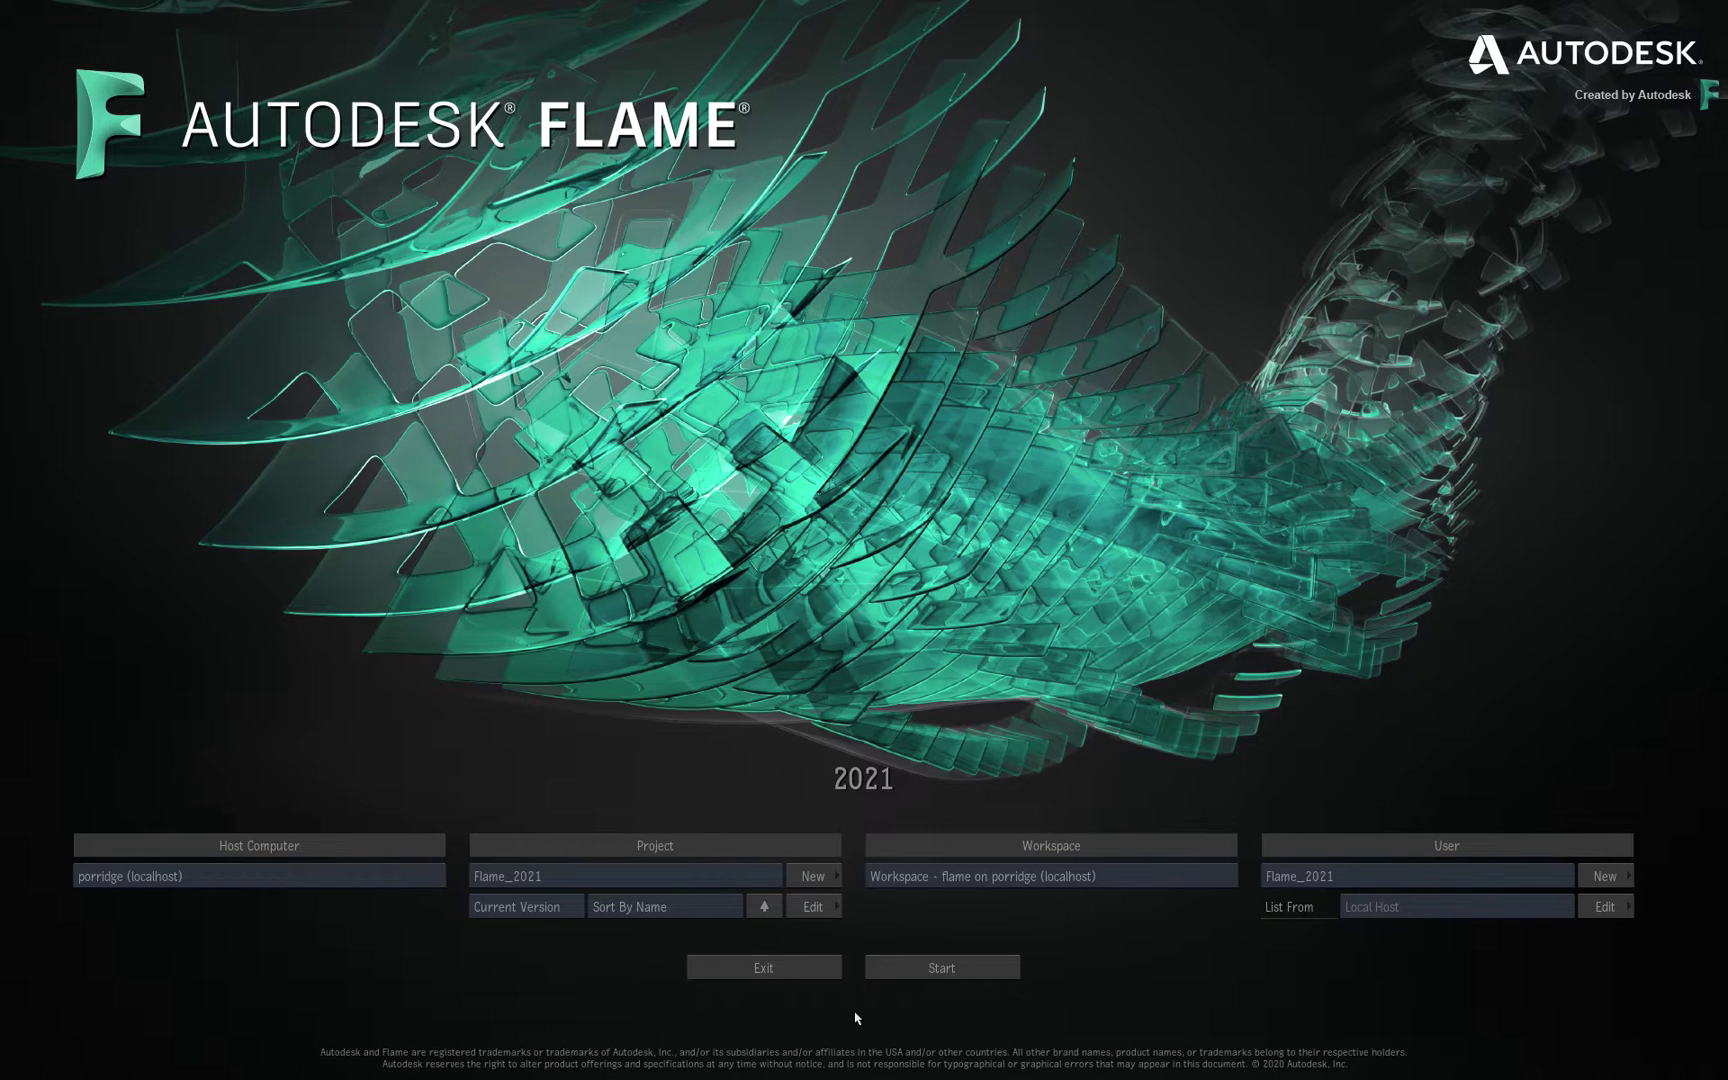
pyautogui.click(806, 878)
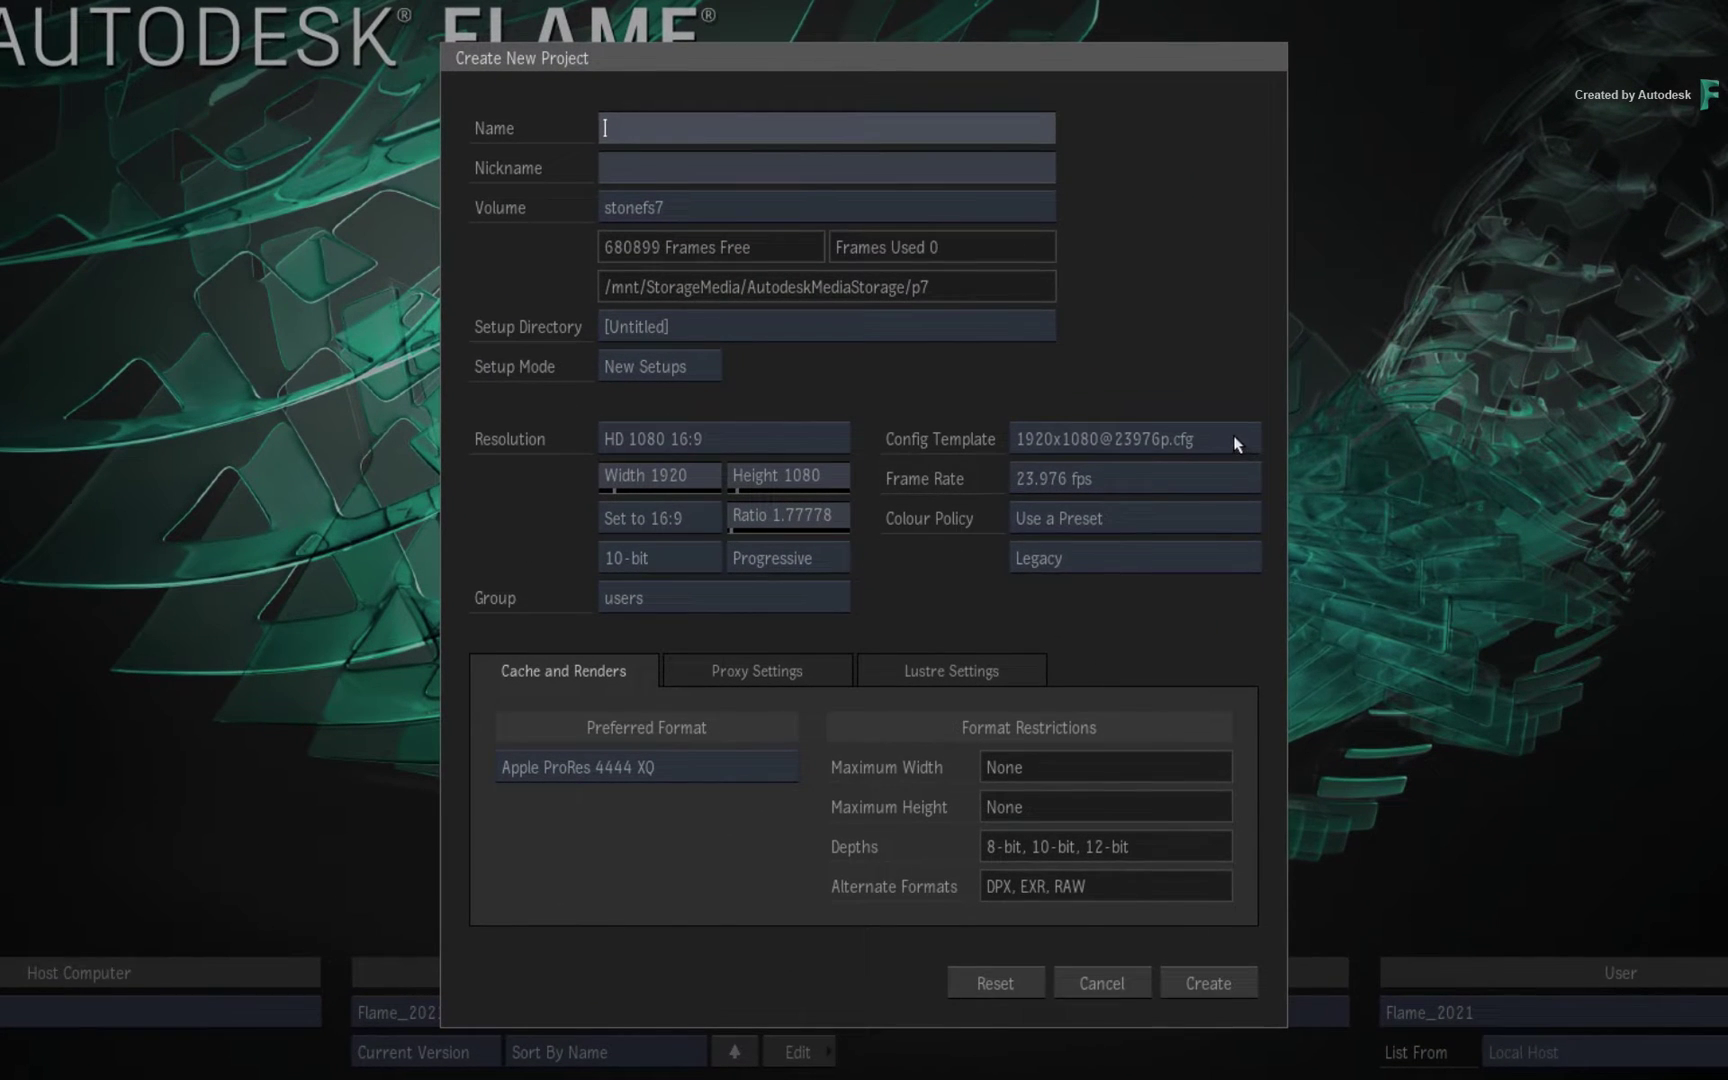
pyautogui.click(1233, 440)
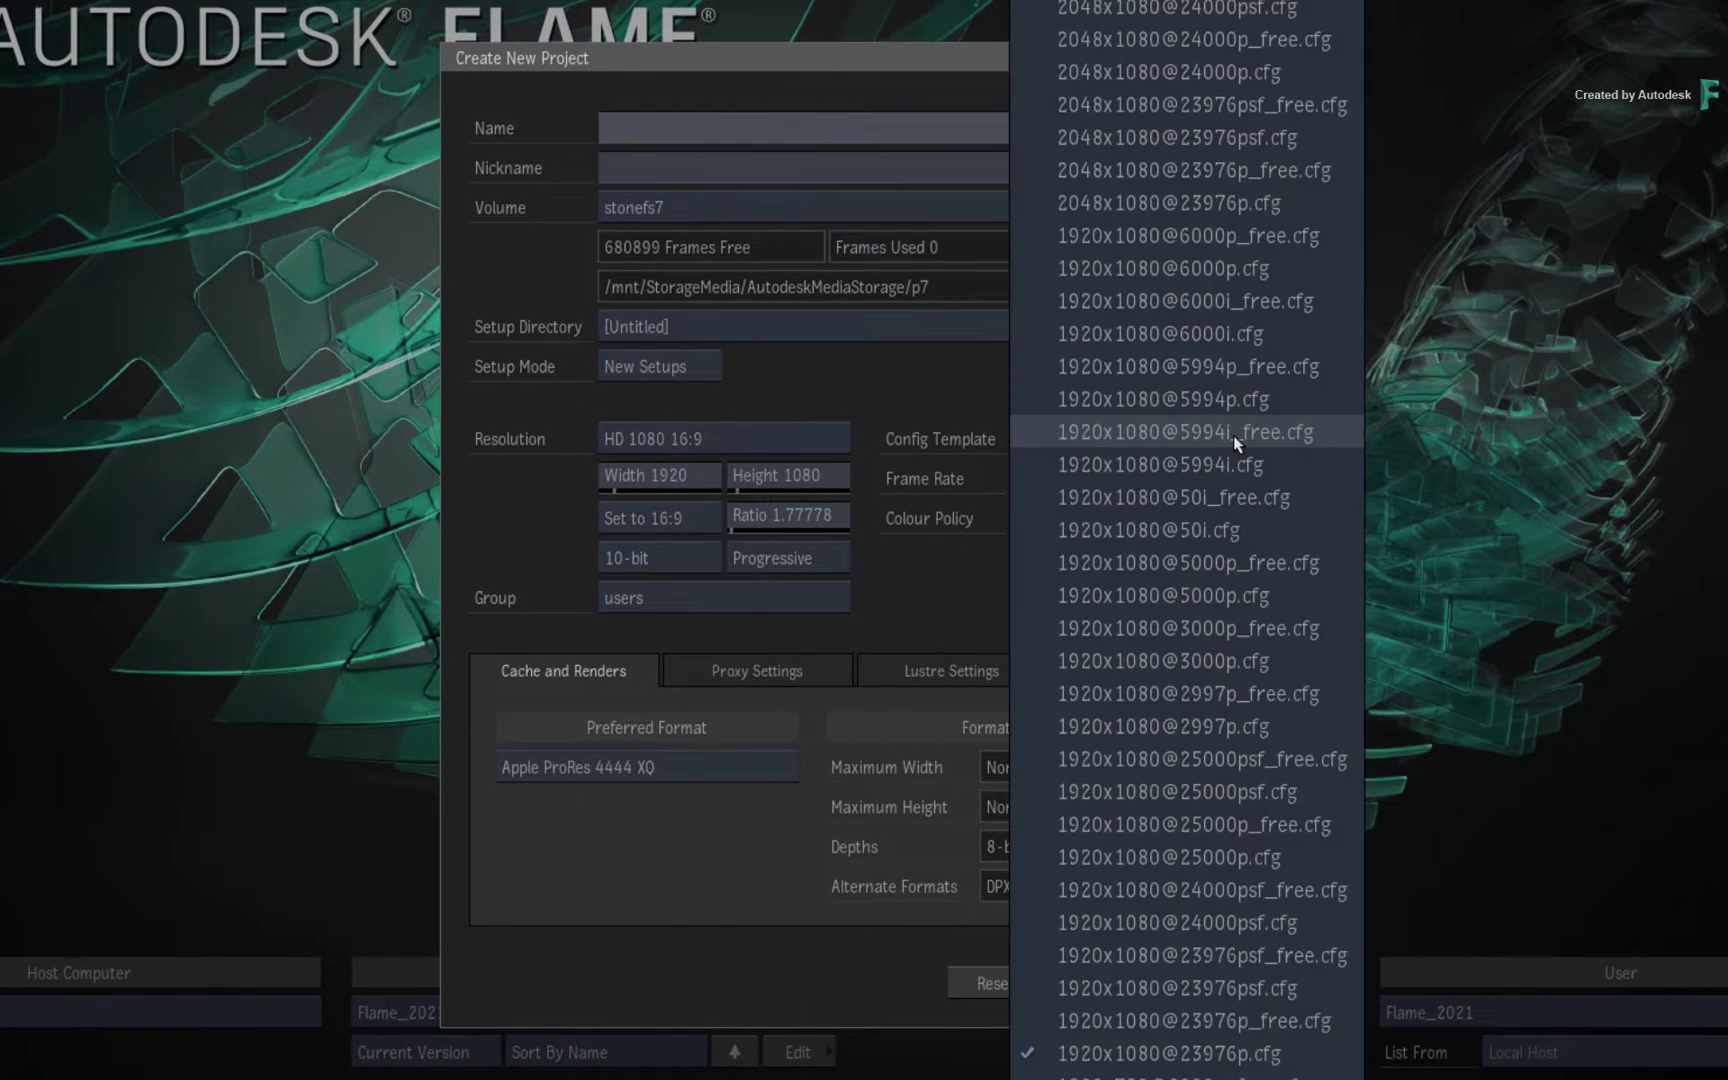
pyautogui.click(1308, 1054)
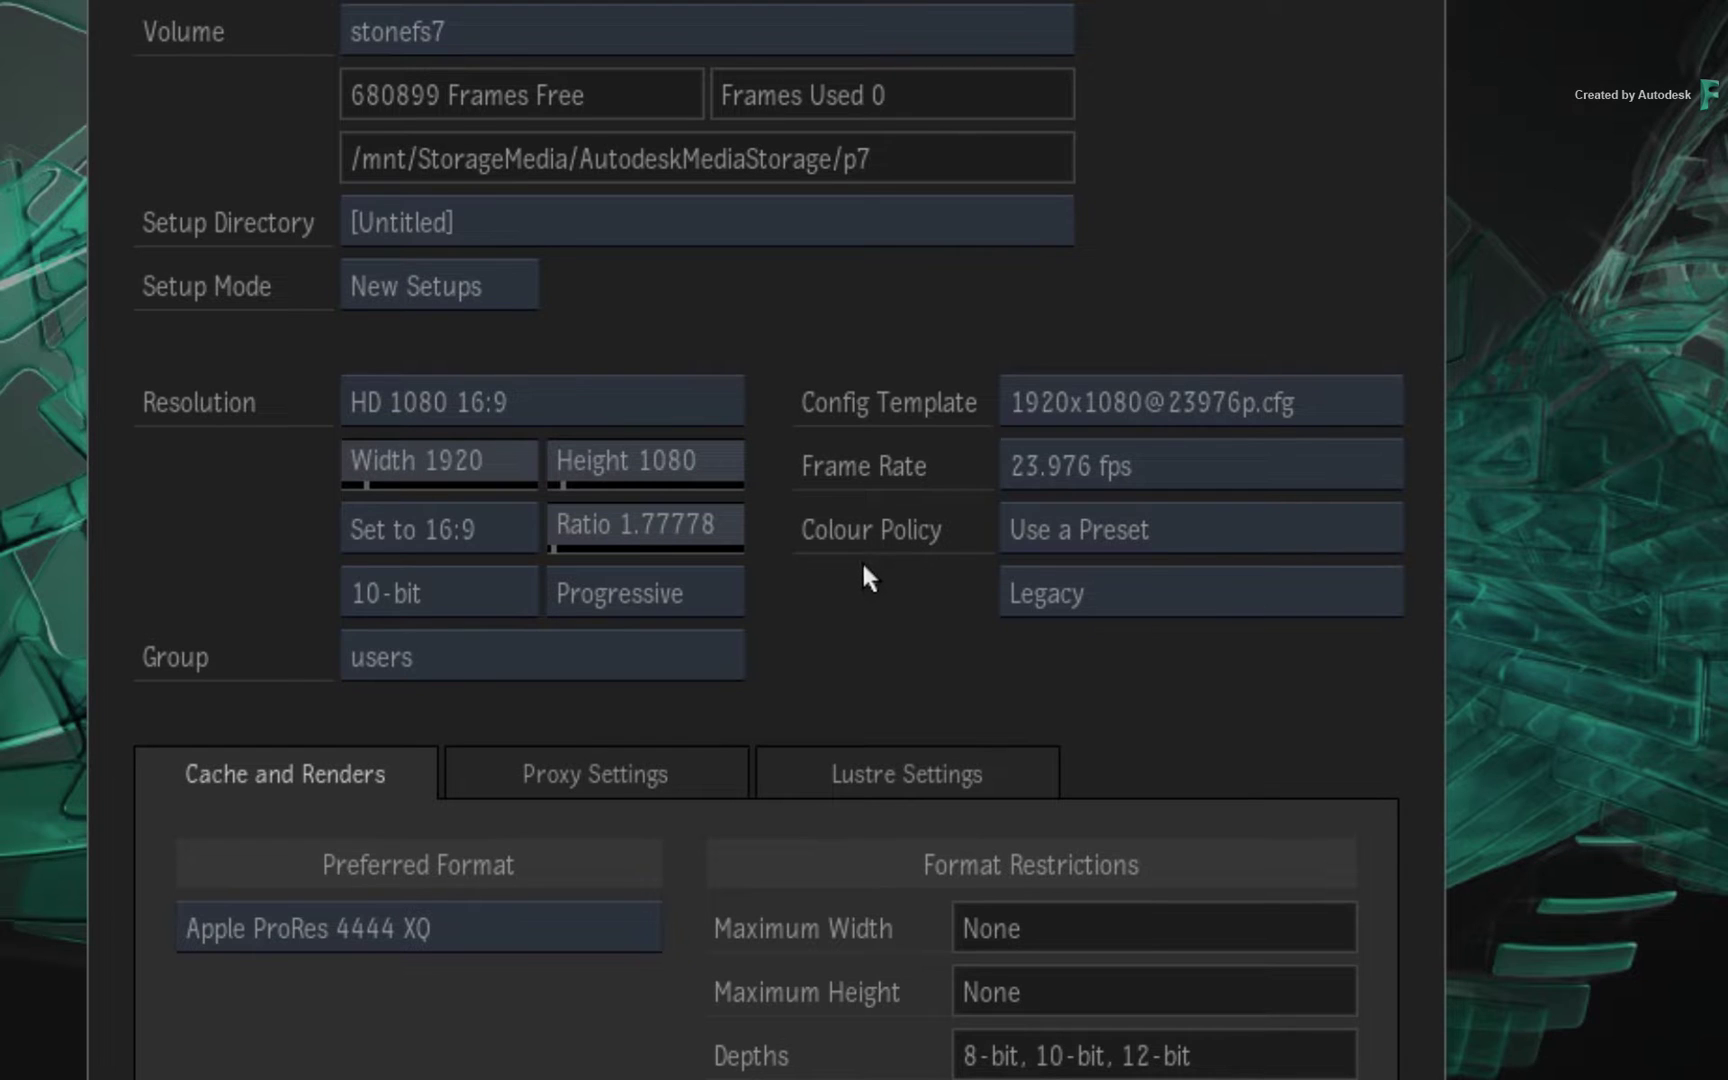
pyautogui.click(1149, 592)
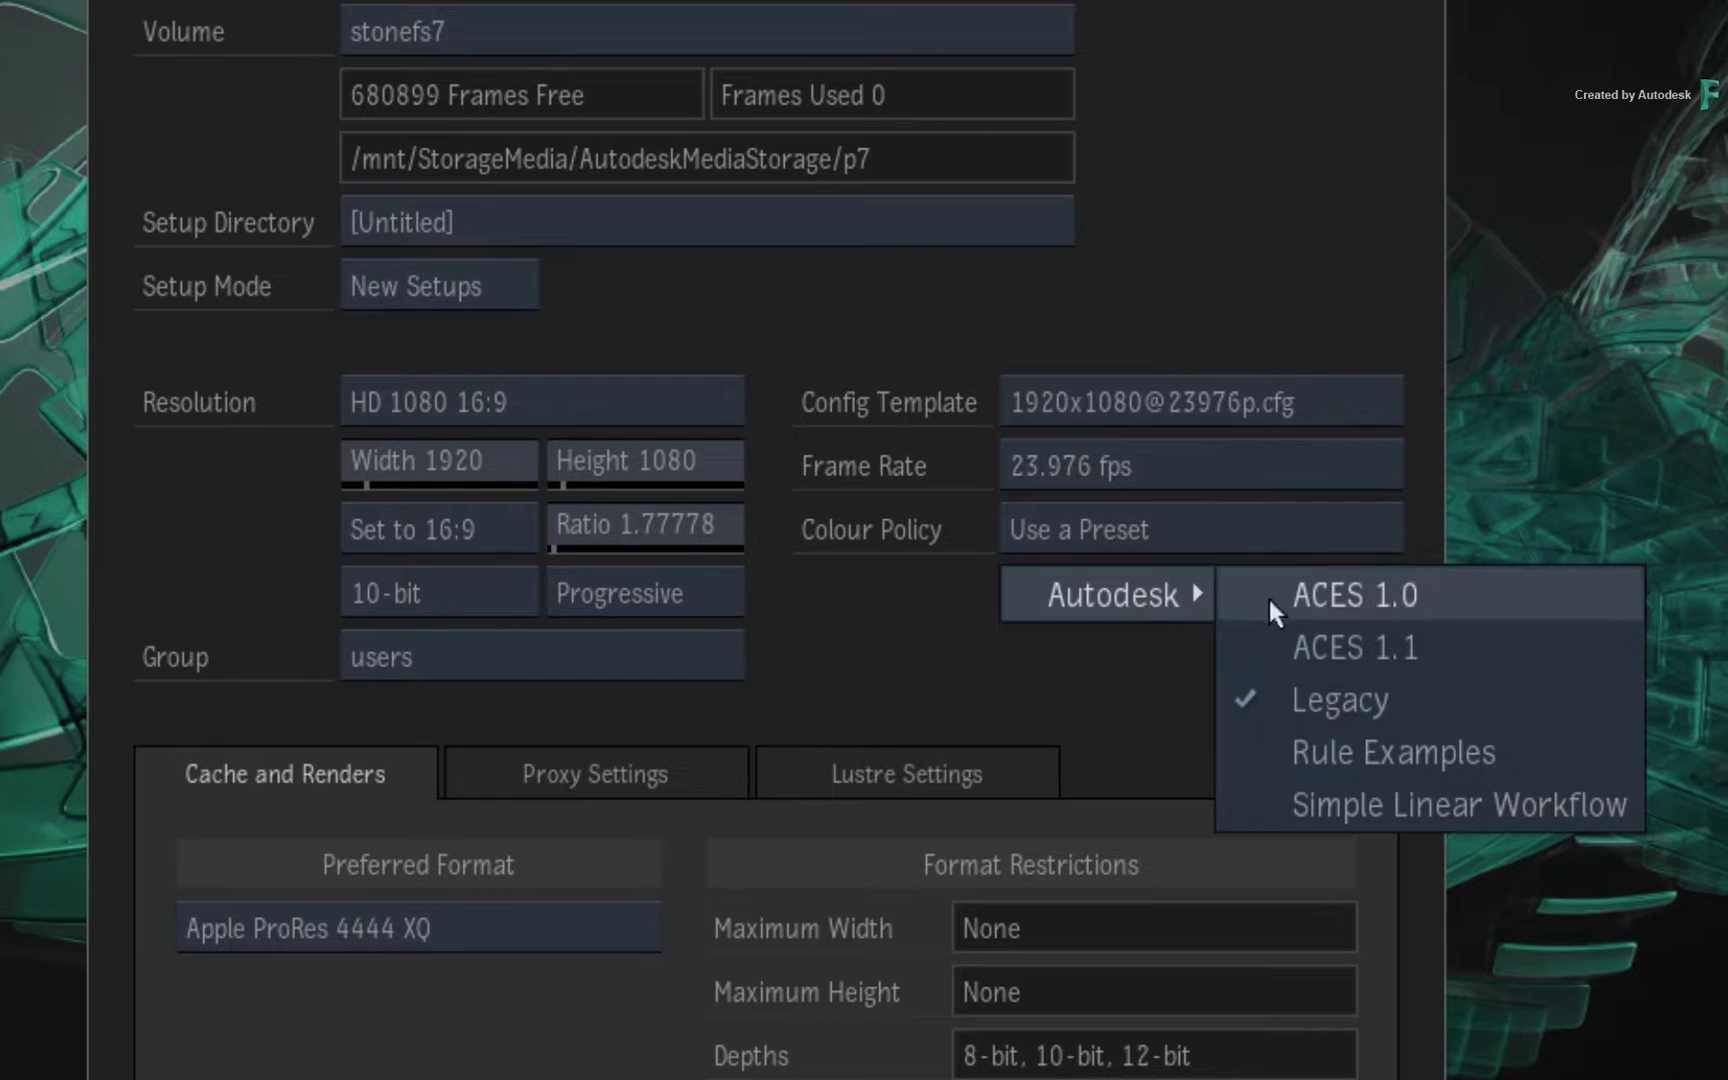
pyautogui.click(1268, 648)
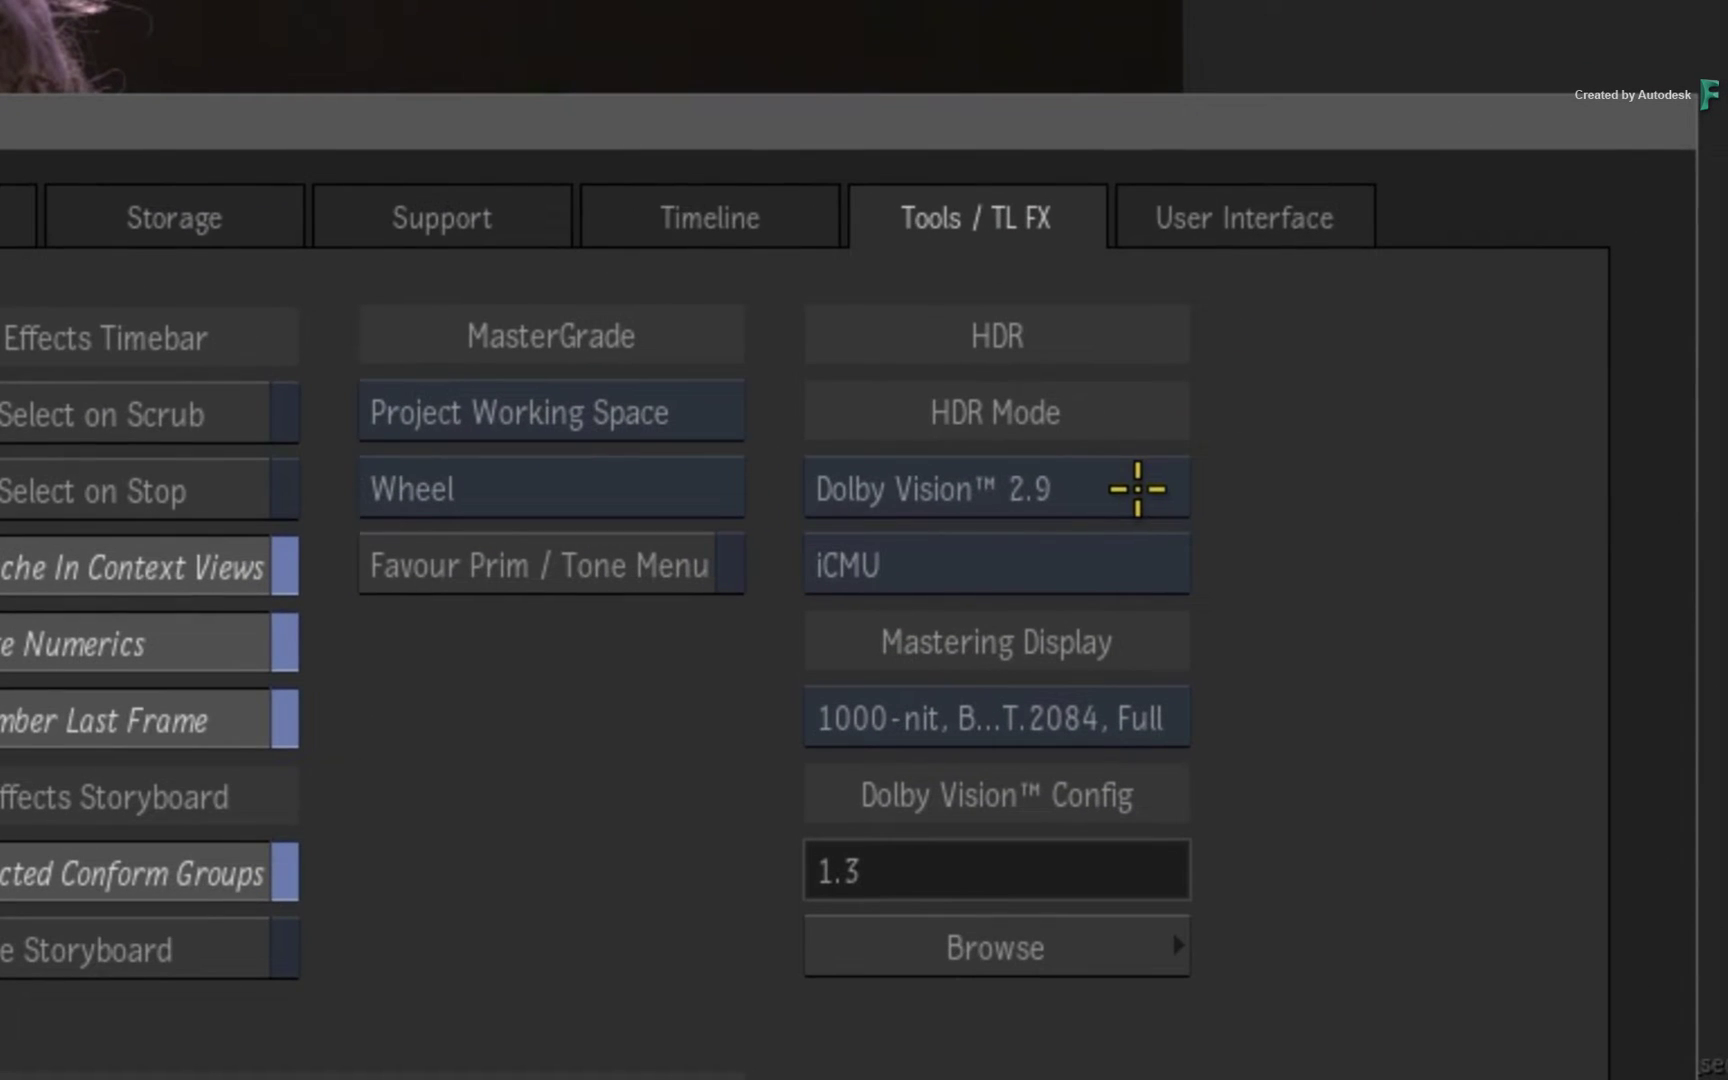
pyautogui.click(1475, 335)
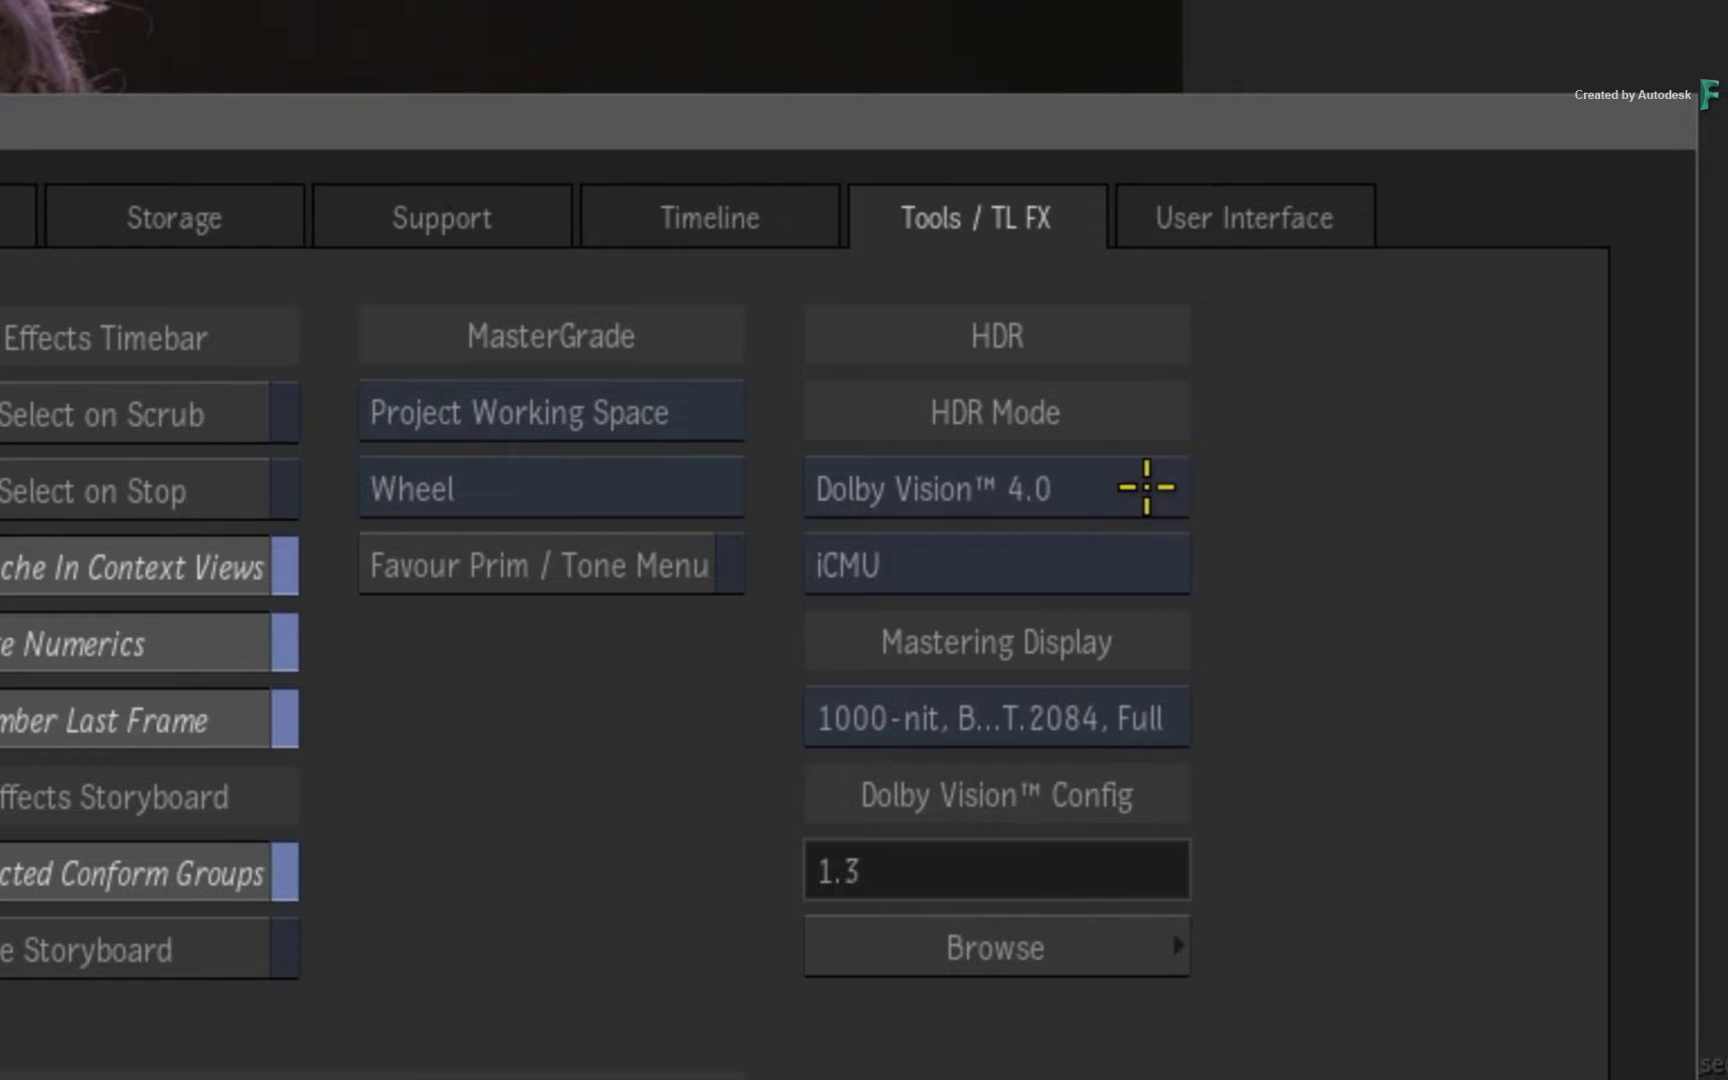
pyautogui.click(1150, 485)
pyautogui.click(1152, 486)
pyautogui.click(1155, 486)
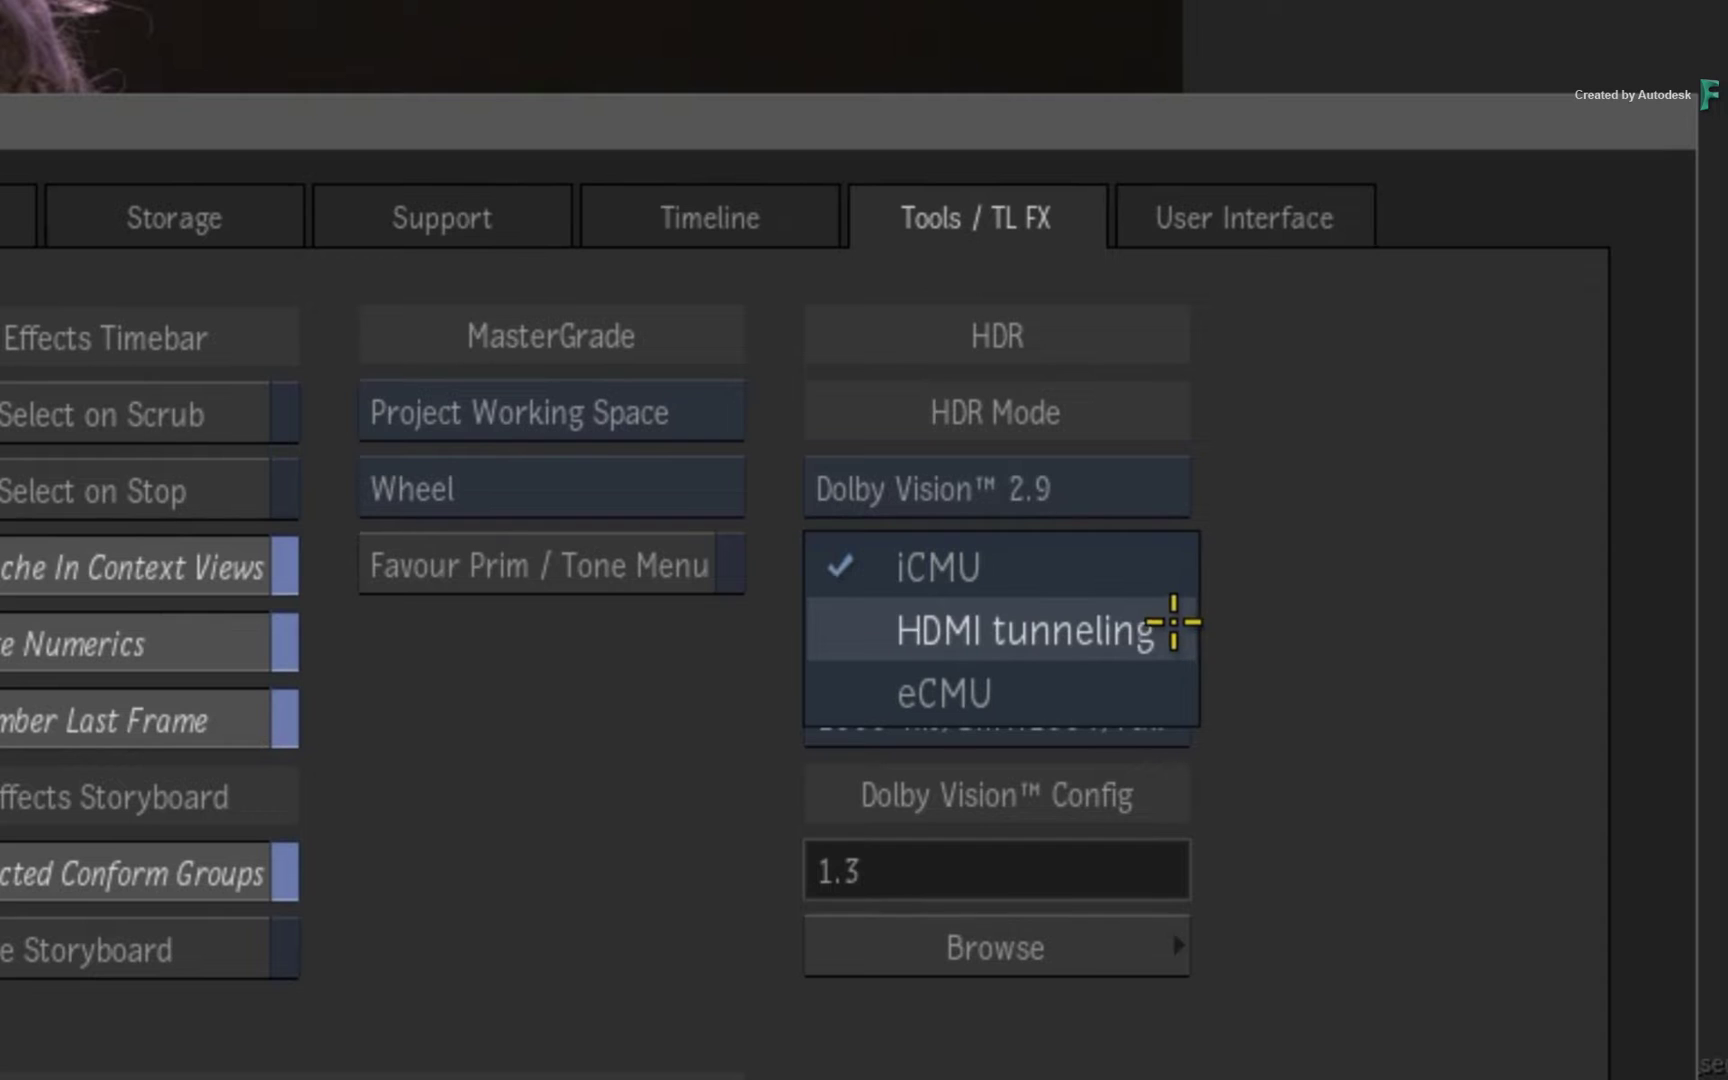
pyautogui.click(1128, 565)
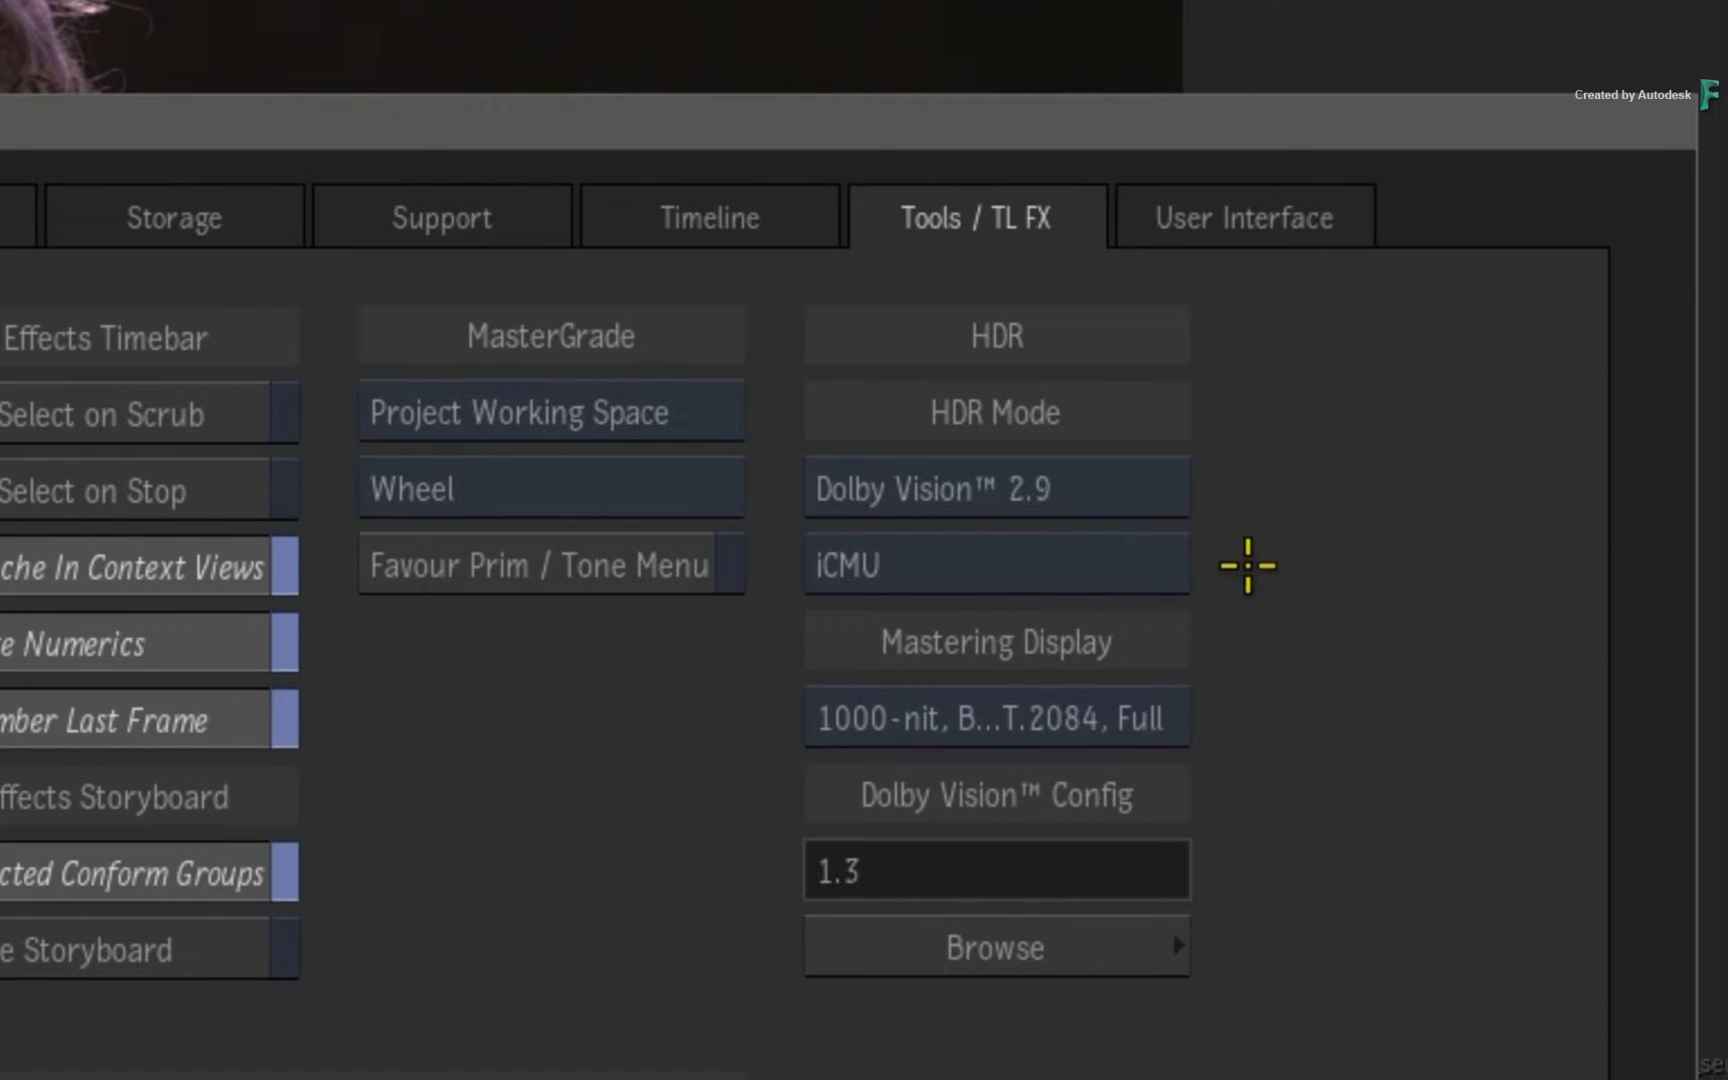
pyautogui.click(1150, 710)
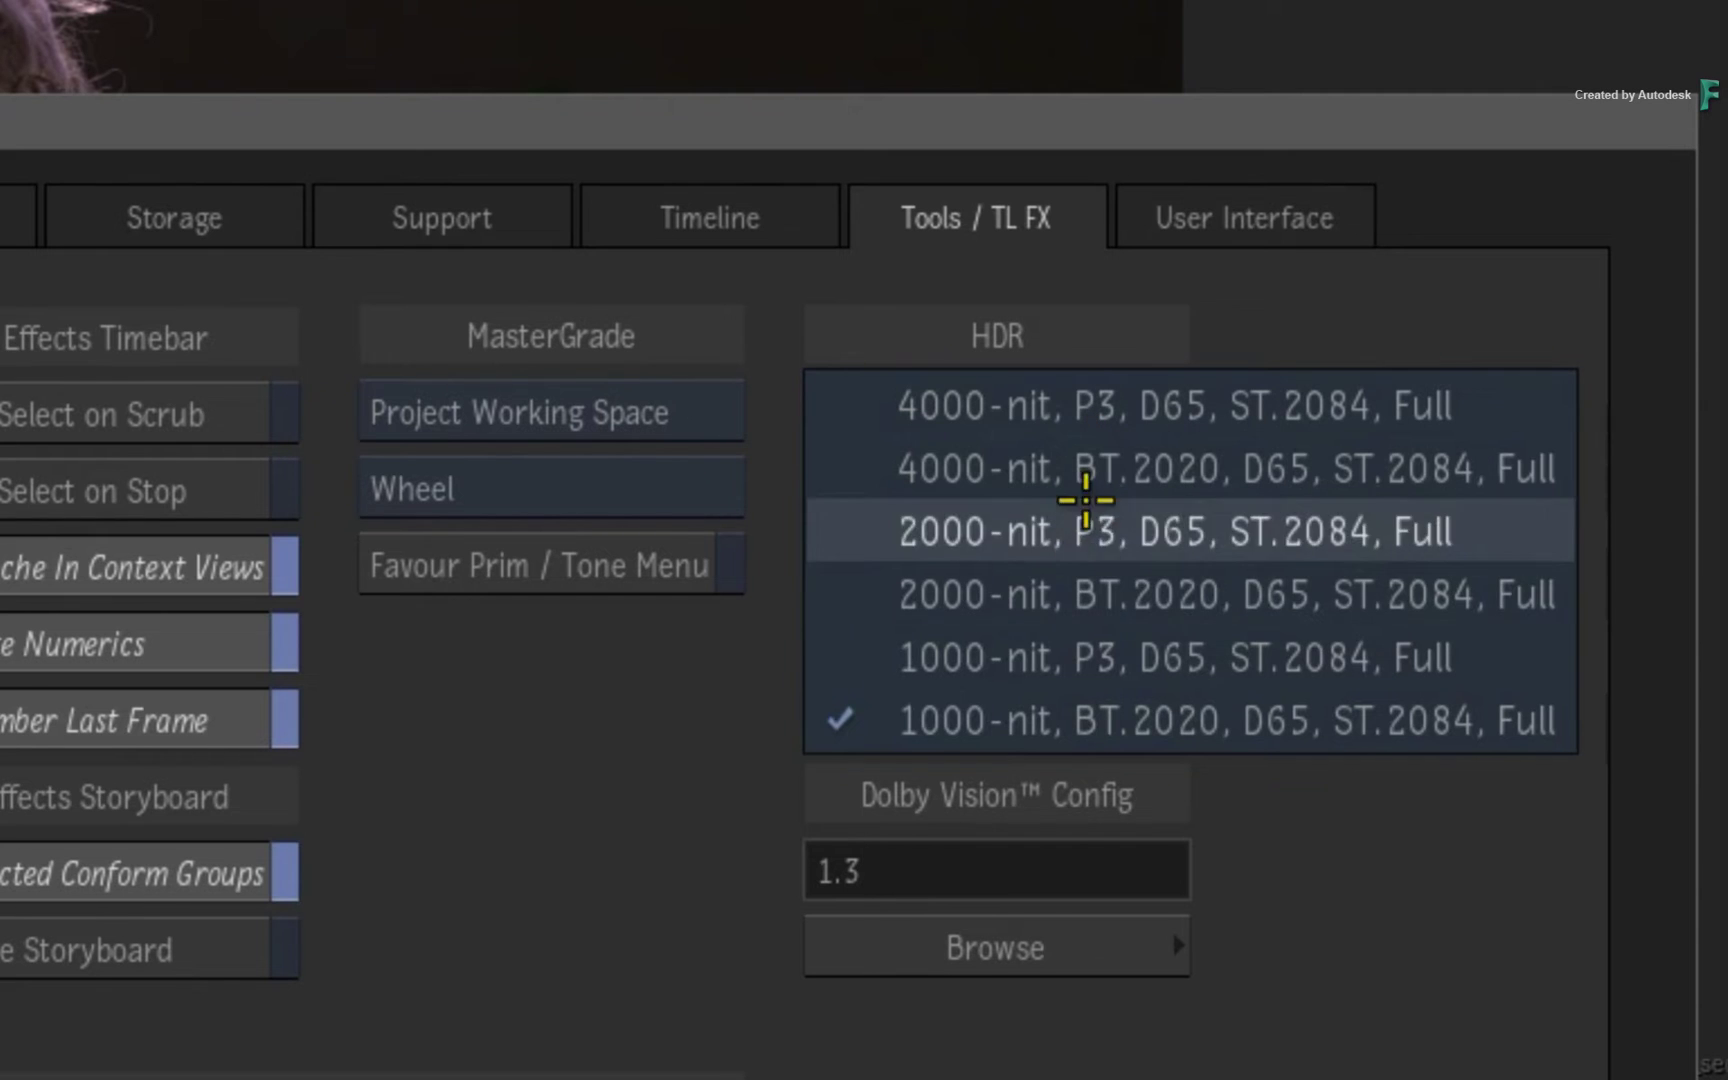
pyautogui.click(826, 716)
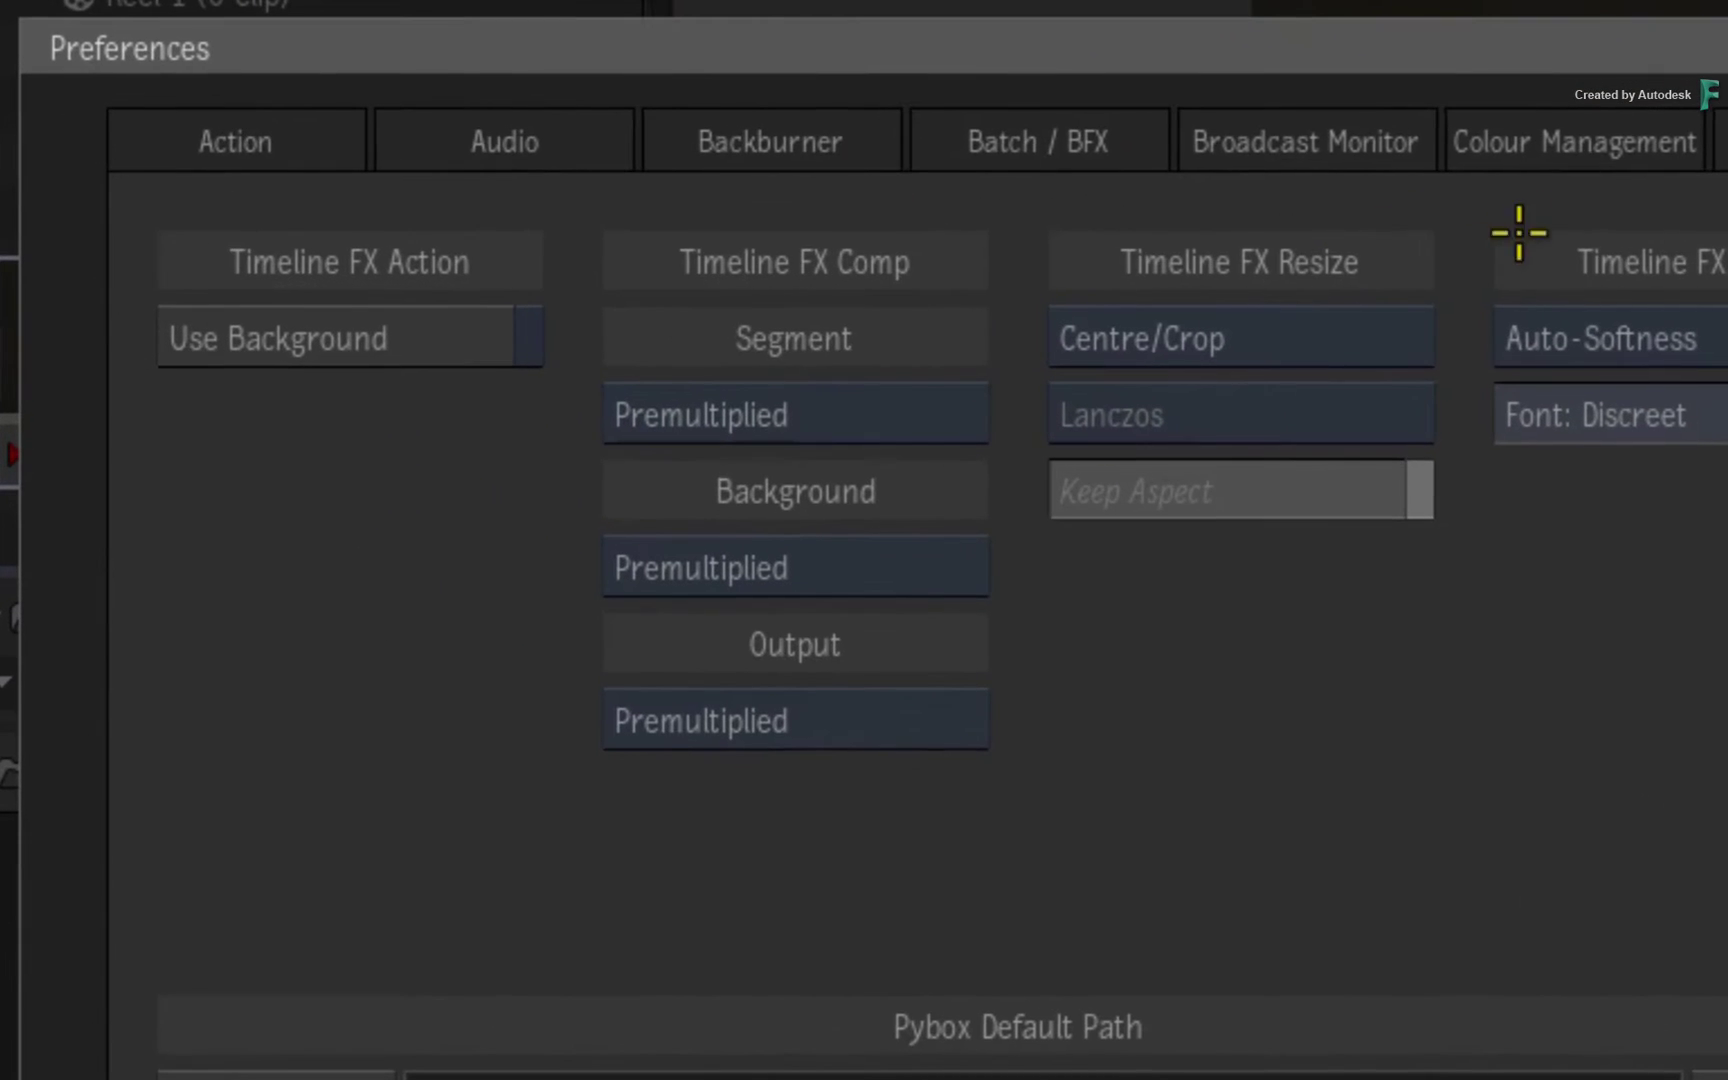
# Review the Colour Management settings, then close Preferences to return to my_seq.
pyautogui.click(661, 228)
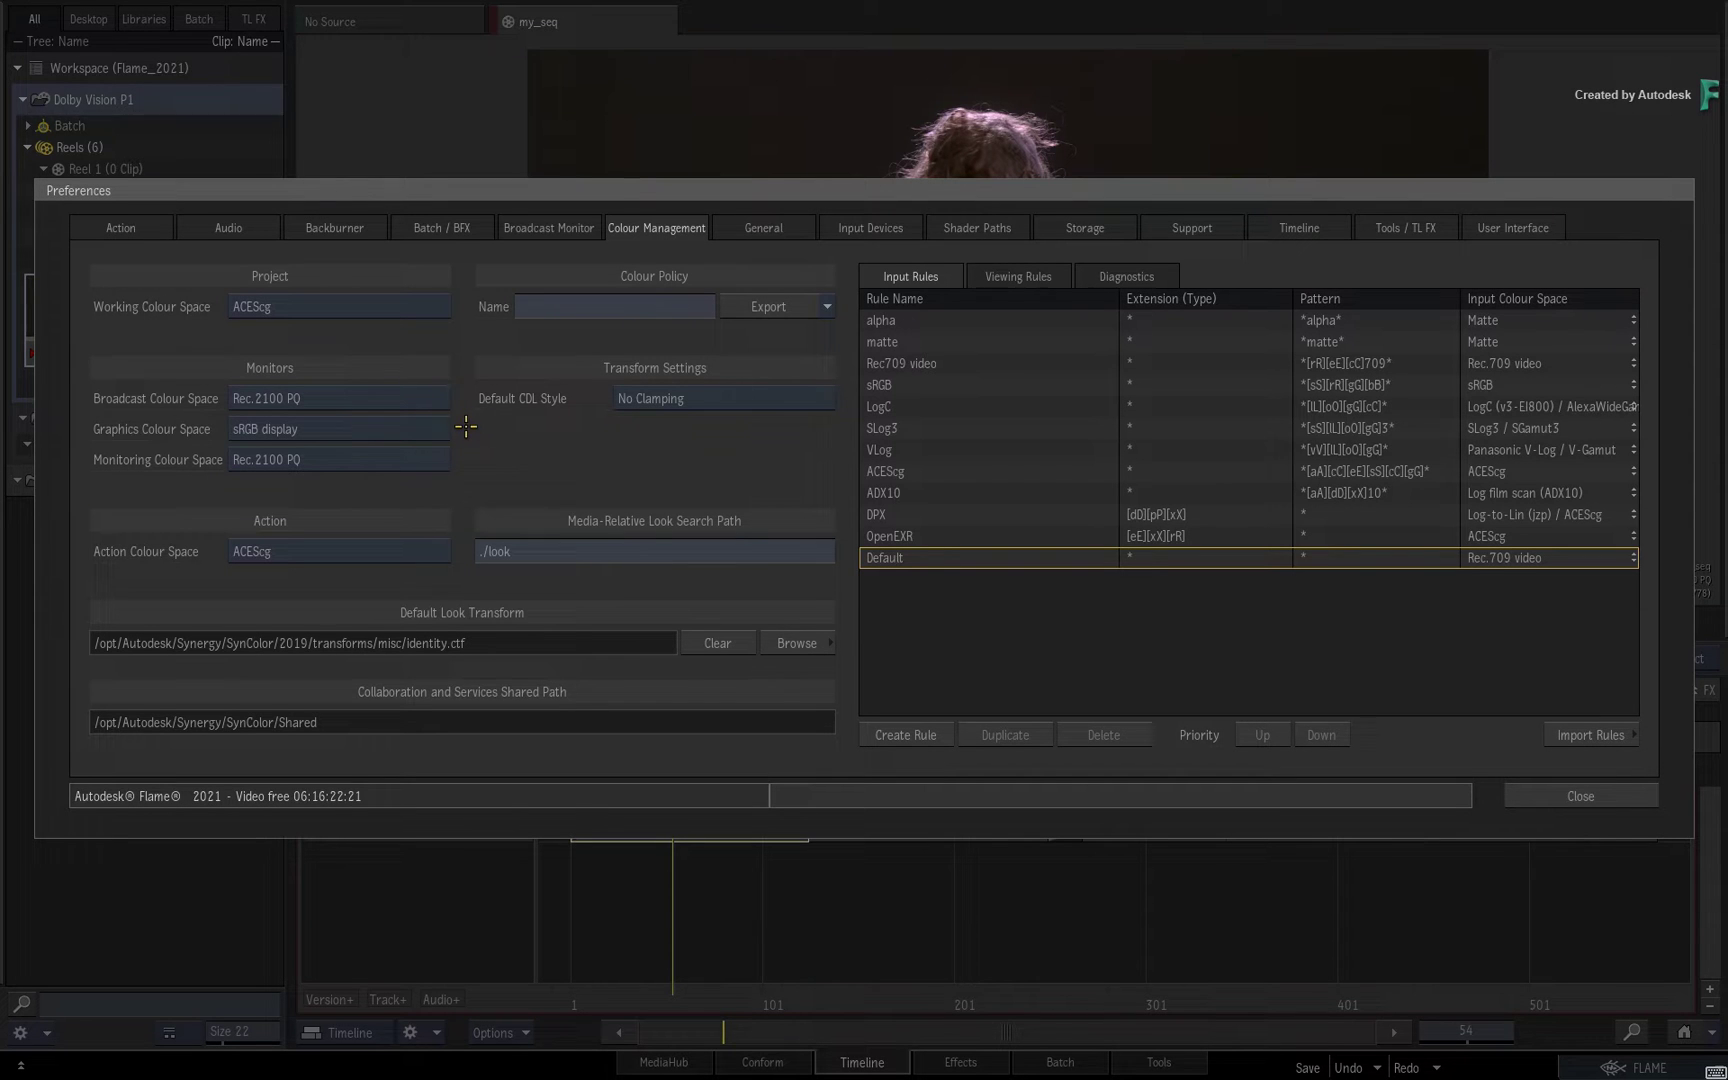
pyautogui.click(1583, 795)
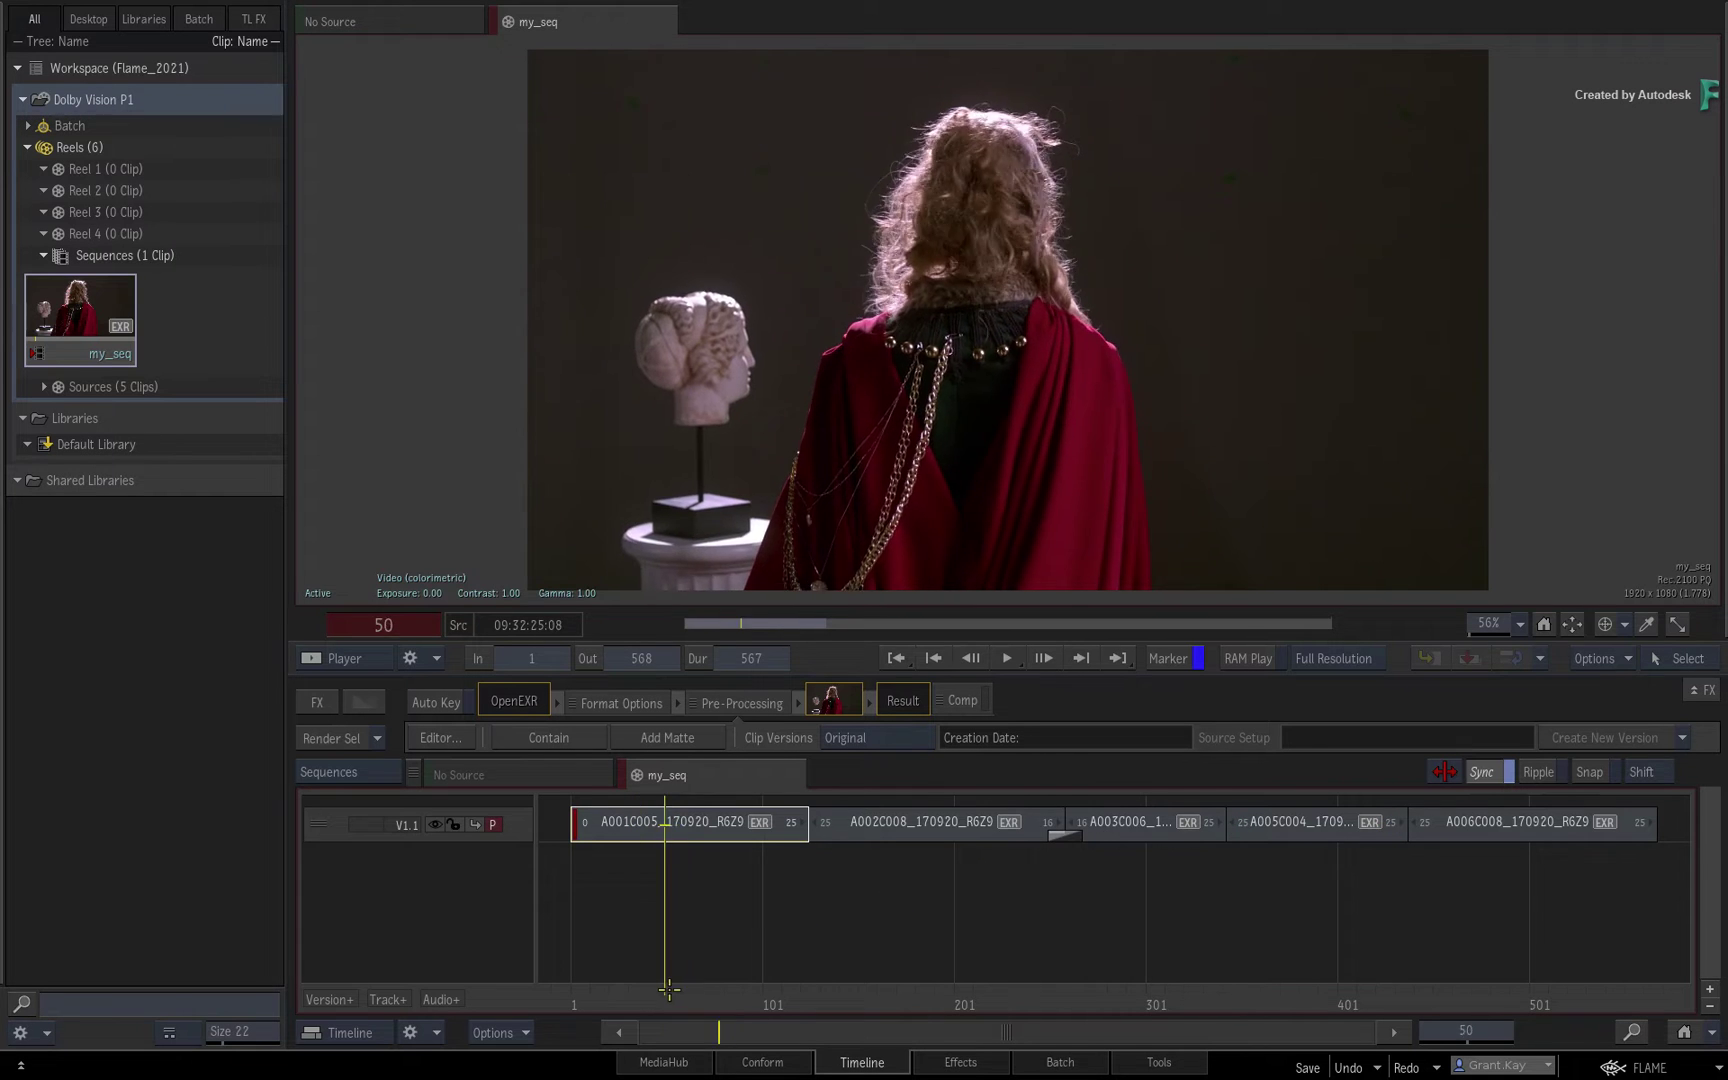
# Show the video scopes and apply the HDR preset for a nits waveform and Ct/Cp vectorscope.
pyautogui.moveTo(672, 990); pyautogui.dragTo(1313, 989)
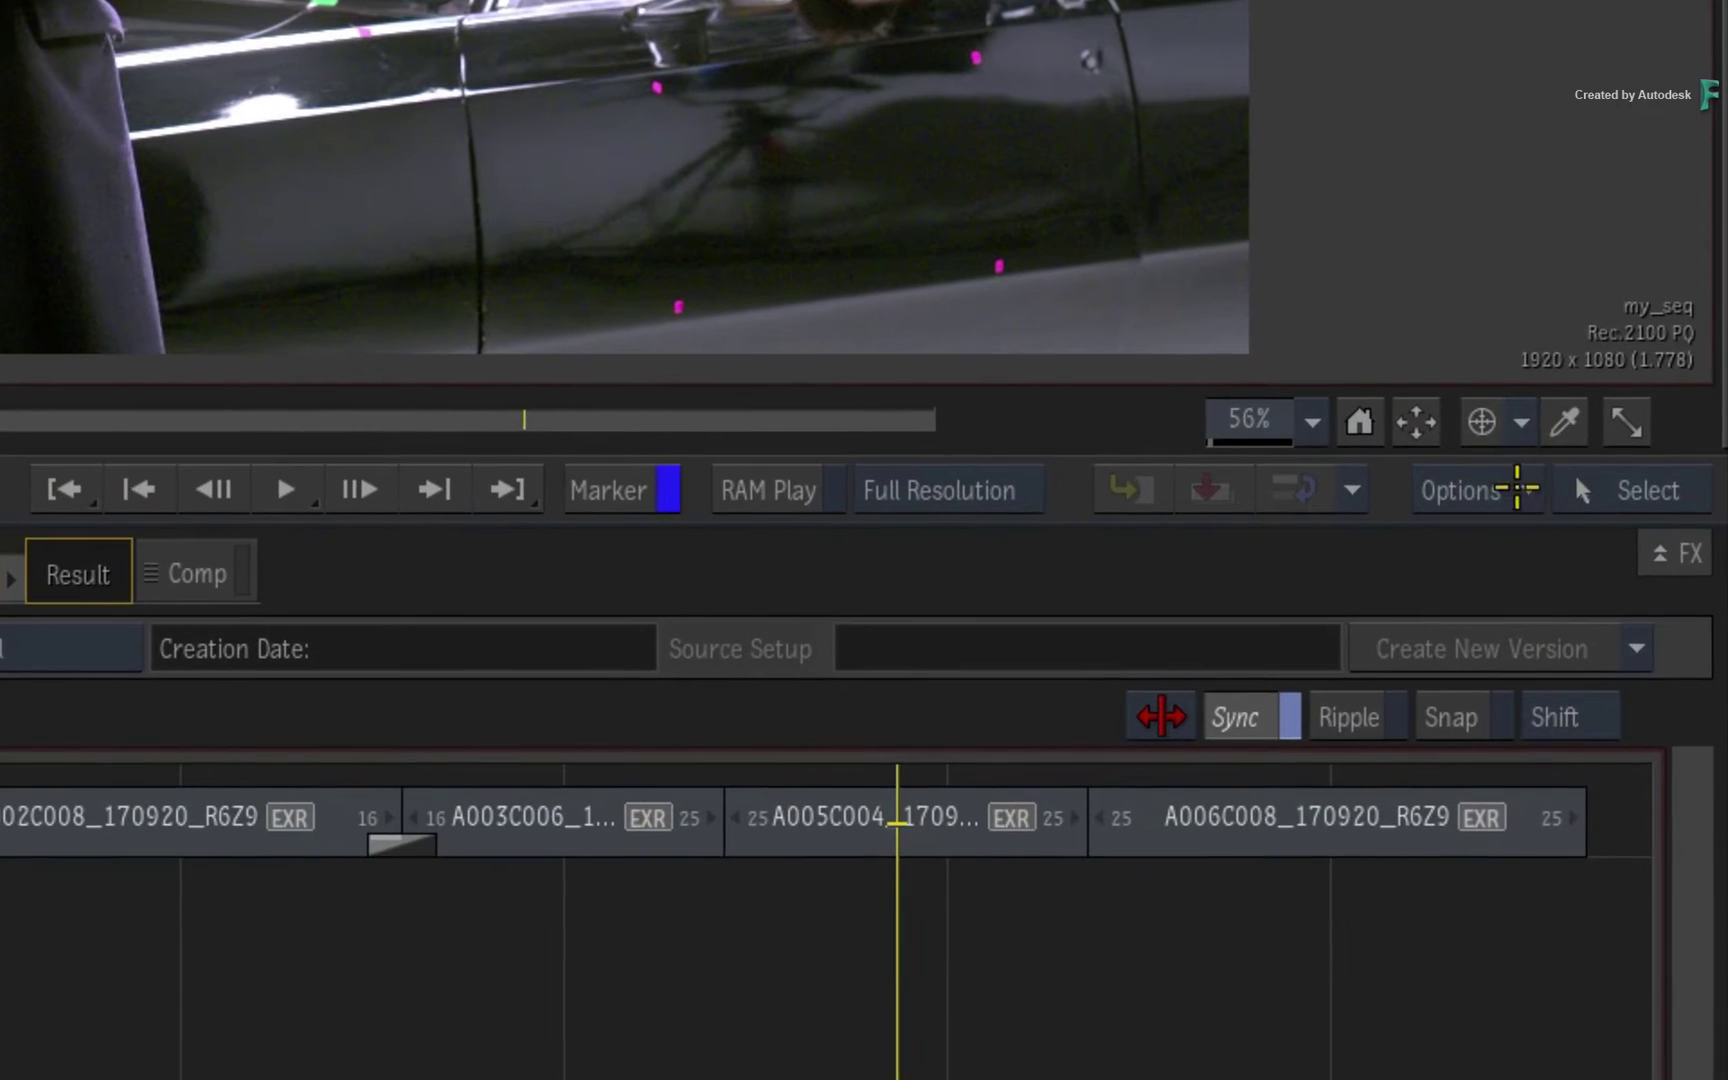
pyautogui.click(1627, 656)
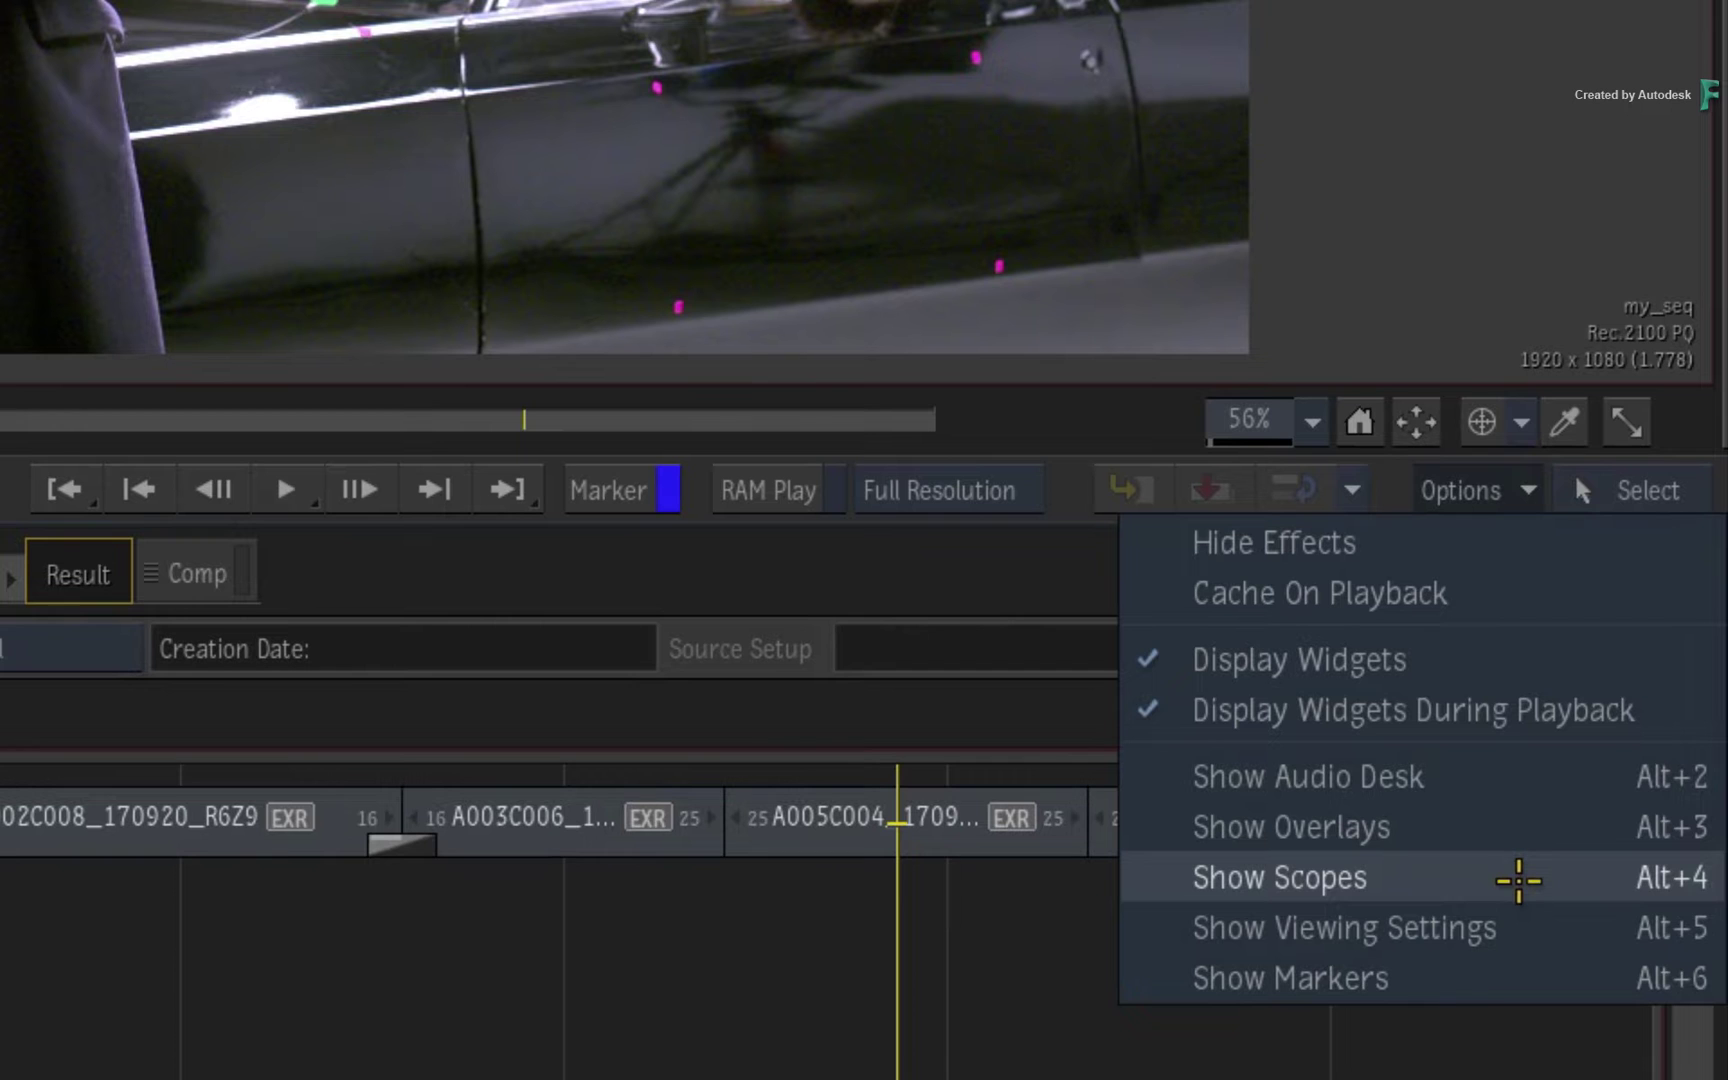
pyautogui.click(1518, 880)
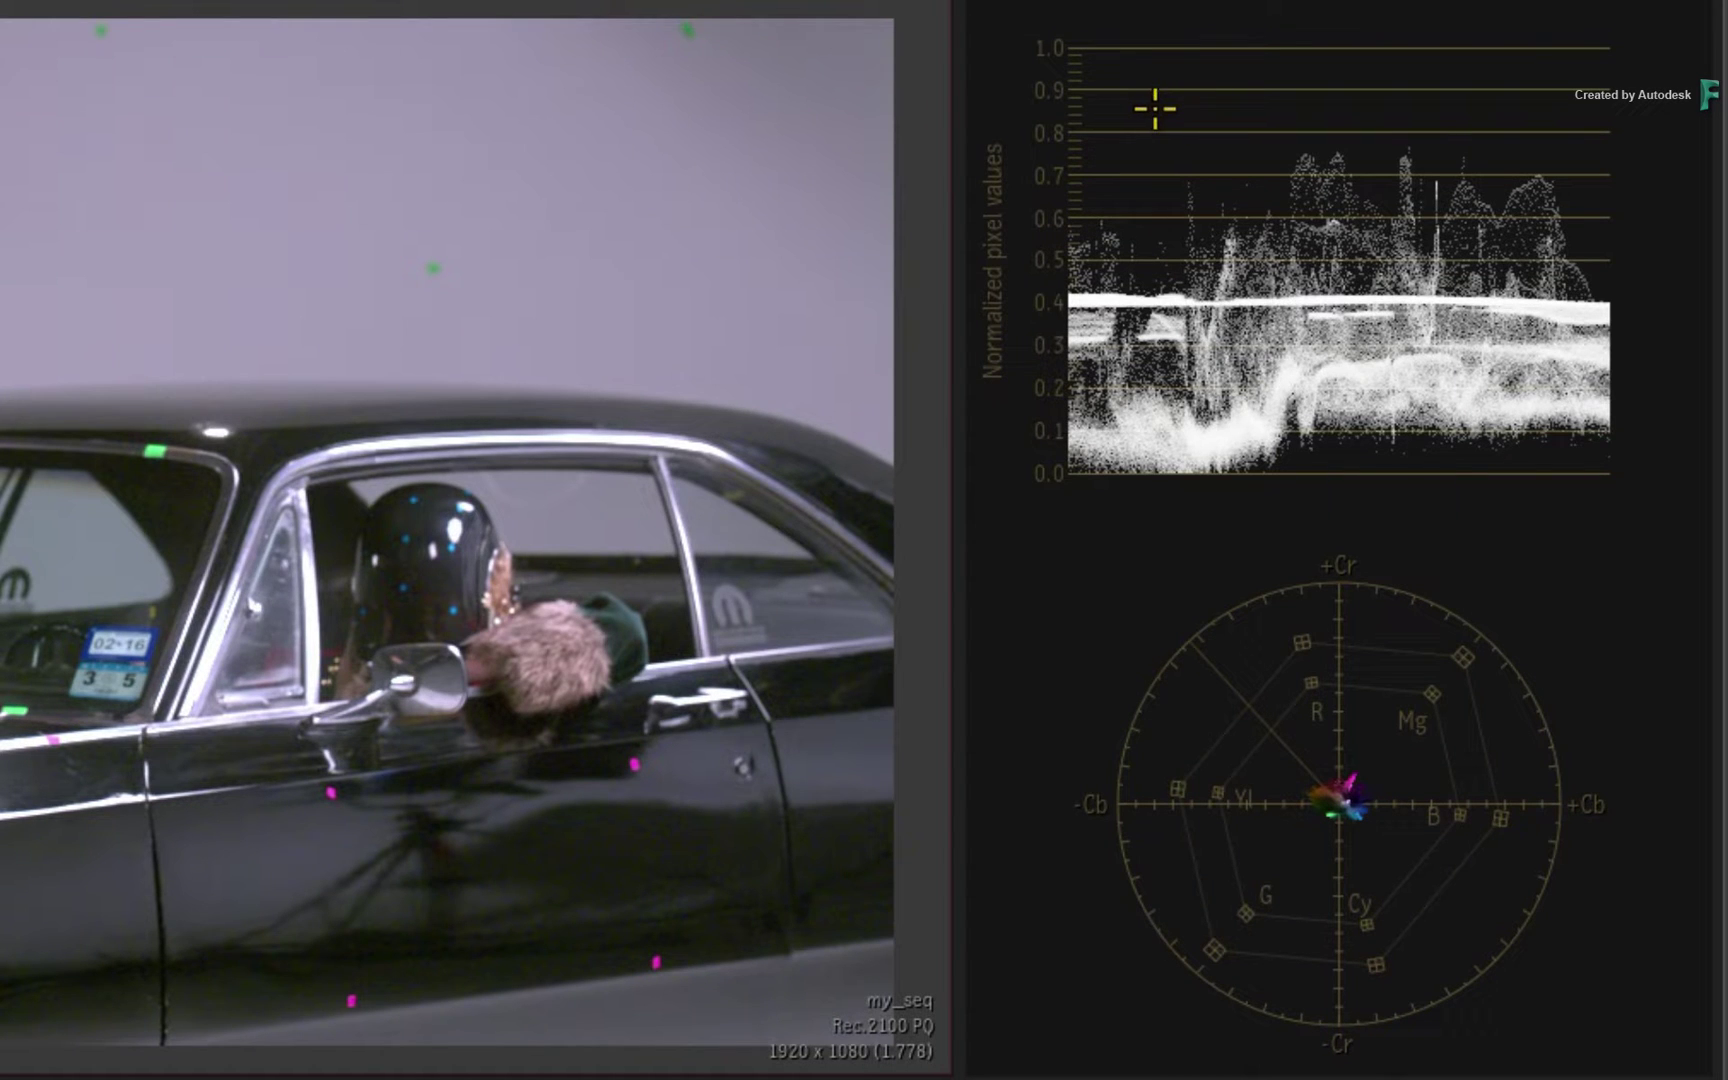
pyautogui.rightClick(1155, 108)
pyautogui.moveTo(1200, 157)
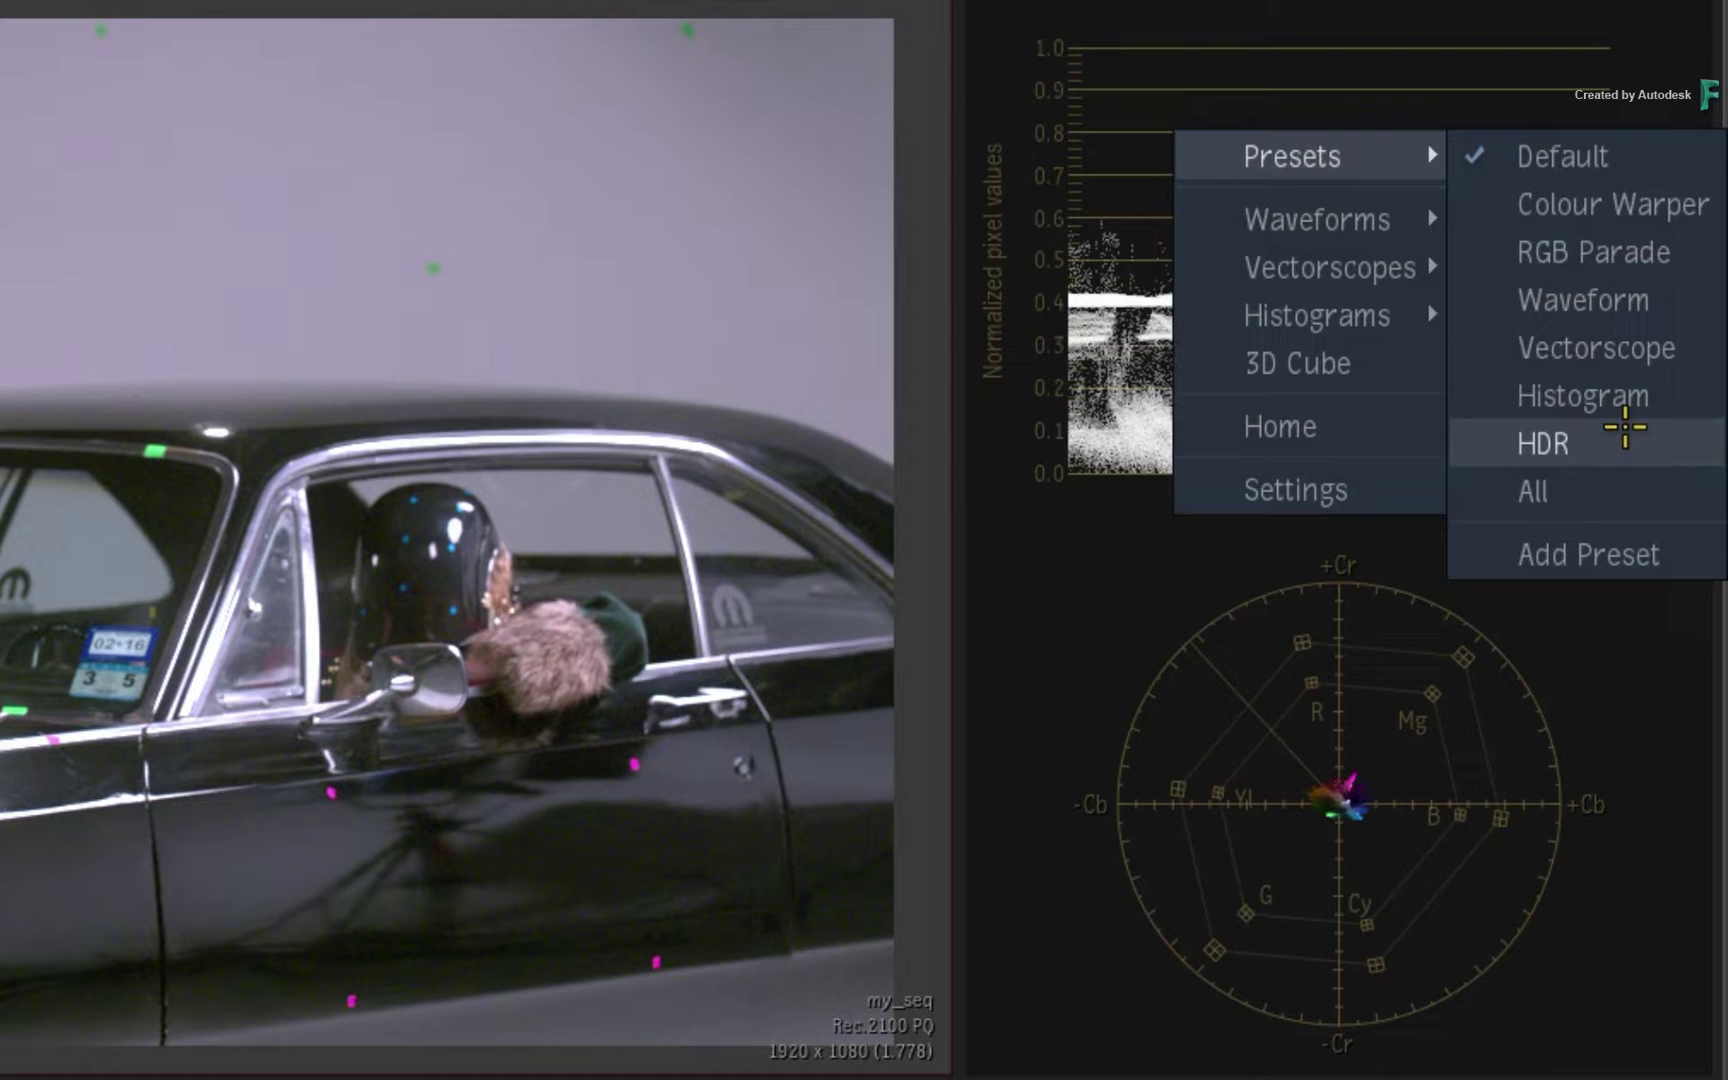
pyautogui.click(1625, 430)
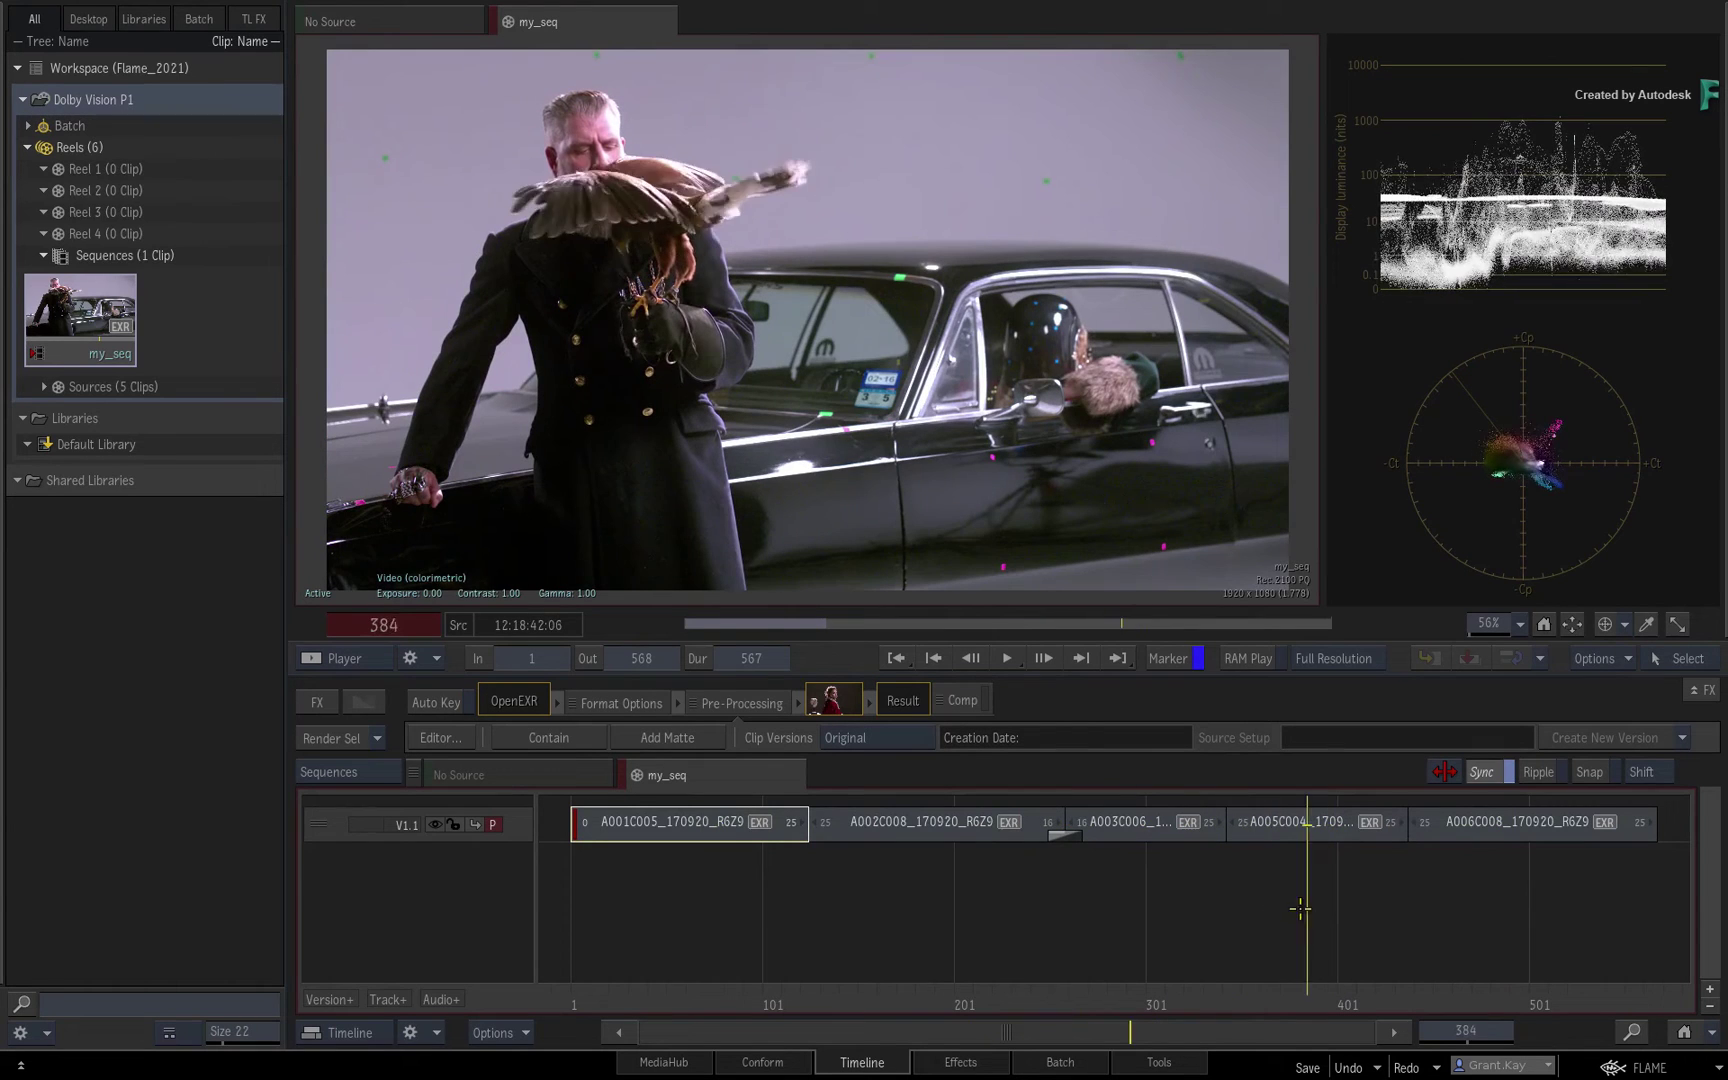
# Create an HDR track from track V1.1, adding HDR and PQ tracks above the clips.
pyautogui.press('j')
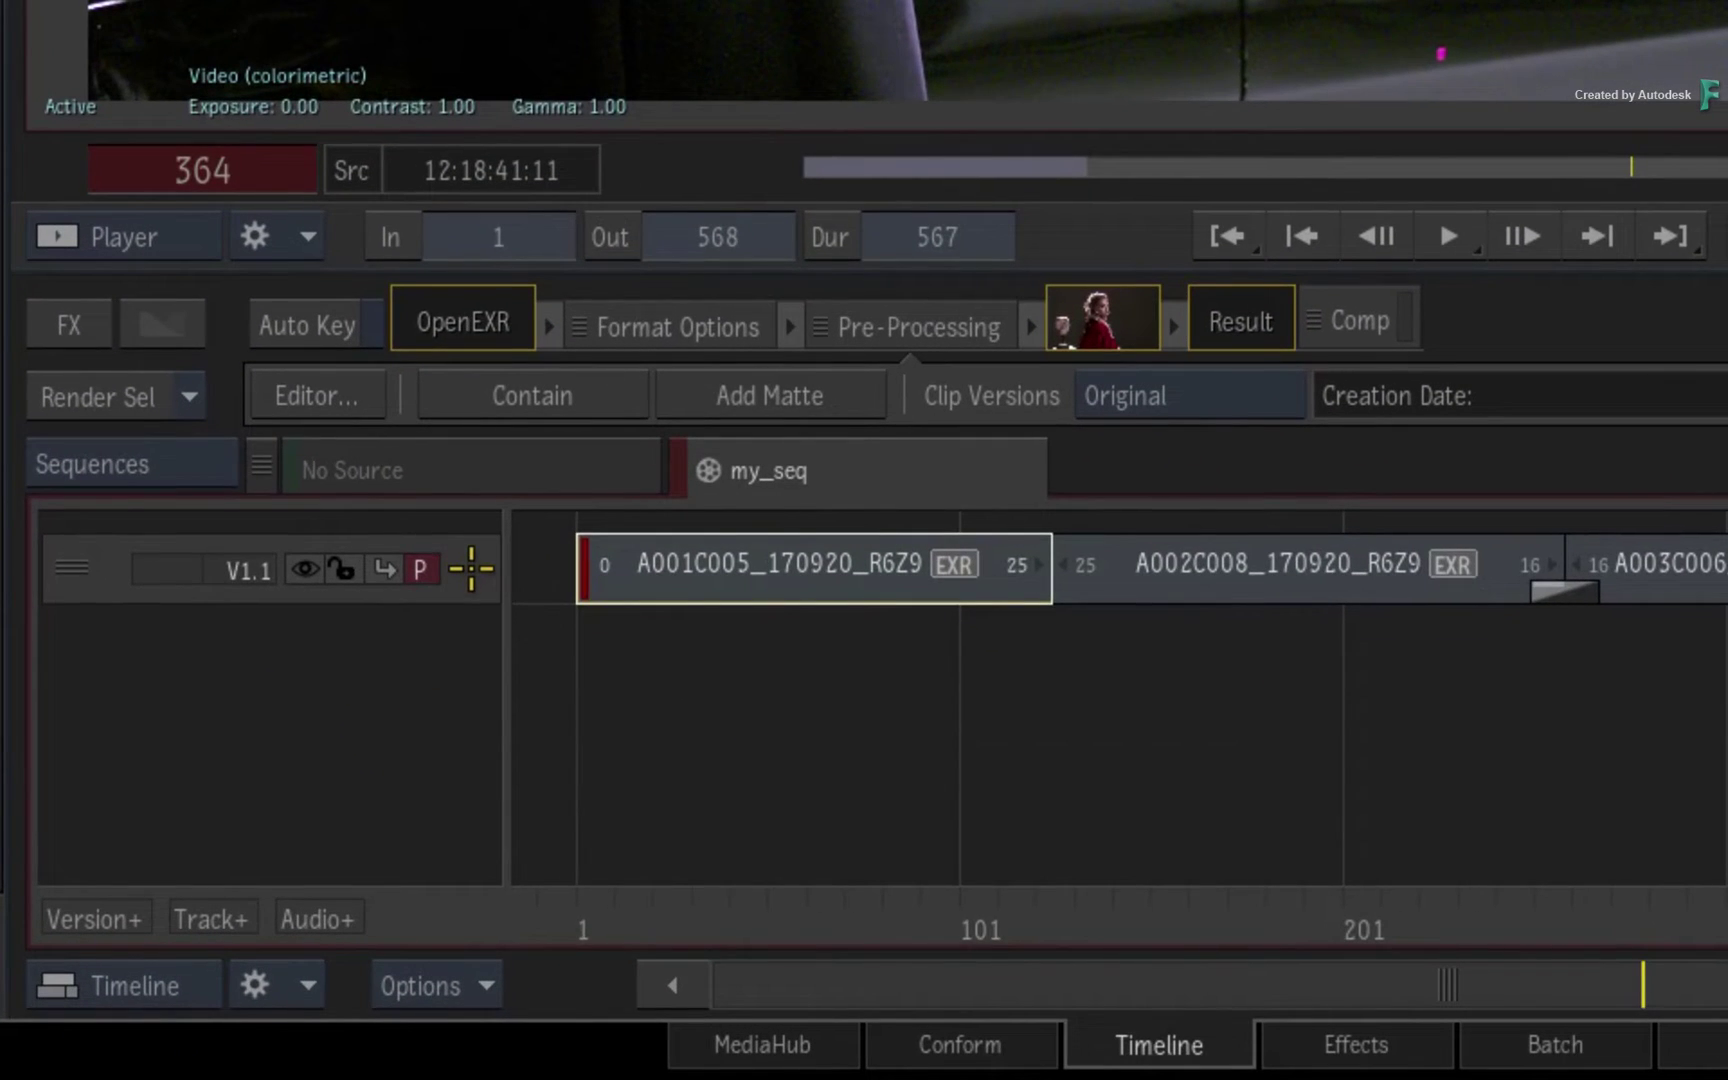
pyautogui.rightClick(471, 569)
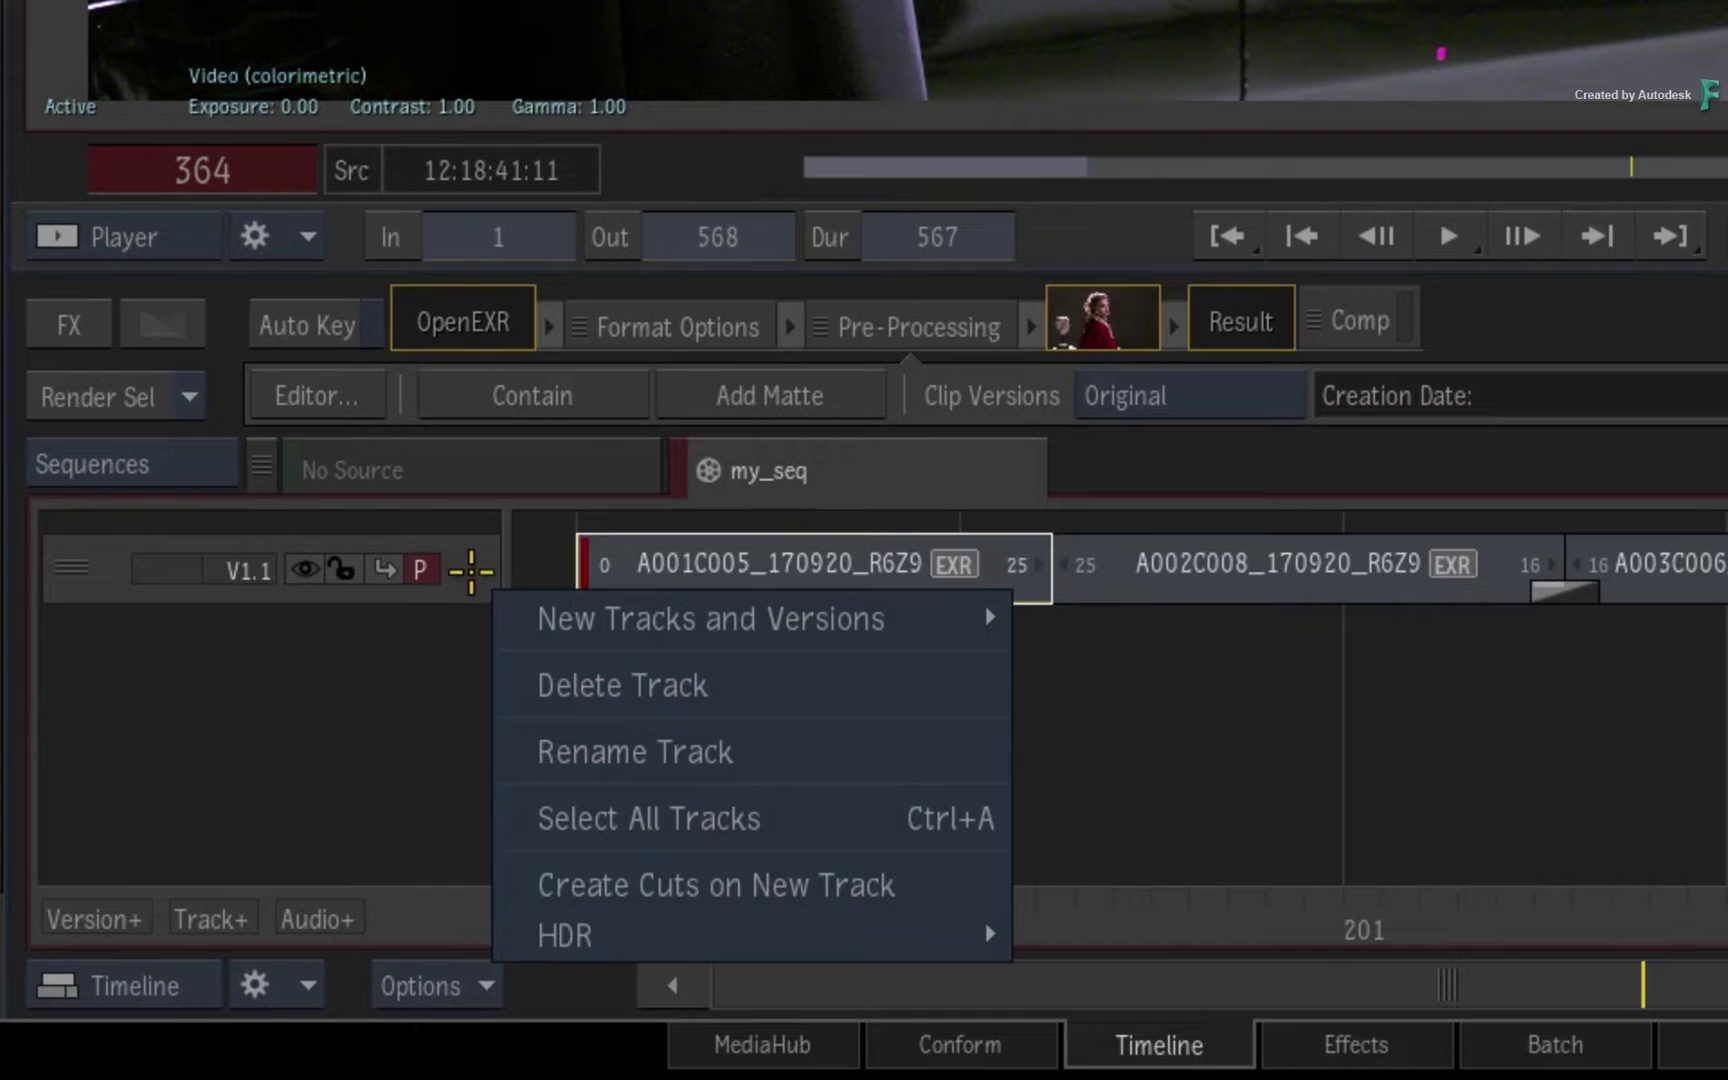
pyautogui.moveTo(784, 914)
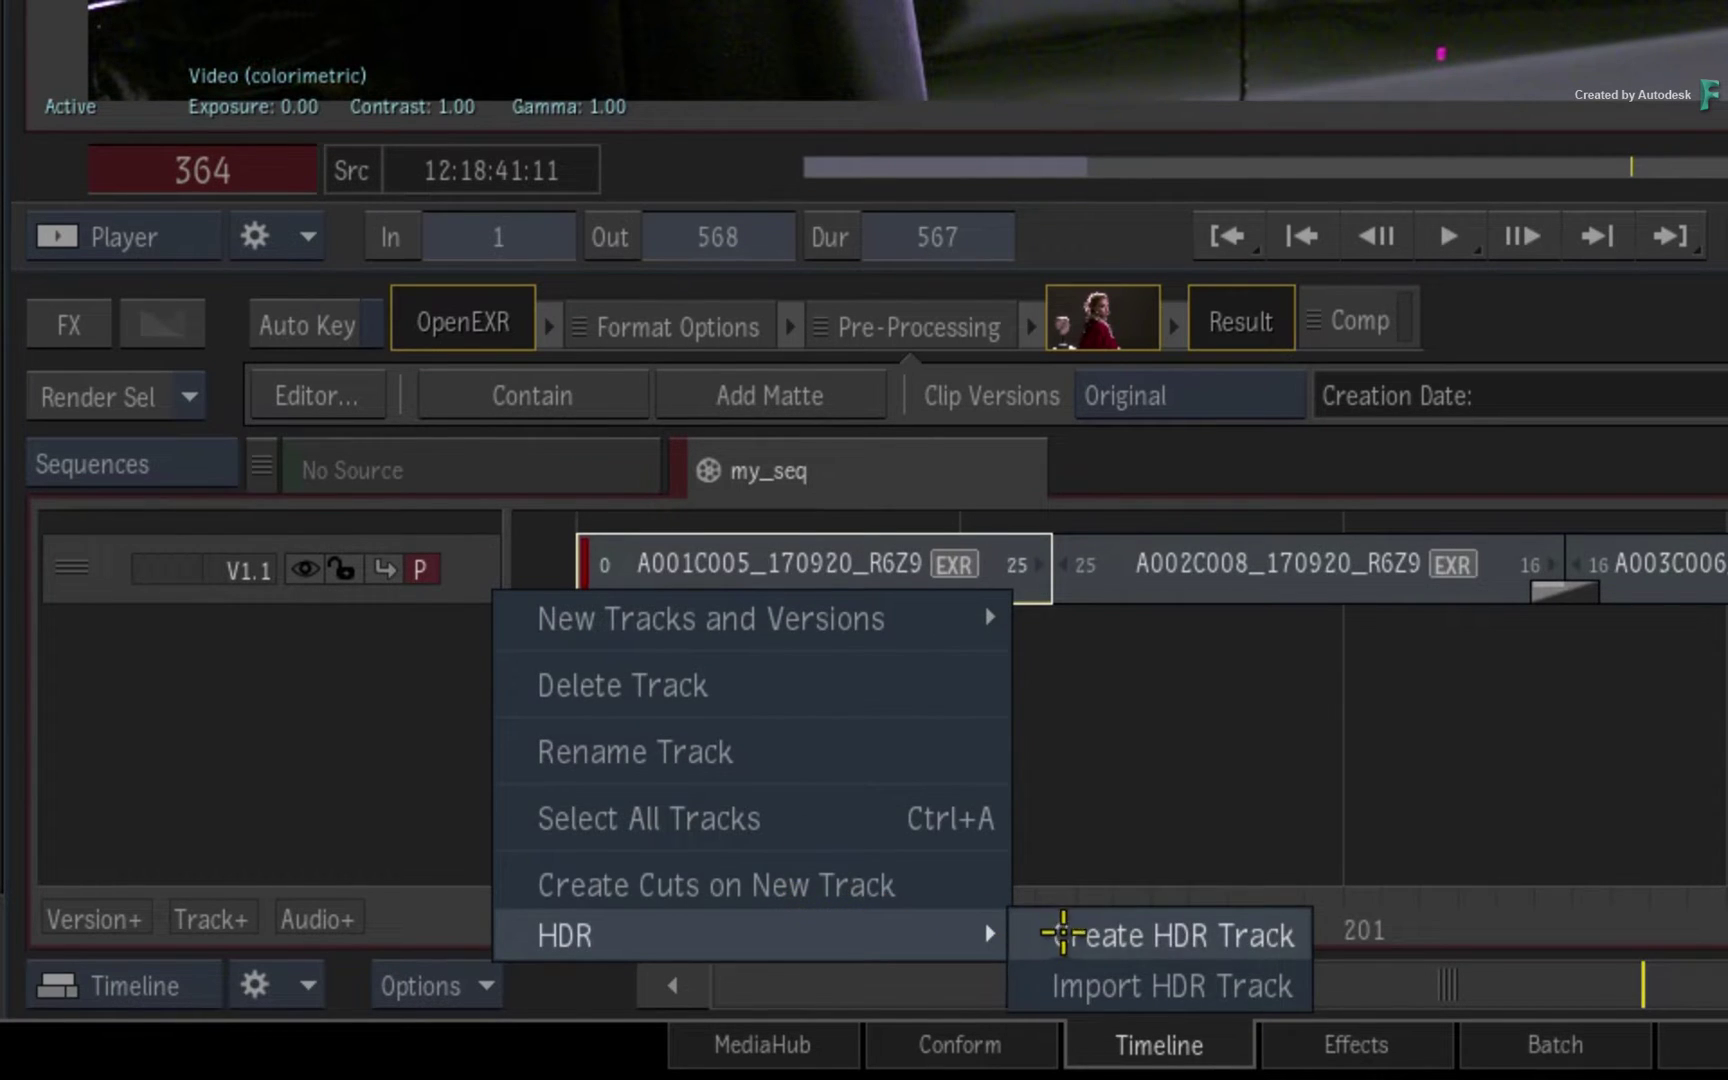
pyautogui.click(1056, 933)
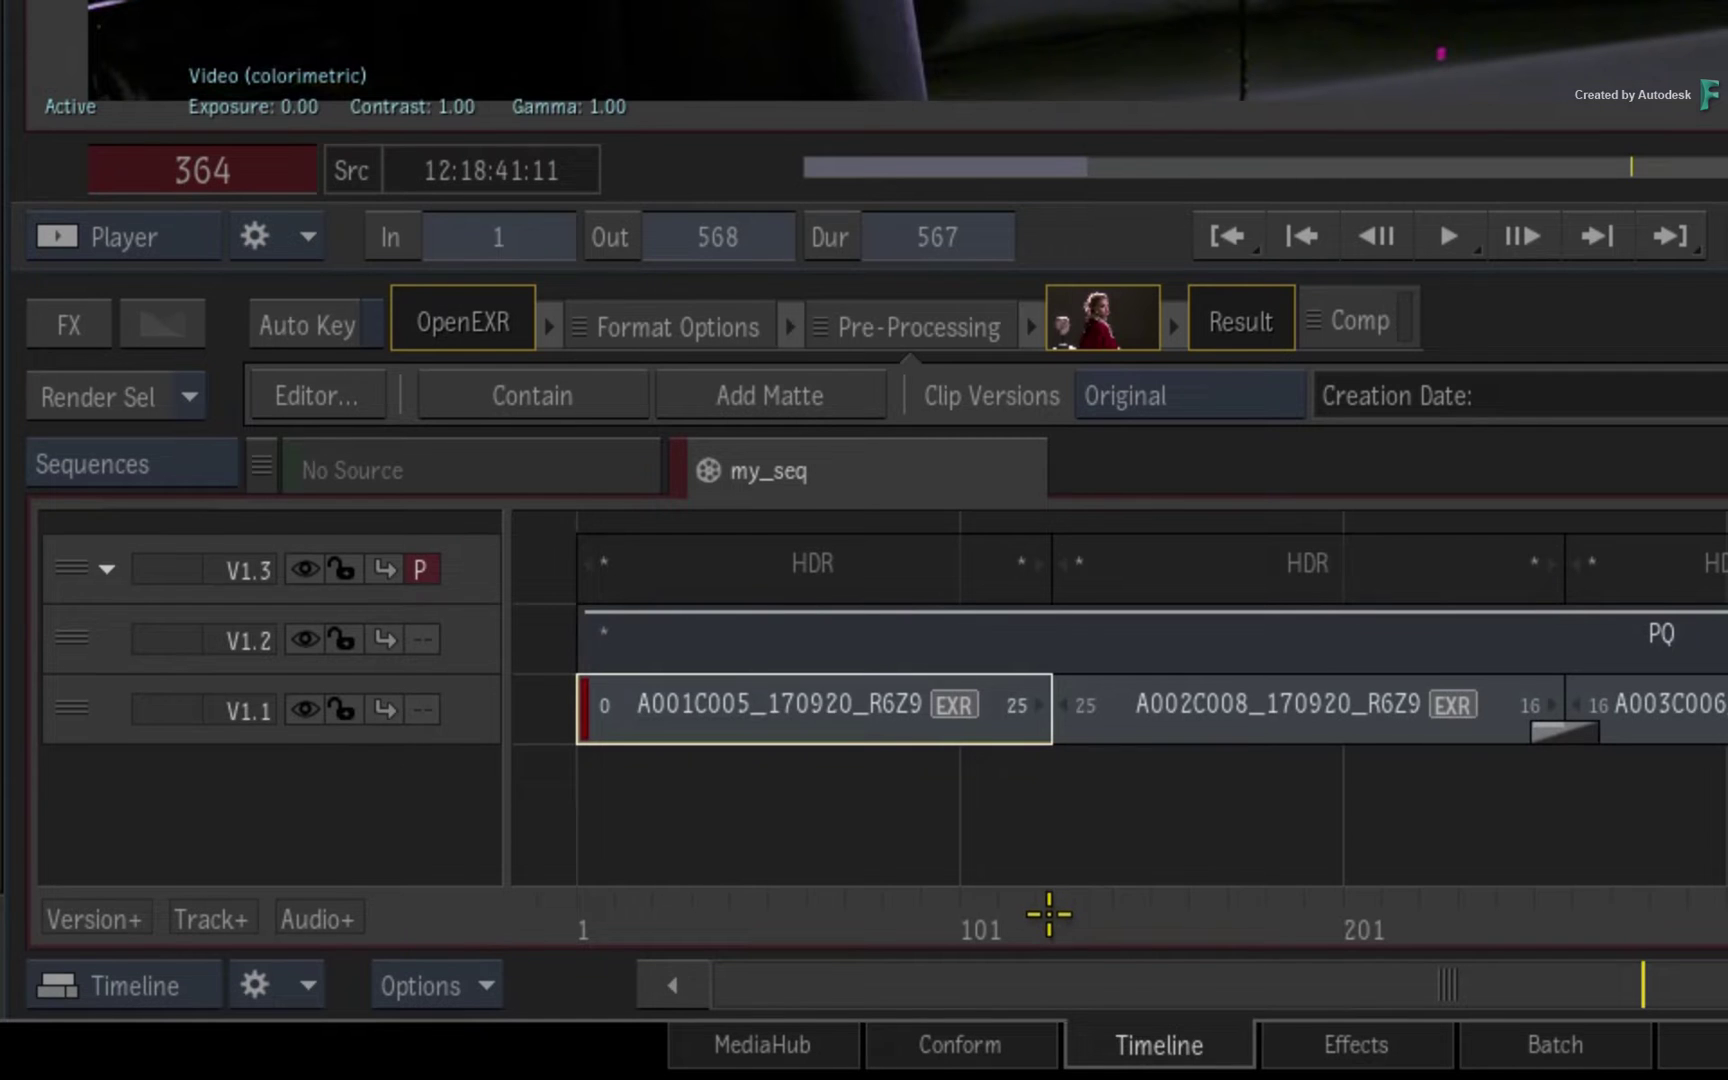
pyautogui.moveTo(1727, 880); pyautogui.dragTo(802, 852)
# Widen the track headers and make V1.3 HDR Track the primary track.
pyautogui.moveTo(509, 785); pyautogui.dragTo(643, 775)
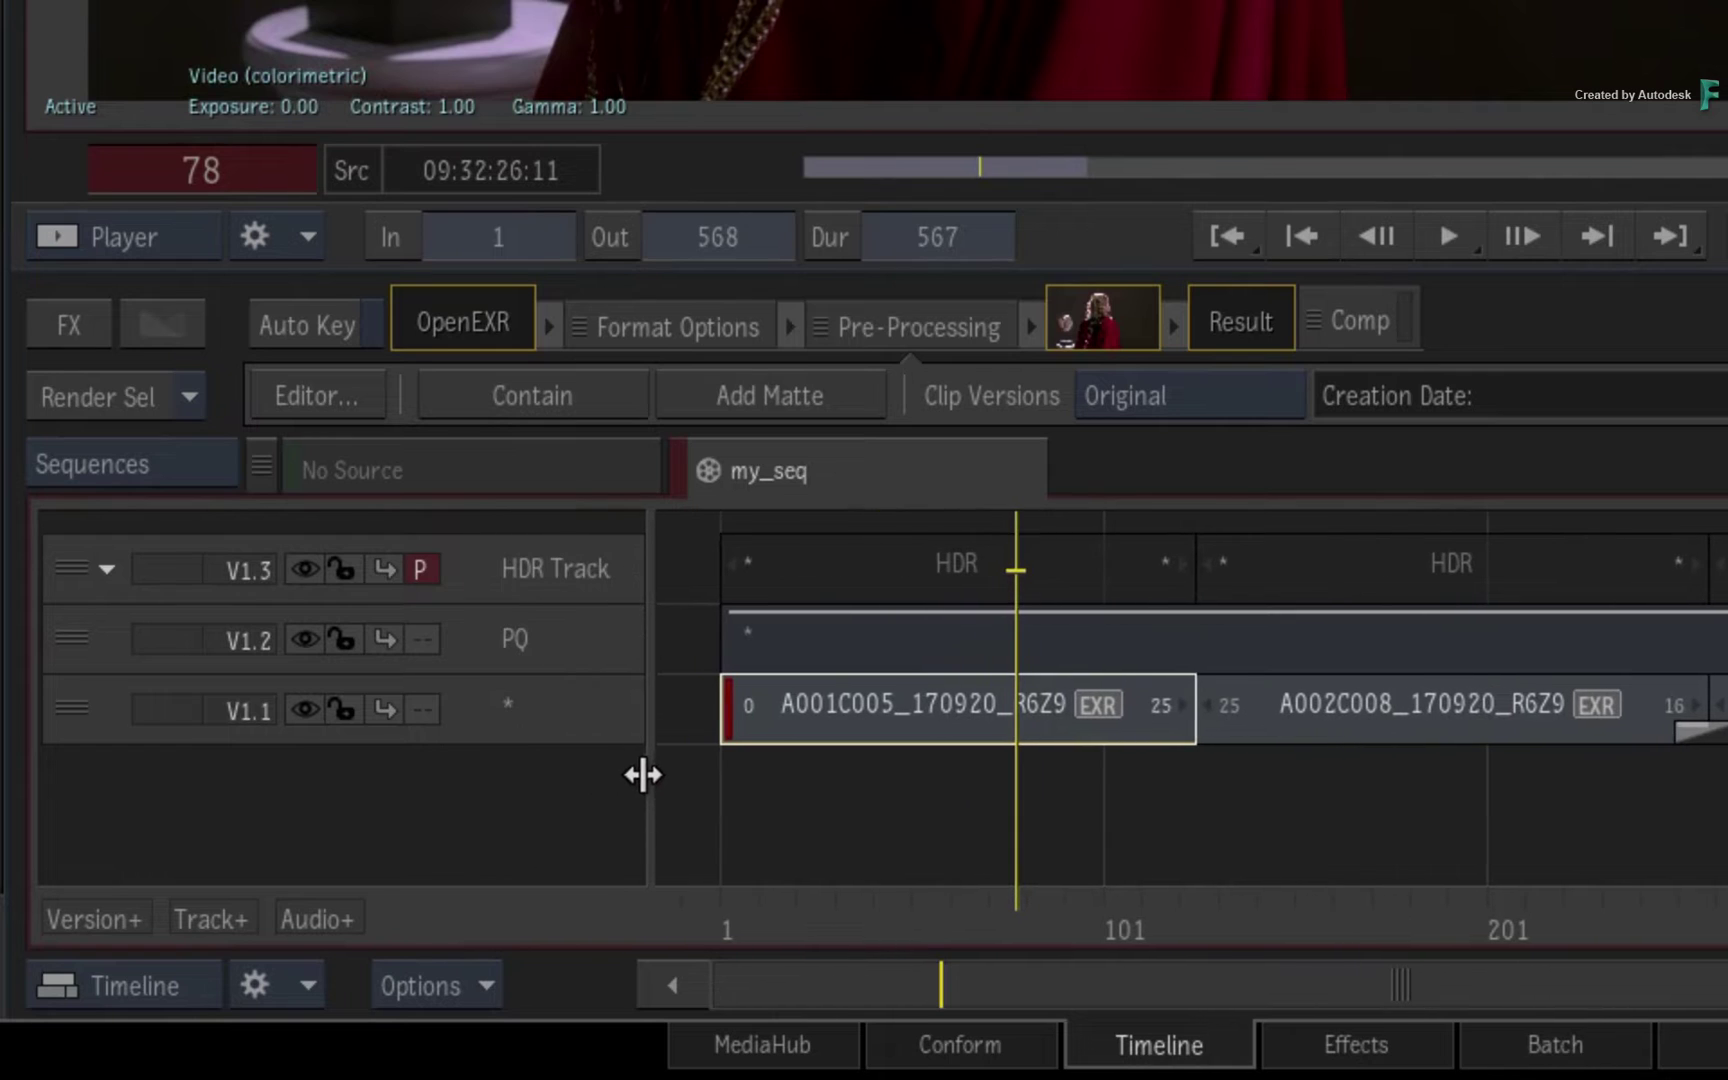
pyautogui.click(576, 645)
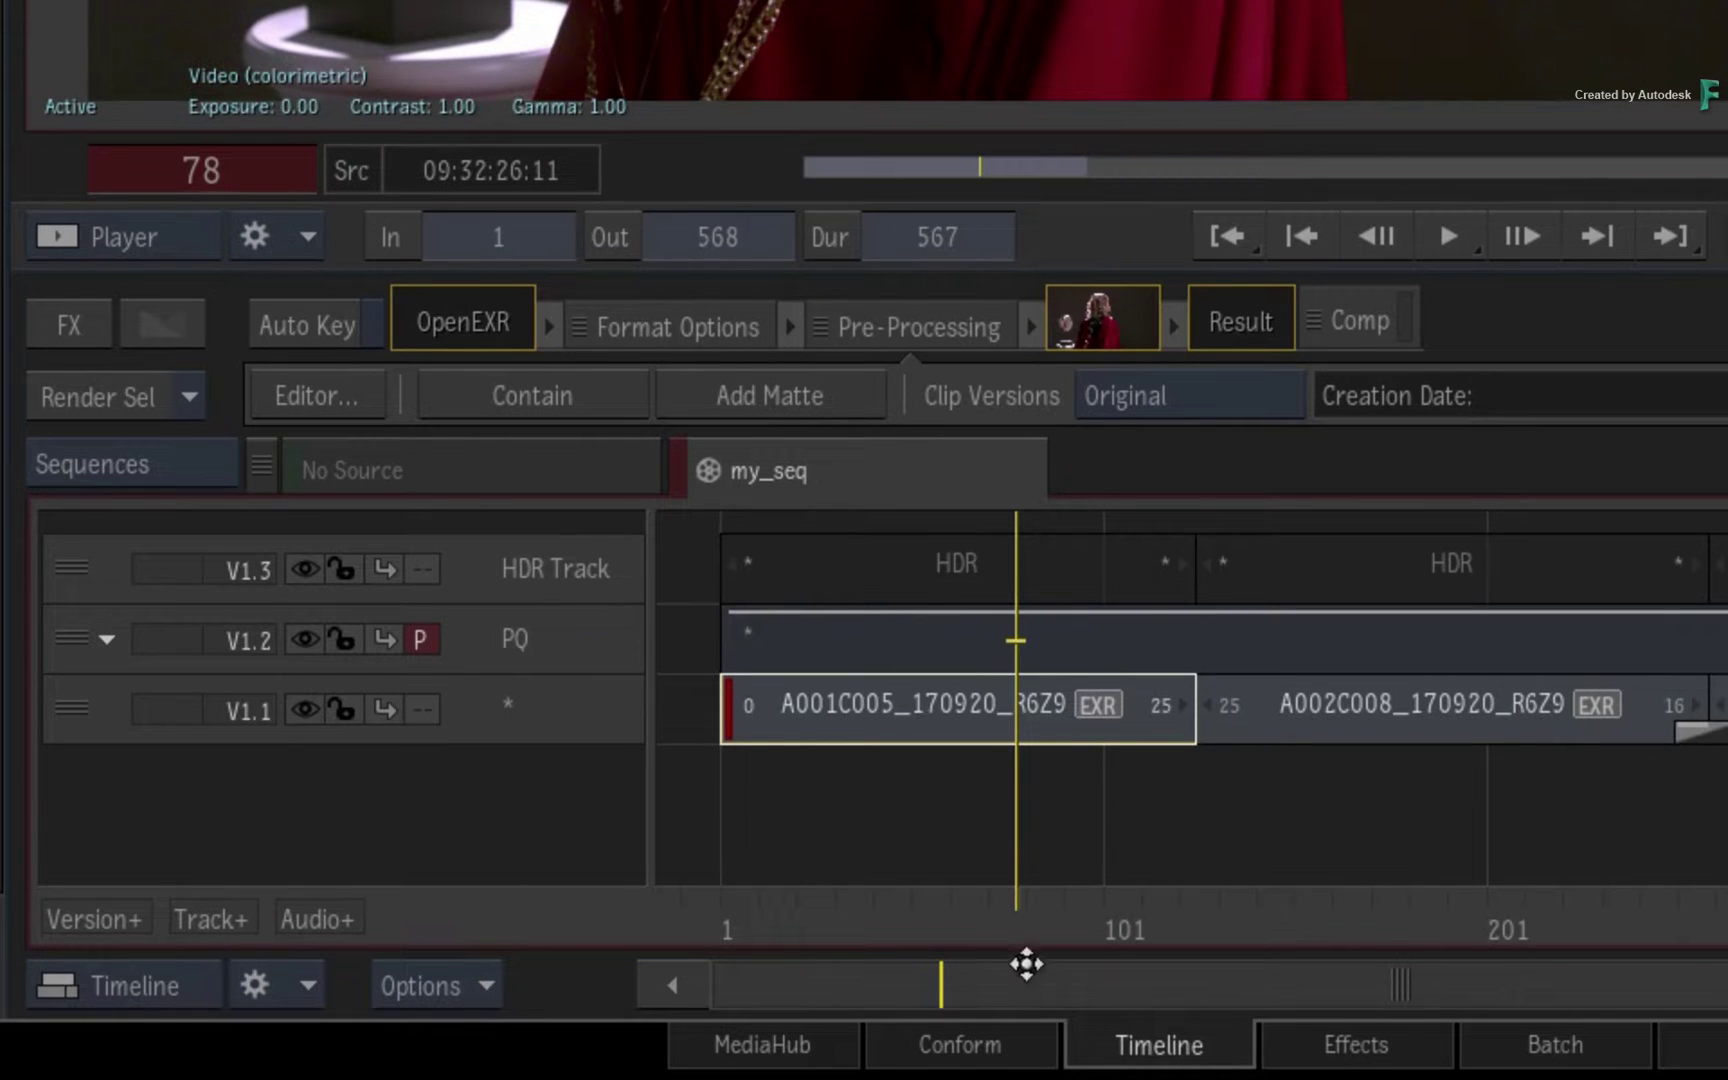
pyautogui.moveTo(1060, 935); pyautogui.dragTo(926, 856)
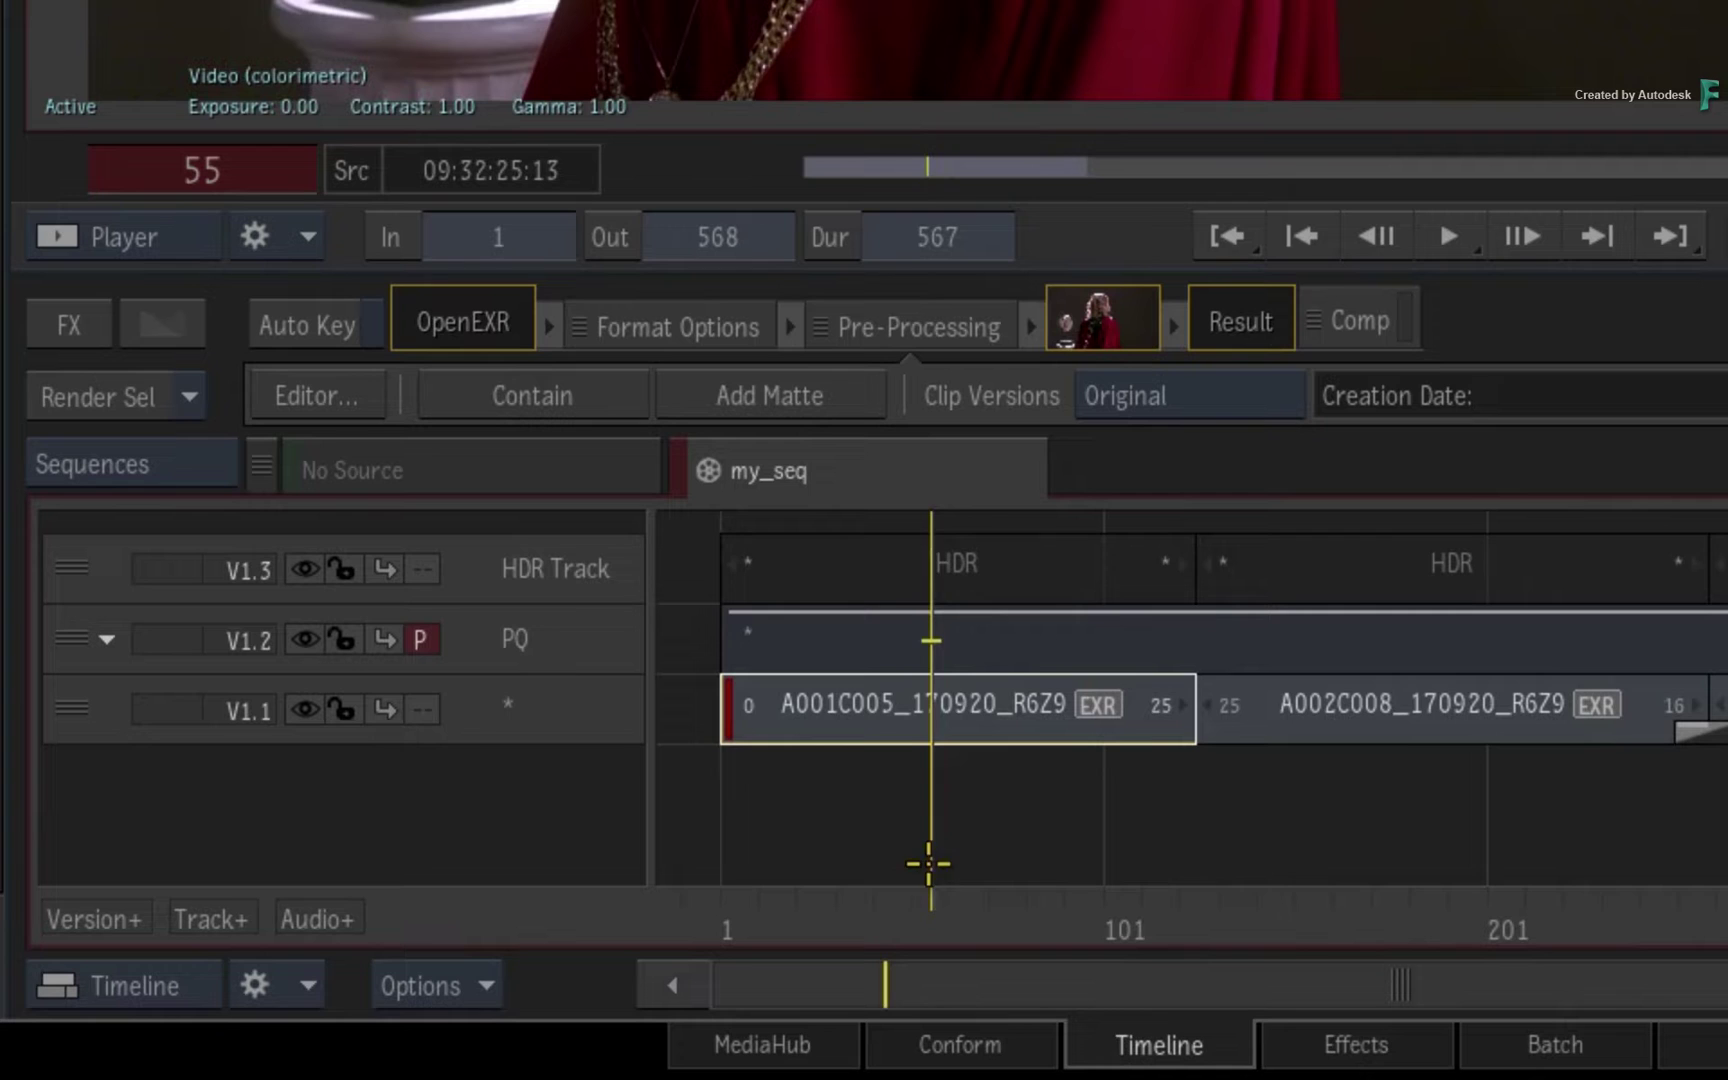
pyautogui.press('Up')
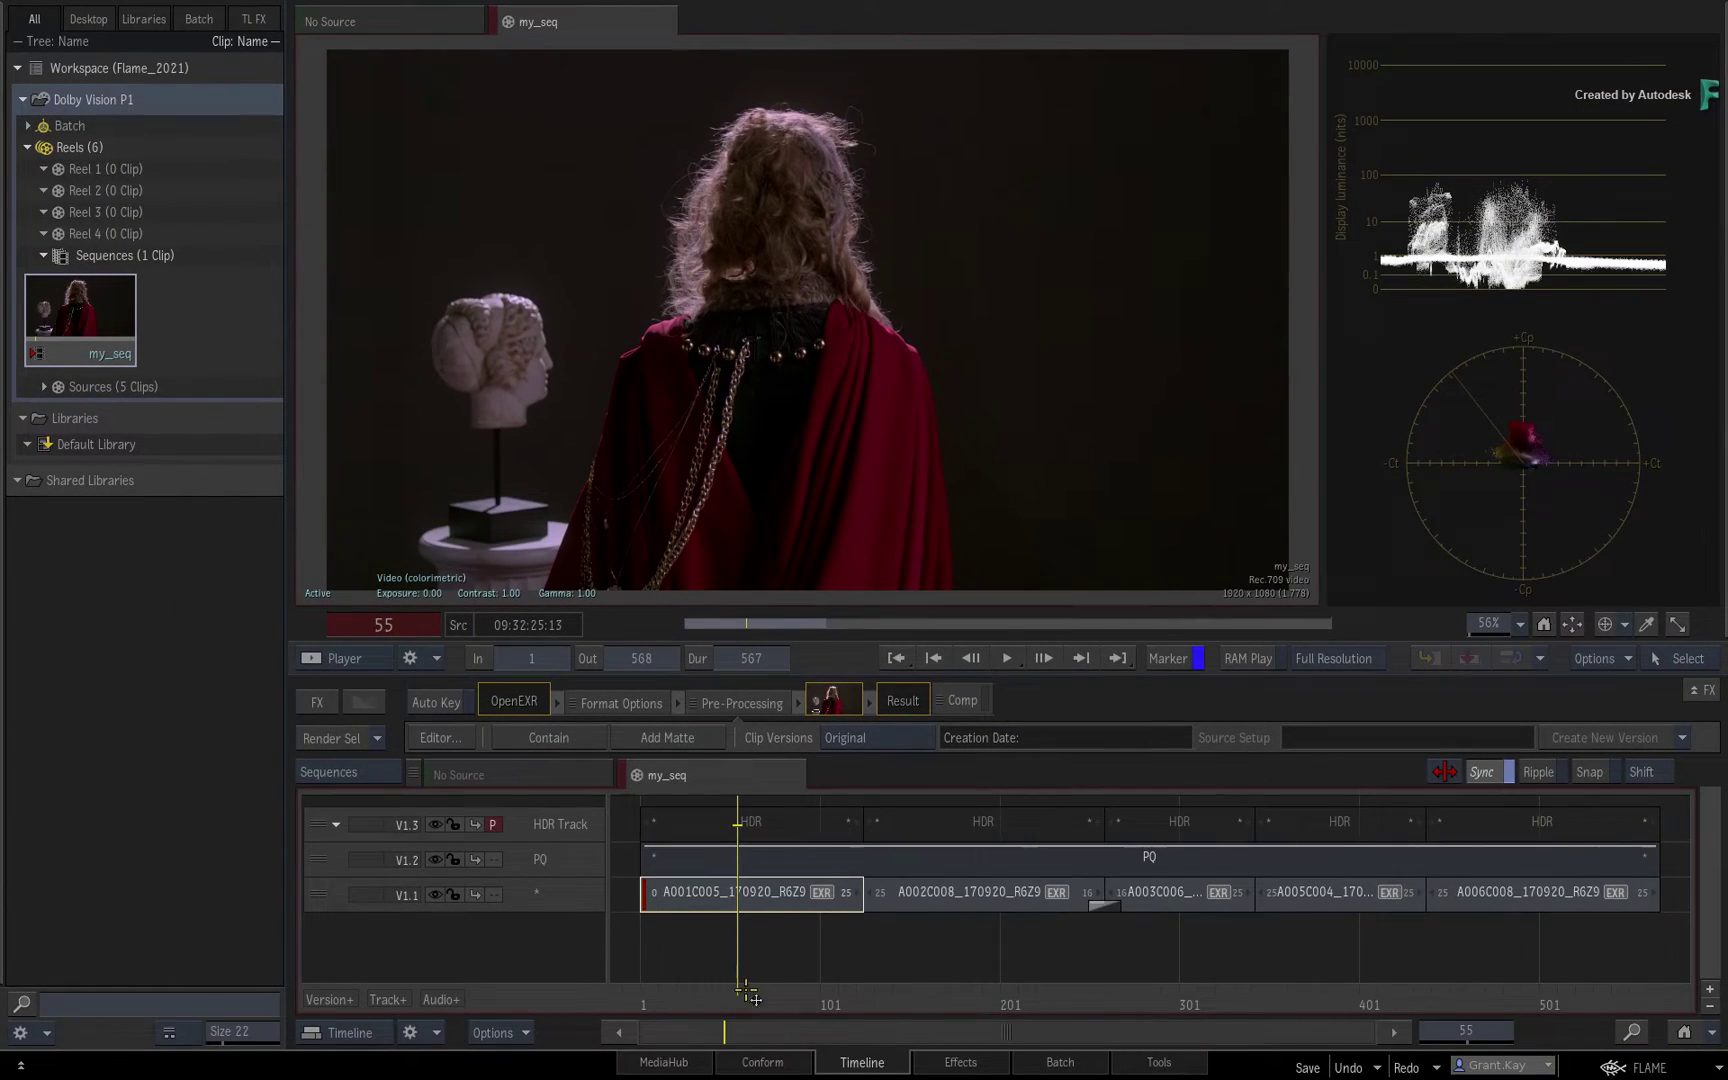
pyautogui.moveTo(748, 992); pyautogui.dragTo(703, 938)
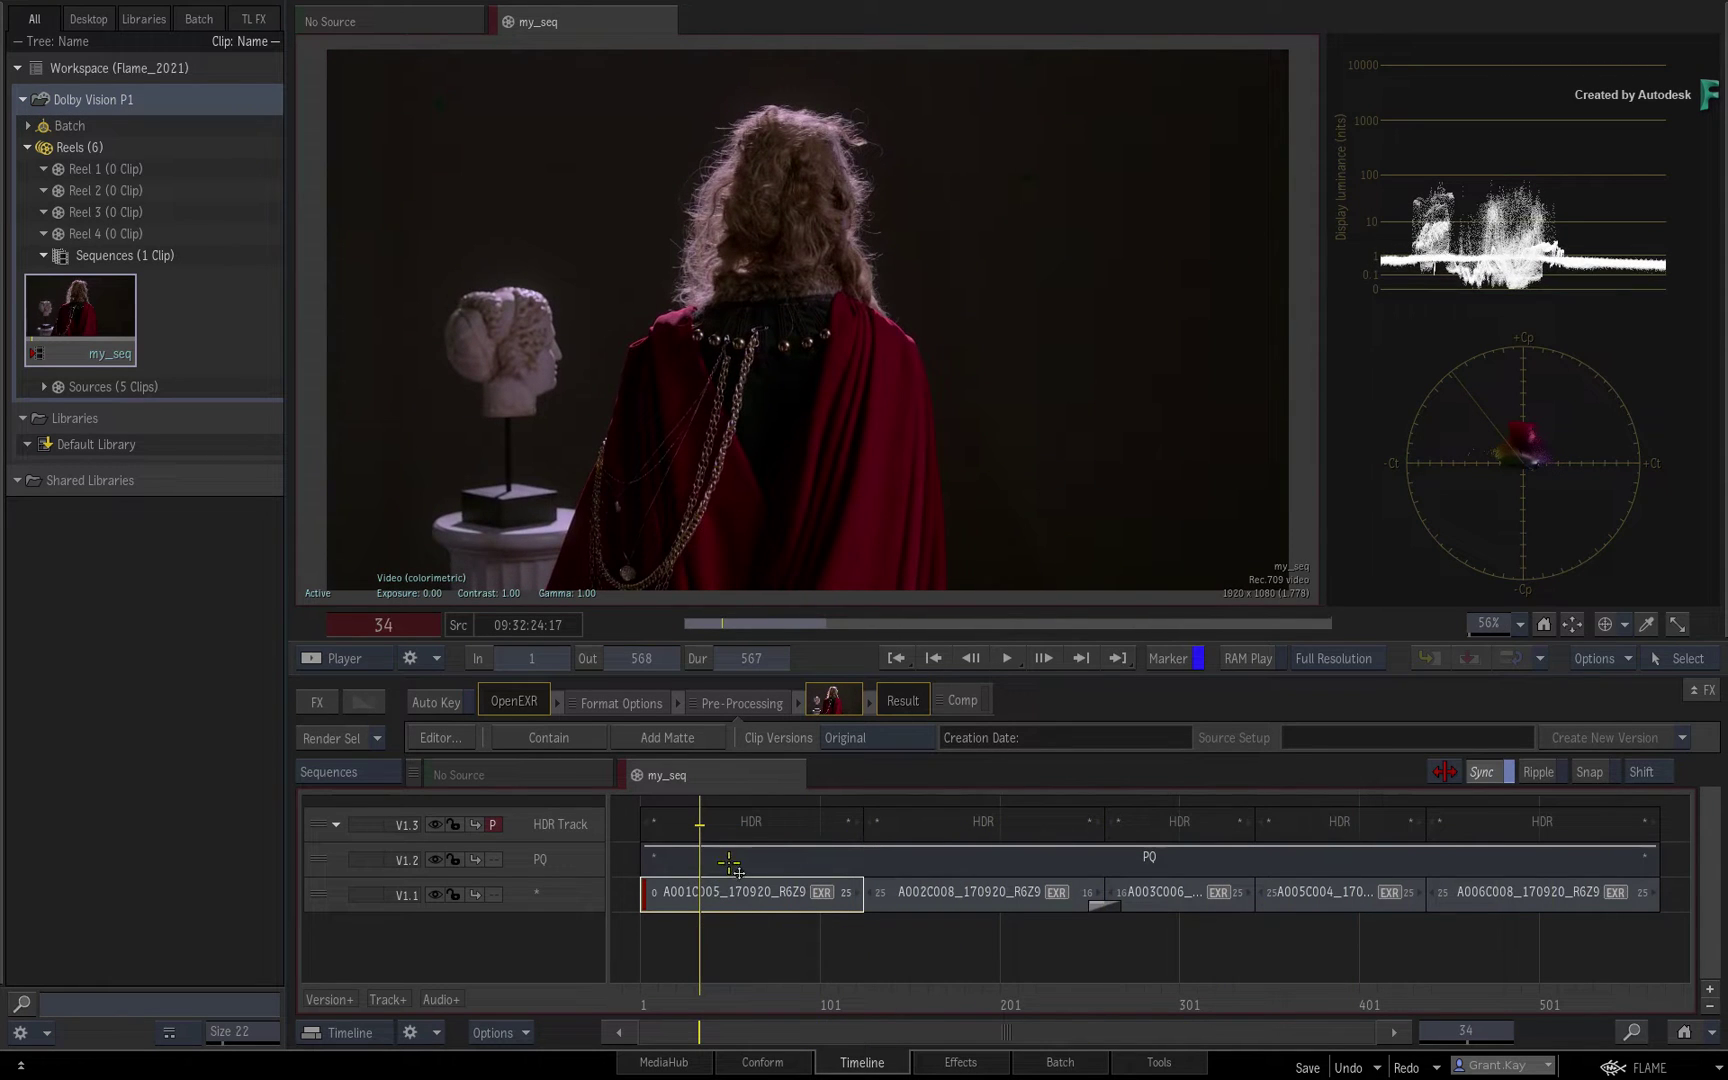
pyautogui.click(721, 827)
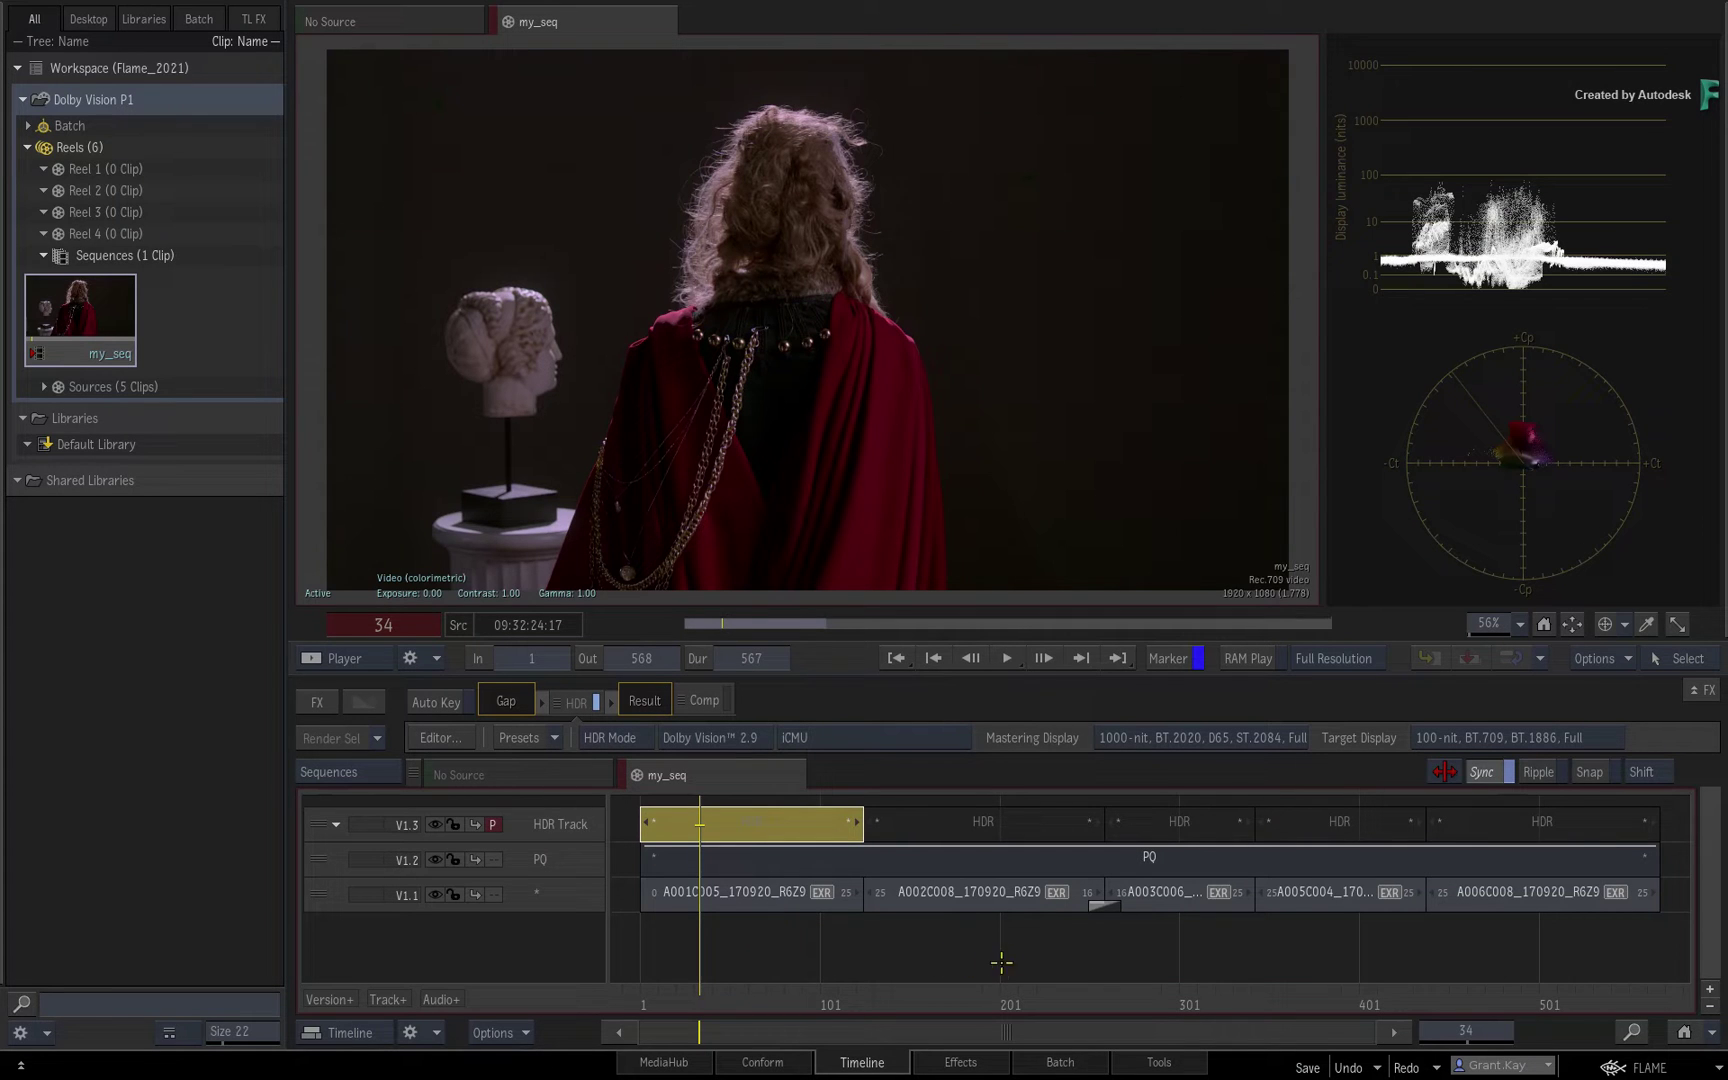
pyautogui.click(1460, 825)
pyautogui.click(1331, 822)
pyautogui.click(1150, 824)
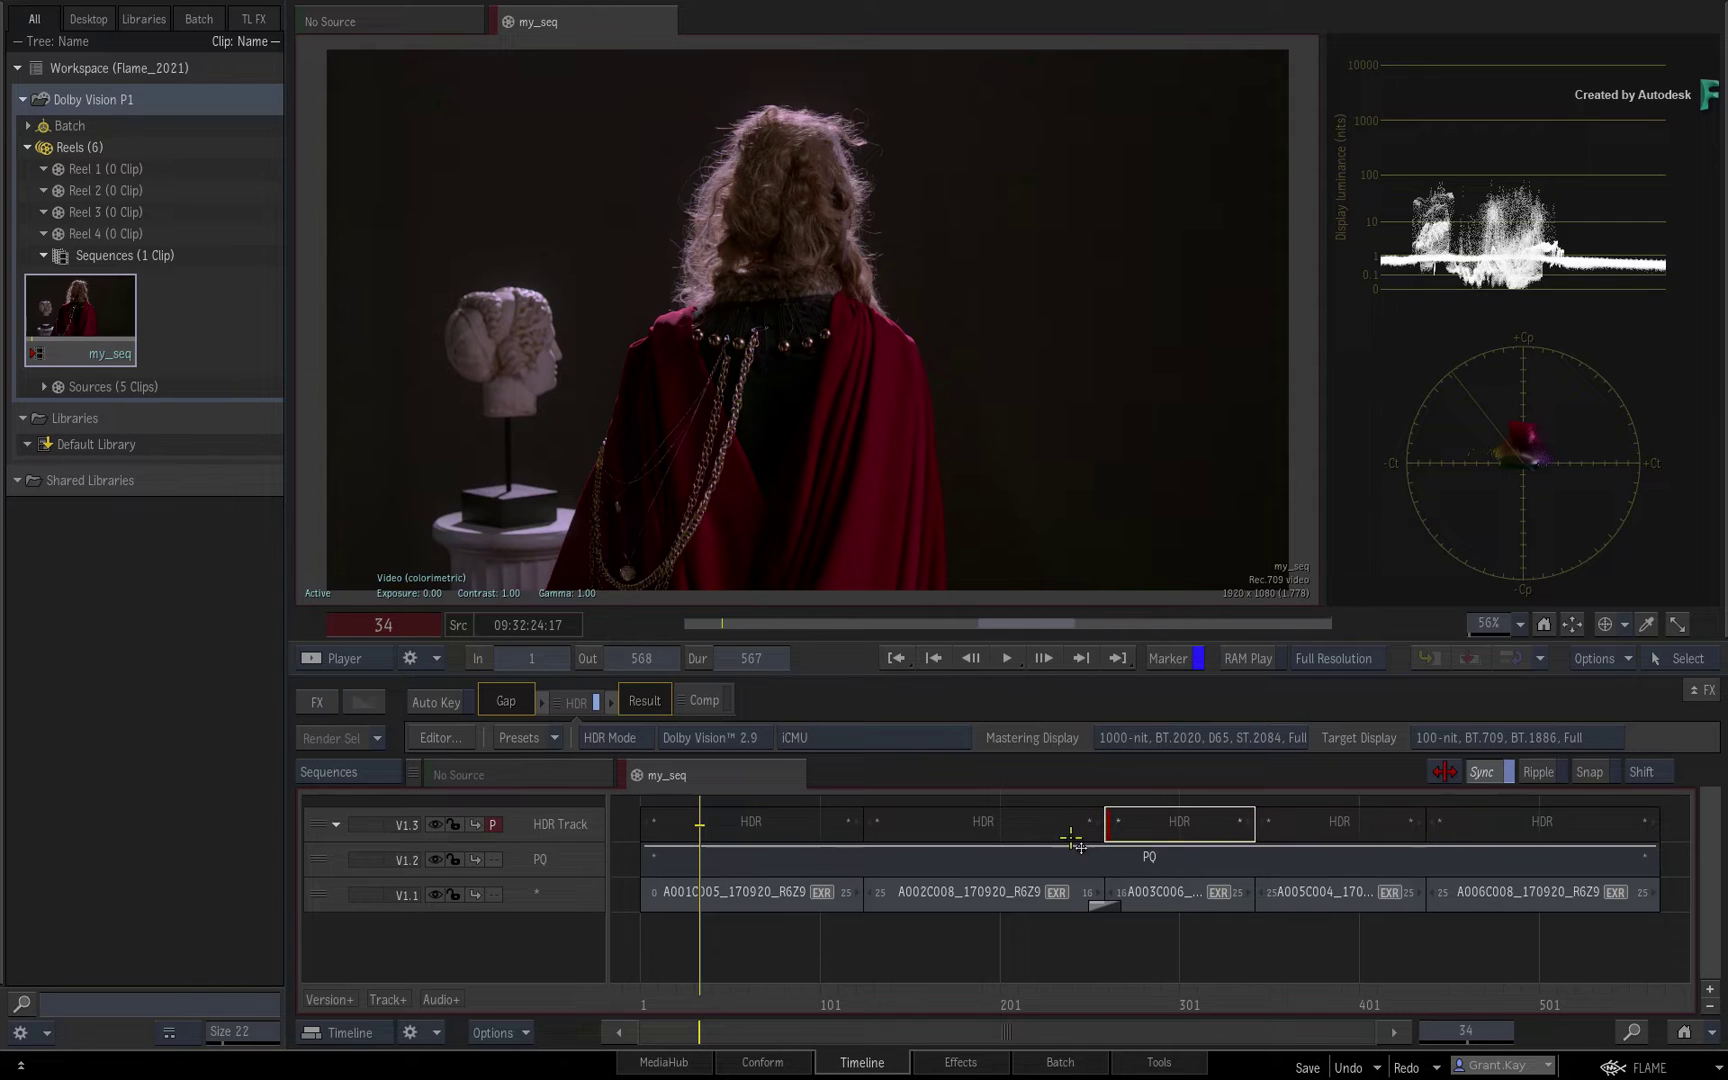
pyautogui.click(975, 835)
pyautogui.click(752, 828)
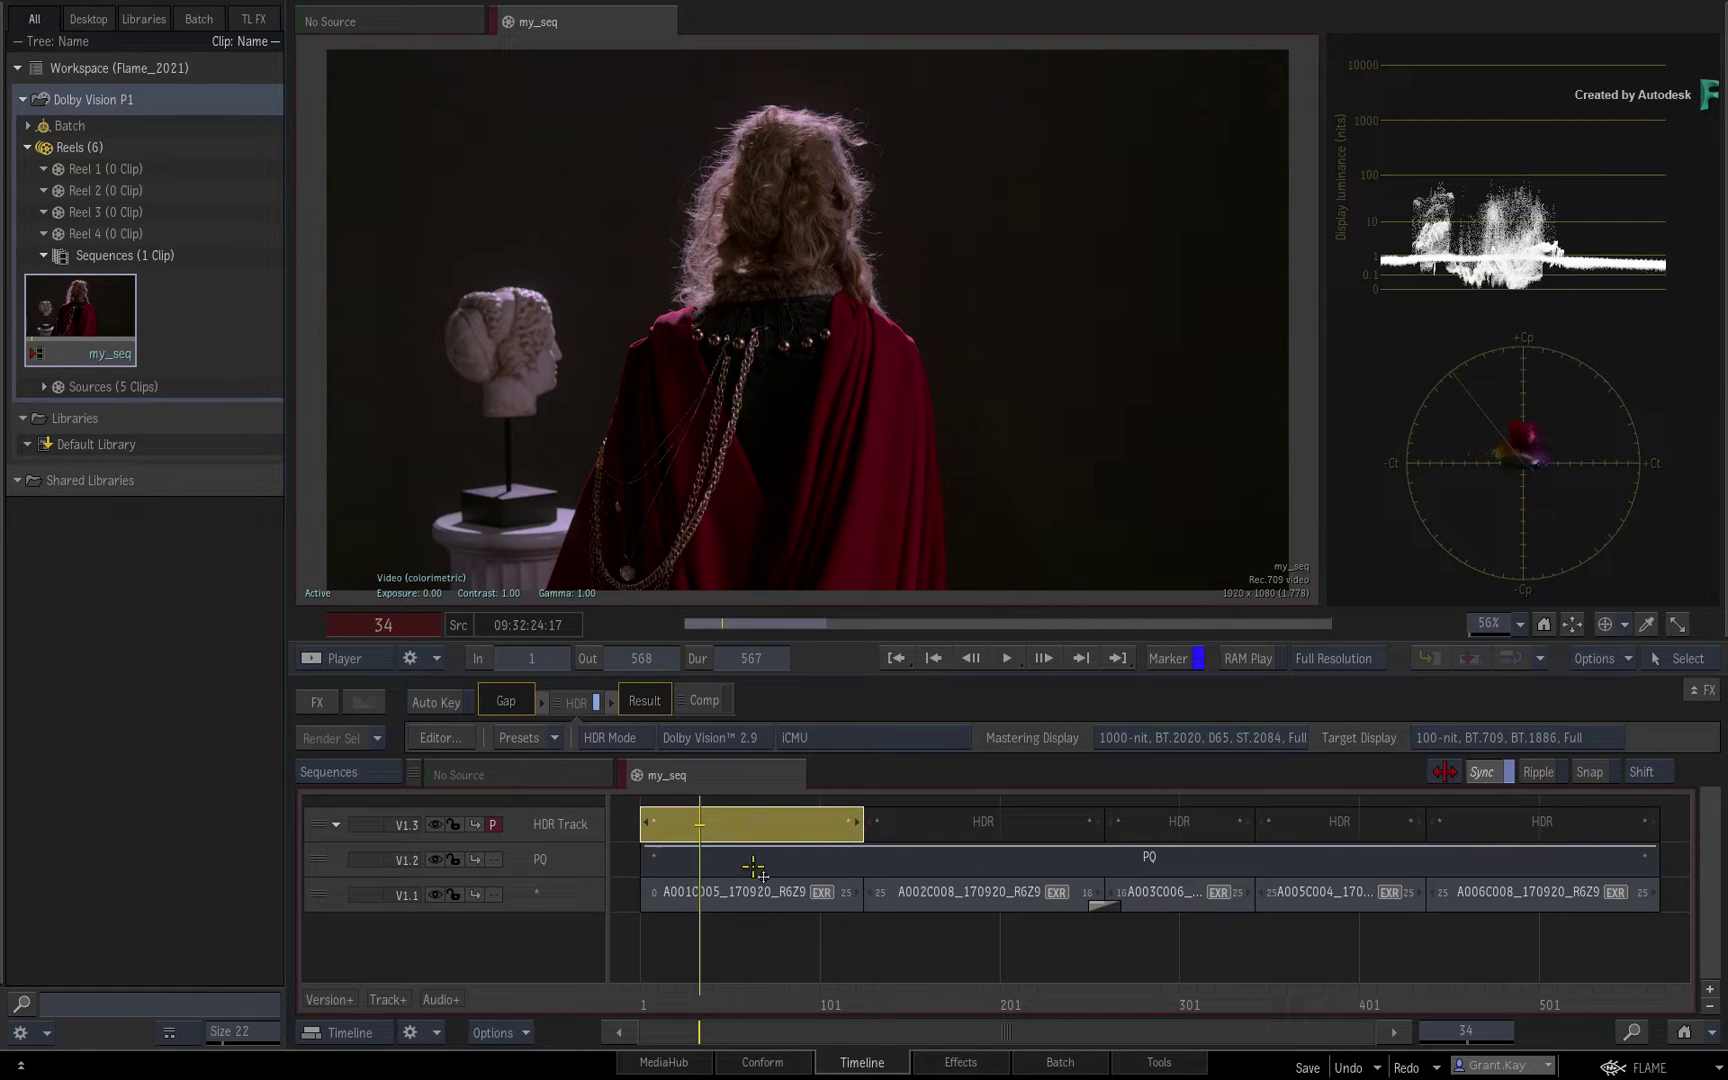
pyautogui.click(755, 930)
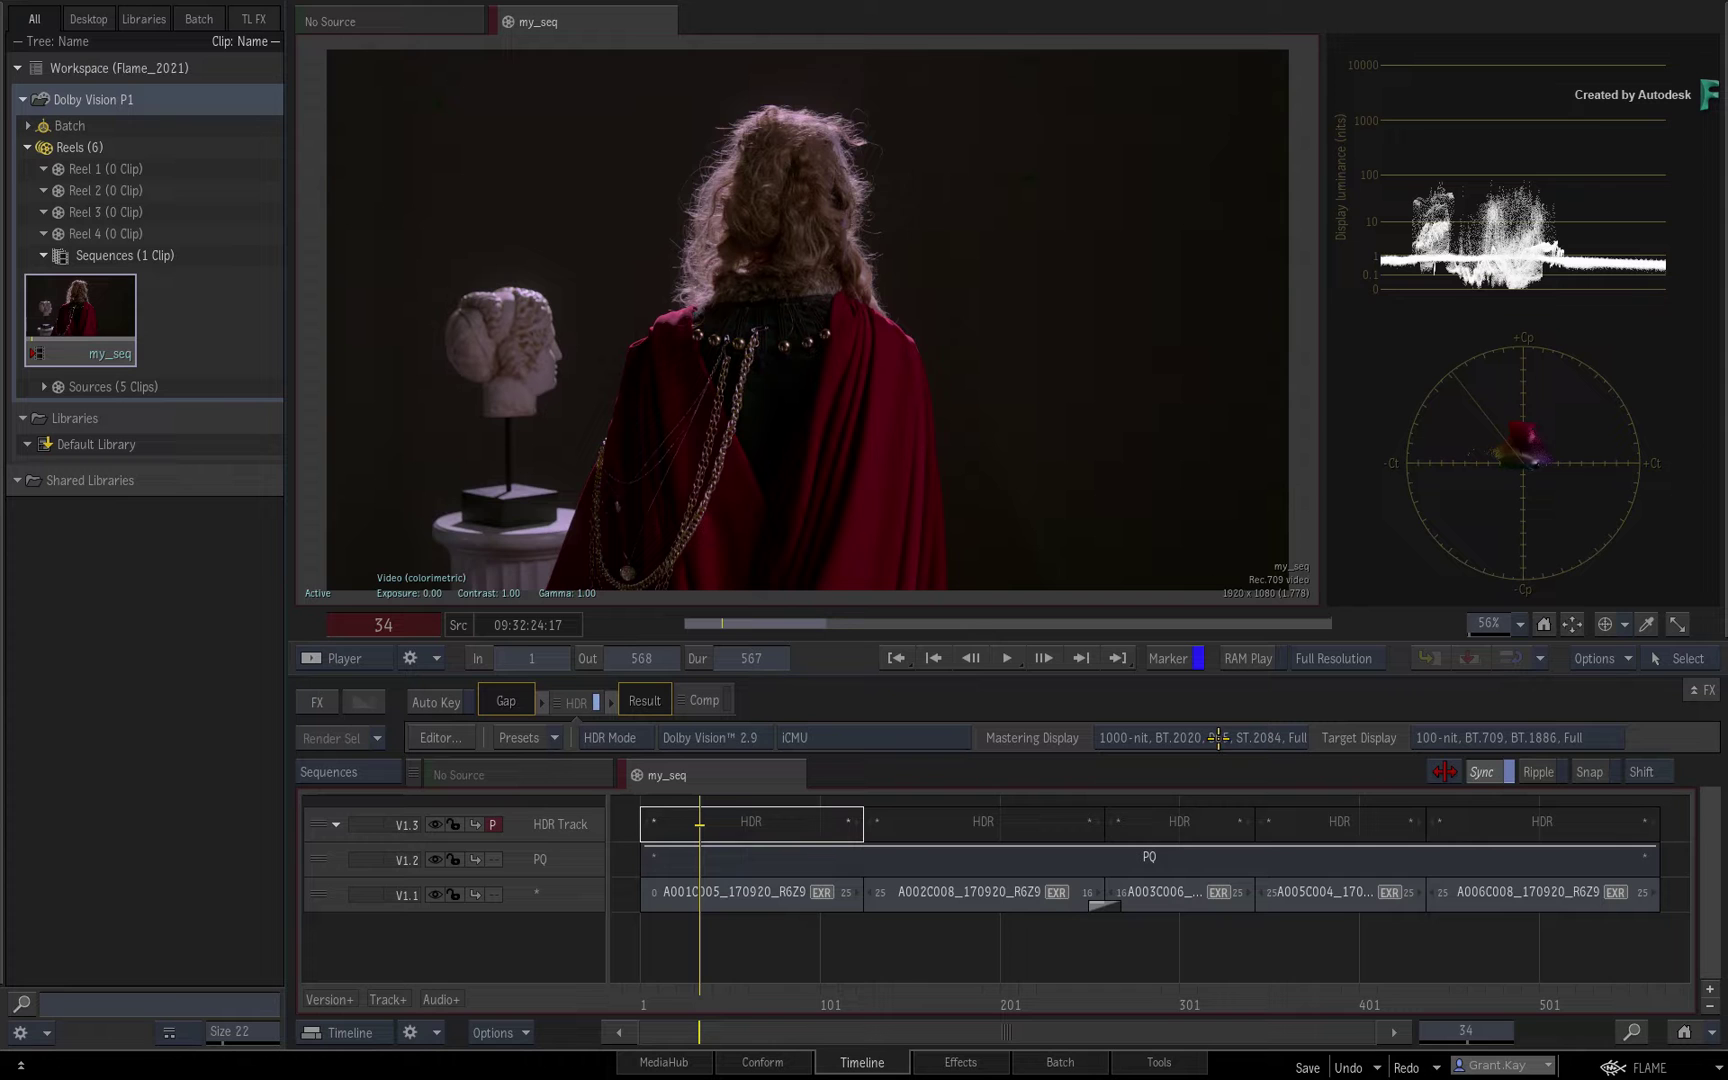
# On the first HDR segment, keep the 1000-nit BT.2020 mastering display and target 100-nit BT.709.
pyautogui.click(818, 825)
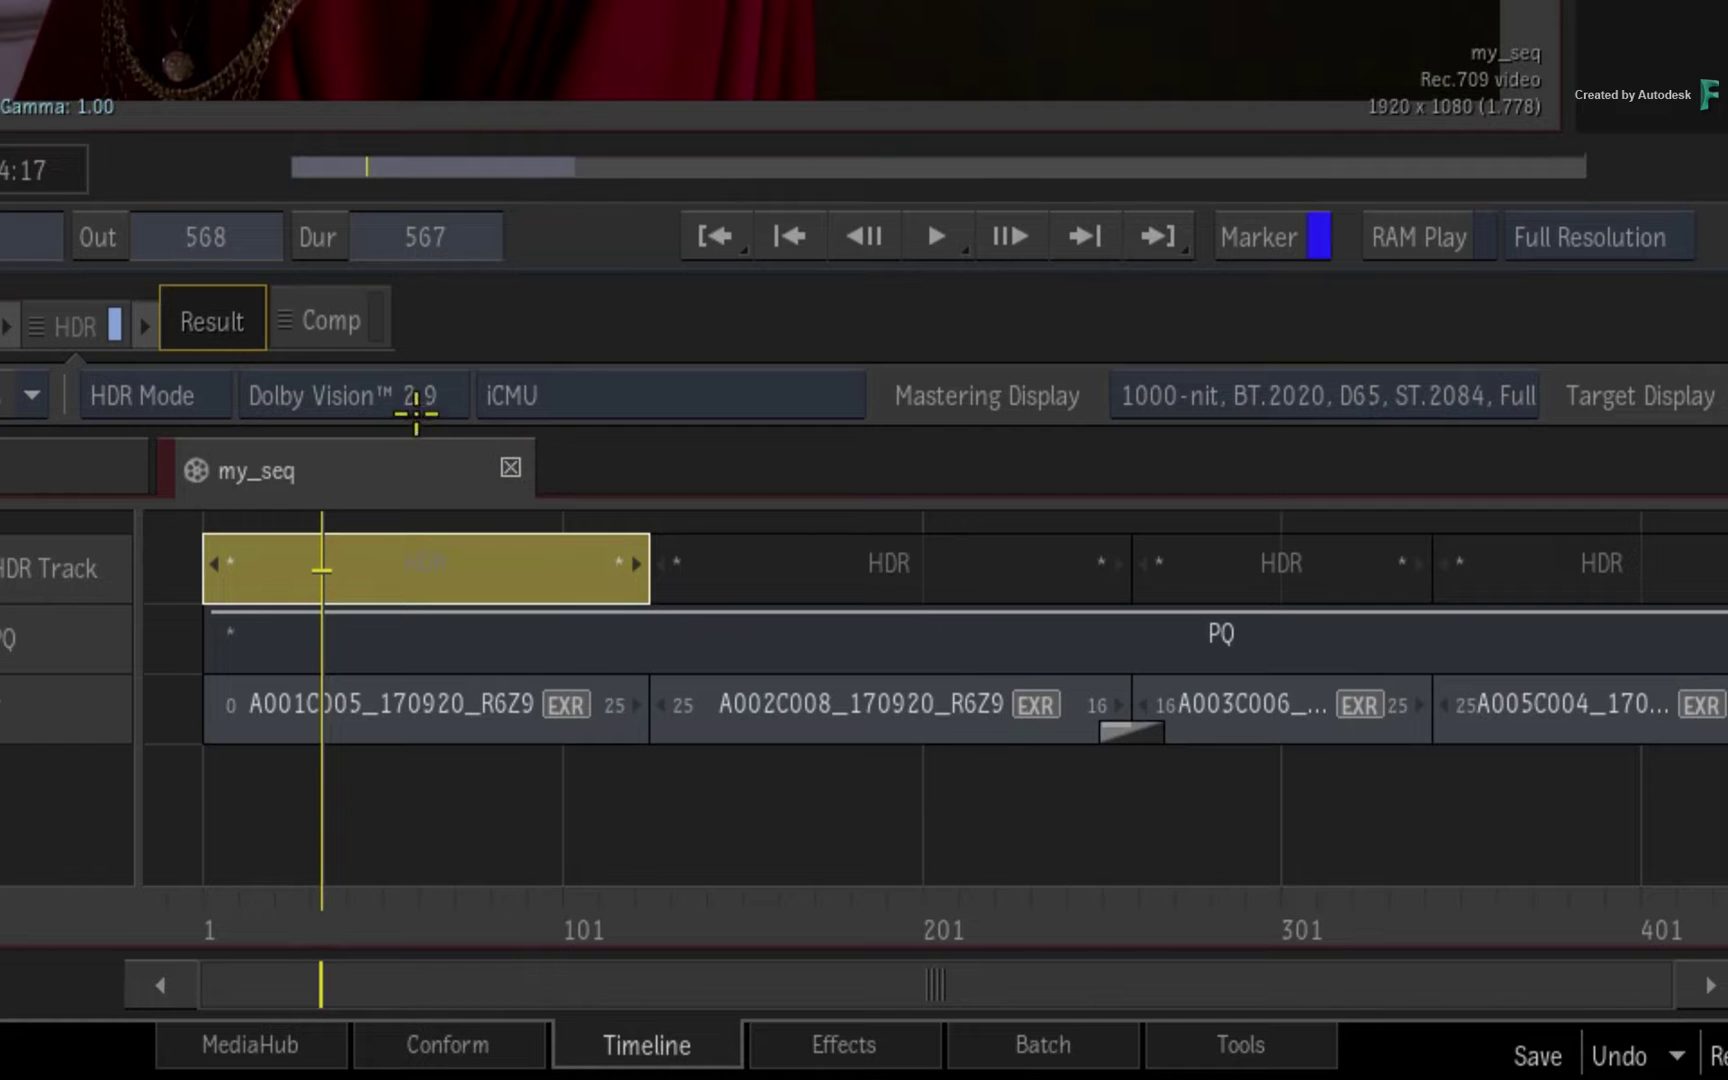
pyautogui.click(1410, 385)
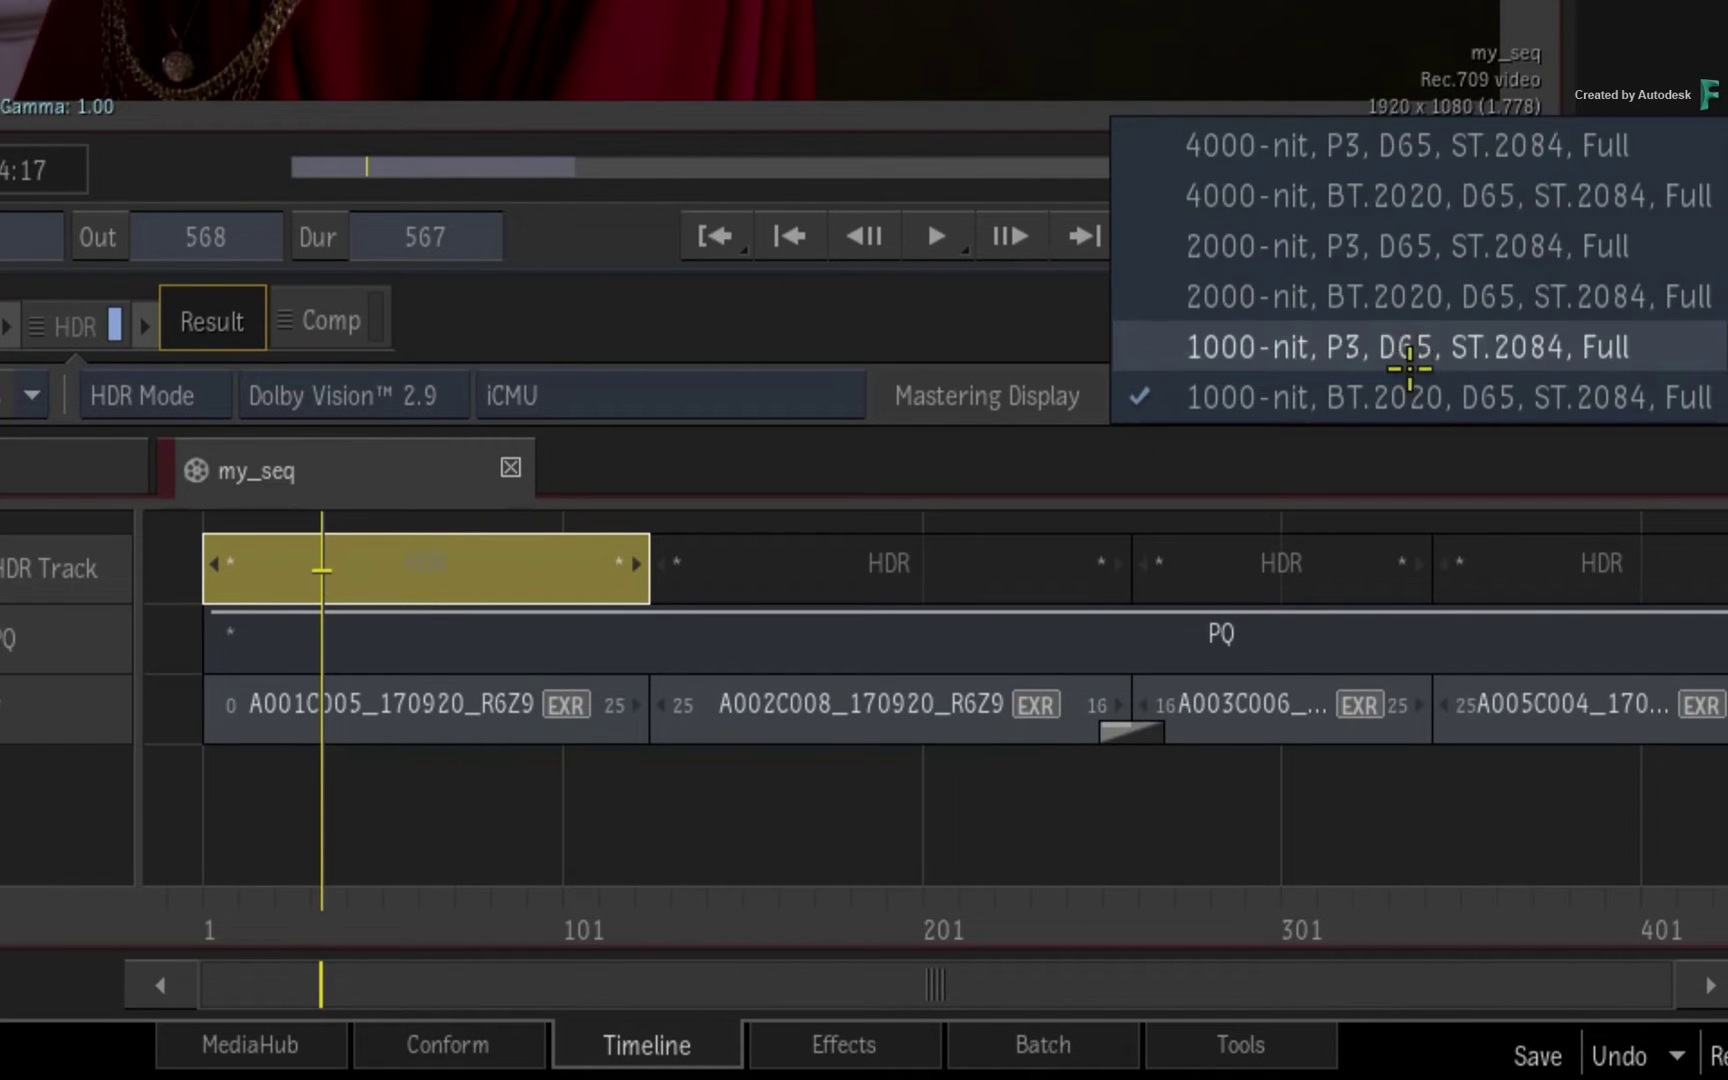
pyautogui.click(1431, 396)
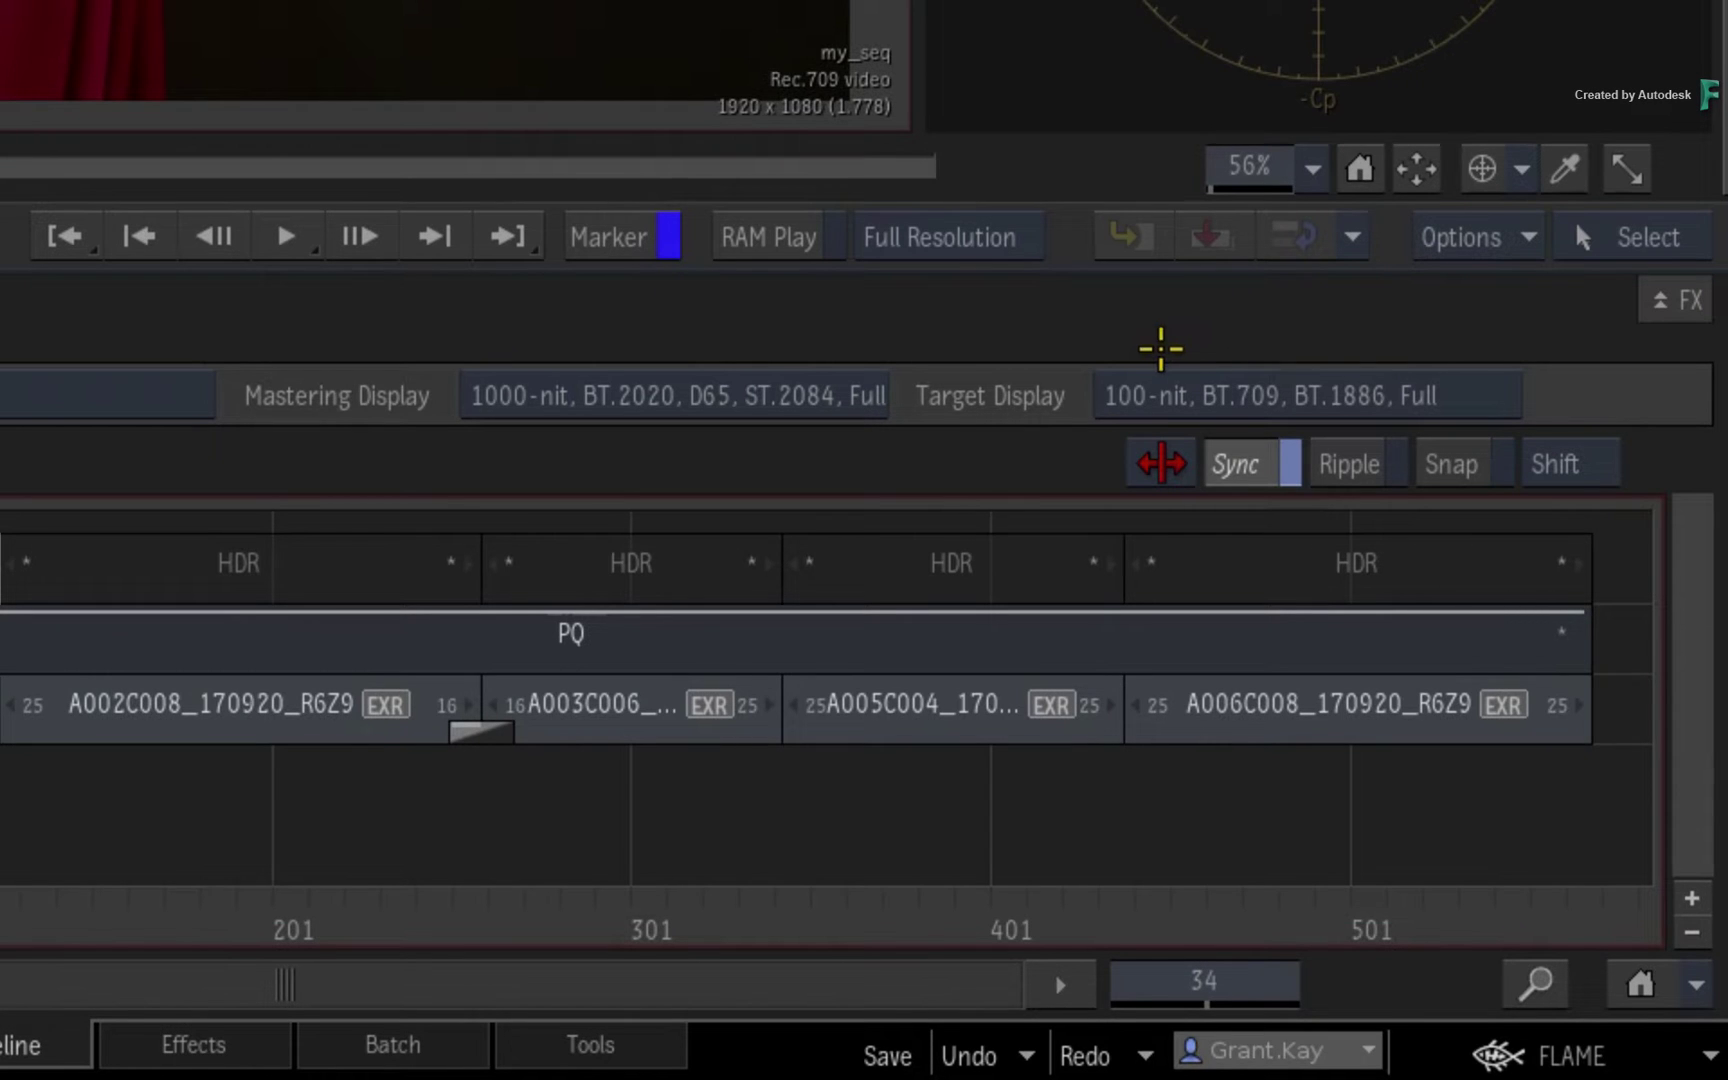
pyautogui.click(1195, 393)
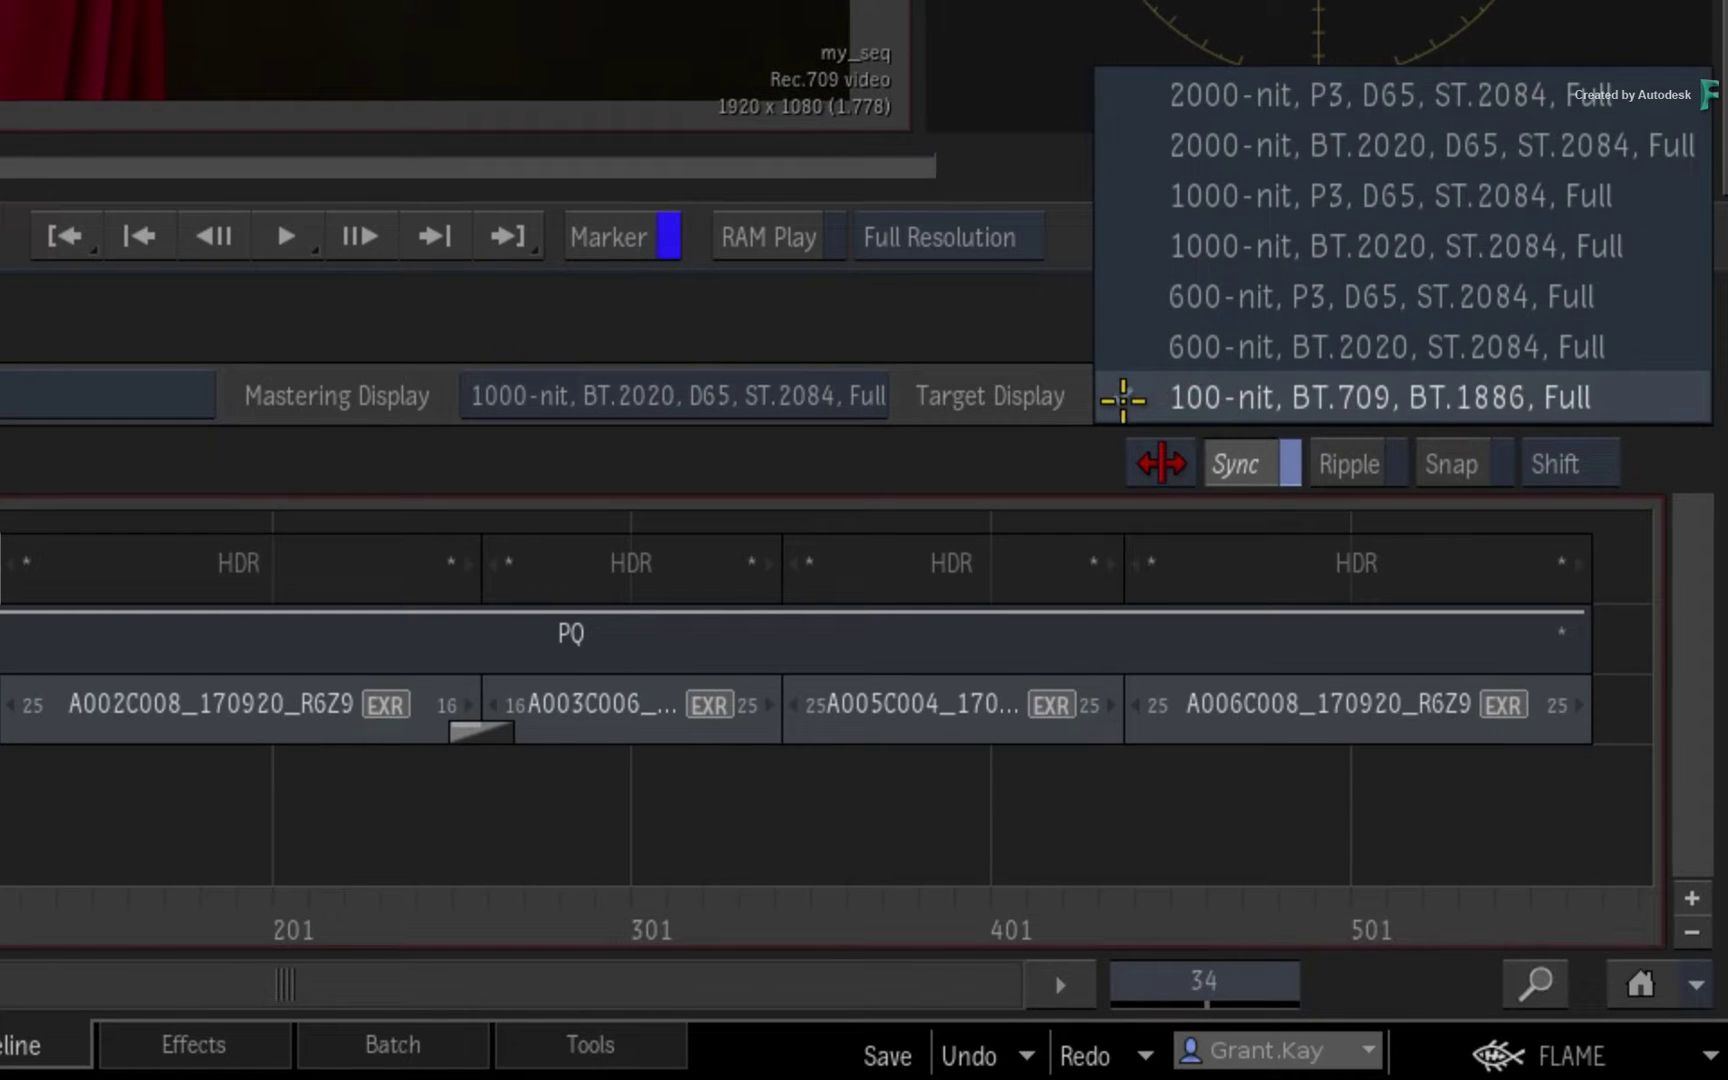
pyautogui.click(1119, 399)
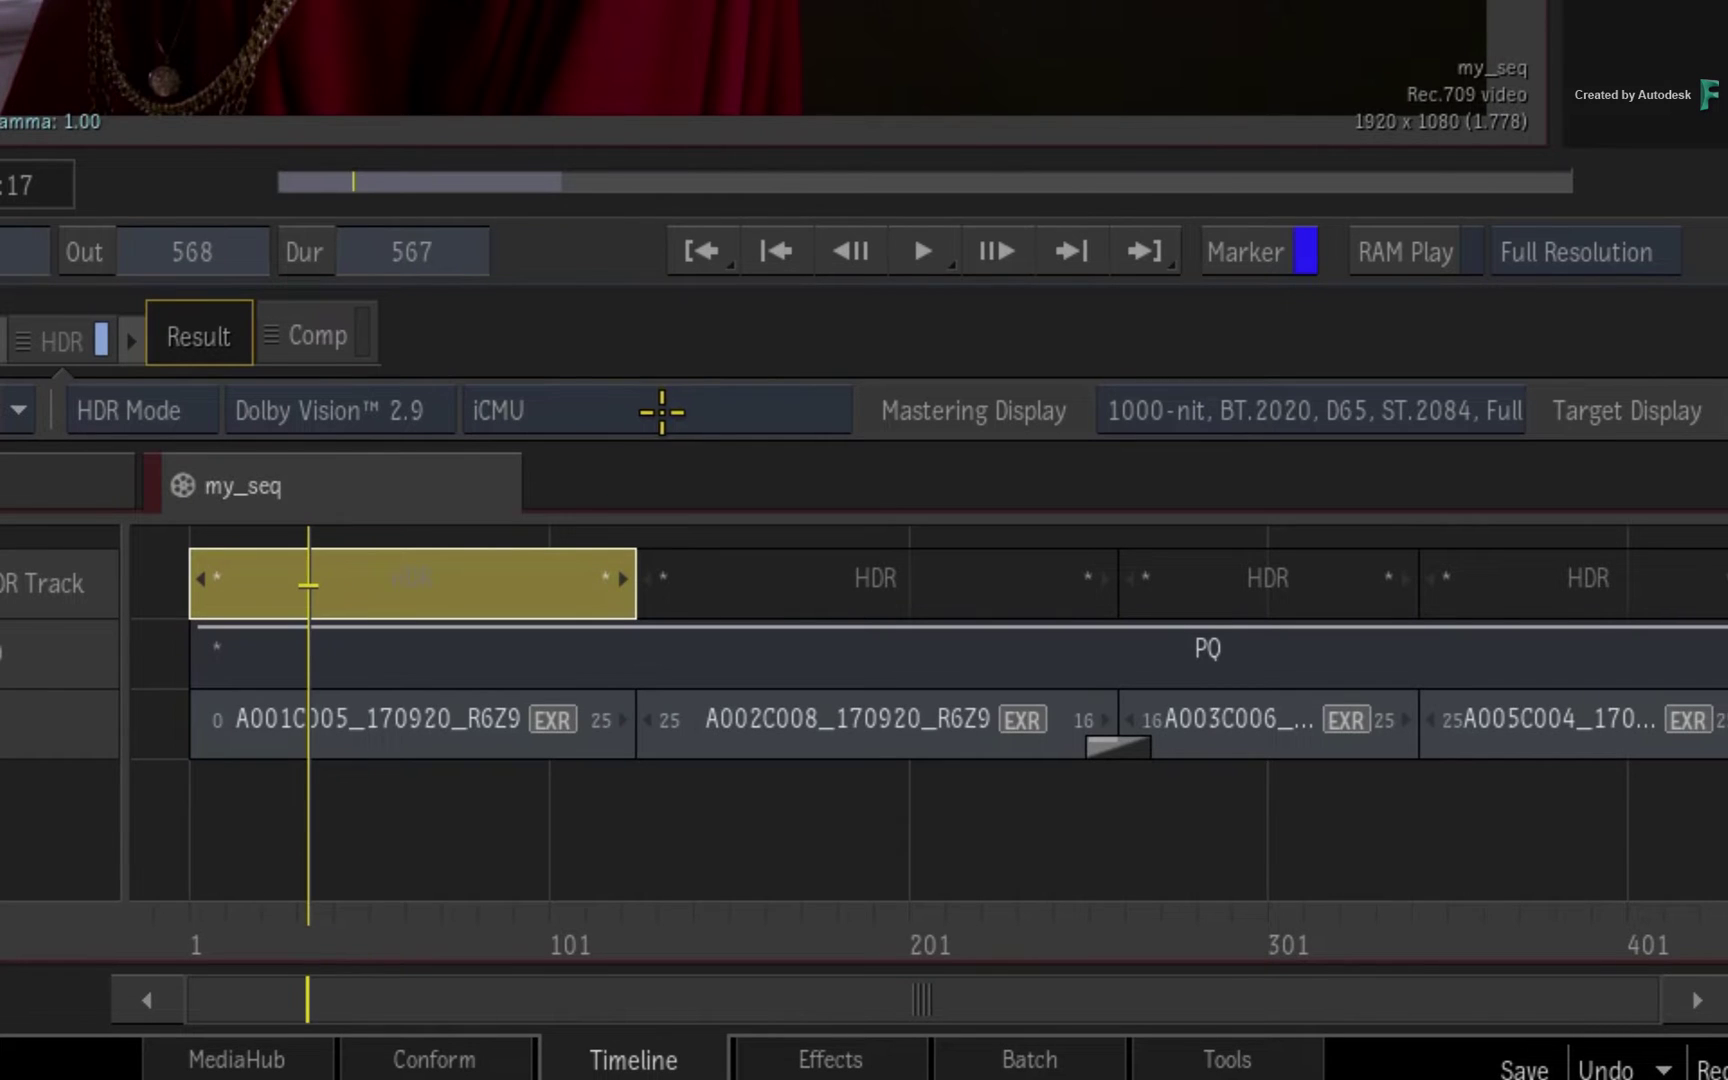
# Leave iCMU as the display configuration and switch HDR Mode to Analysis.
pyautogui.click(660, 411)
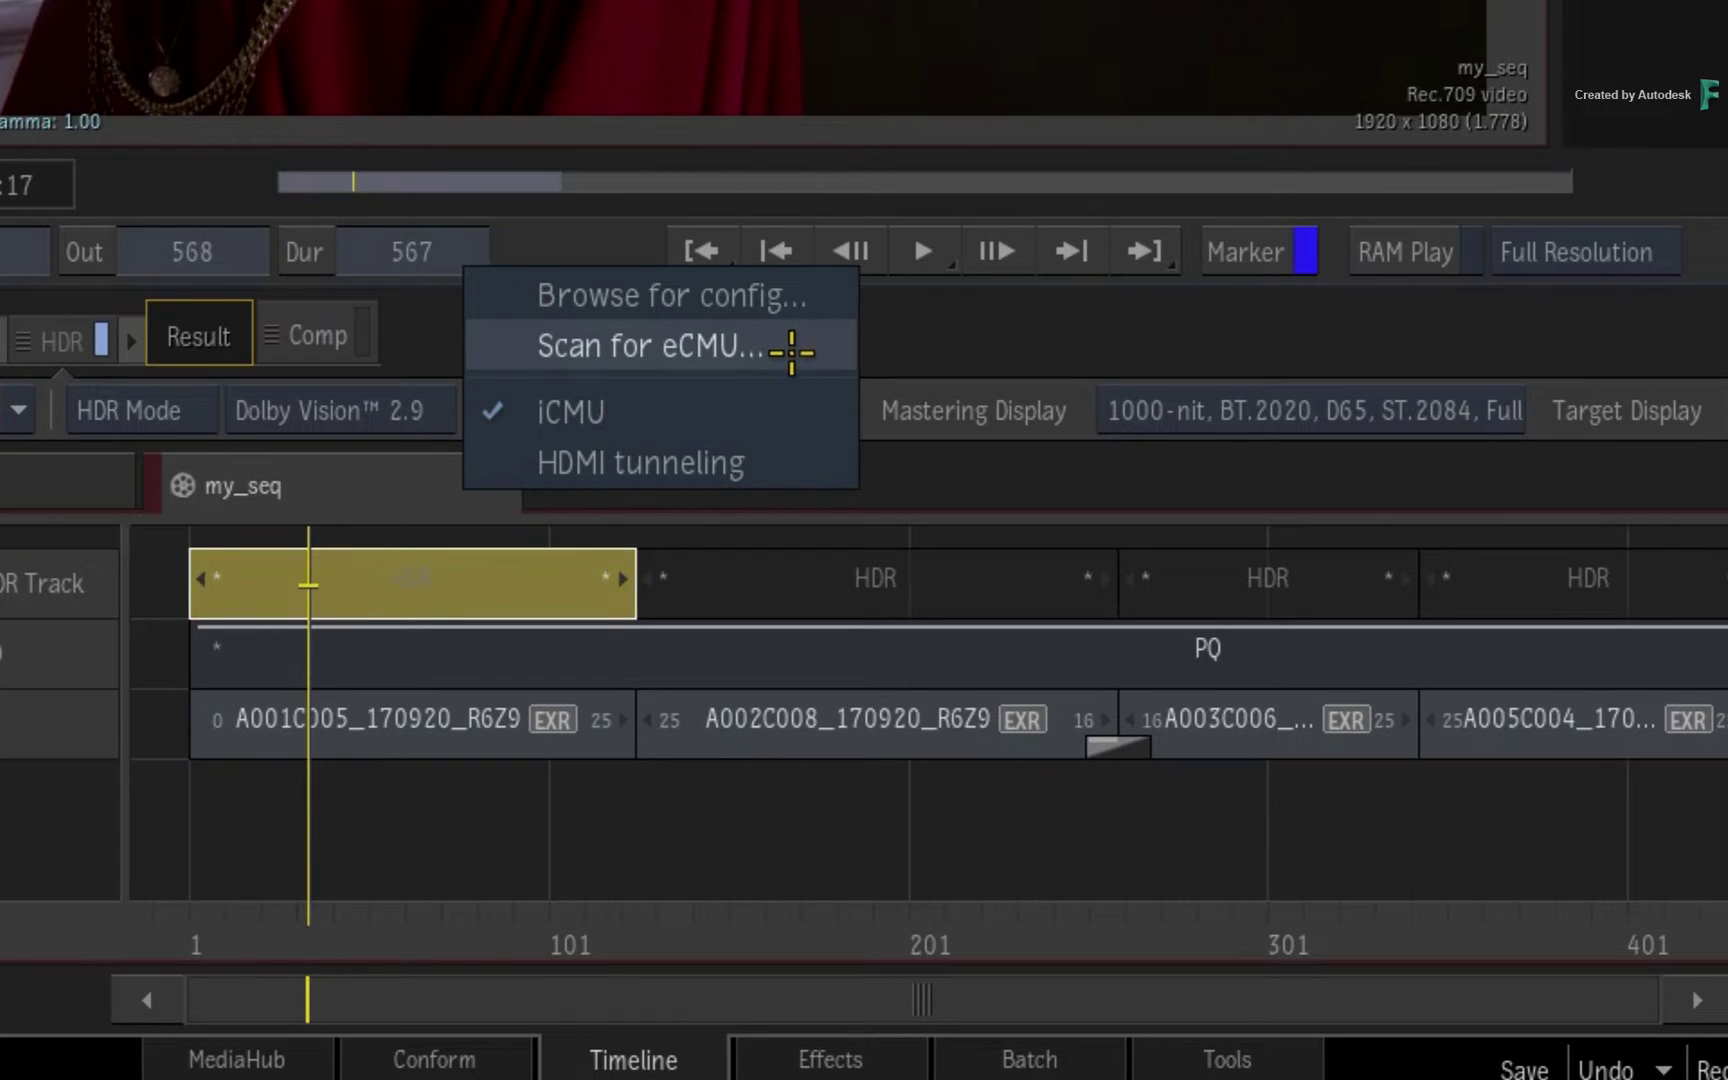
pyautogui.click(775, 395)
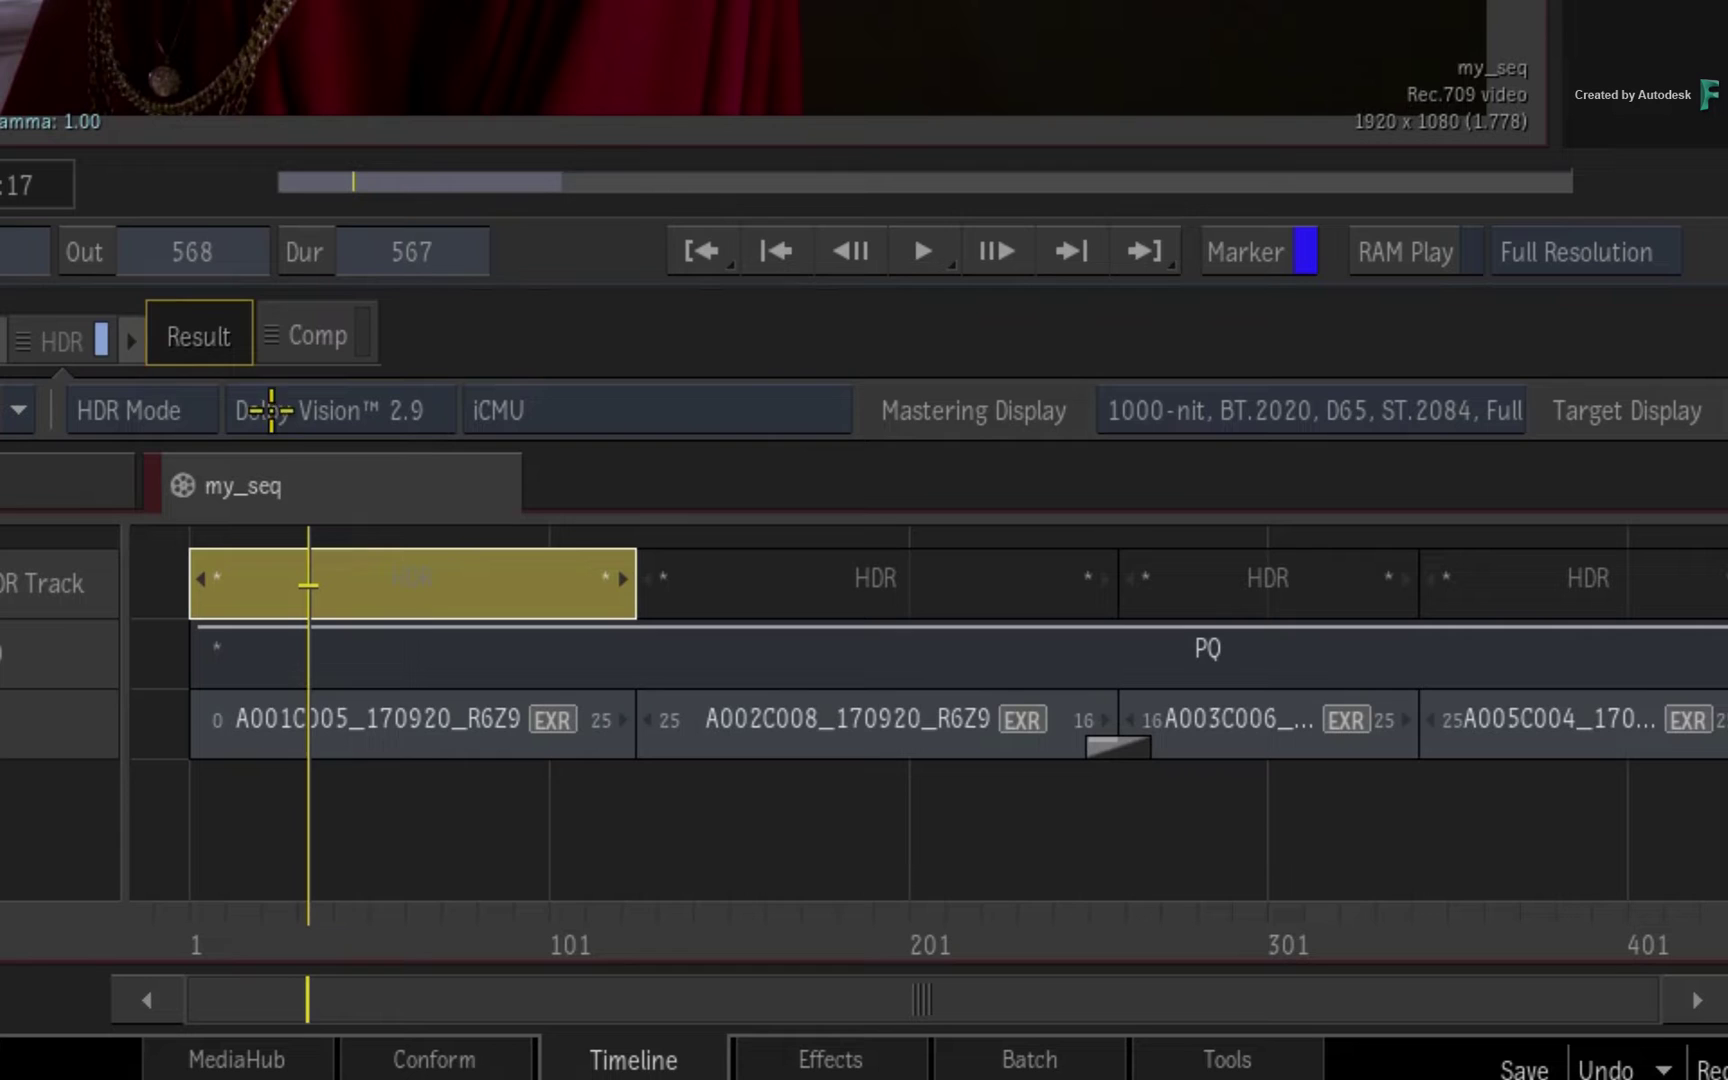
pyautogui.click(143, 412)
pyautogui.click(153, 367)
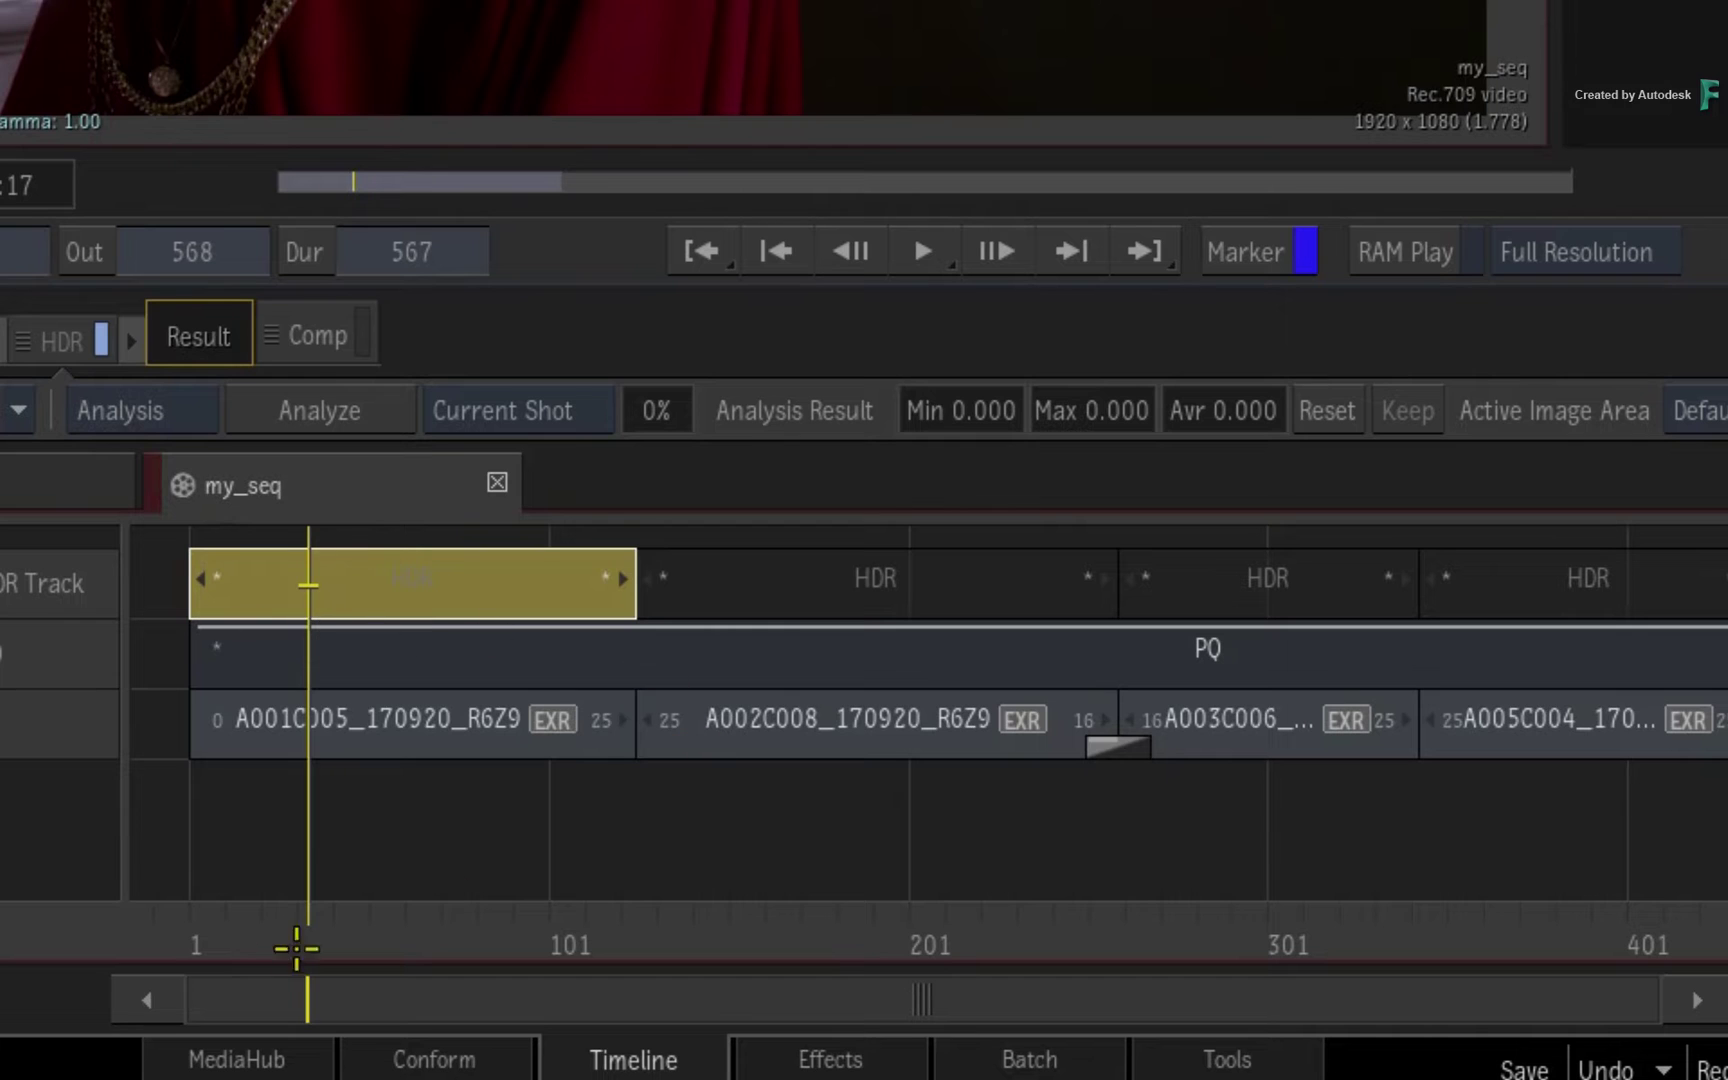
# Analyze All Shots, giving the first shot Min 0.000, Max 0.836, Avr 0.187.
pyautogui.moveTo(297, 945); pyautogui.dragTo(1720, 945)
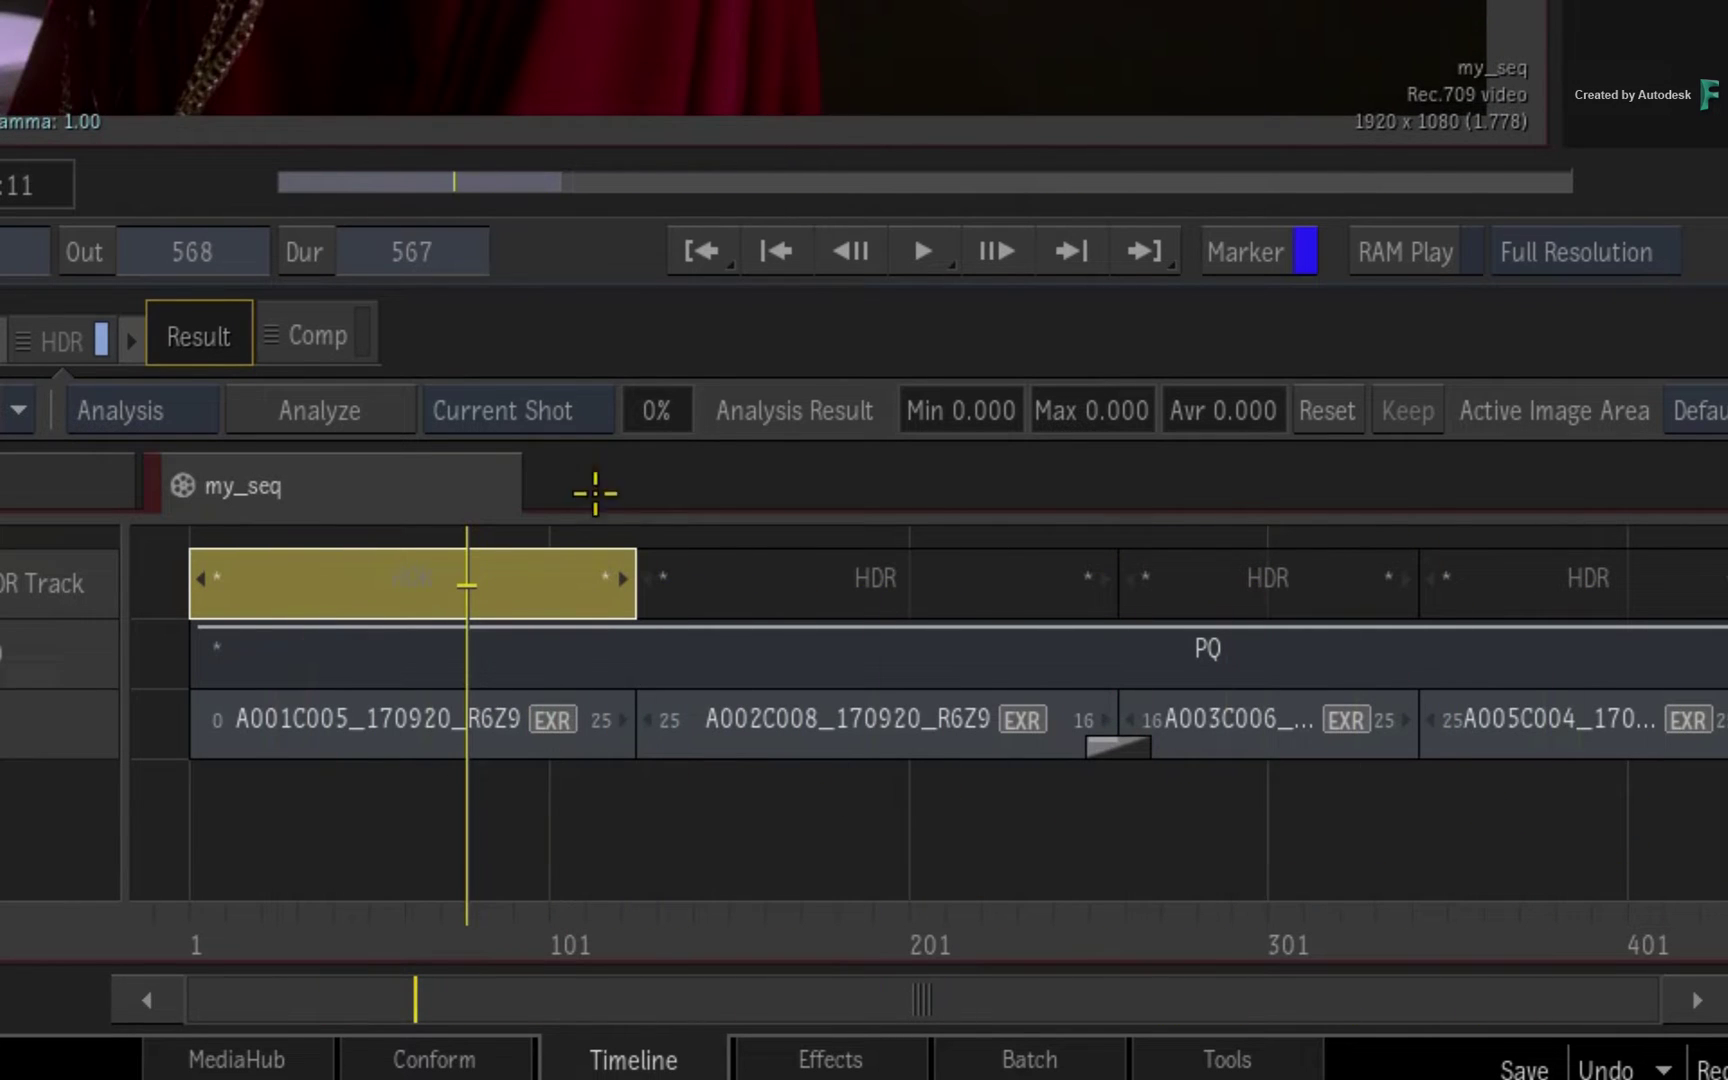
pyautogui.click(557, 412)
pyautogui.click(565, 311)
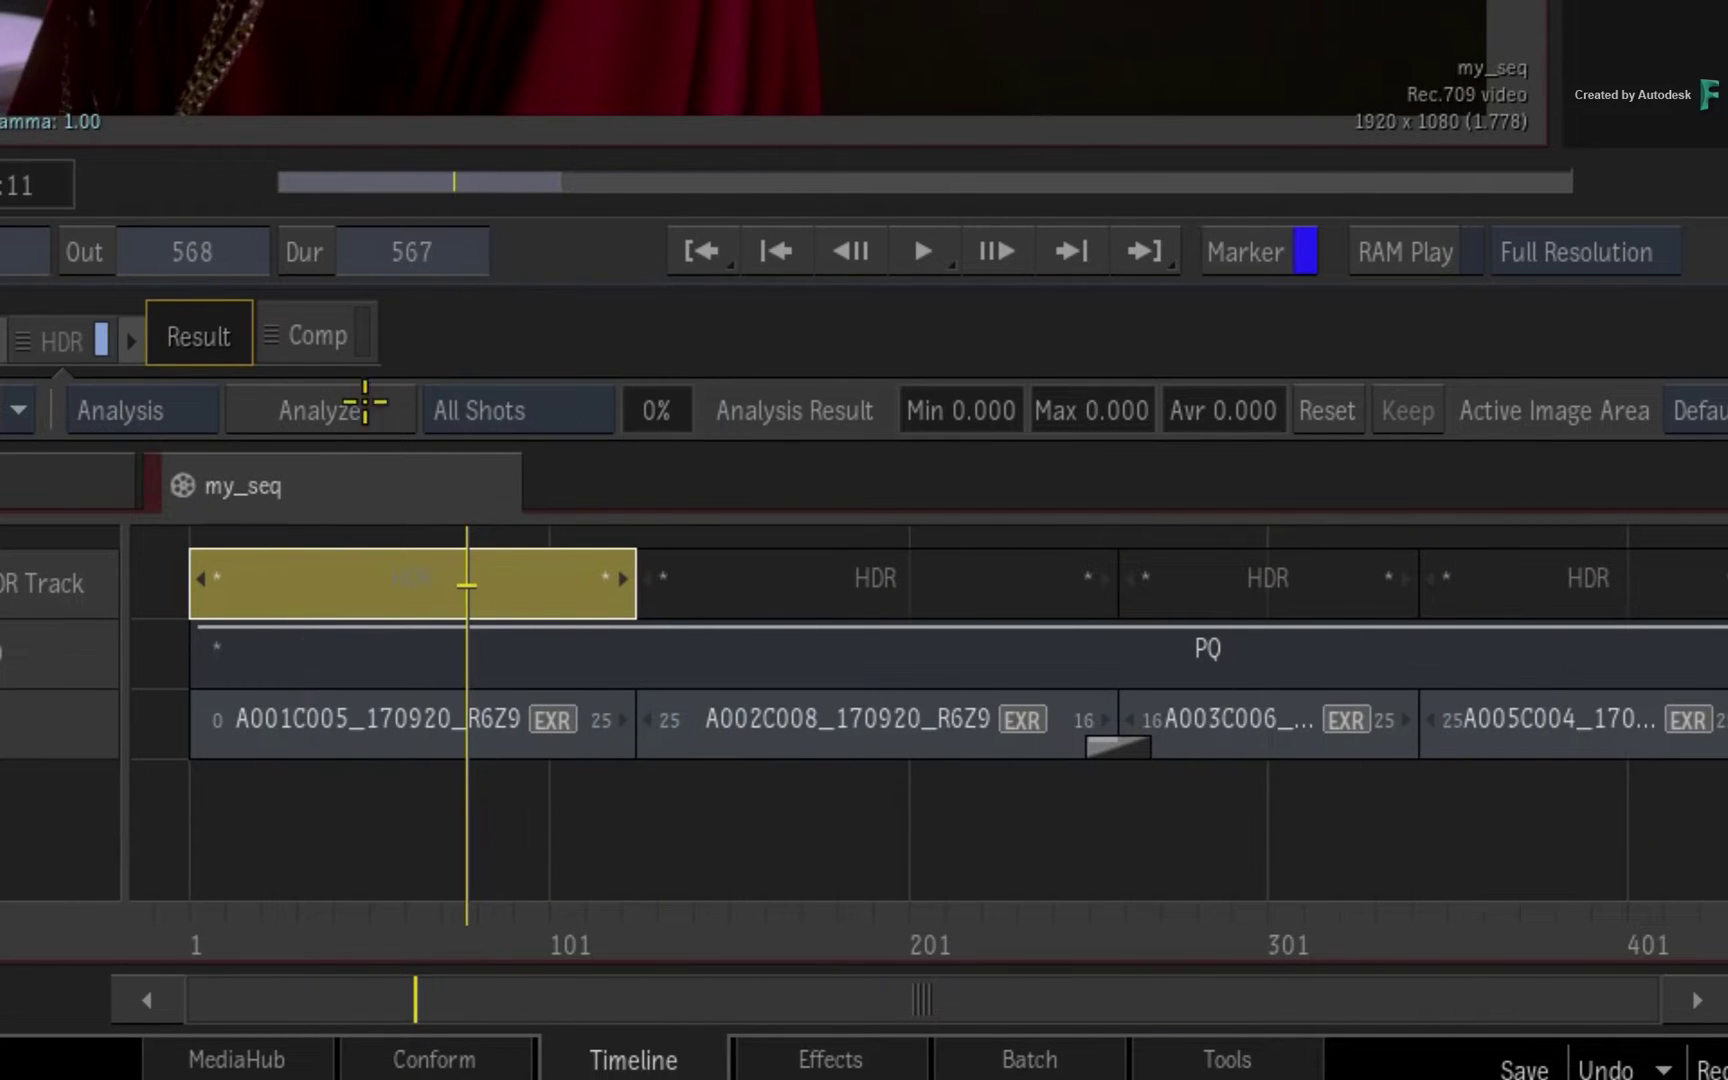
pyautogui.click(330, 410)
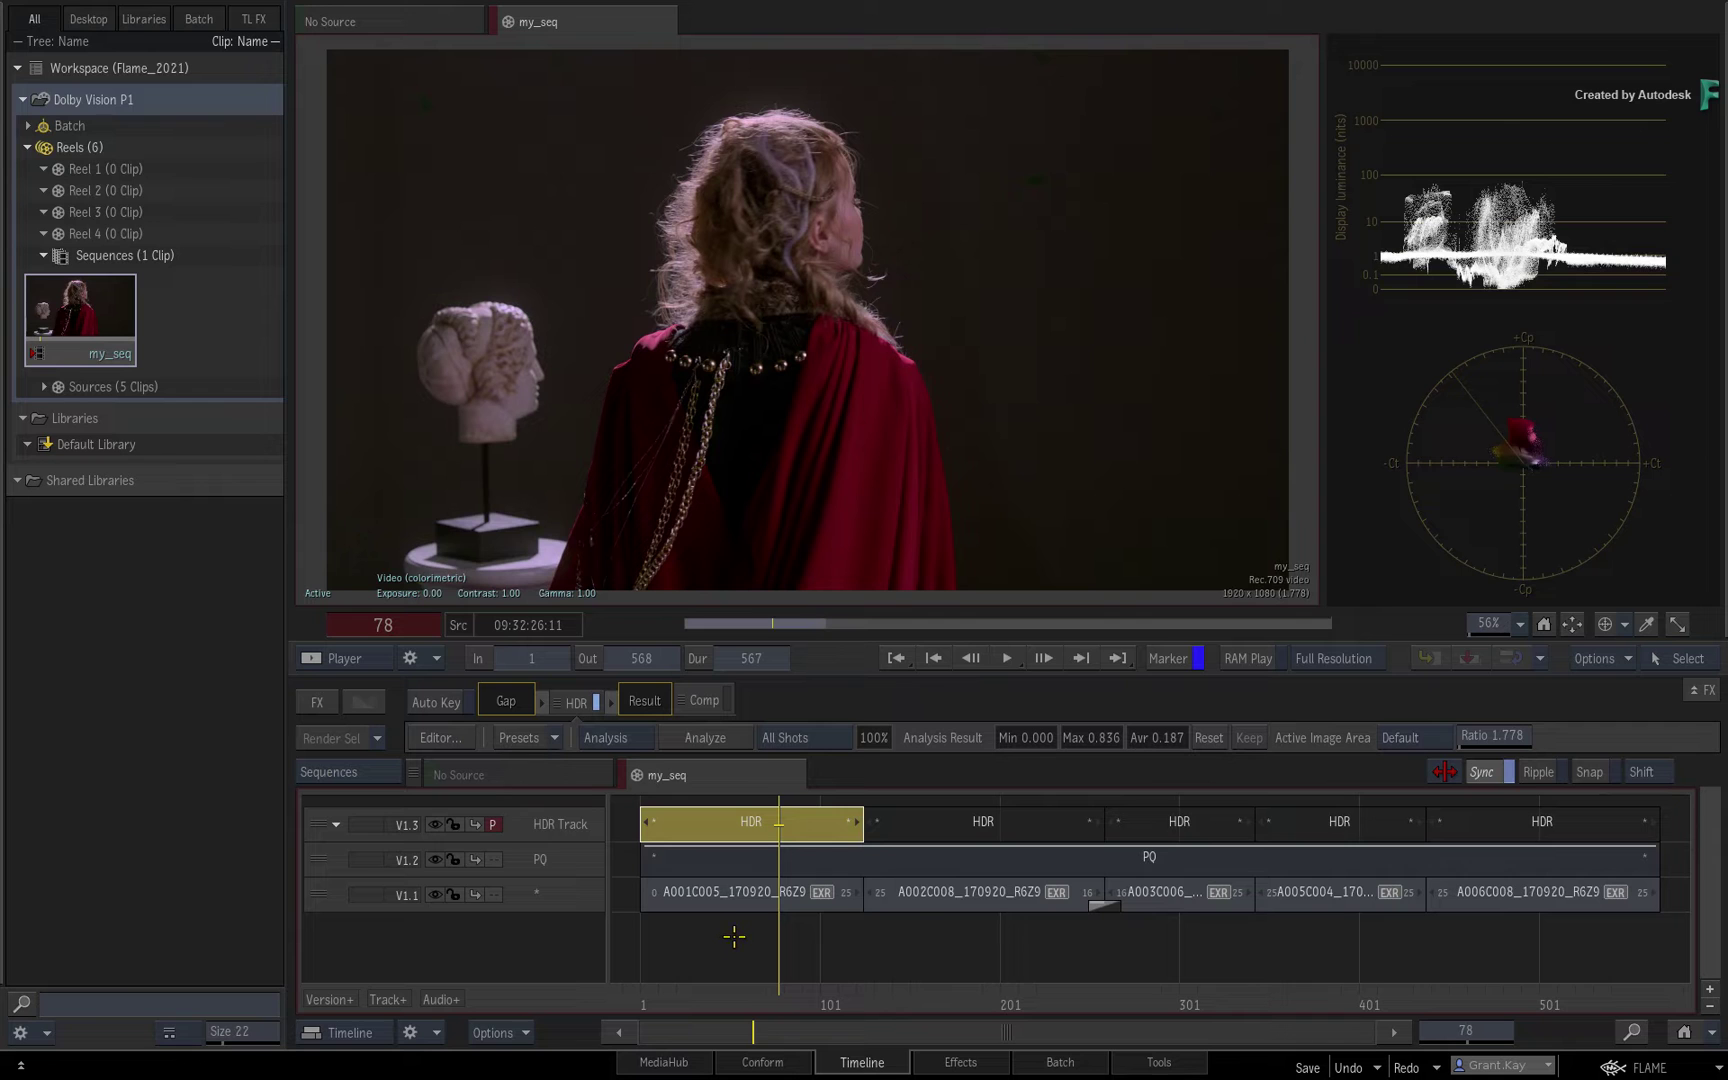
pyautogui.click(738, 944)
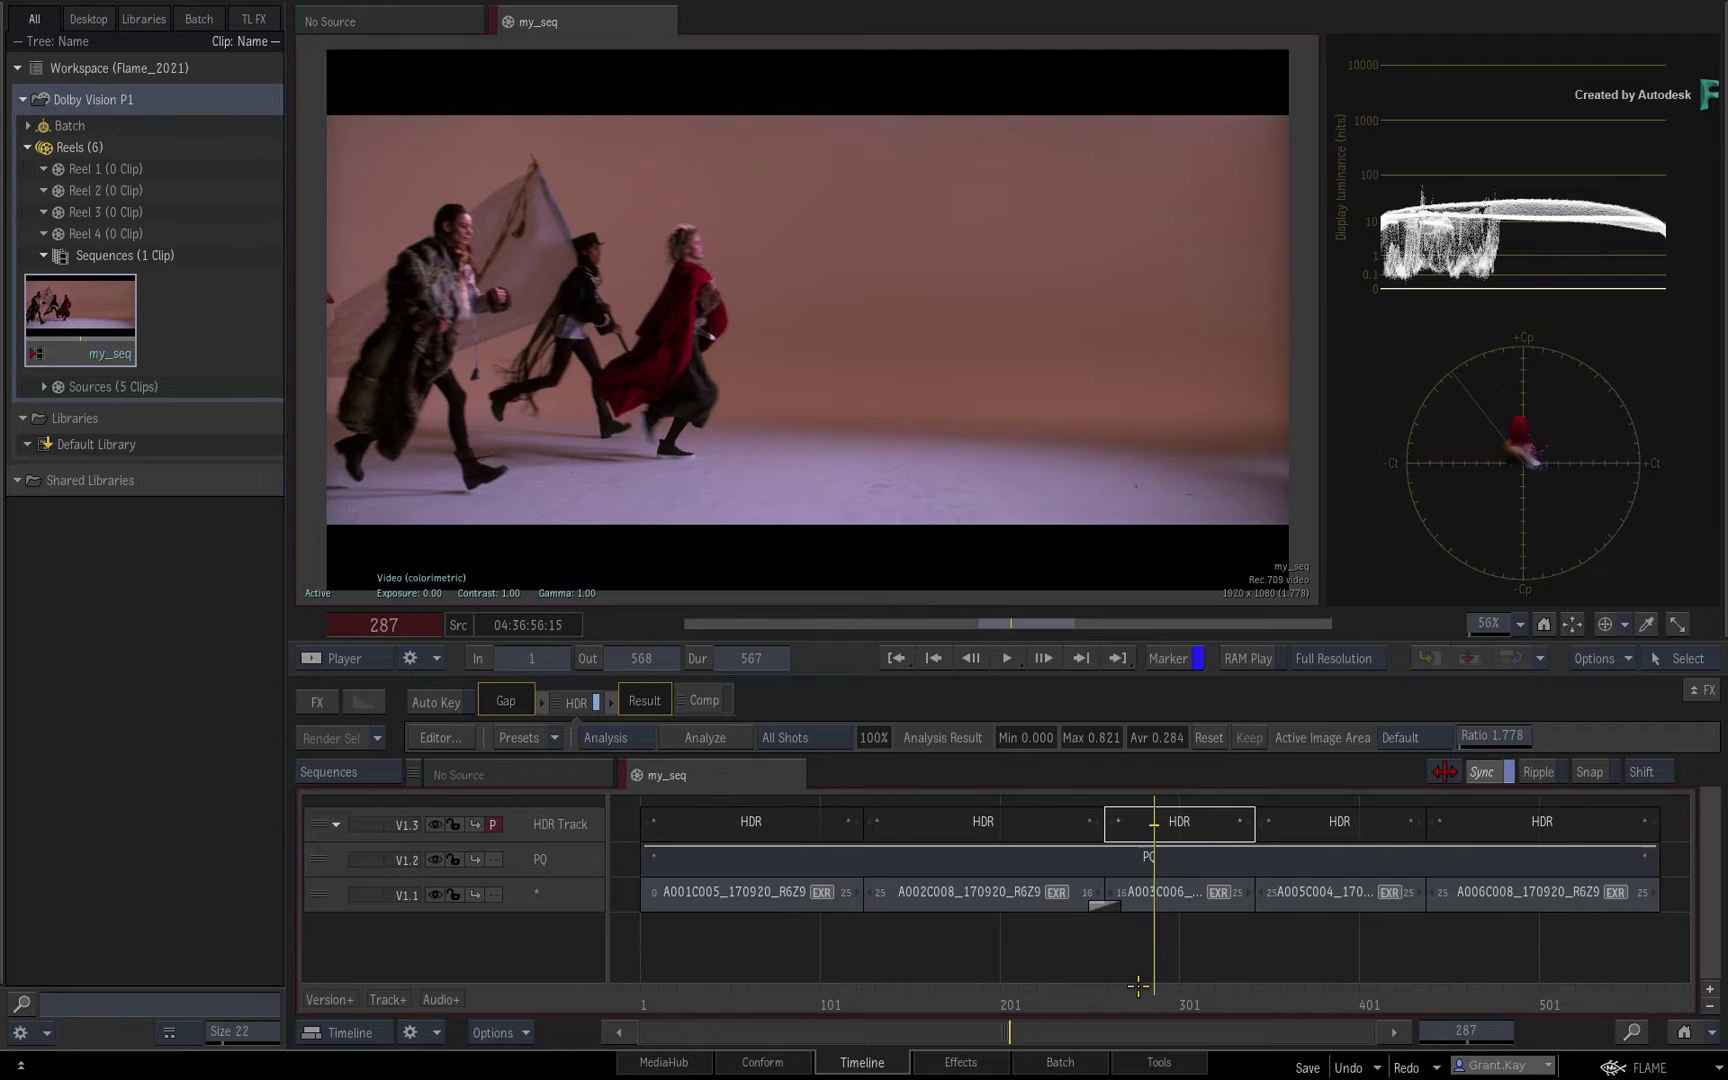
pyautogui.moveTo(1138, 985); pyautogui.dragTo(801, 958)
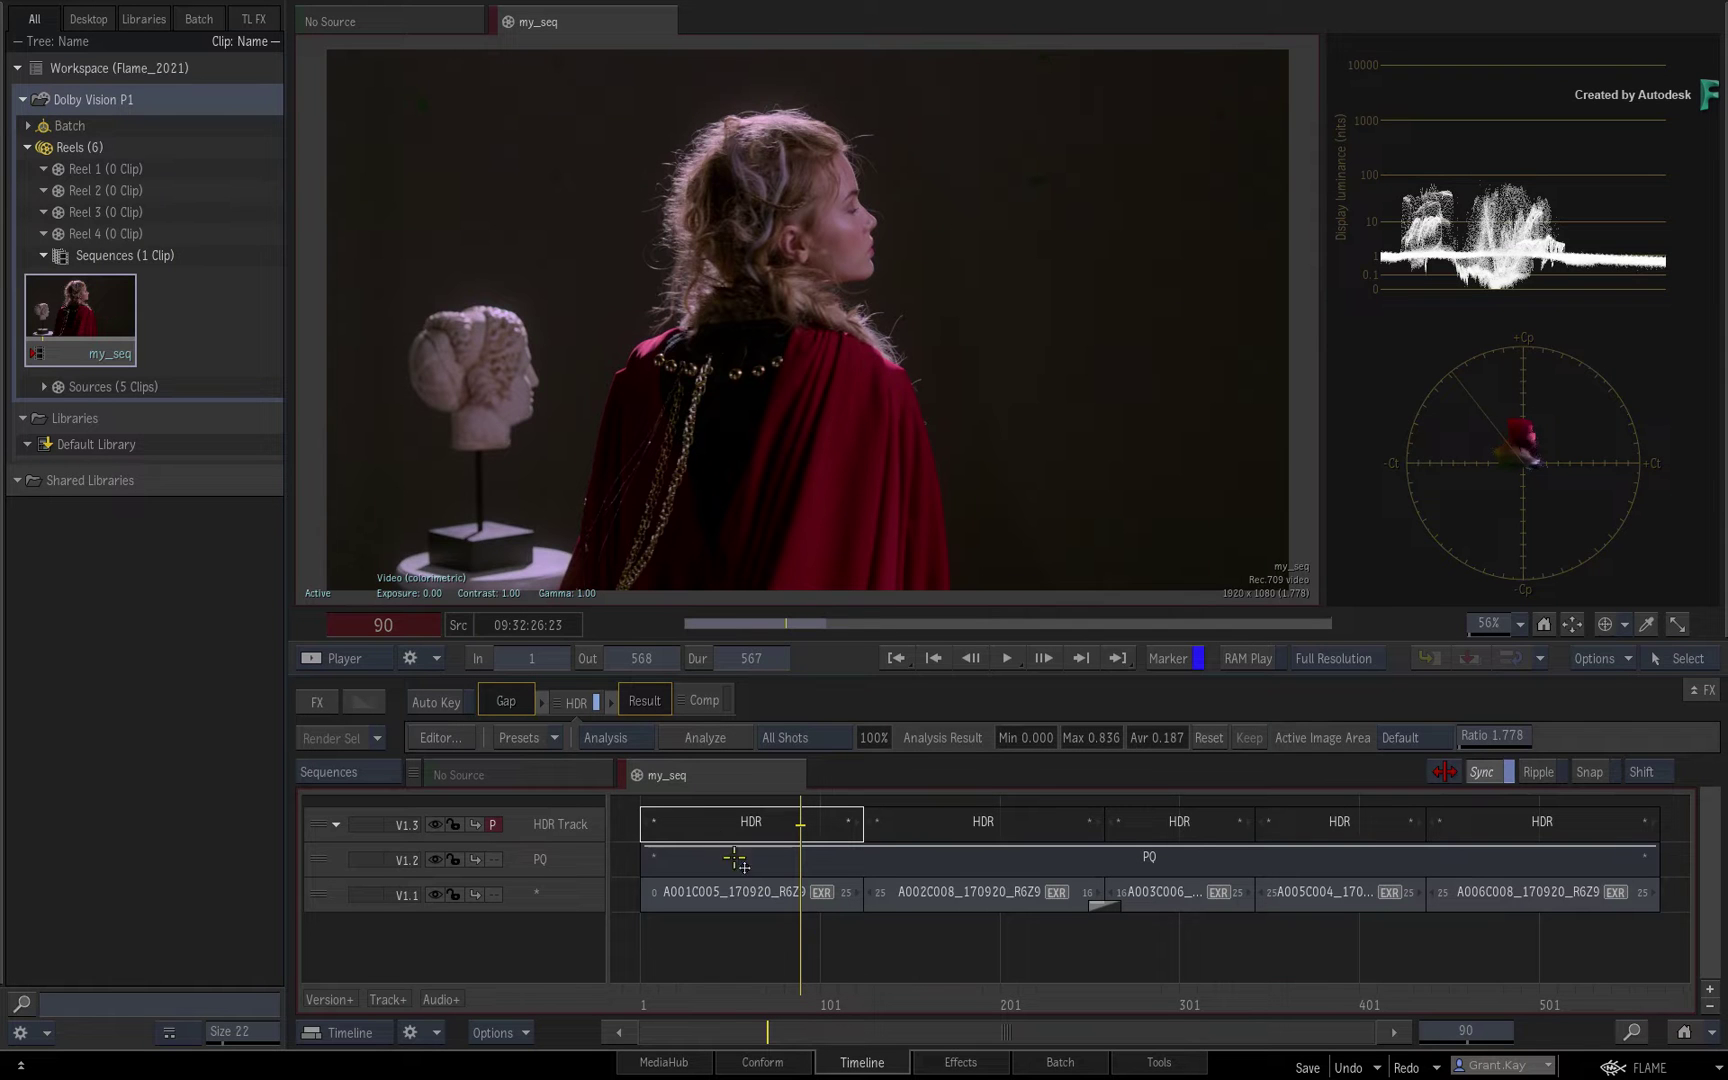
# Return to HDR Mode settings and preview the shots on a 600-nit P3 target display.
pyautogui.click(624, 737)
pyautogui.click(628, 764)
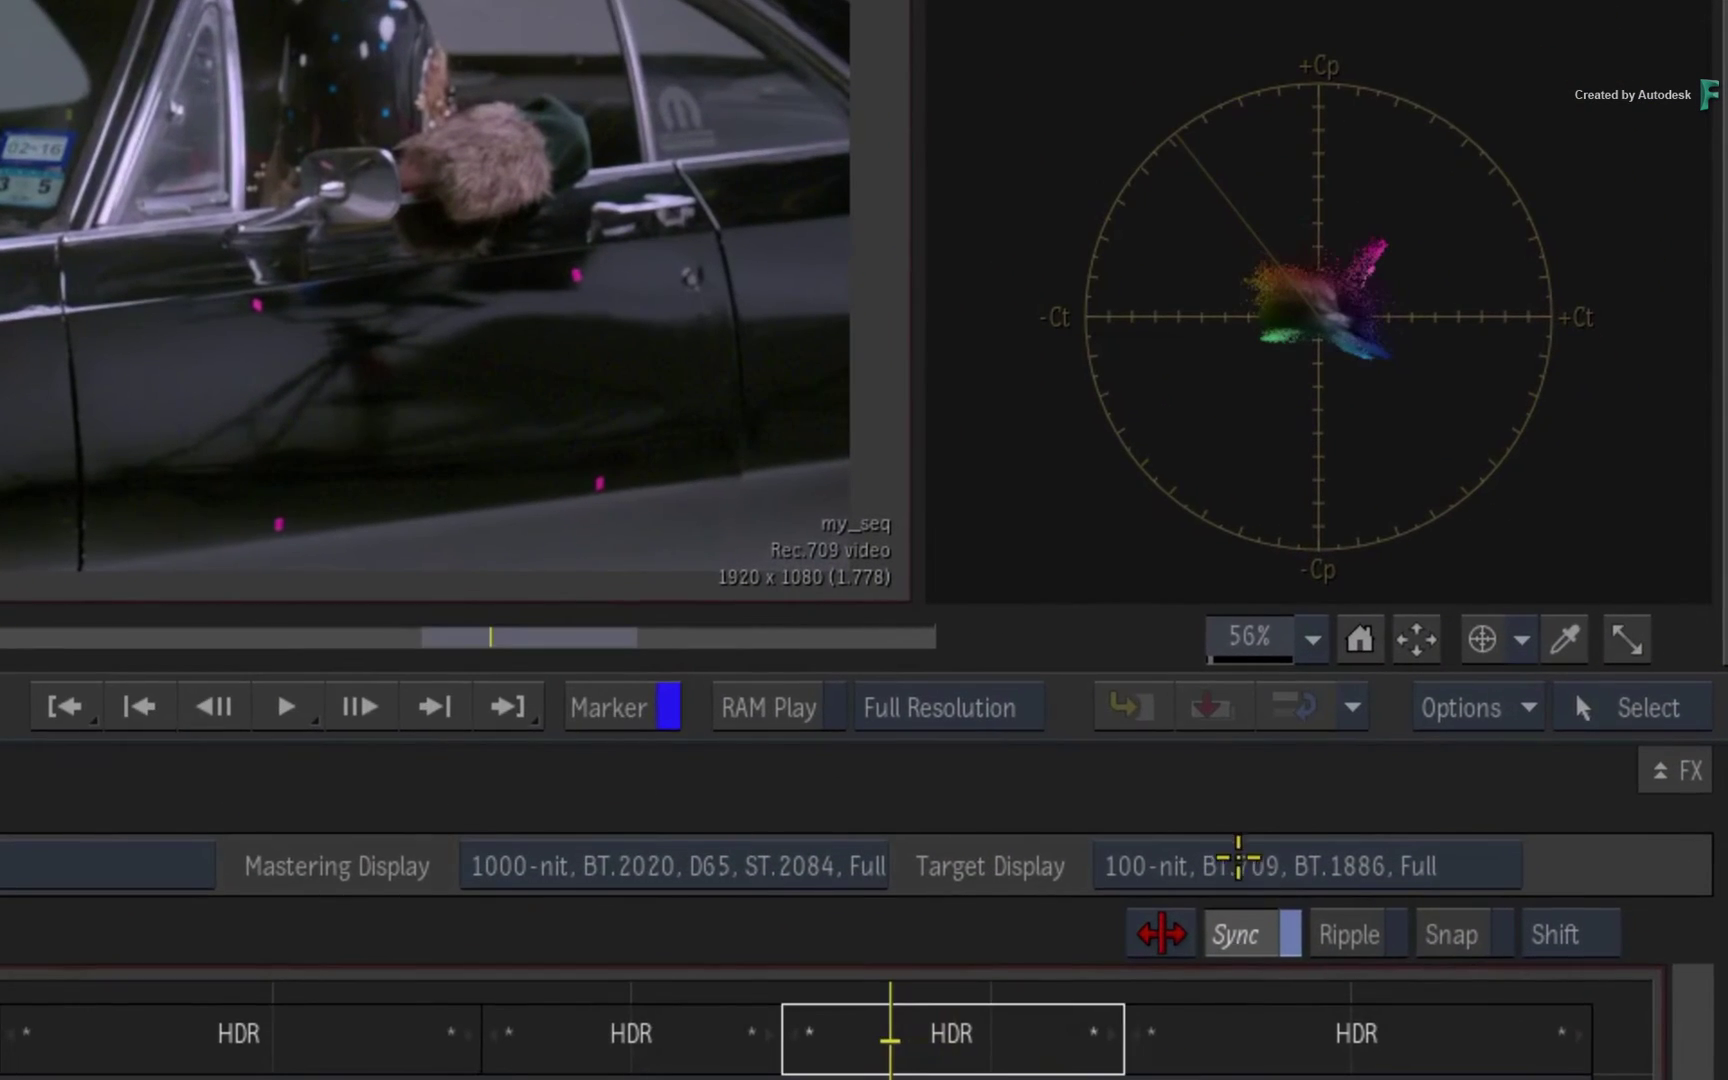
pyautogui.click(1487, 737)
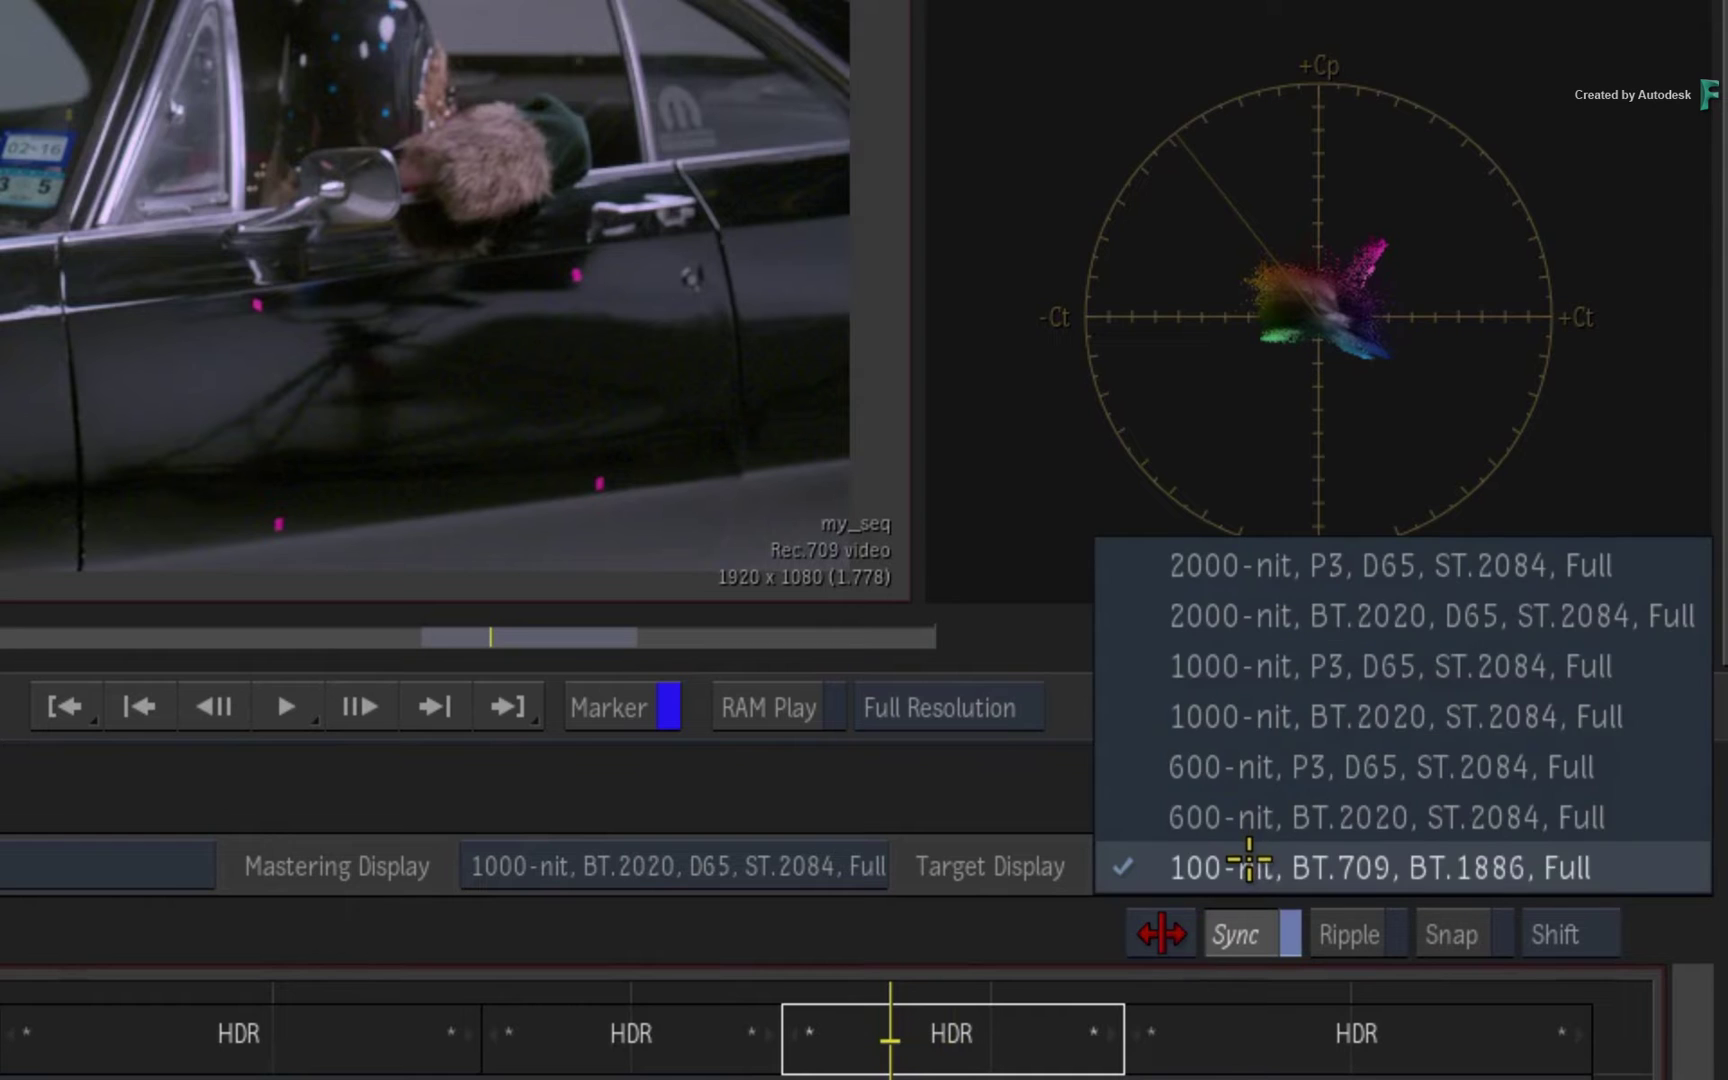
pyautogui.press('Escape')
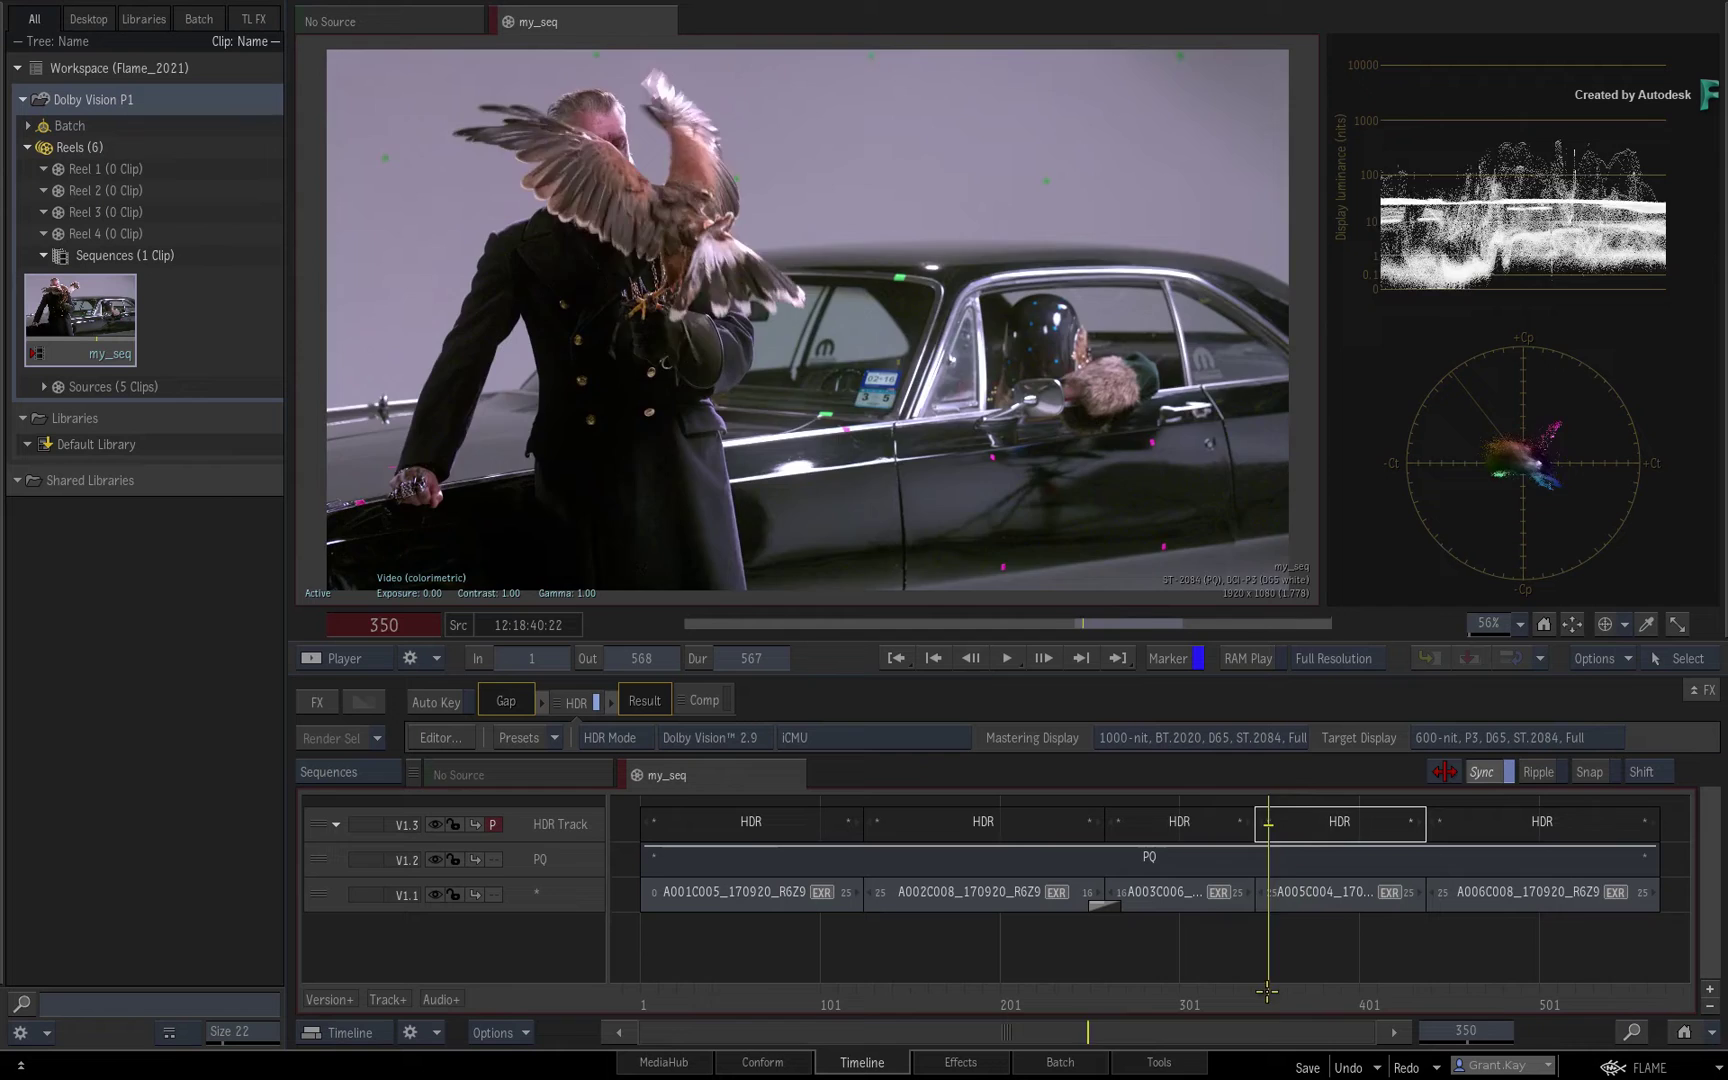
pyautogui.click(1203, 978)
pyautogui.moveTo(1203, 978); pyautogui.dragTo(917, 990)
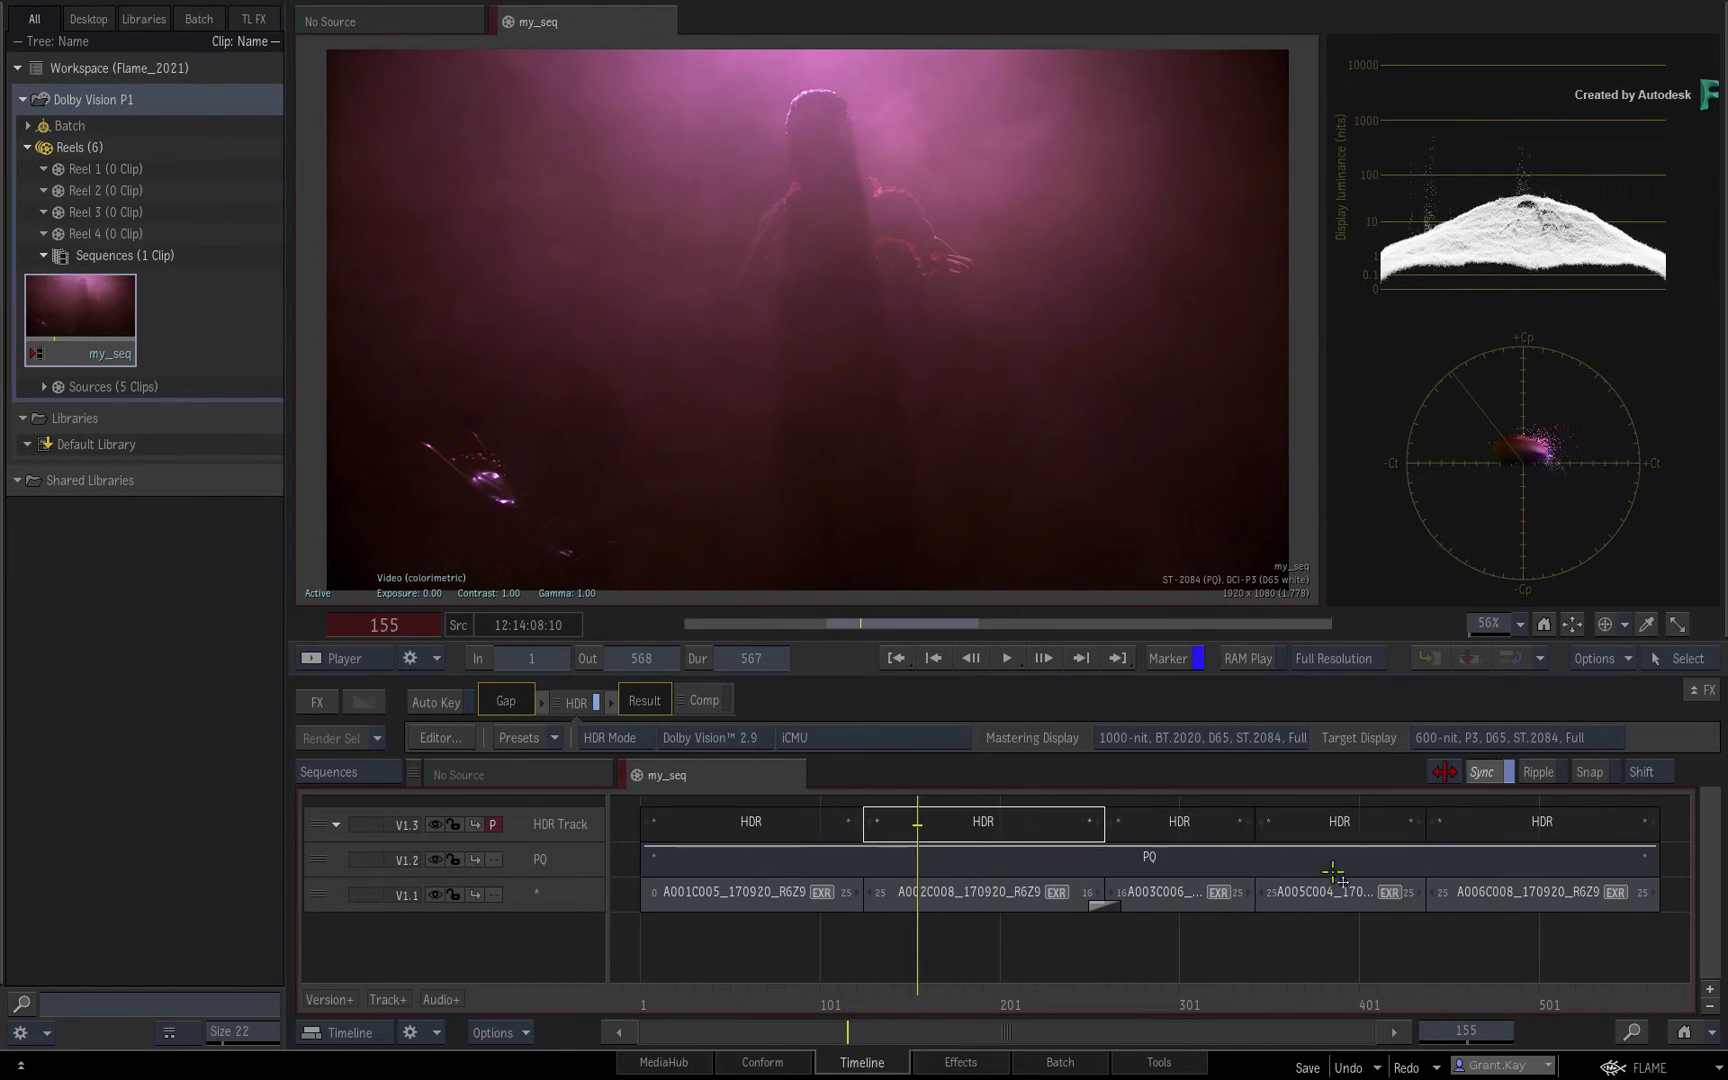
# Set the target display back to 100-nit, BT.709, BT.1886, Full.
pyautogui.click(1444, 736)
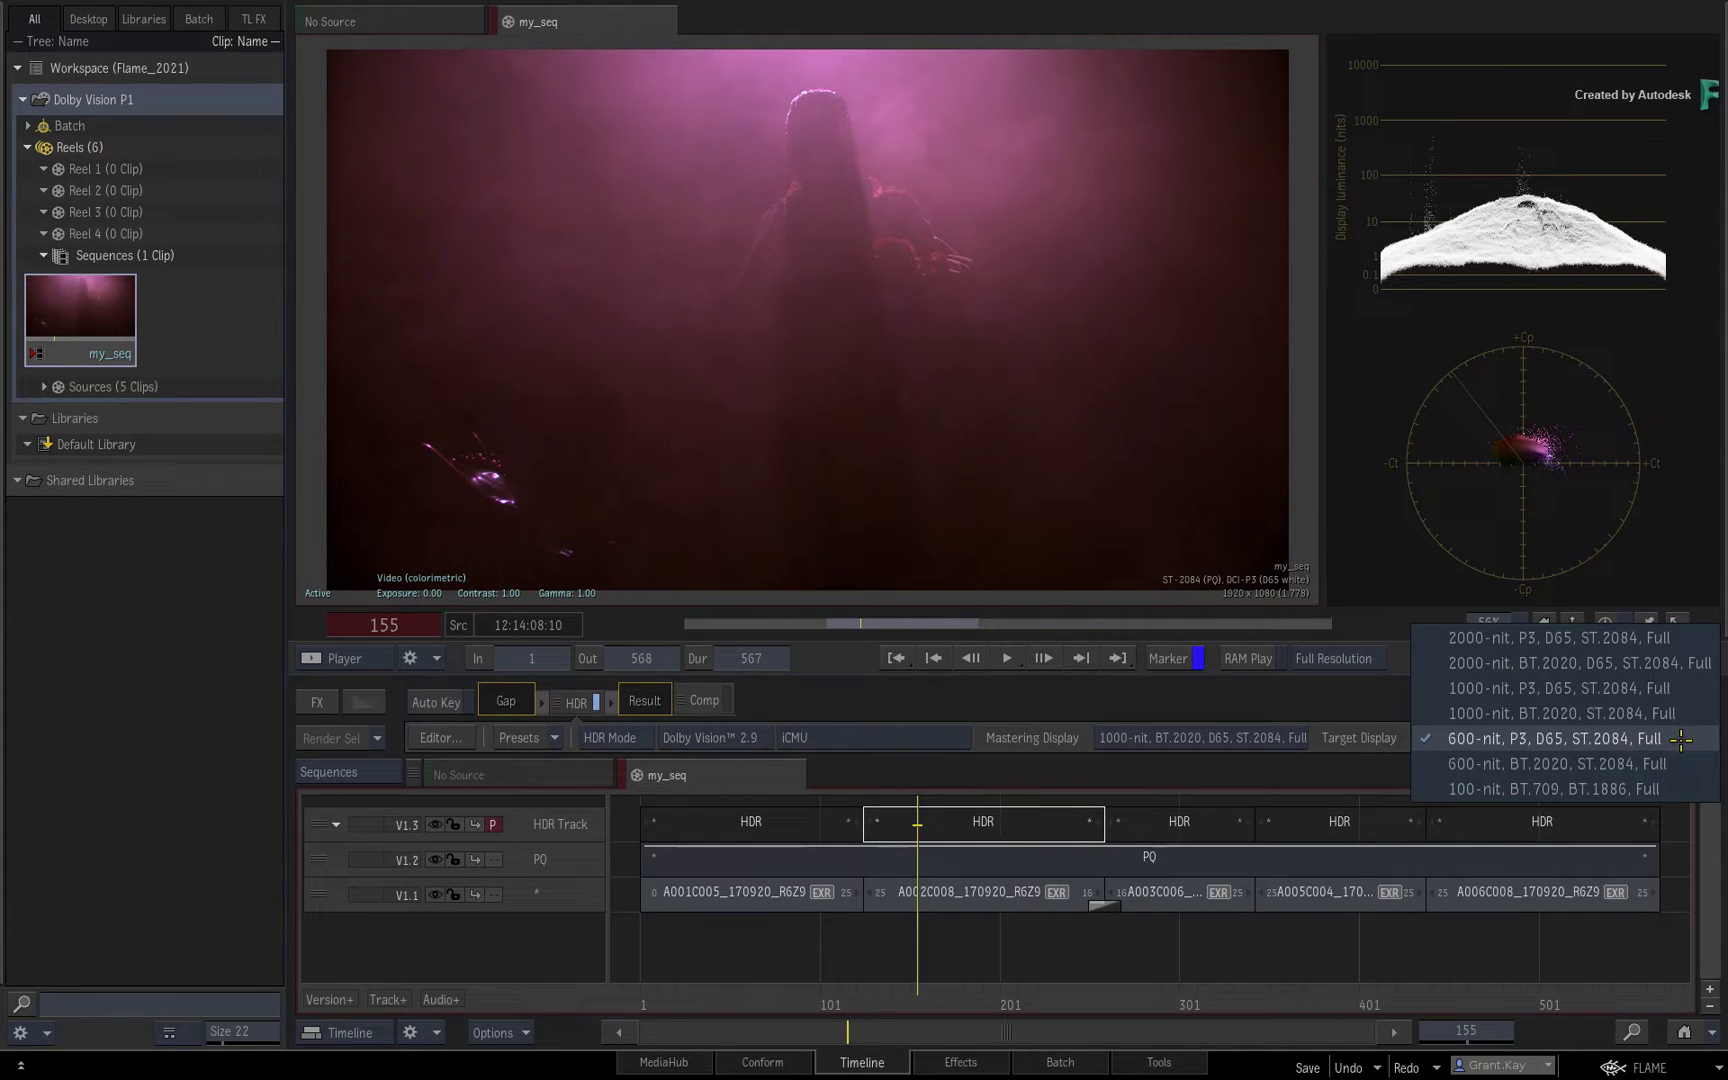
pyautogui.click(1667, 789)
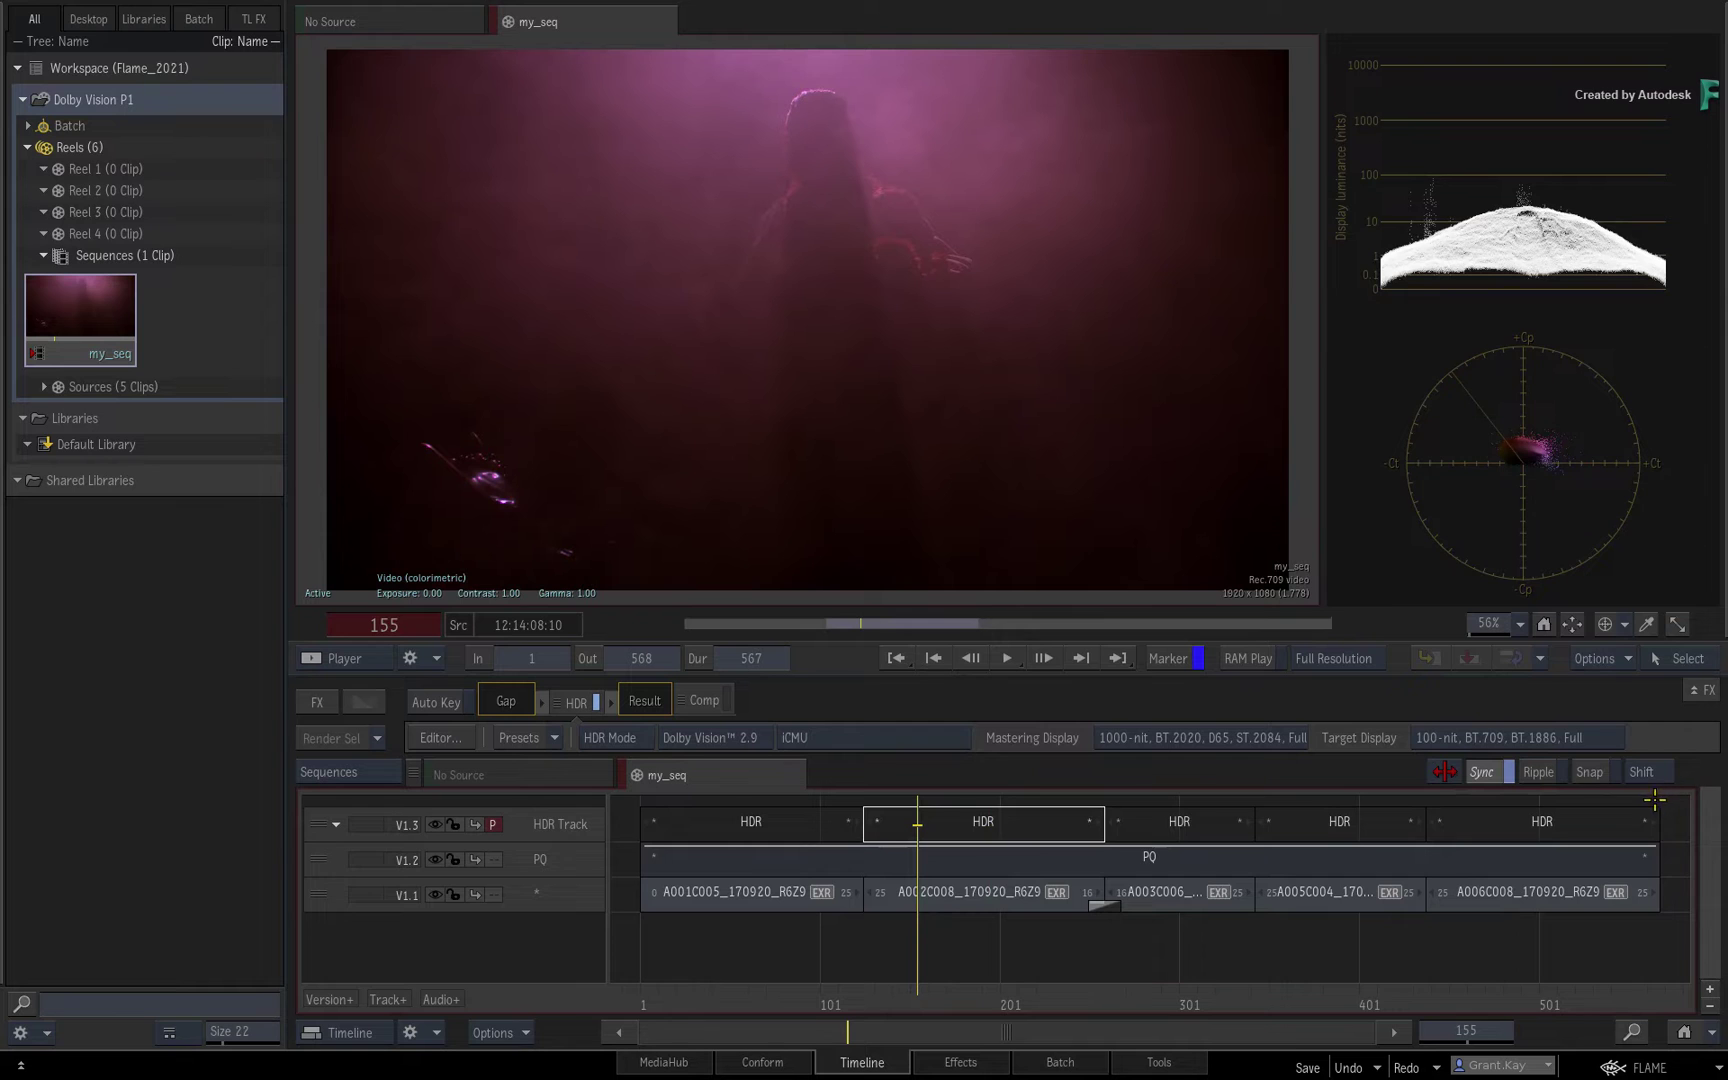
pyautogui.moveTo(924, 985); pyautogui.dragTo(847, 922)
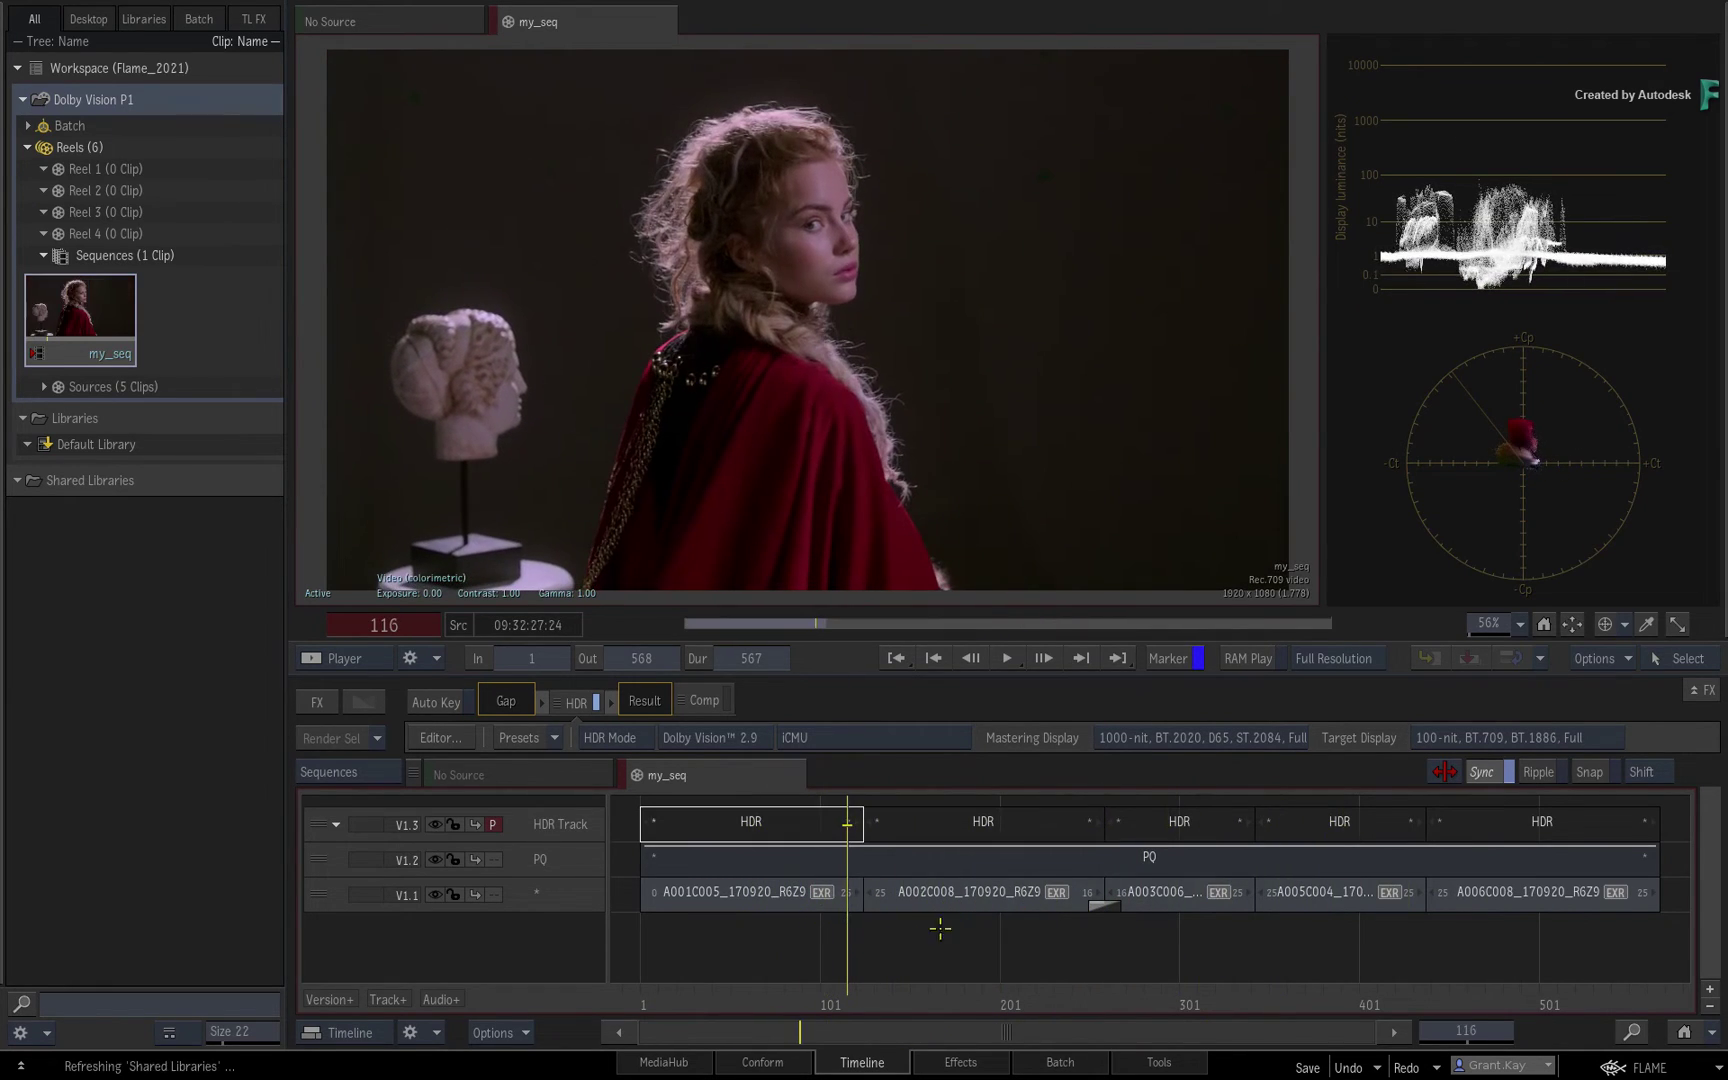
# Switch the HDR controls back to Analysis and move the playhead into the second shot.
pyautogui.click(608, 737)
pyautogui.click(605, 720)
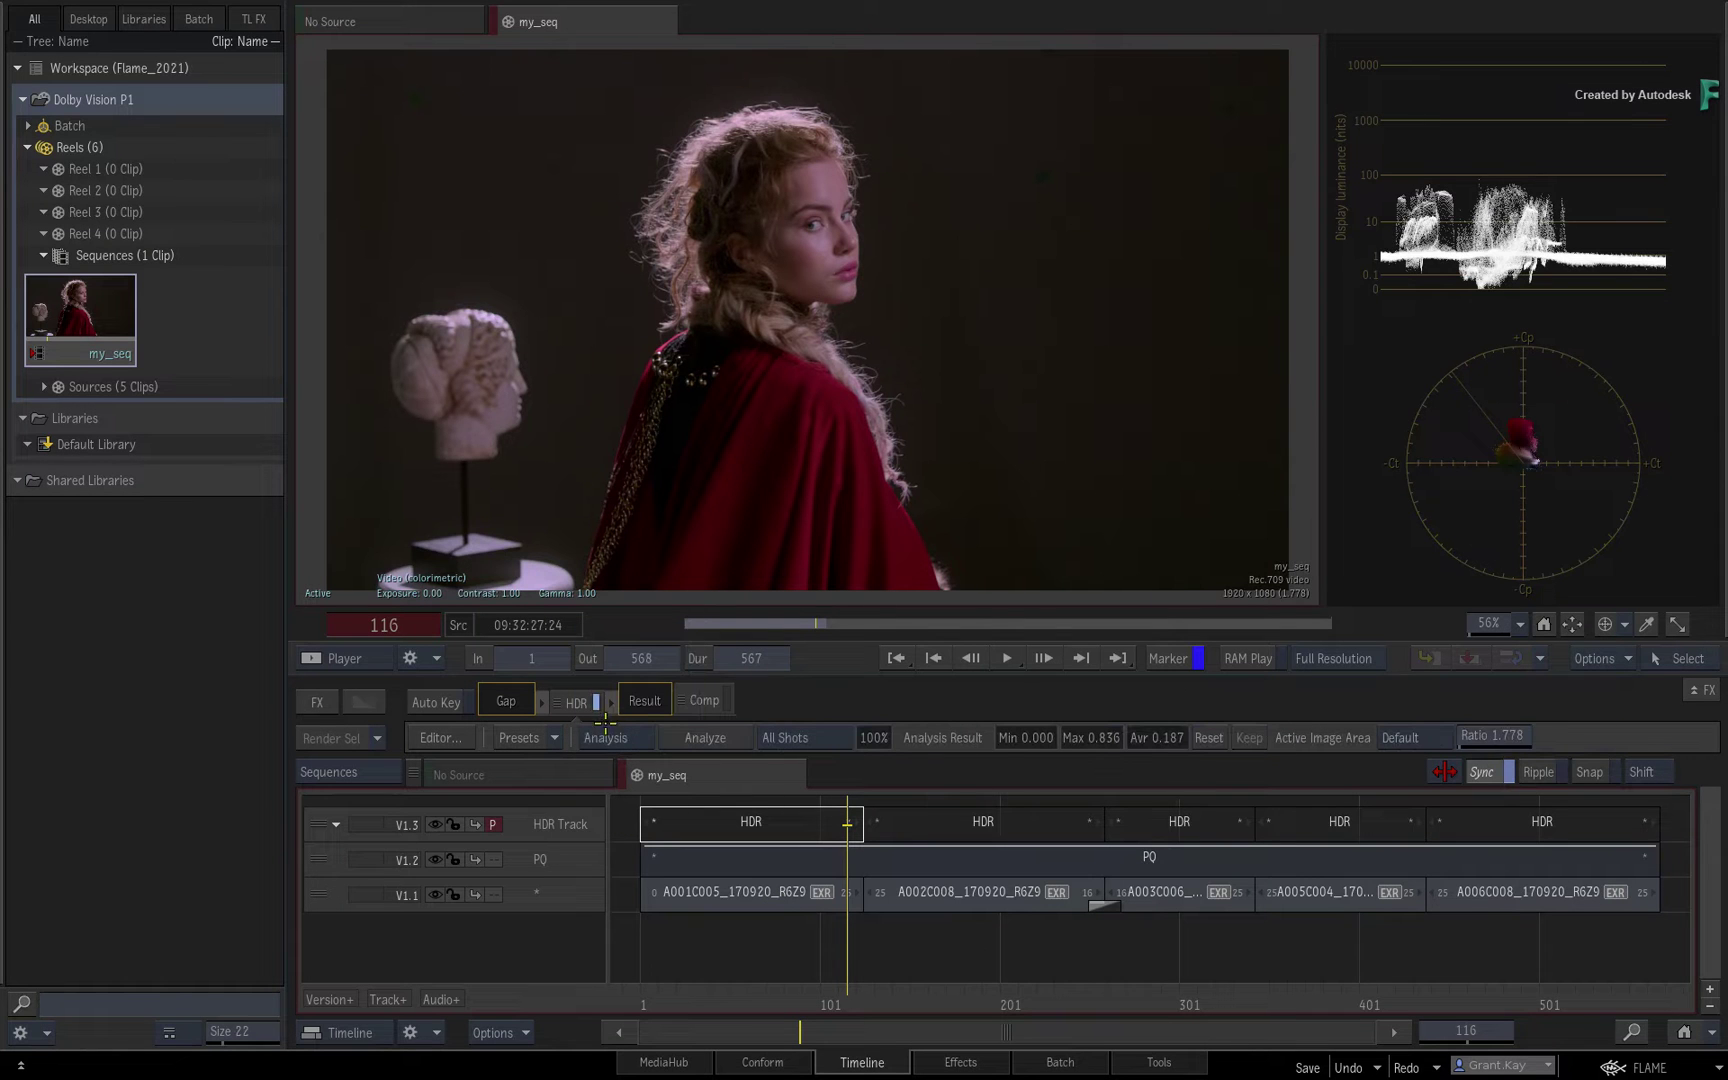
pyautogui.moveTo(1079, 995)
pyautogui.mouseDown()
pyautogui.moveTo(1137, 991)
pyautogui.moveTo(1050, 996)
pyautogui.moveTo(1146, 994)
pyautogui.moveTo(1086, 993)
pyautogui.mouseUp()
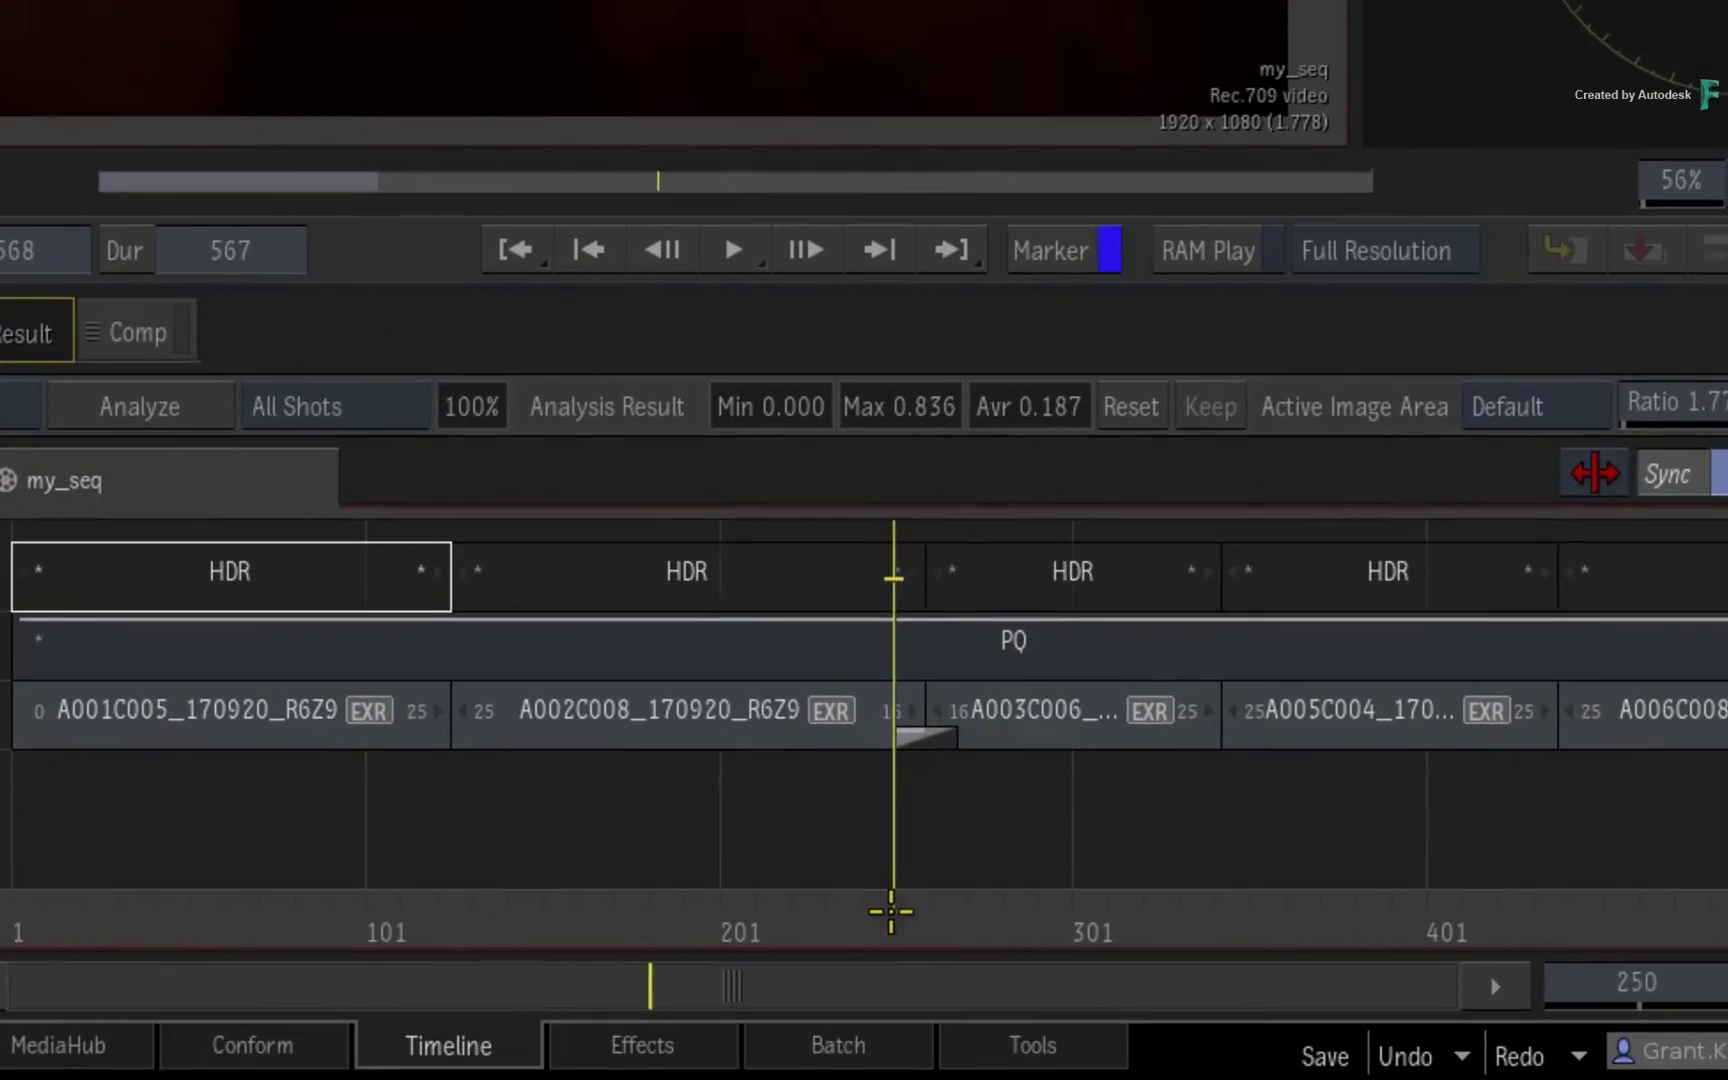
pyautogui.moveTo(891, 911); pyautogui.dragTo(830, 911)
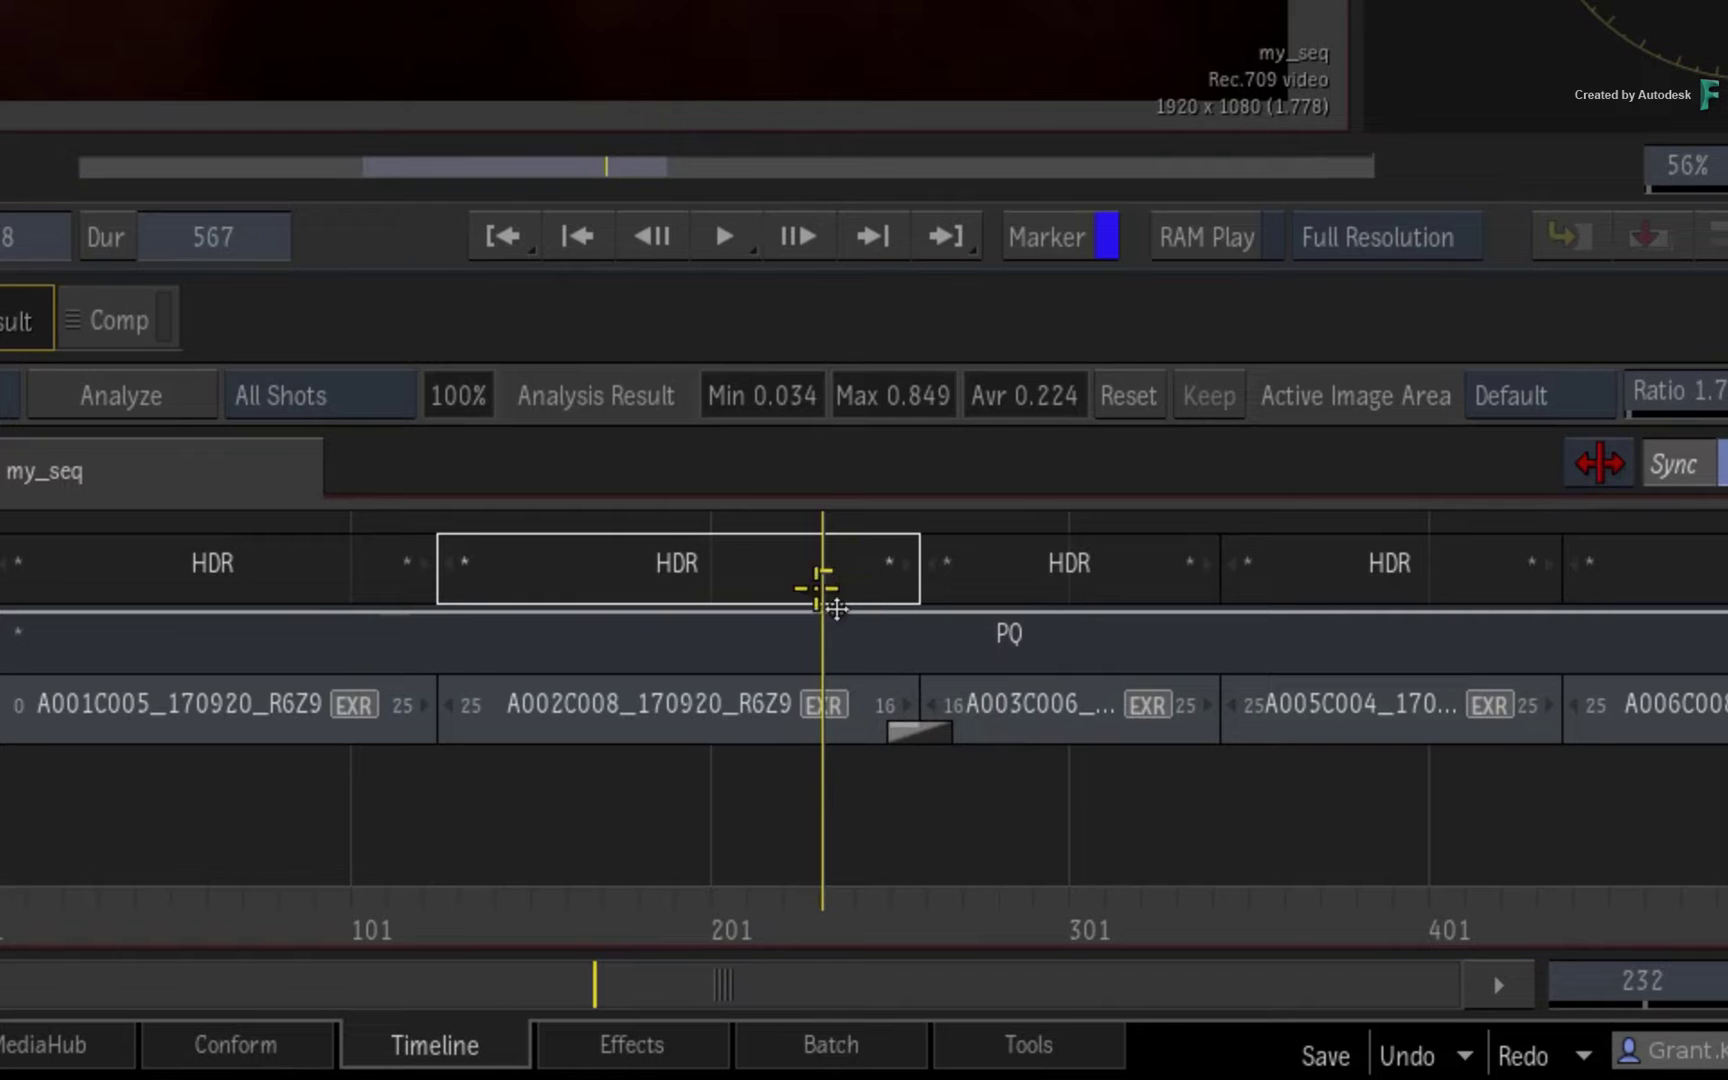
# Compare the second and third shots' Min/Max/Avr values by selecting each HDR segment.
pyautogui.click(772, 580)
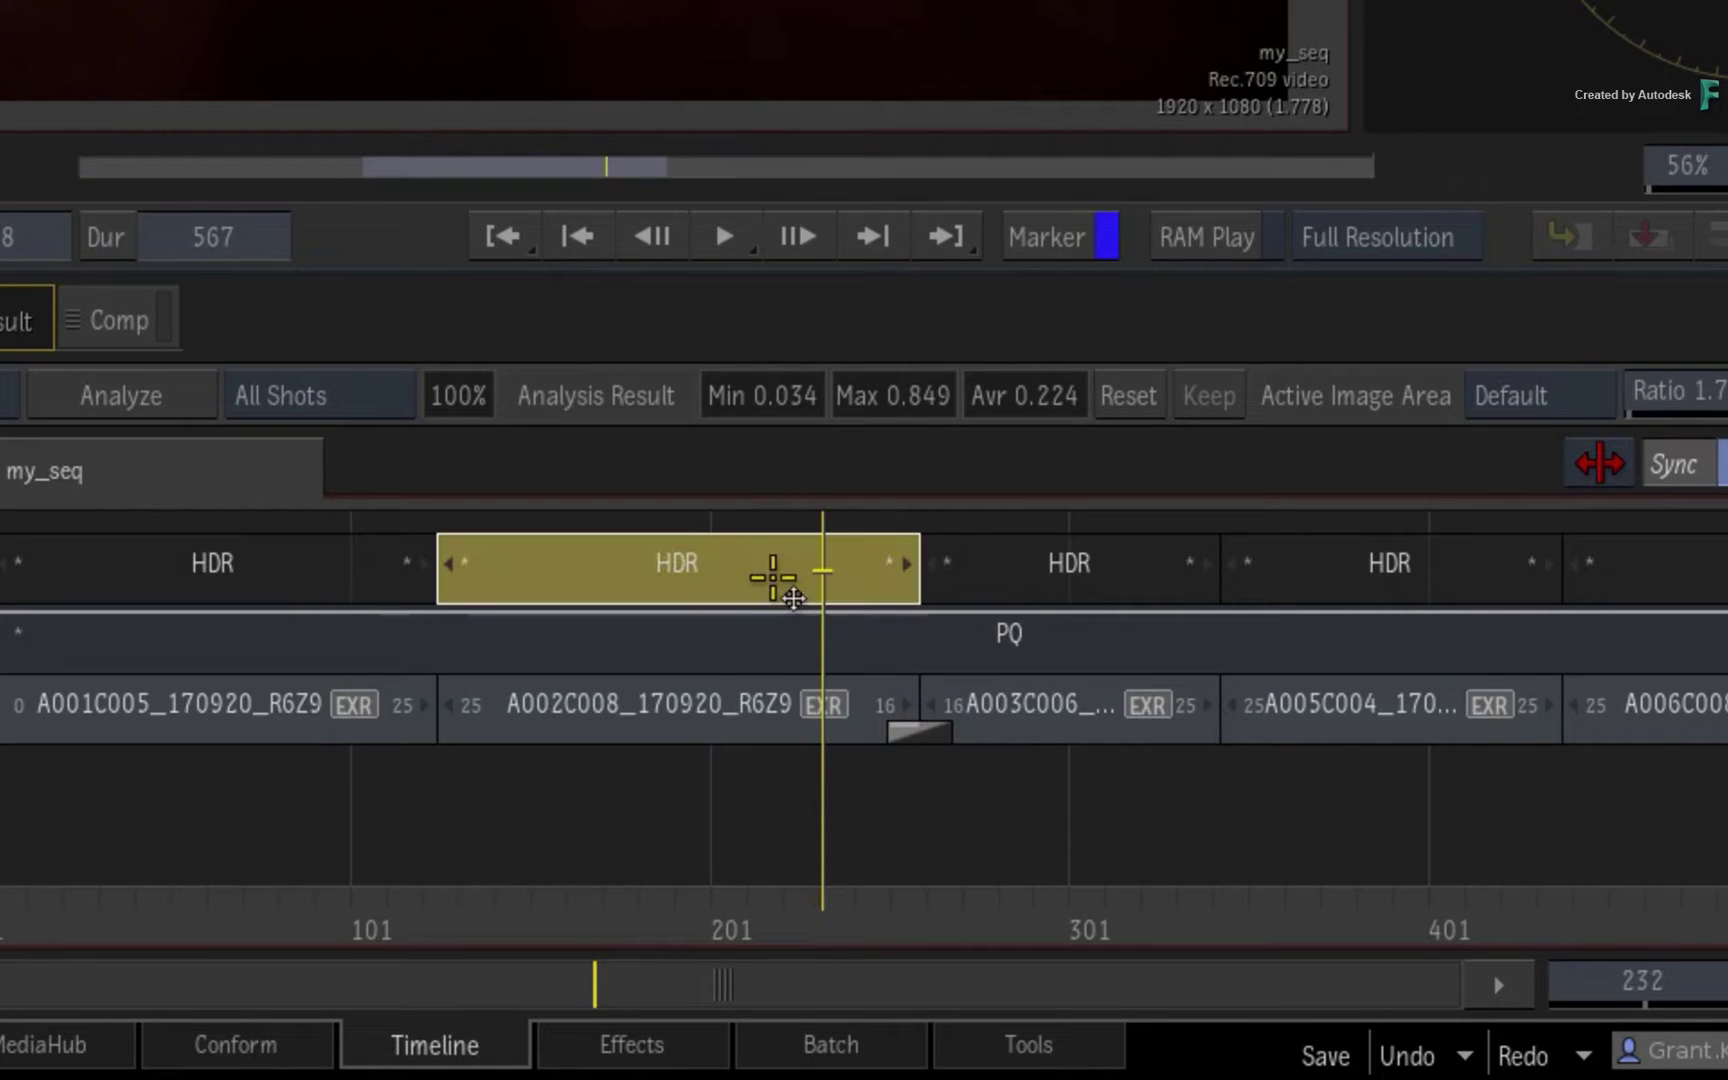
pyautogui.click(1020, 580)
pyautogui.click(772, 583)
pyautogui.click(990, 570)
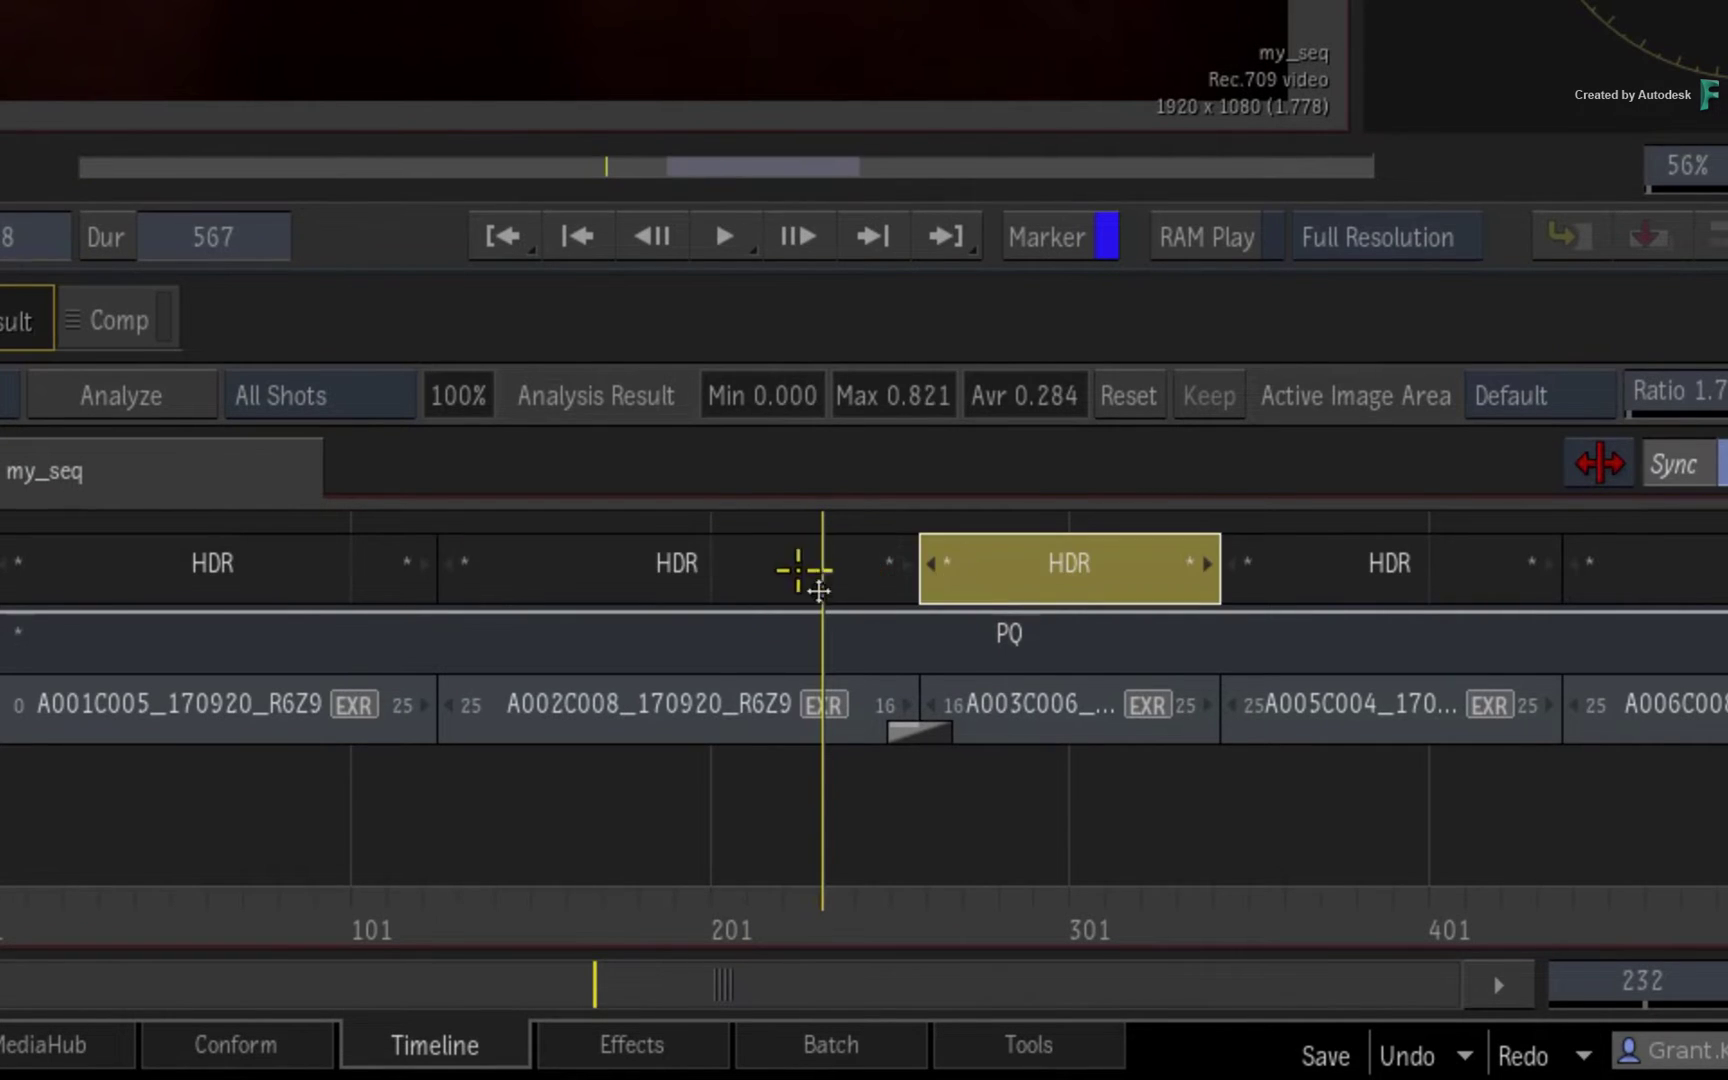
pyautogui.click(772, 585)
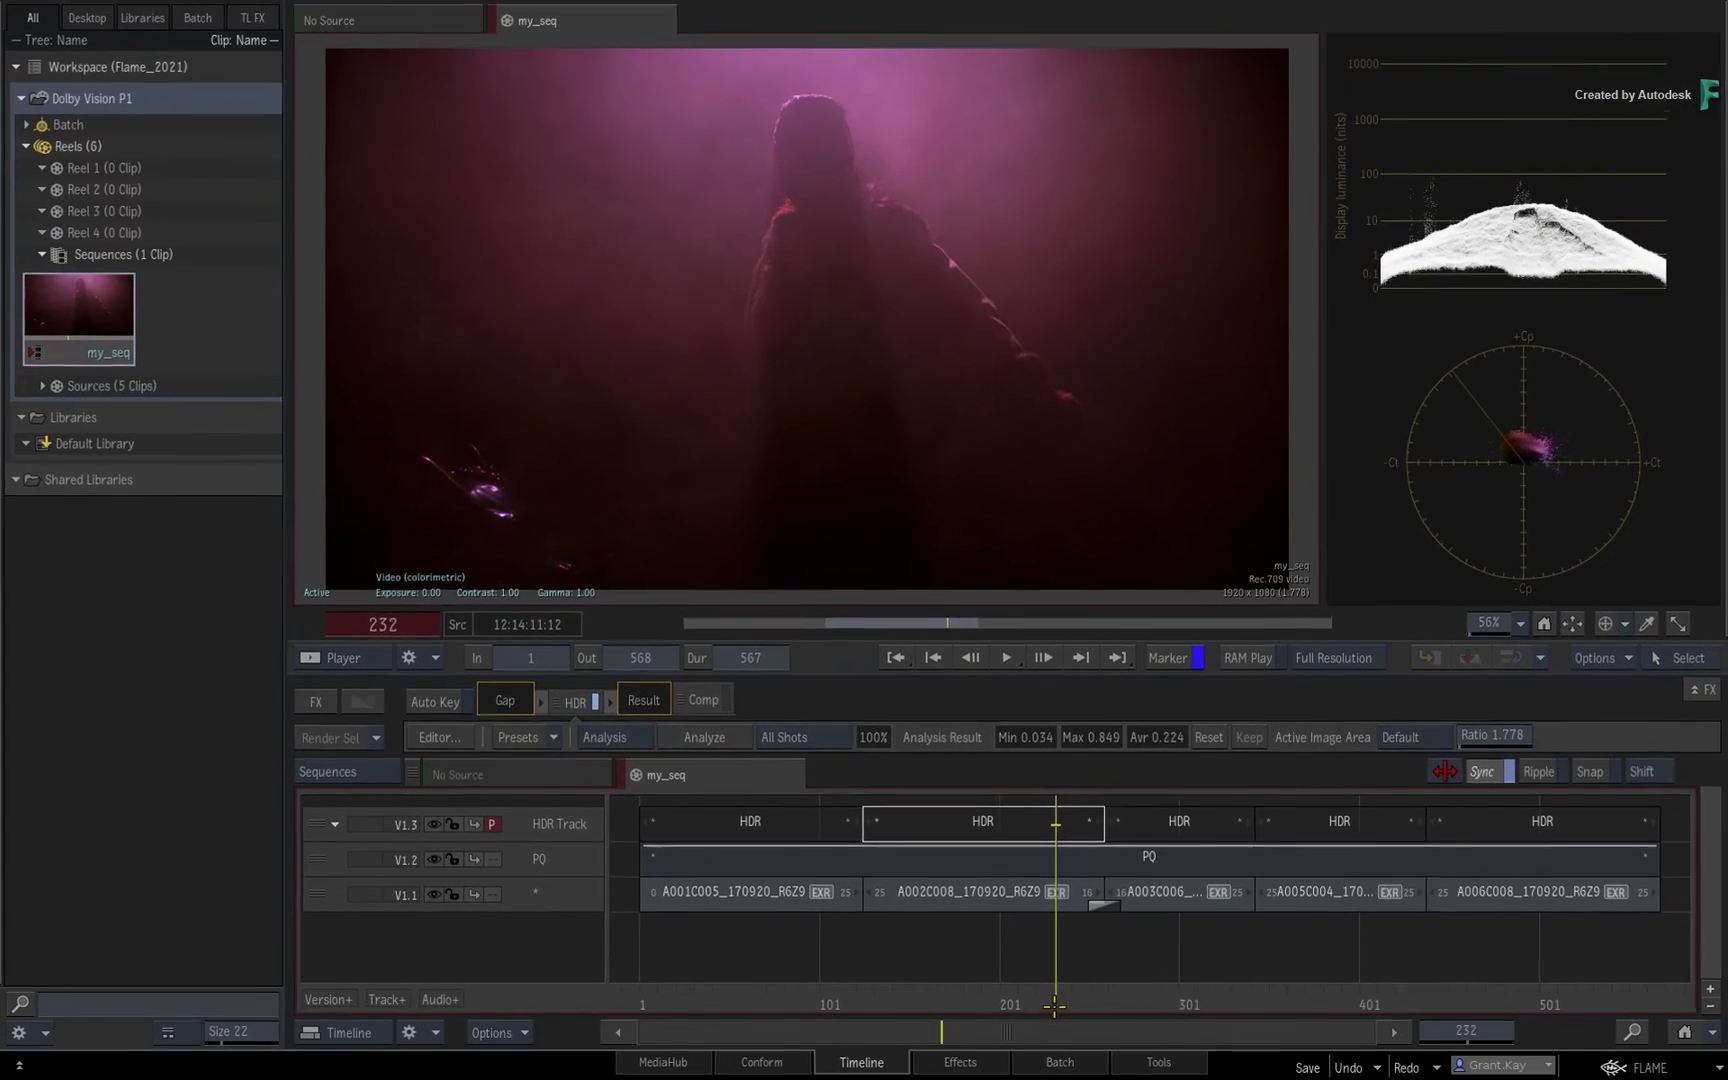
pyautogui.moveTo(821, 912); pyautogui.dragTo(899, 912)
pyautogui.moveTo(1094, 995); pyautogui.dragTo(1294, 952)
# Select the third shot's HDR segment and preview its frames.
pyautogui.press('space')
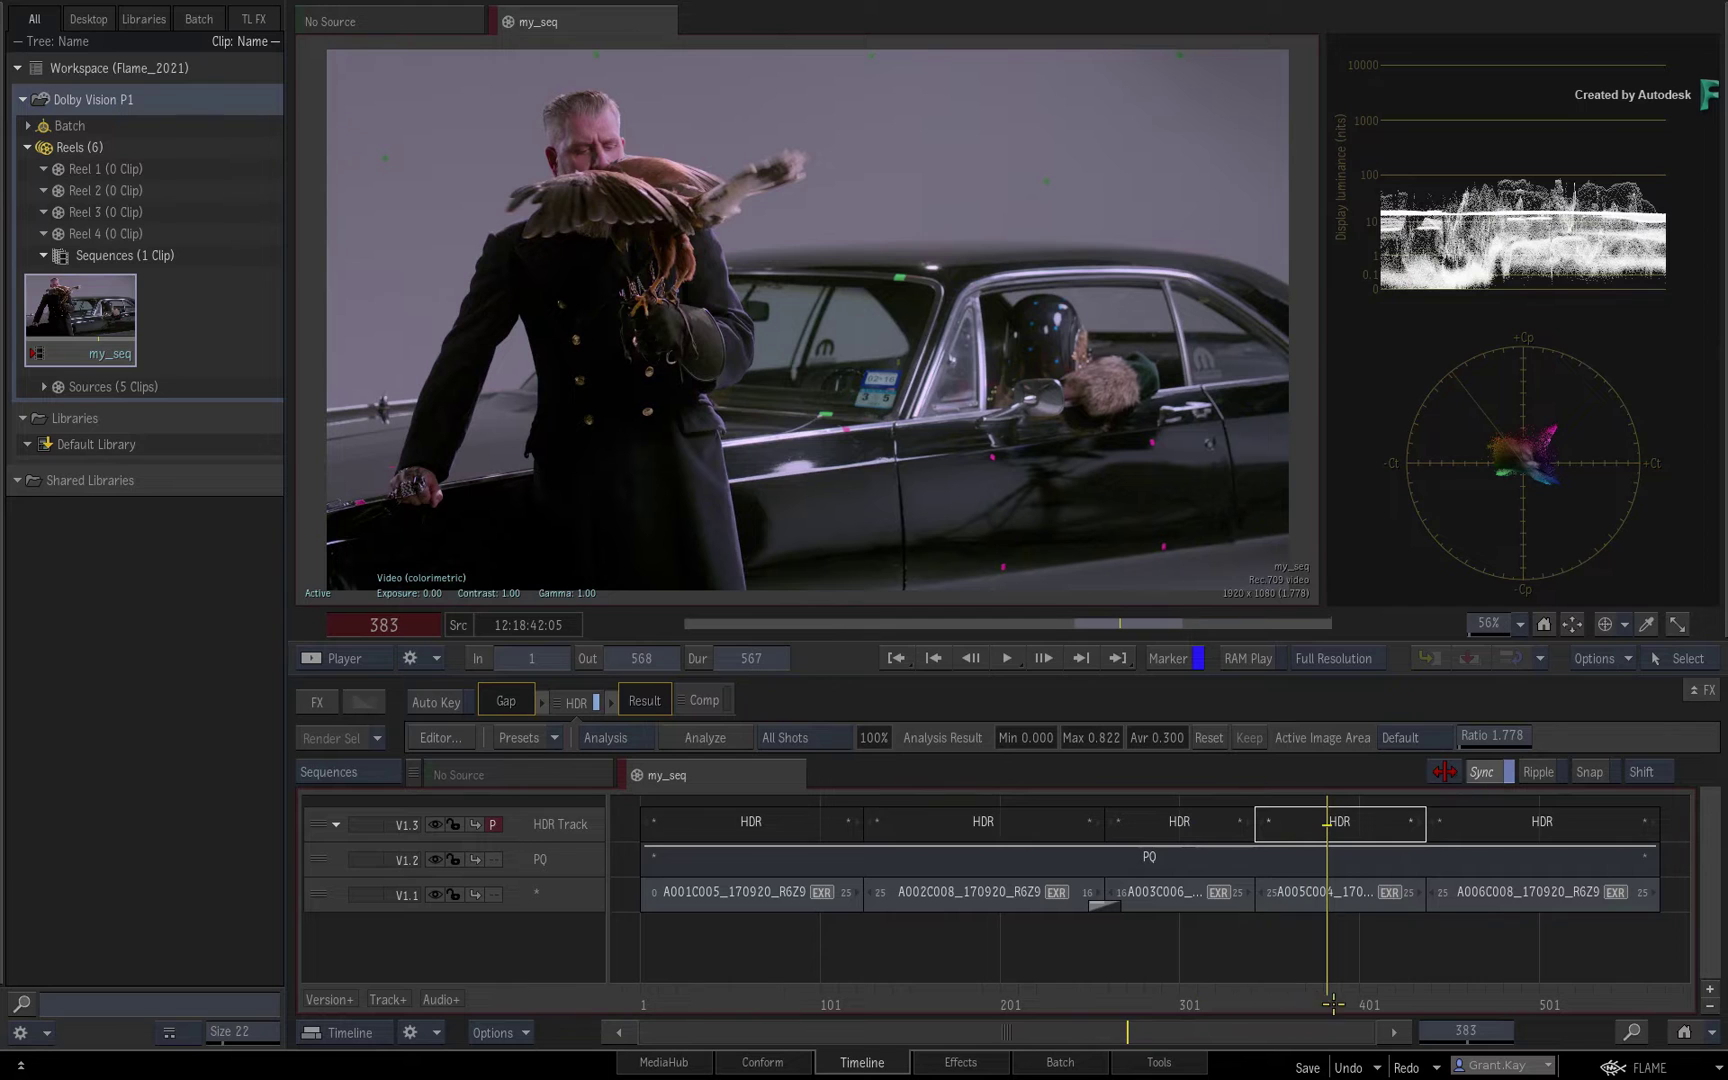
pyautogui.moveTo(1333, 1003); pyautogui.dragTo(1168, 993)
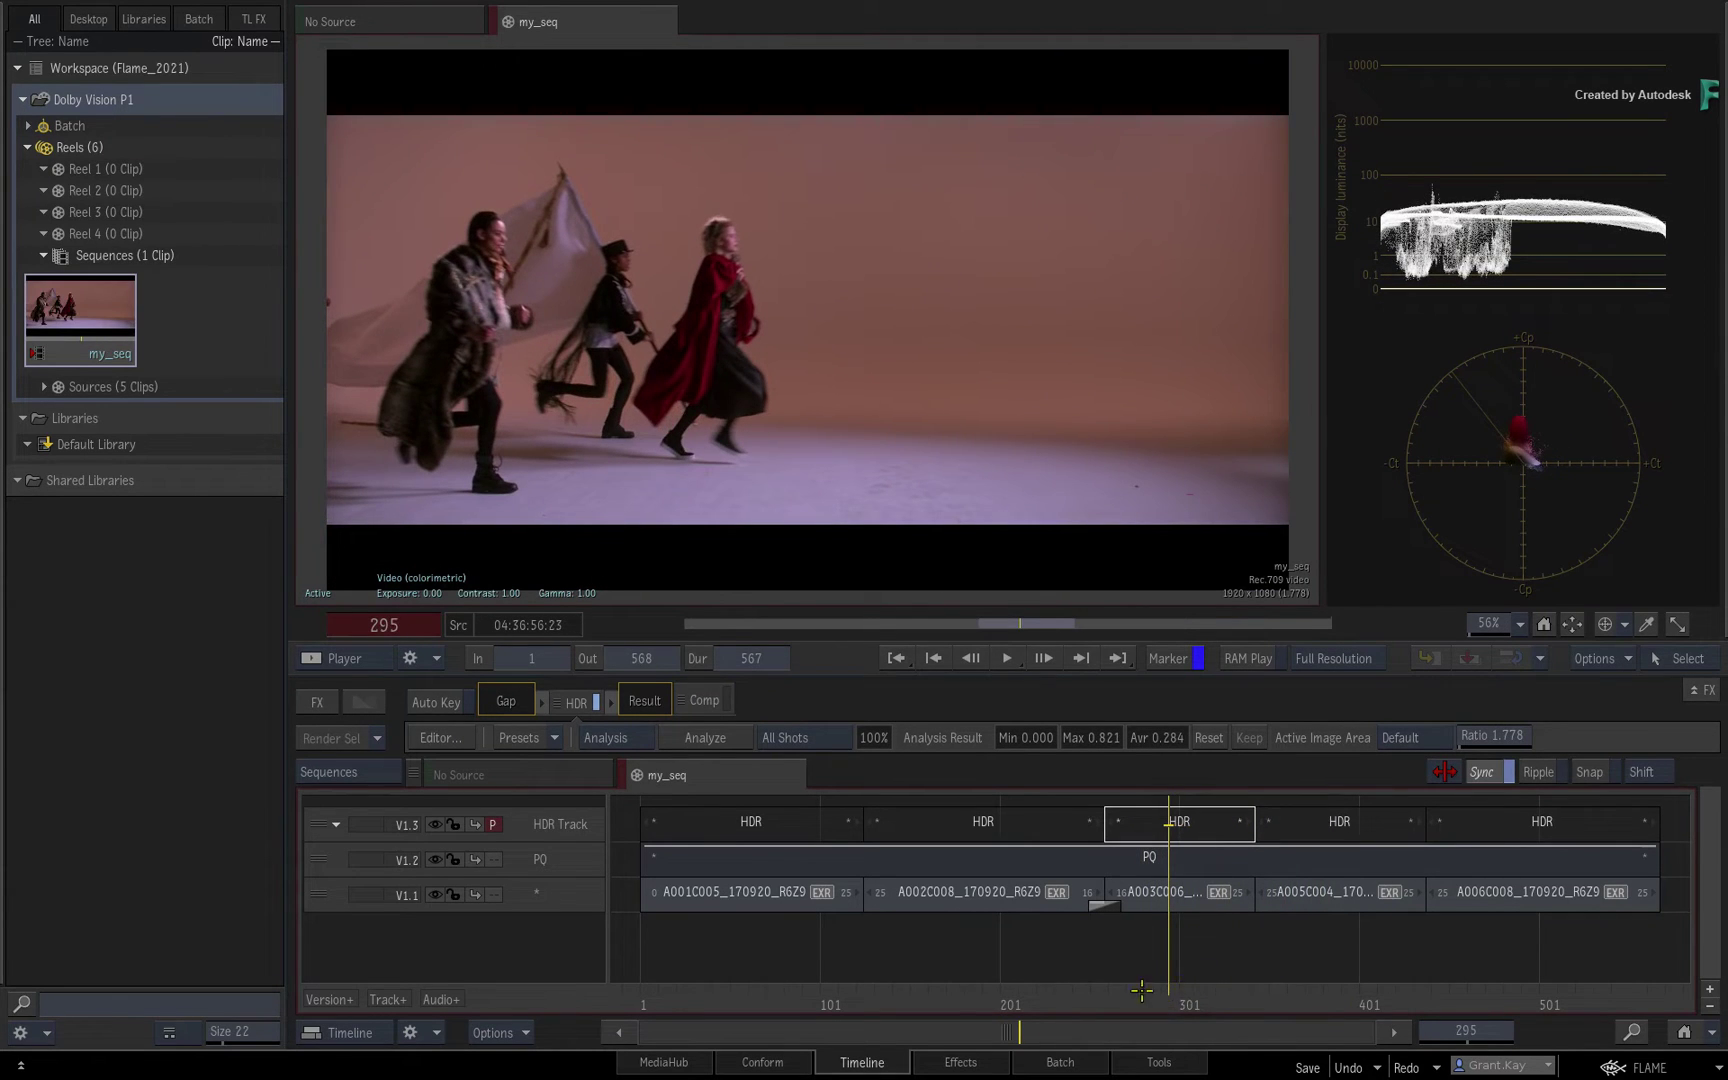
pyautogui.click(1128, 828)
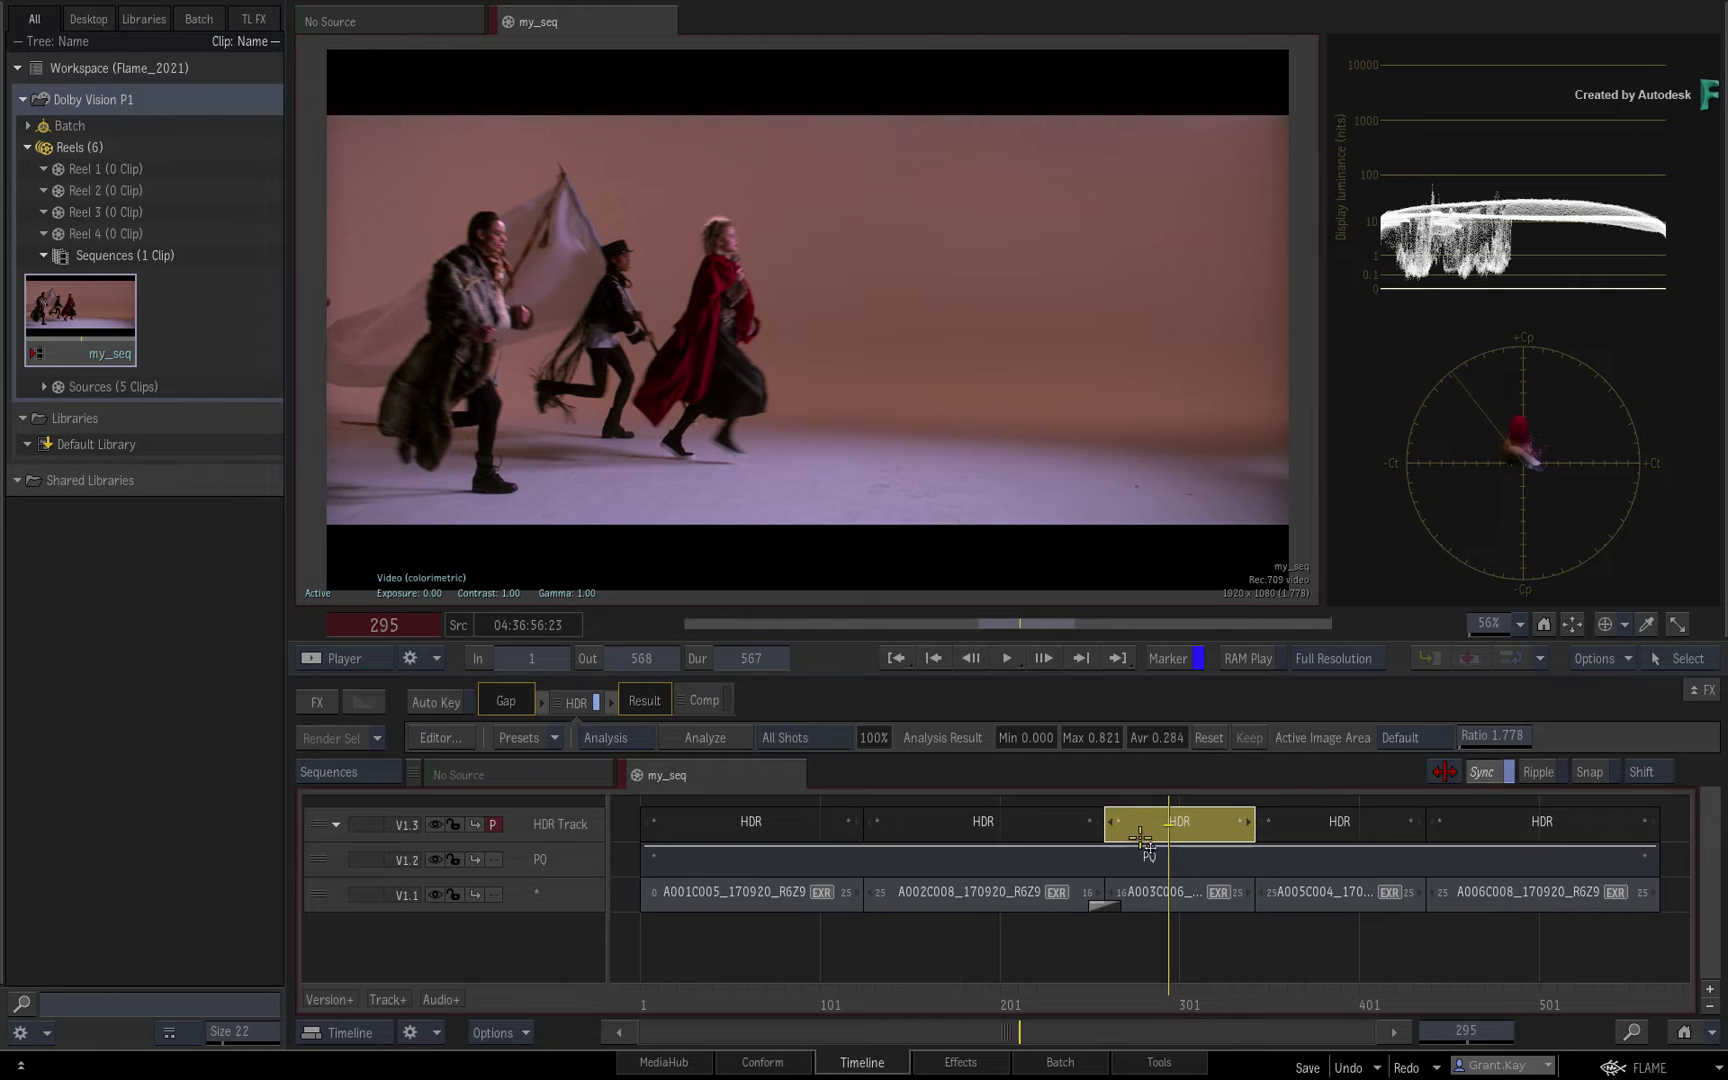
pyautogui.moveTo(1160, 993); pyautogui.dragTo(1211, 990)
pyautogui.moveTo(960, 812); pyautogui.dragTo(838, 812)
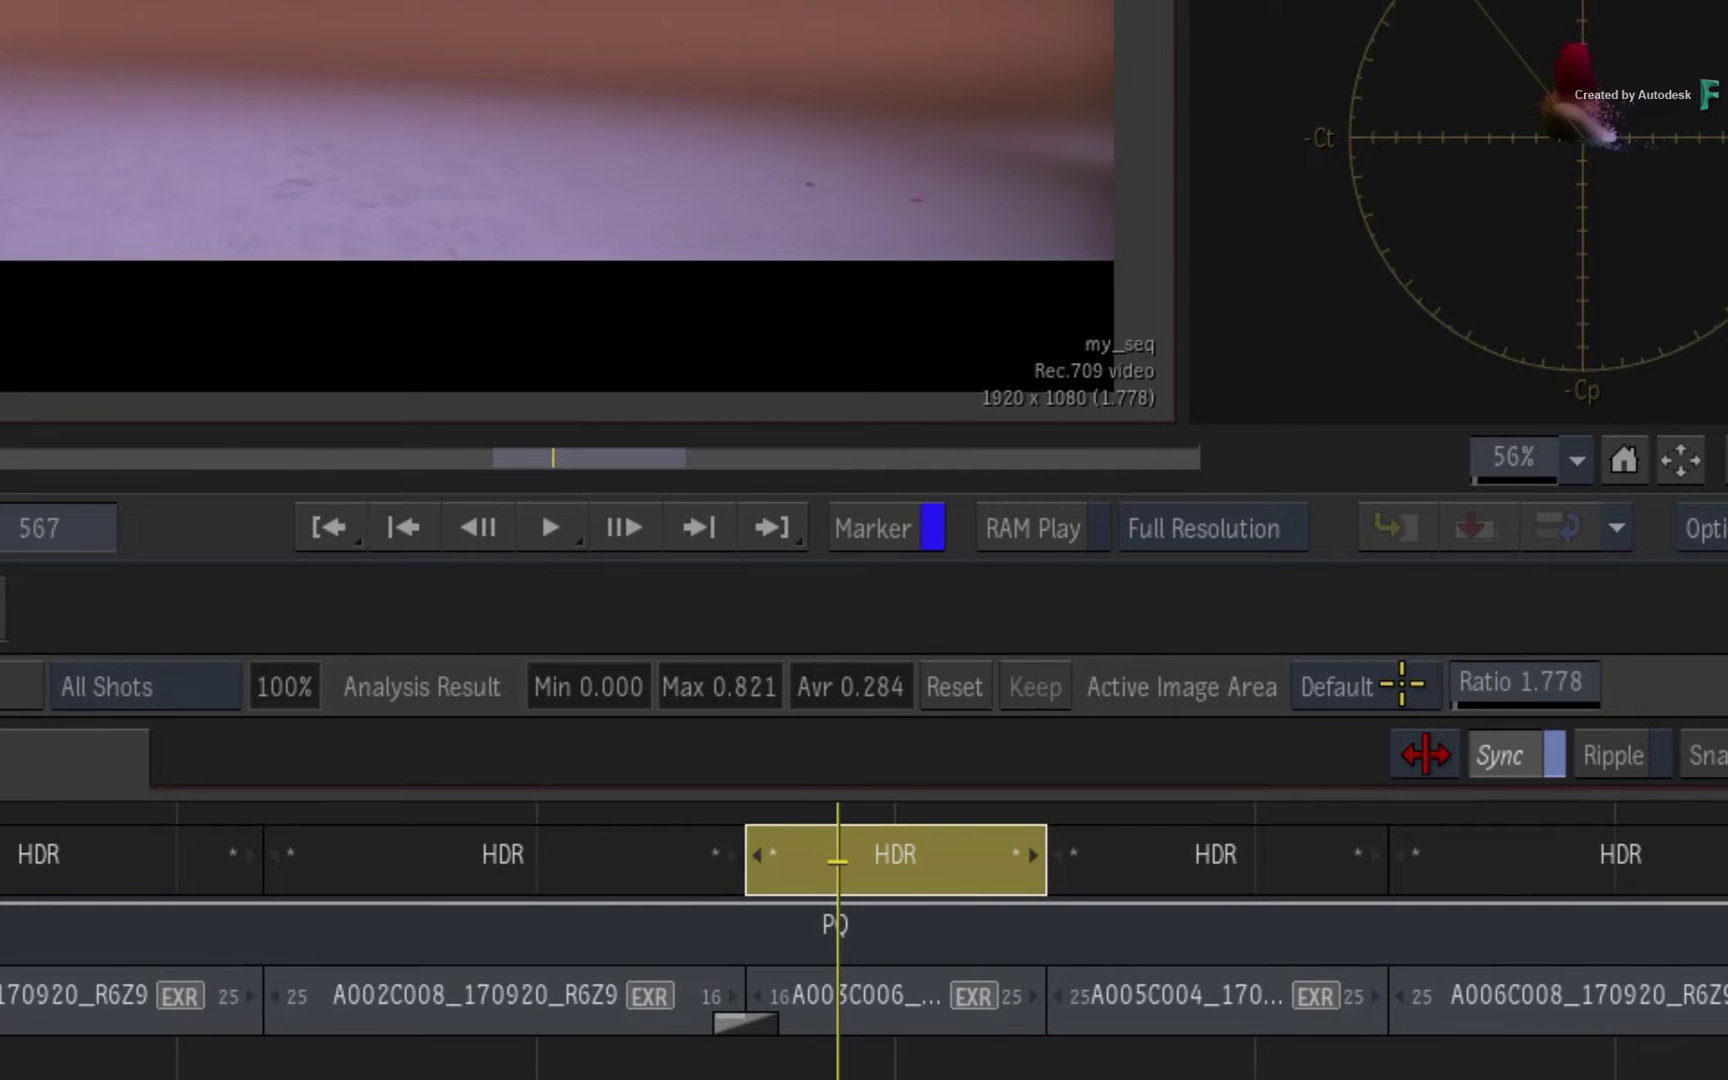
# Set active image area to 2.35 and re-analyze Selected Shots, giving Min 0.053, Max 0.814, Avr 0.374.
pyautogui.click(1402, 684)
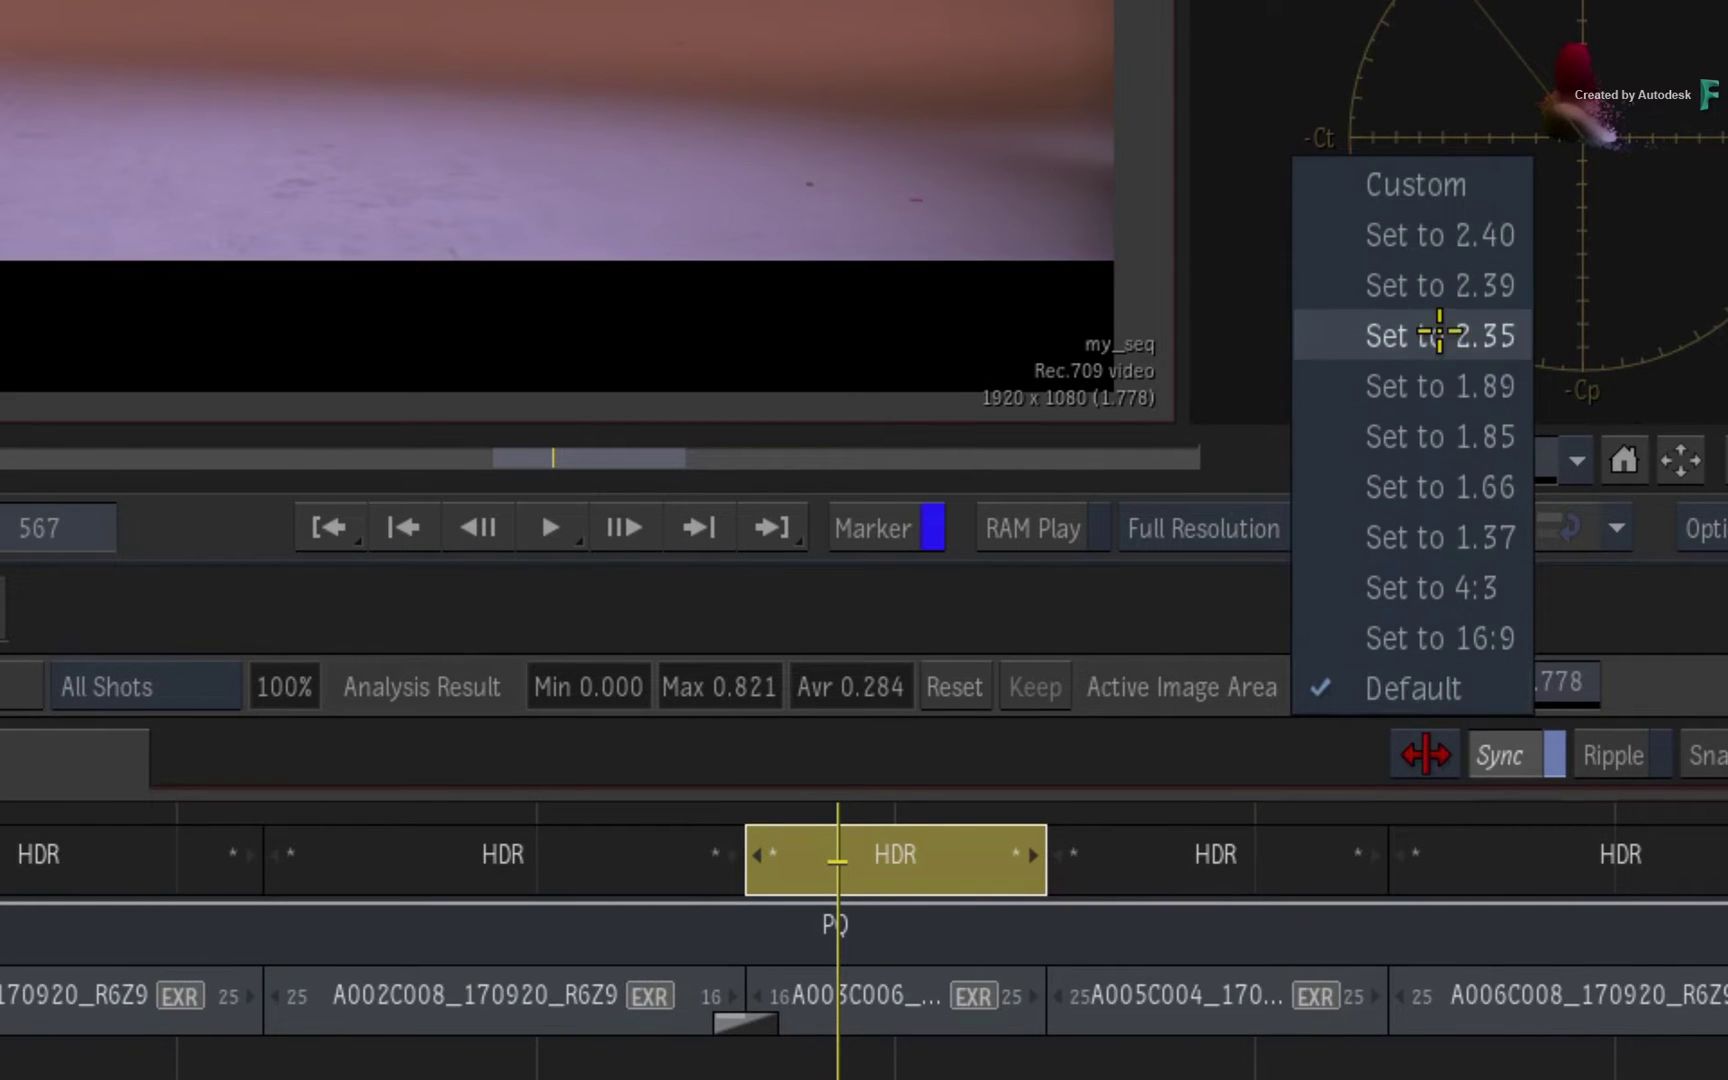
pyautogui.click(1432, 336)
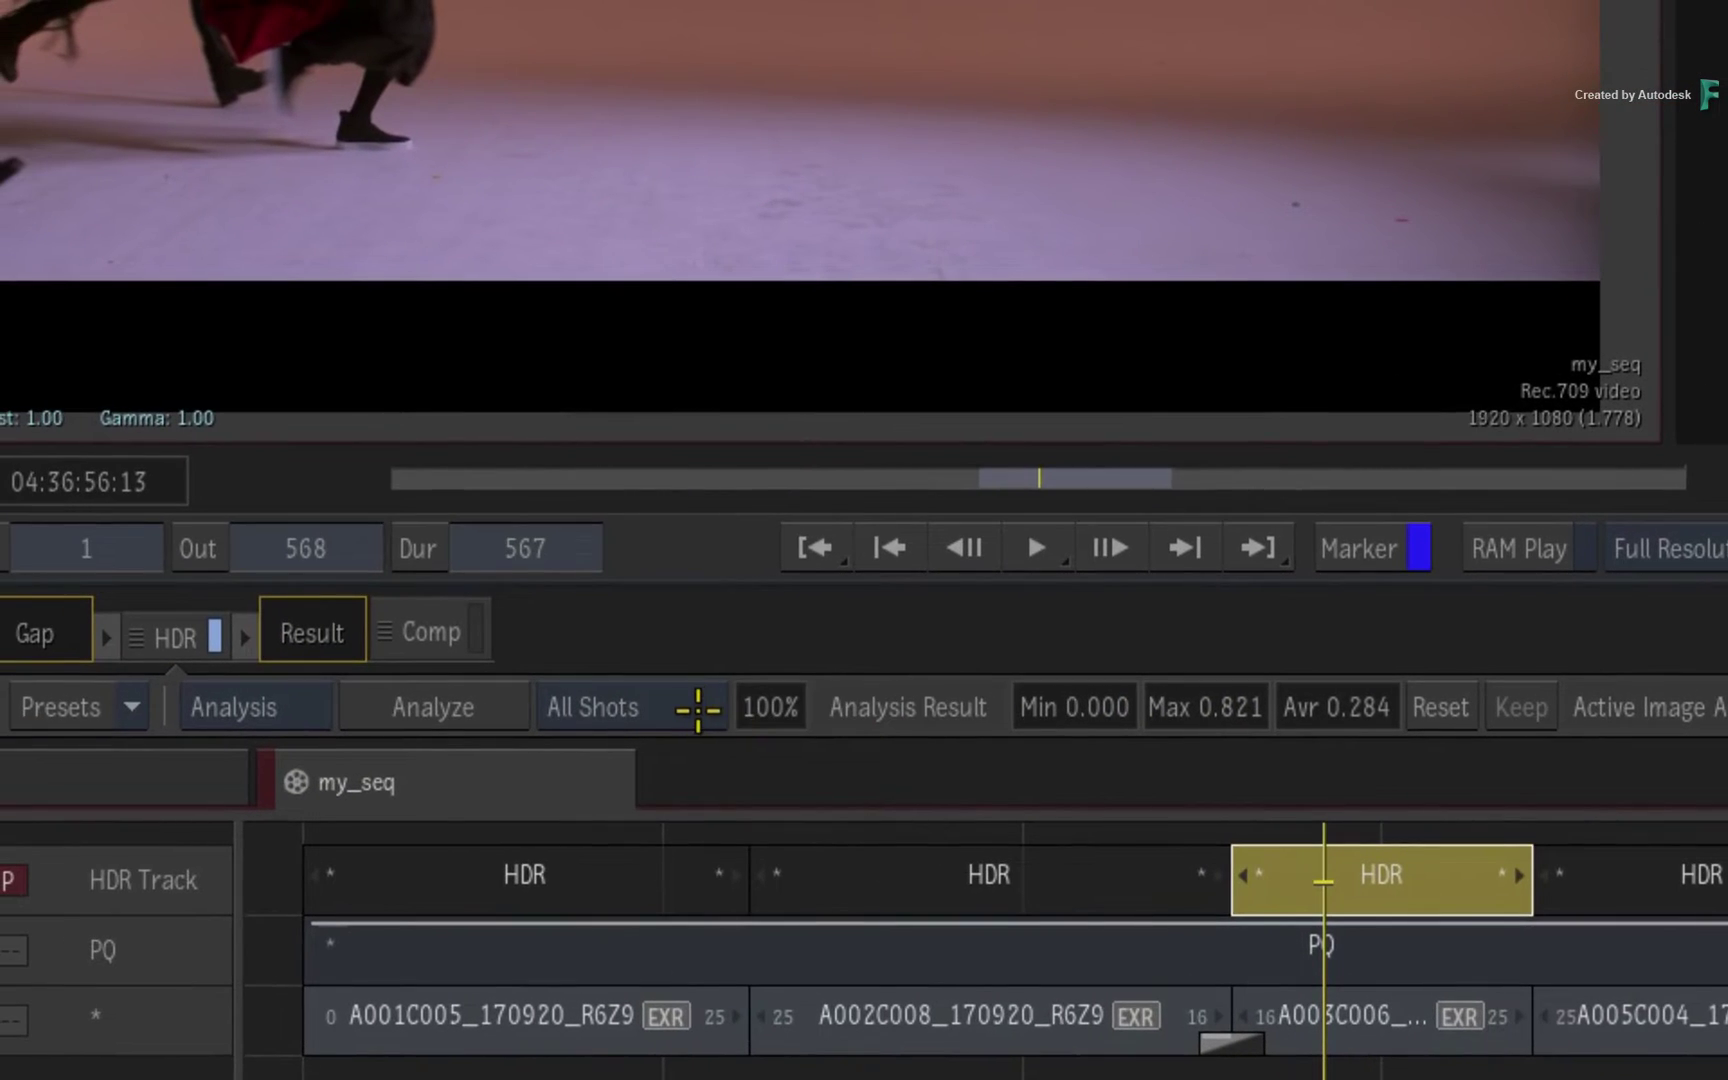
pyautogui.click(698, 711)
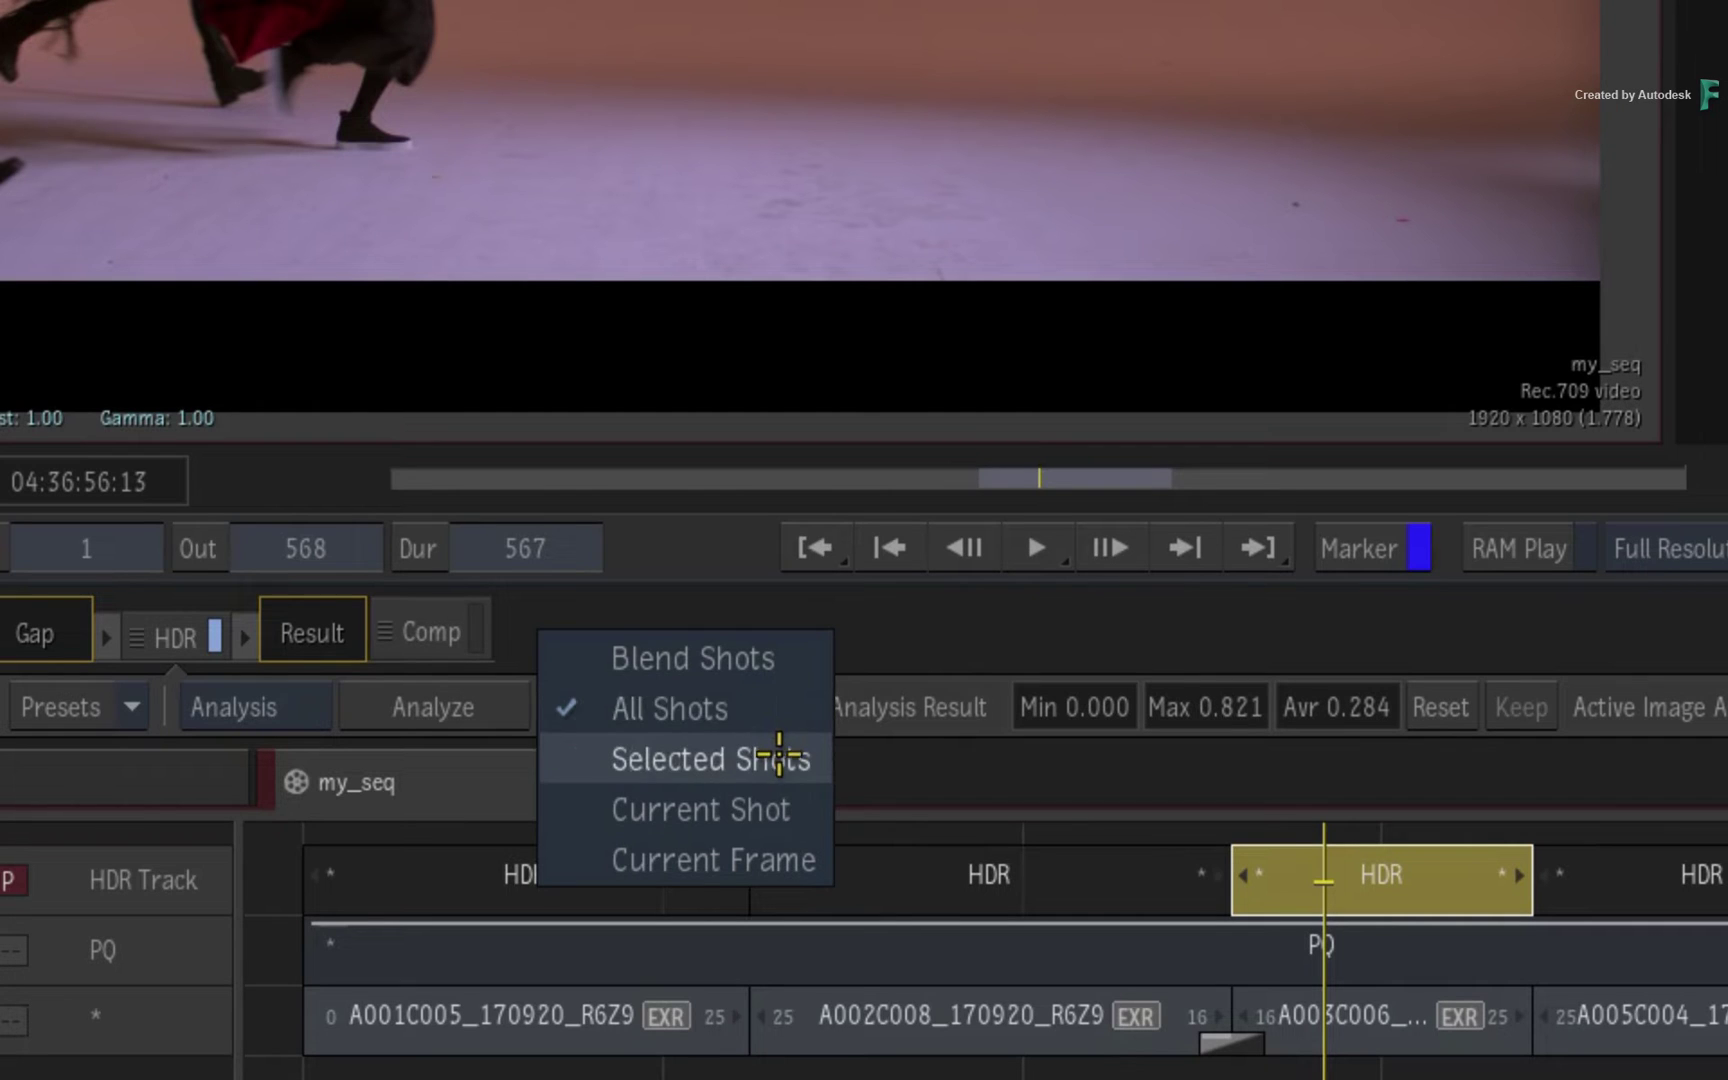
pyautogui.click(778, 760)
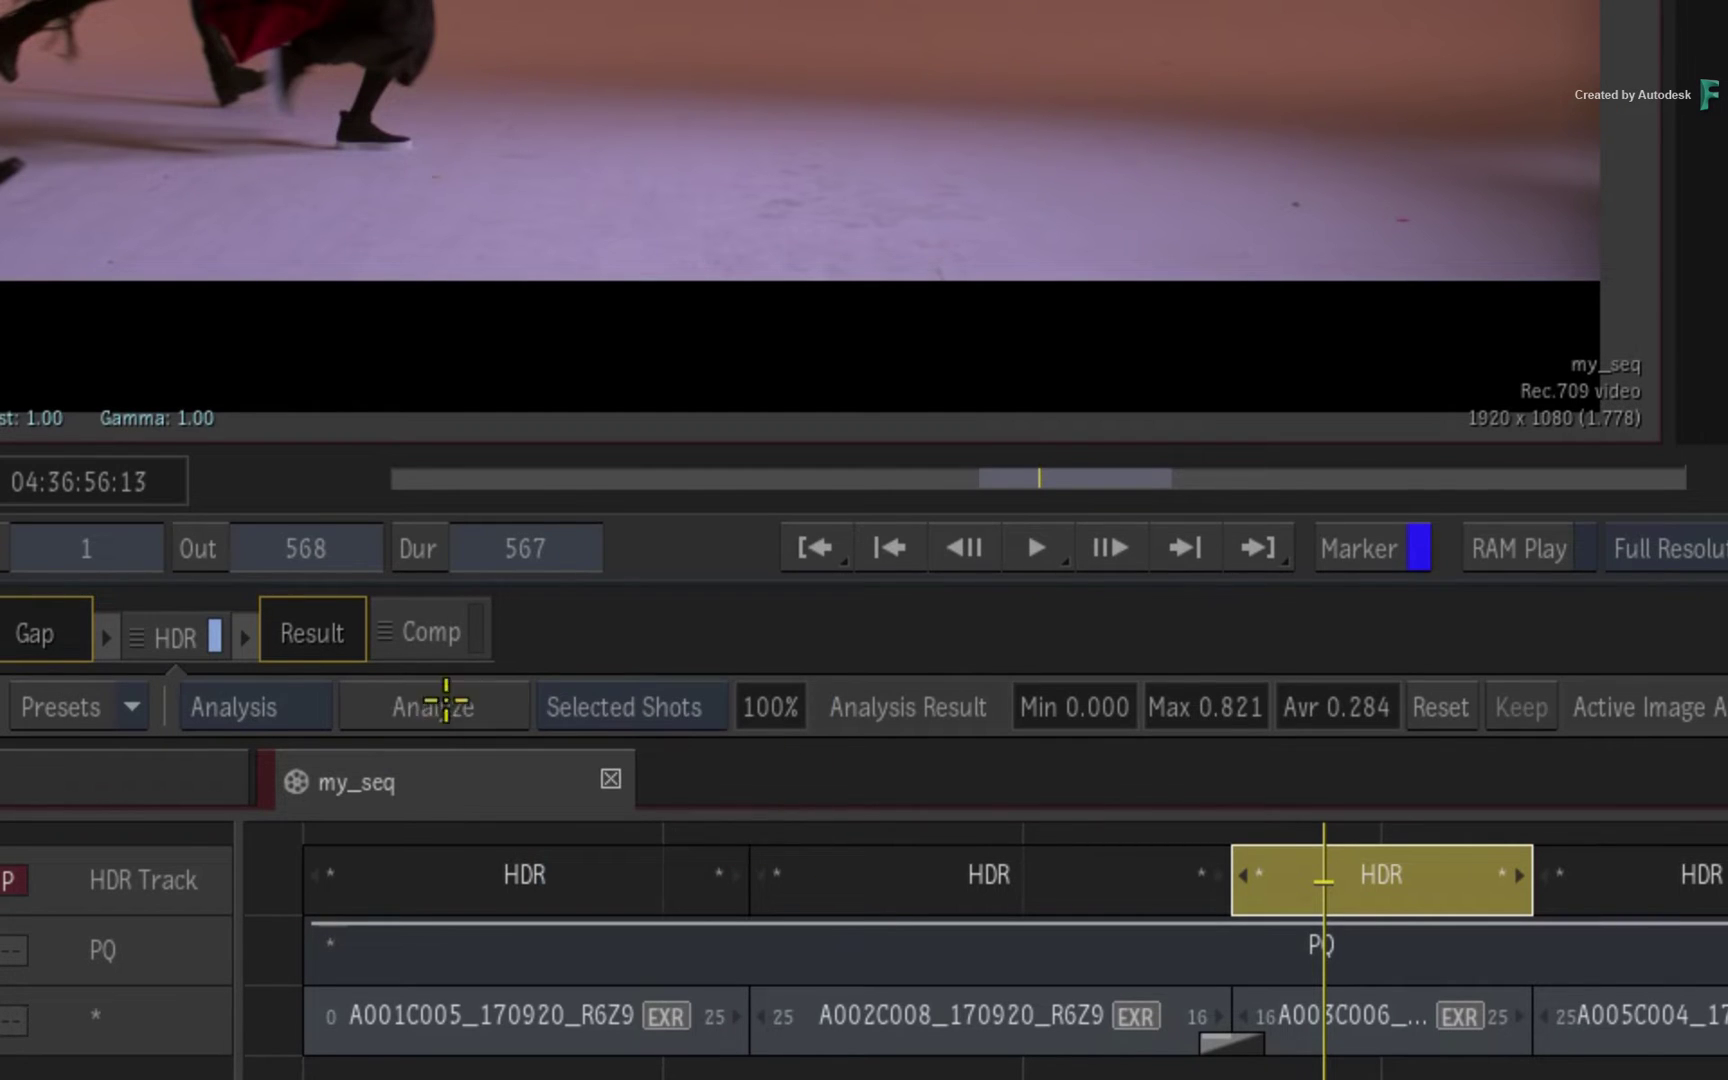
pyautogui.click(447, 704)
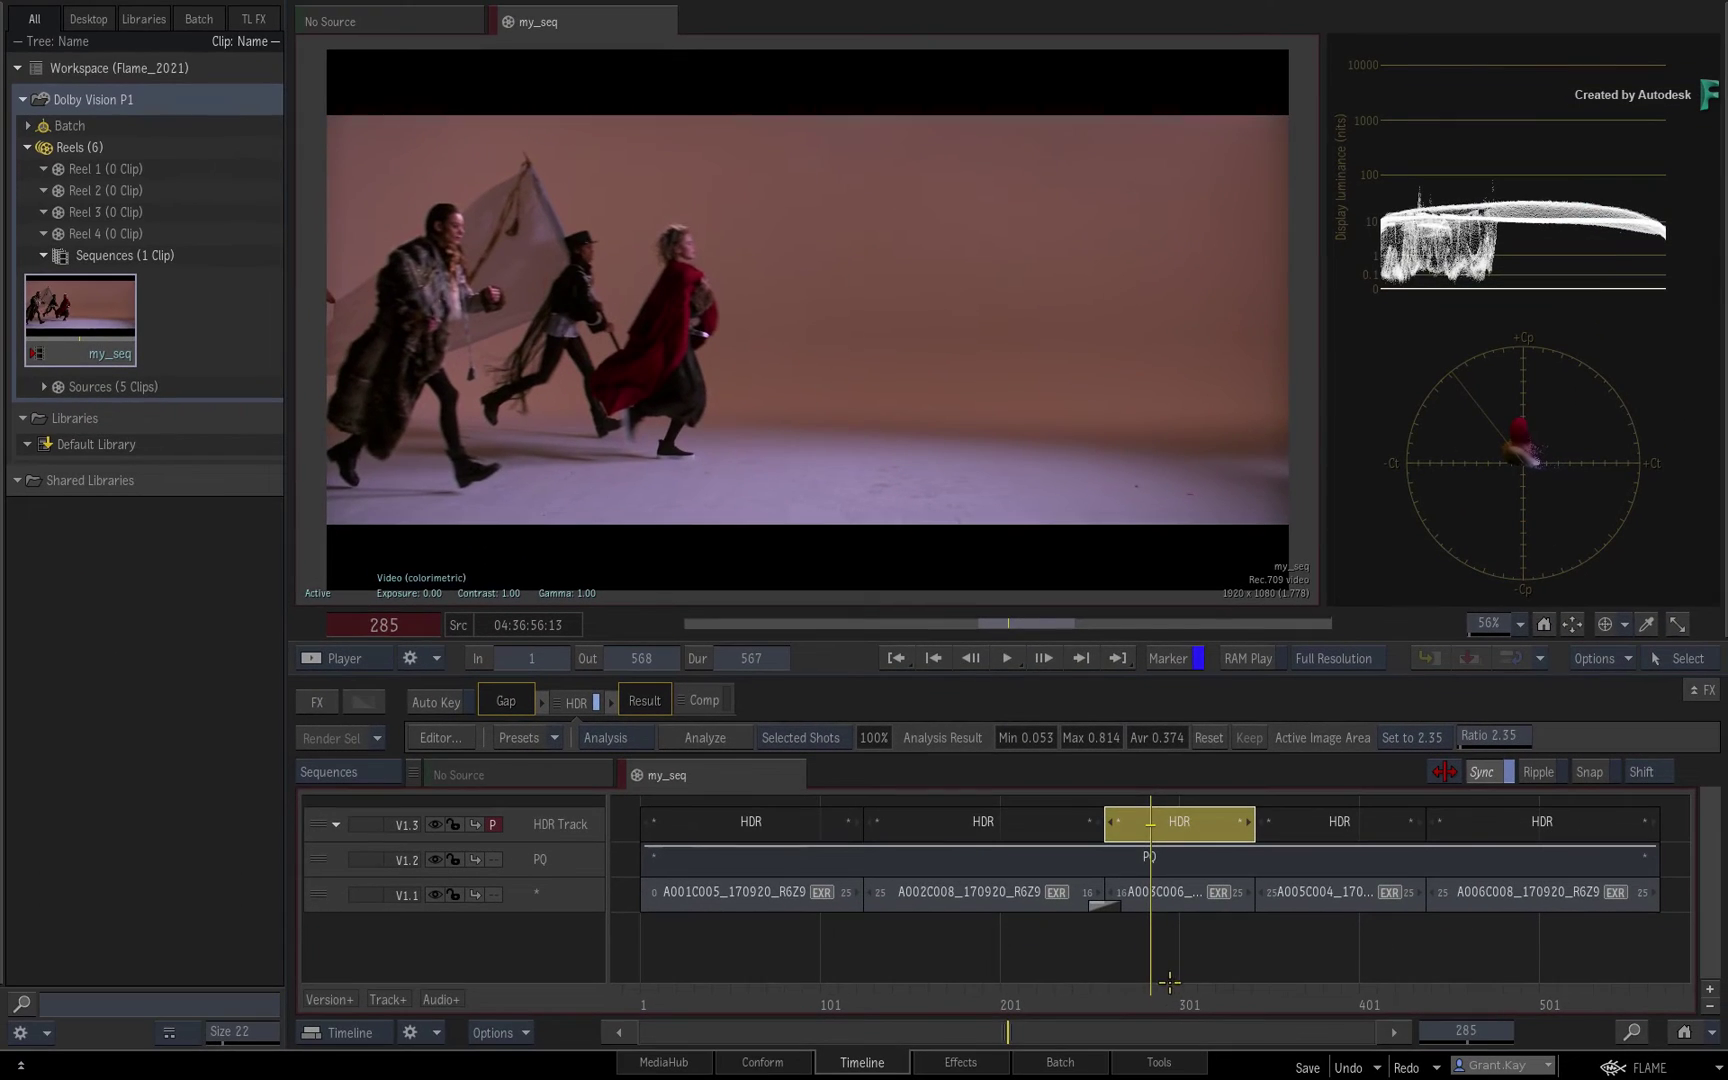
pyautogui.moveTo(1150, 993); pyautogui.dragTo(1222, 964)
pyautogui.moveTo(1187, 985); pyautogui.dragTo(687, 1003)
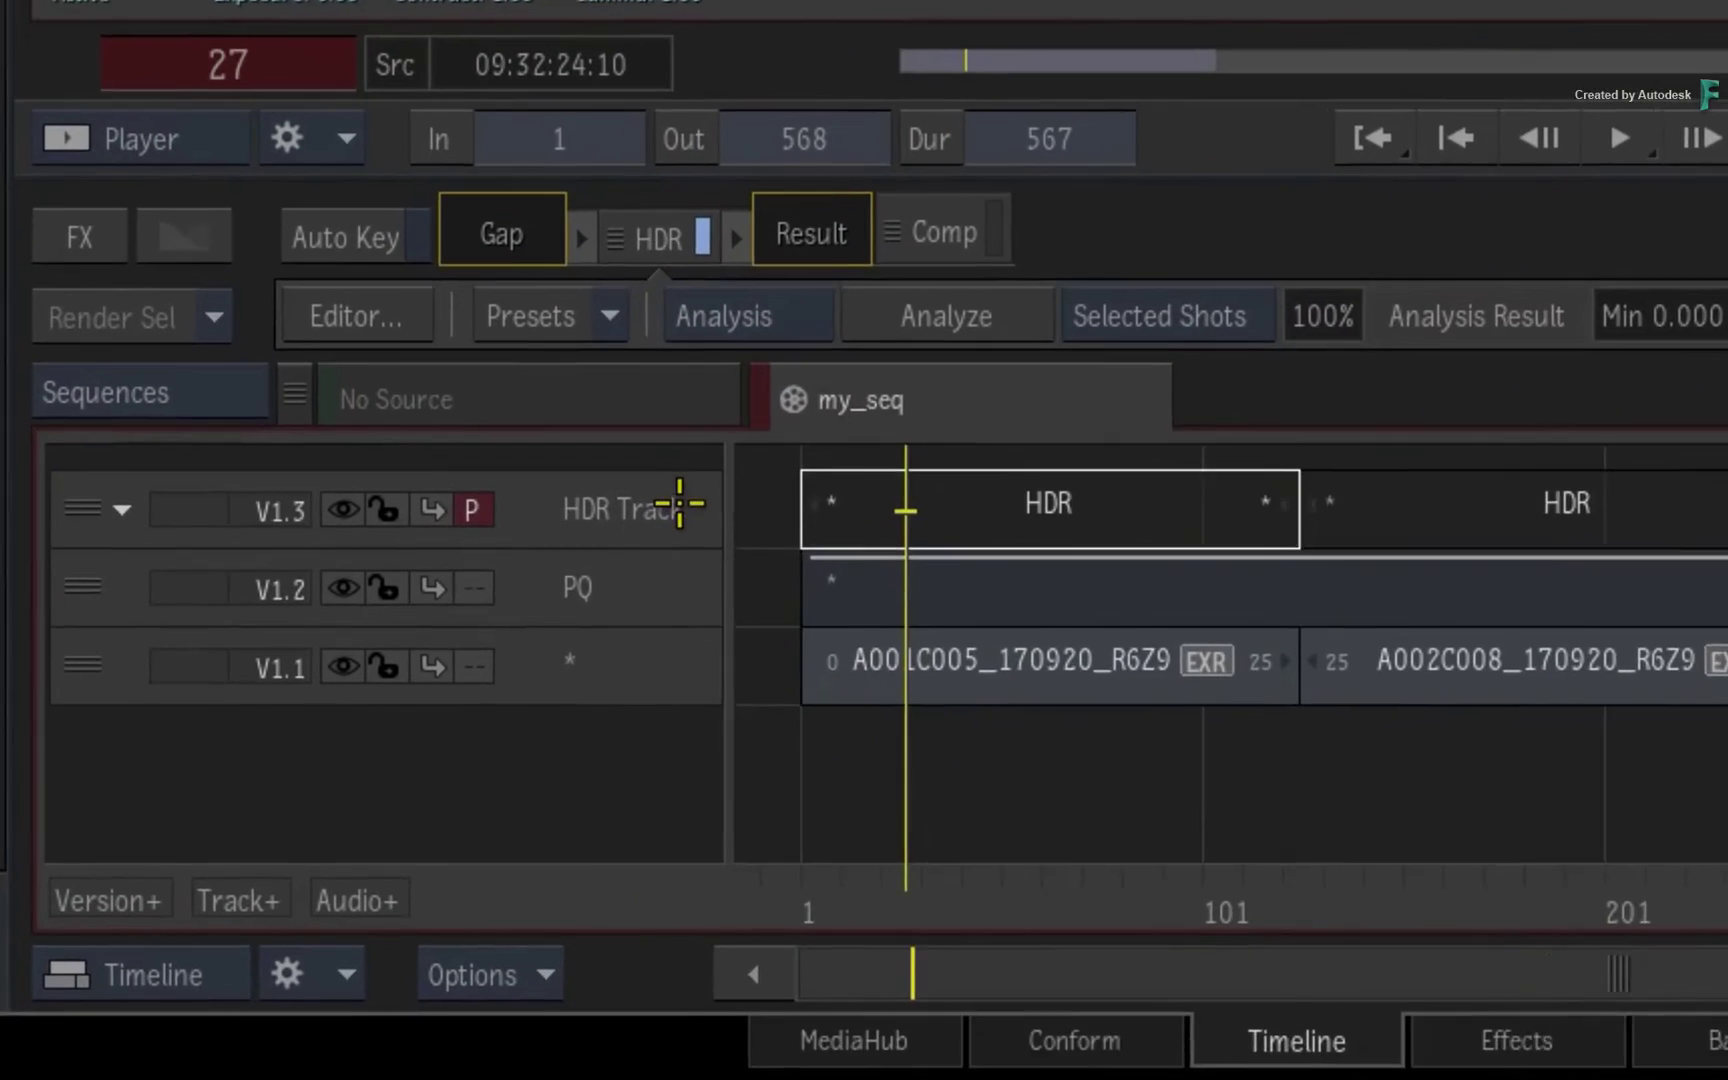
pyautogui.rightClick(591, 824)
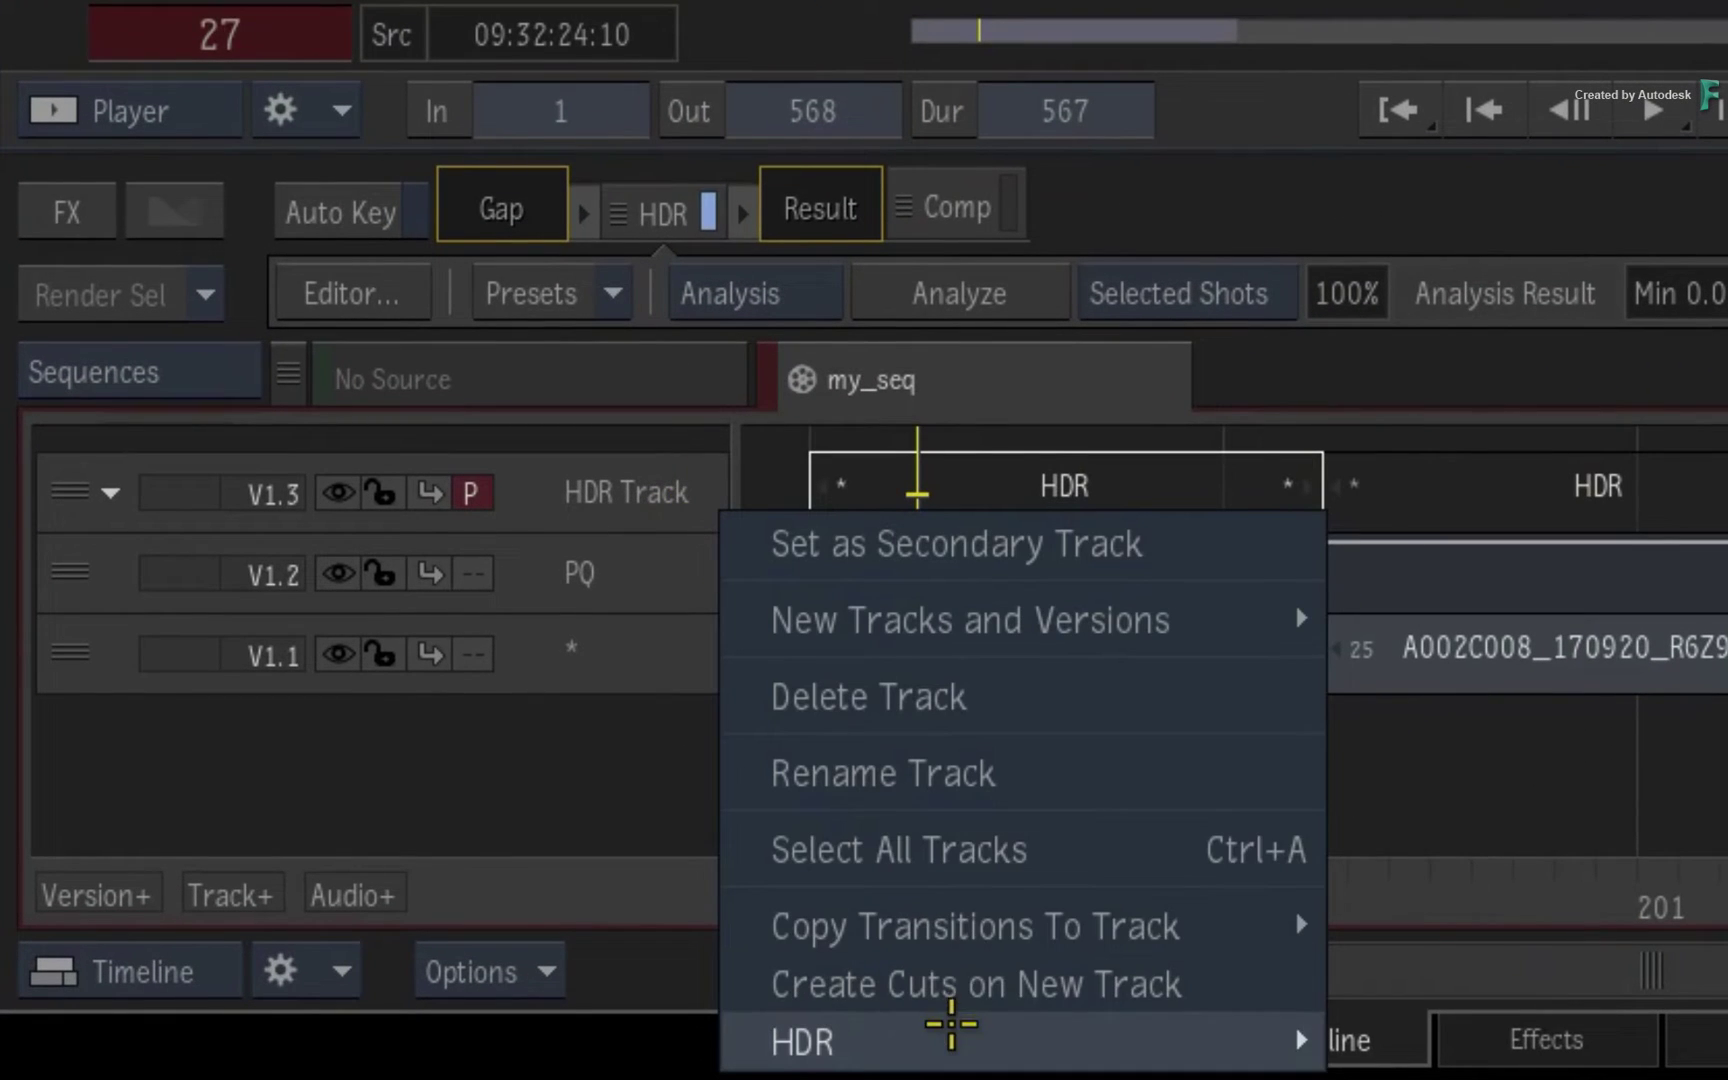
pyautogui.moveTo(1008, 1030)
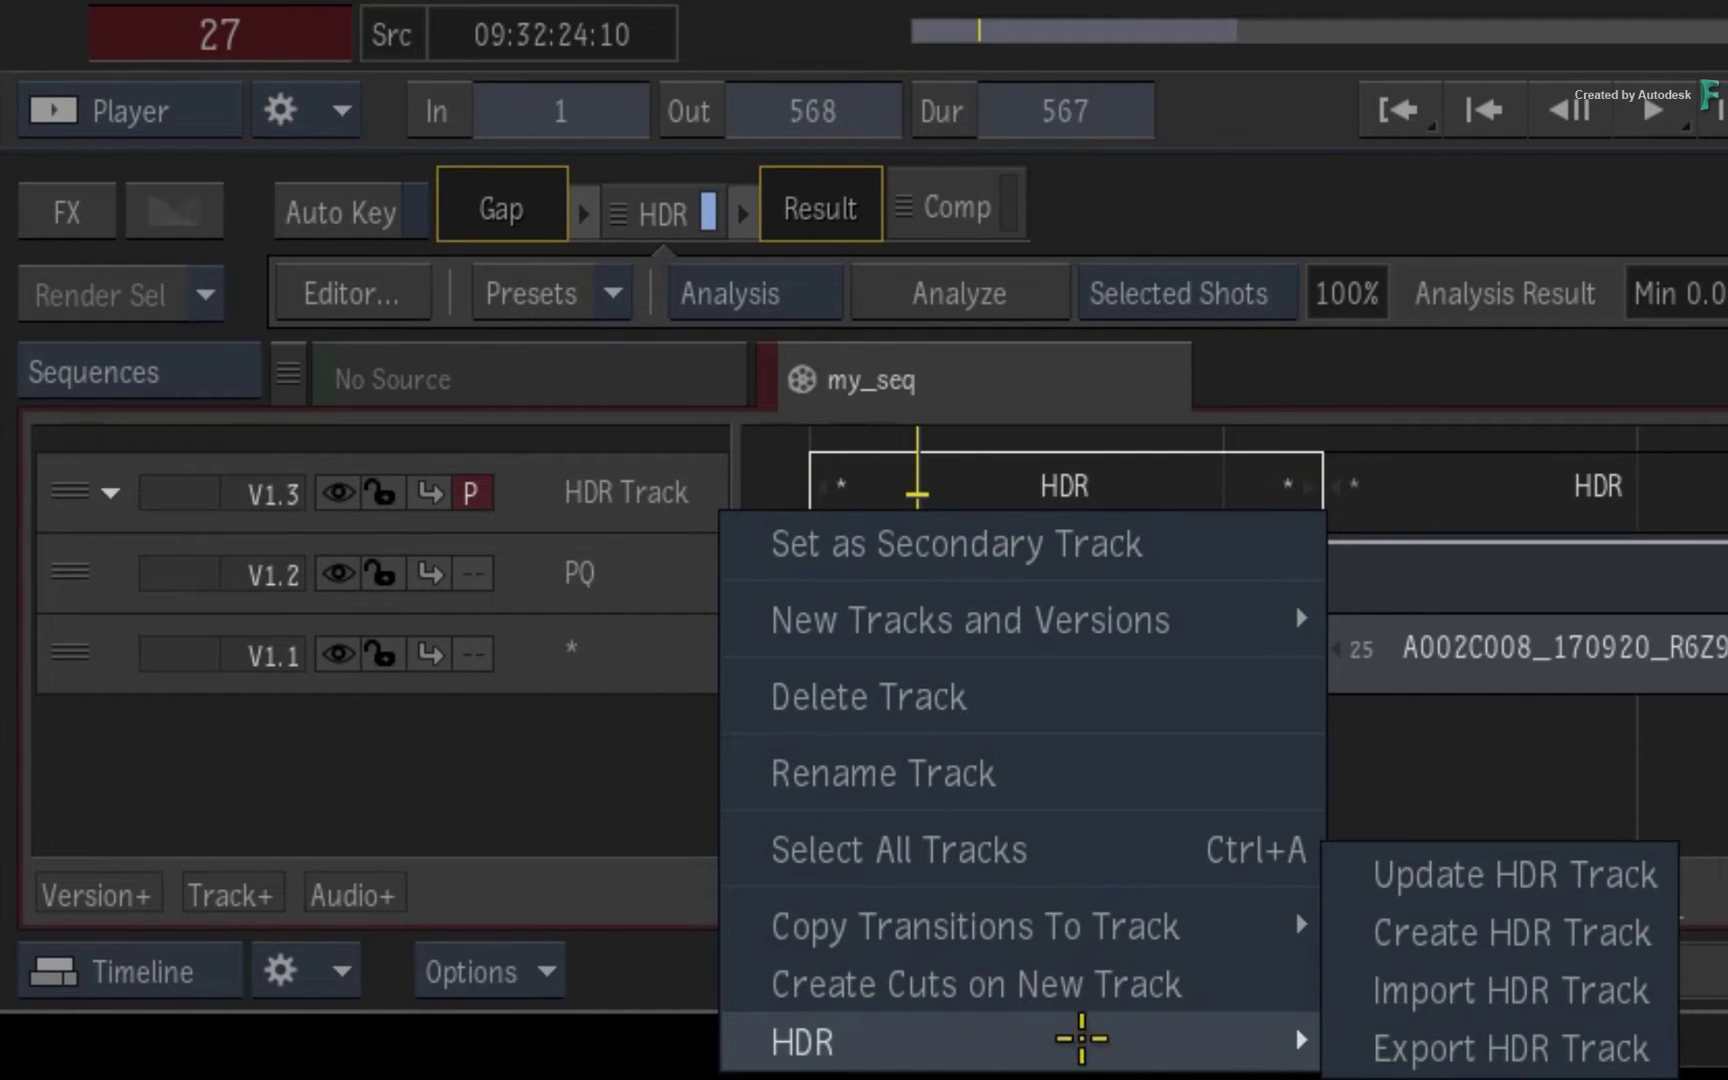
pyautogui.click(630, 955)
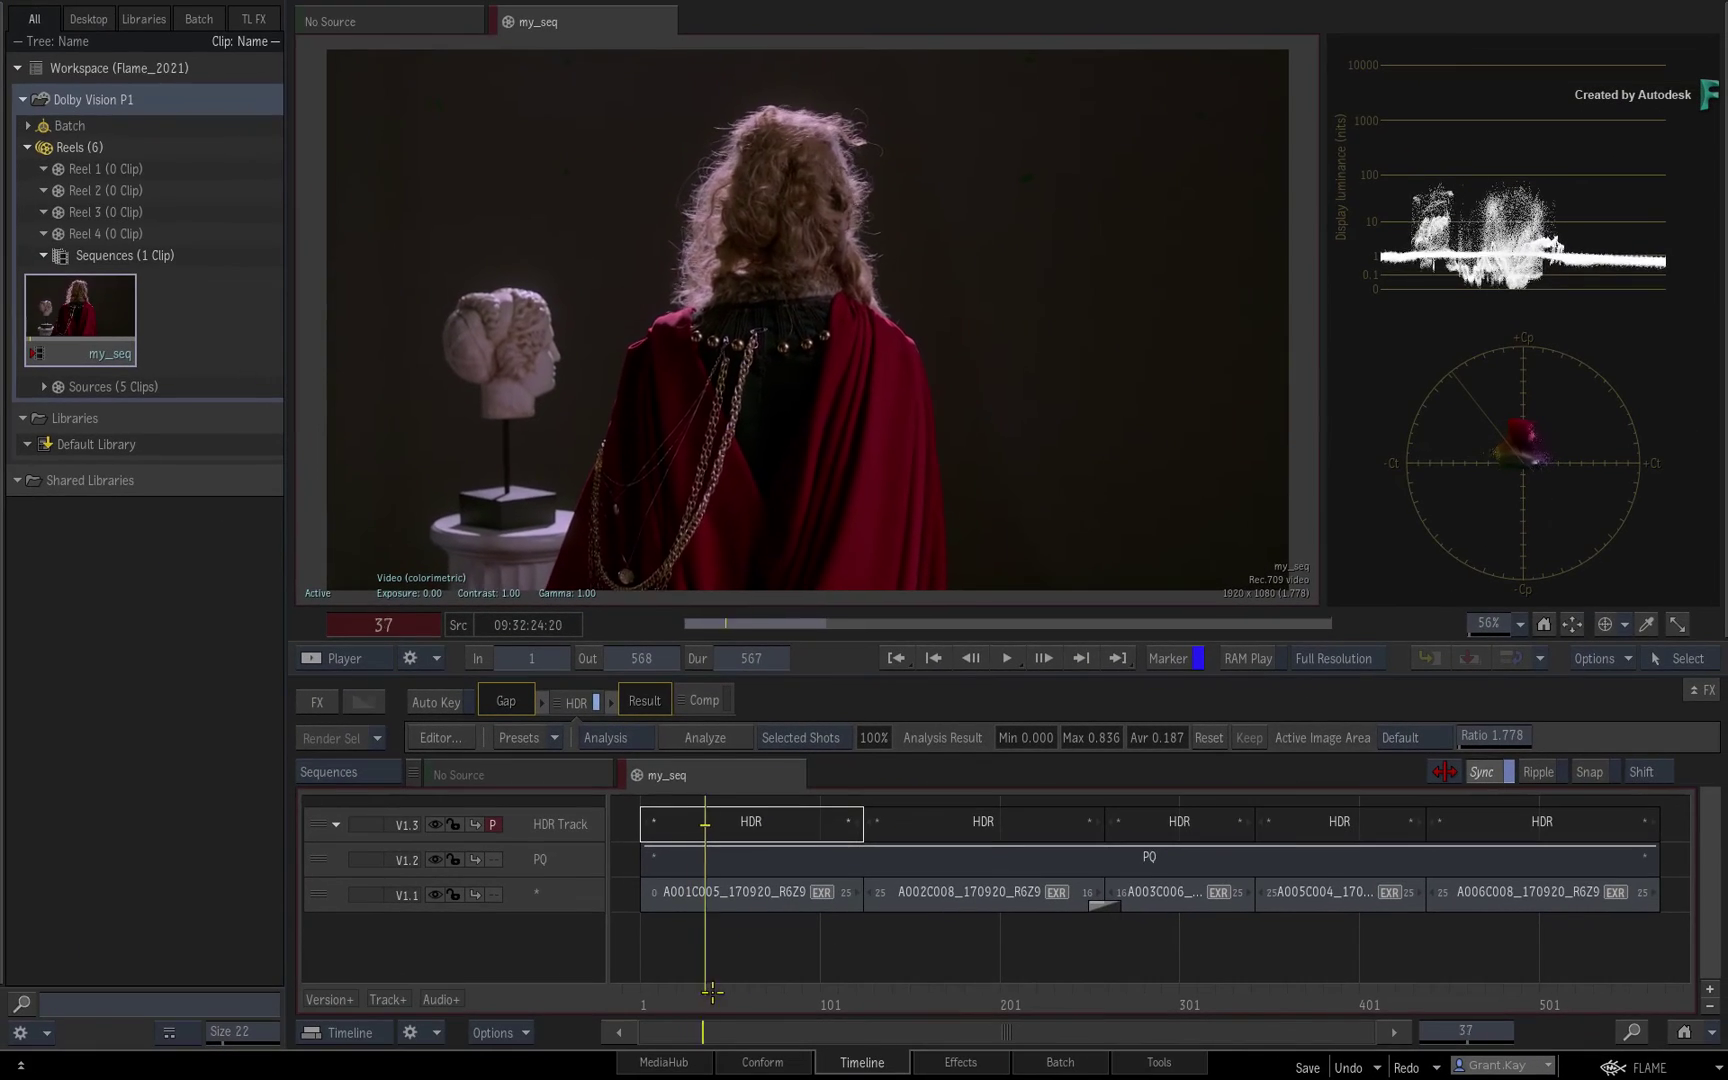
pyautogui.moveTo(784, 990); pyautogui.dragTo(1262, 990)
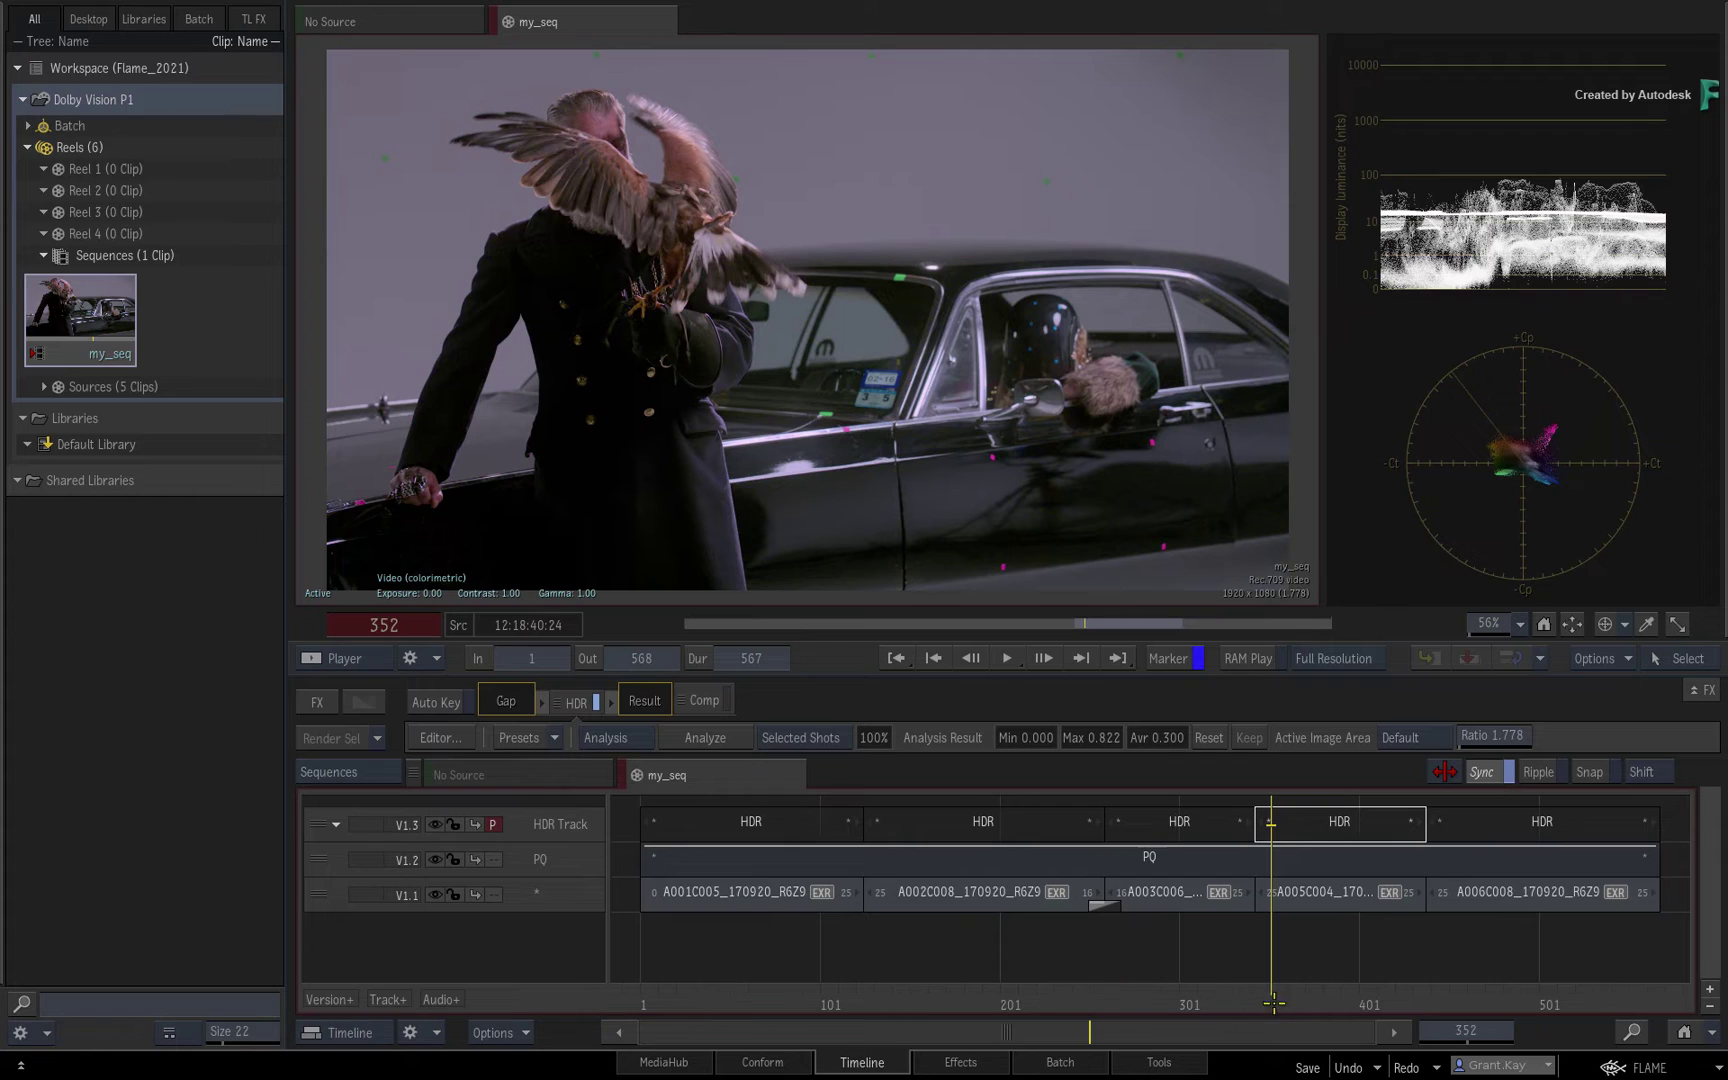
pyautogui.moveTo(1274, 1003); pyautogui.dragTo(698, 938)
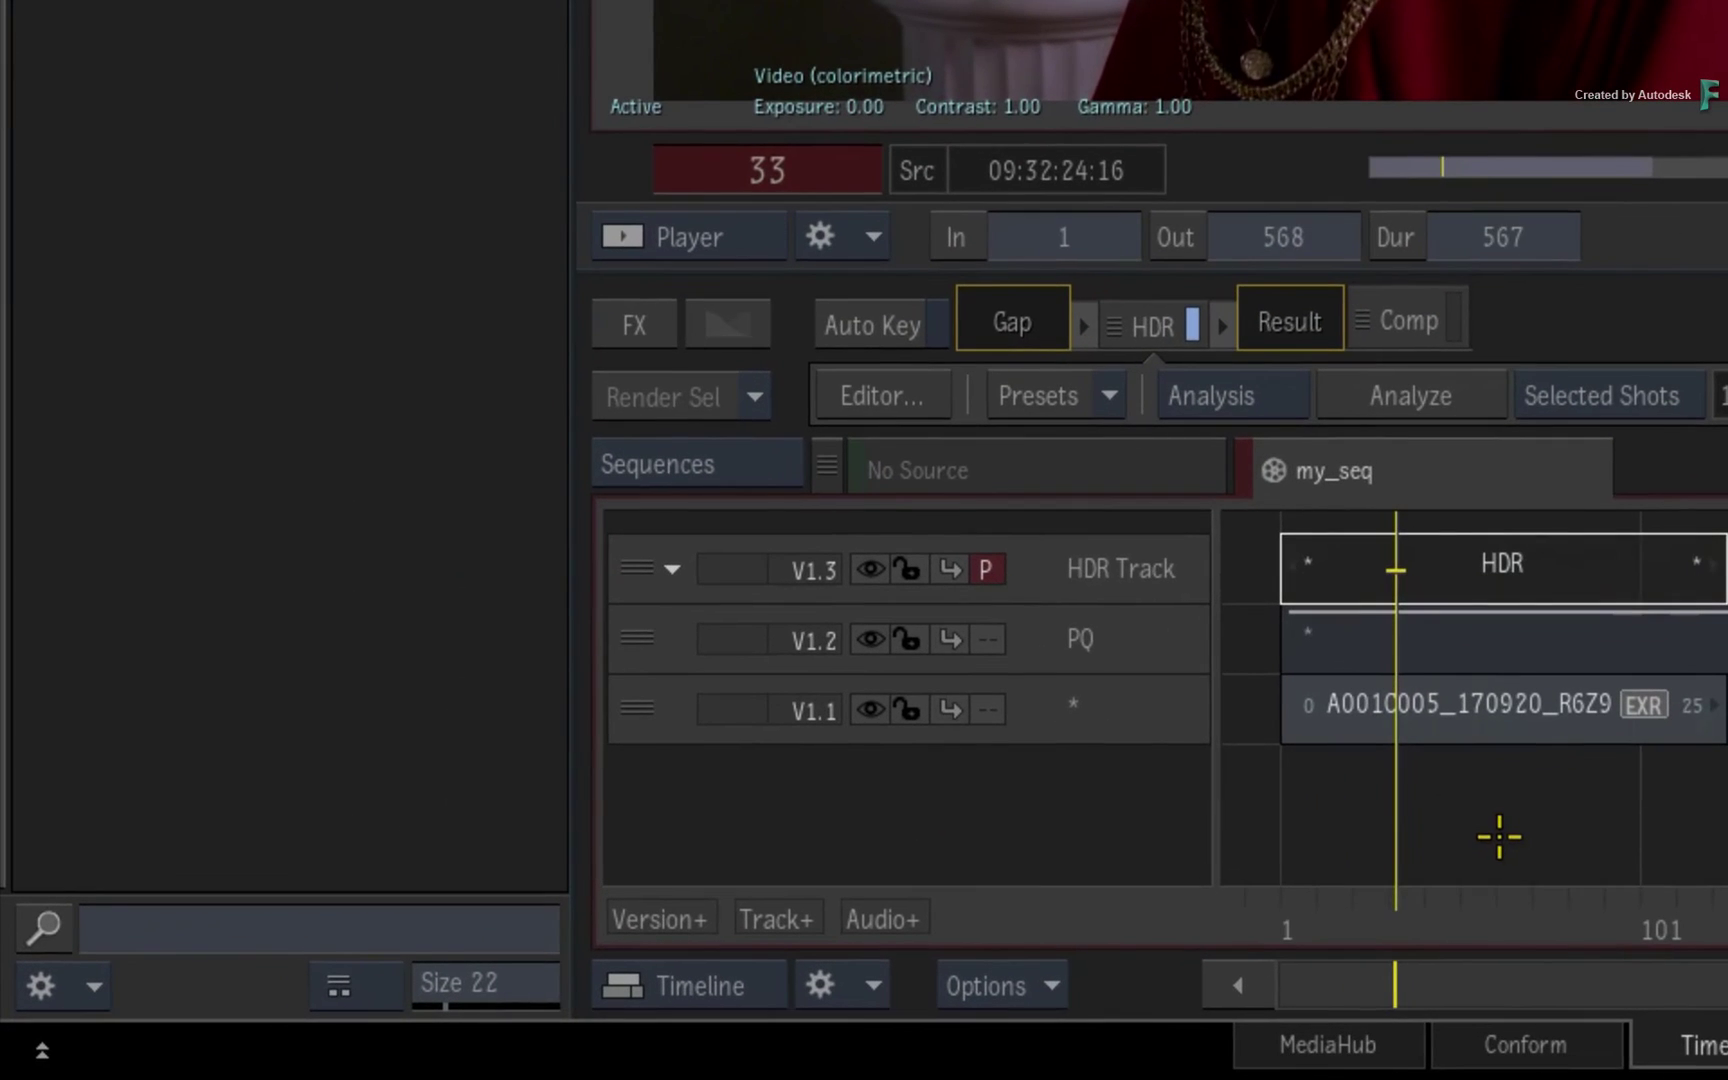
pyautogui.doubleClick(1153, 322)
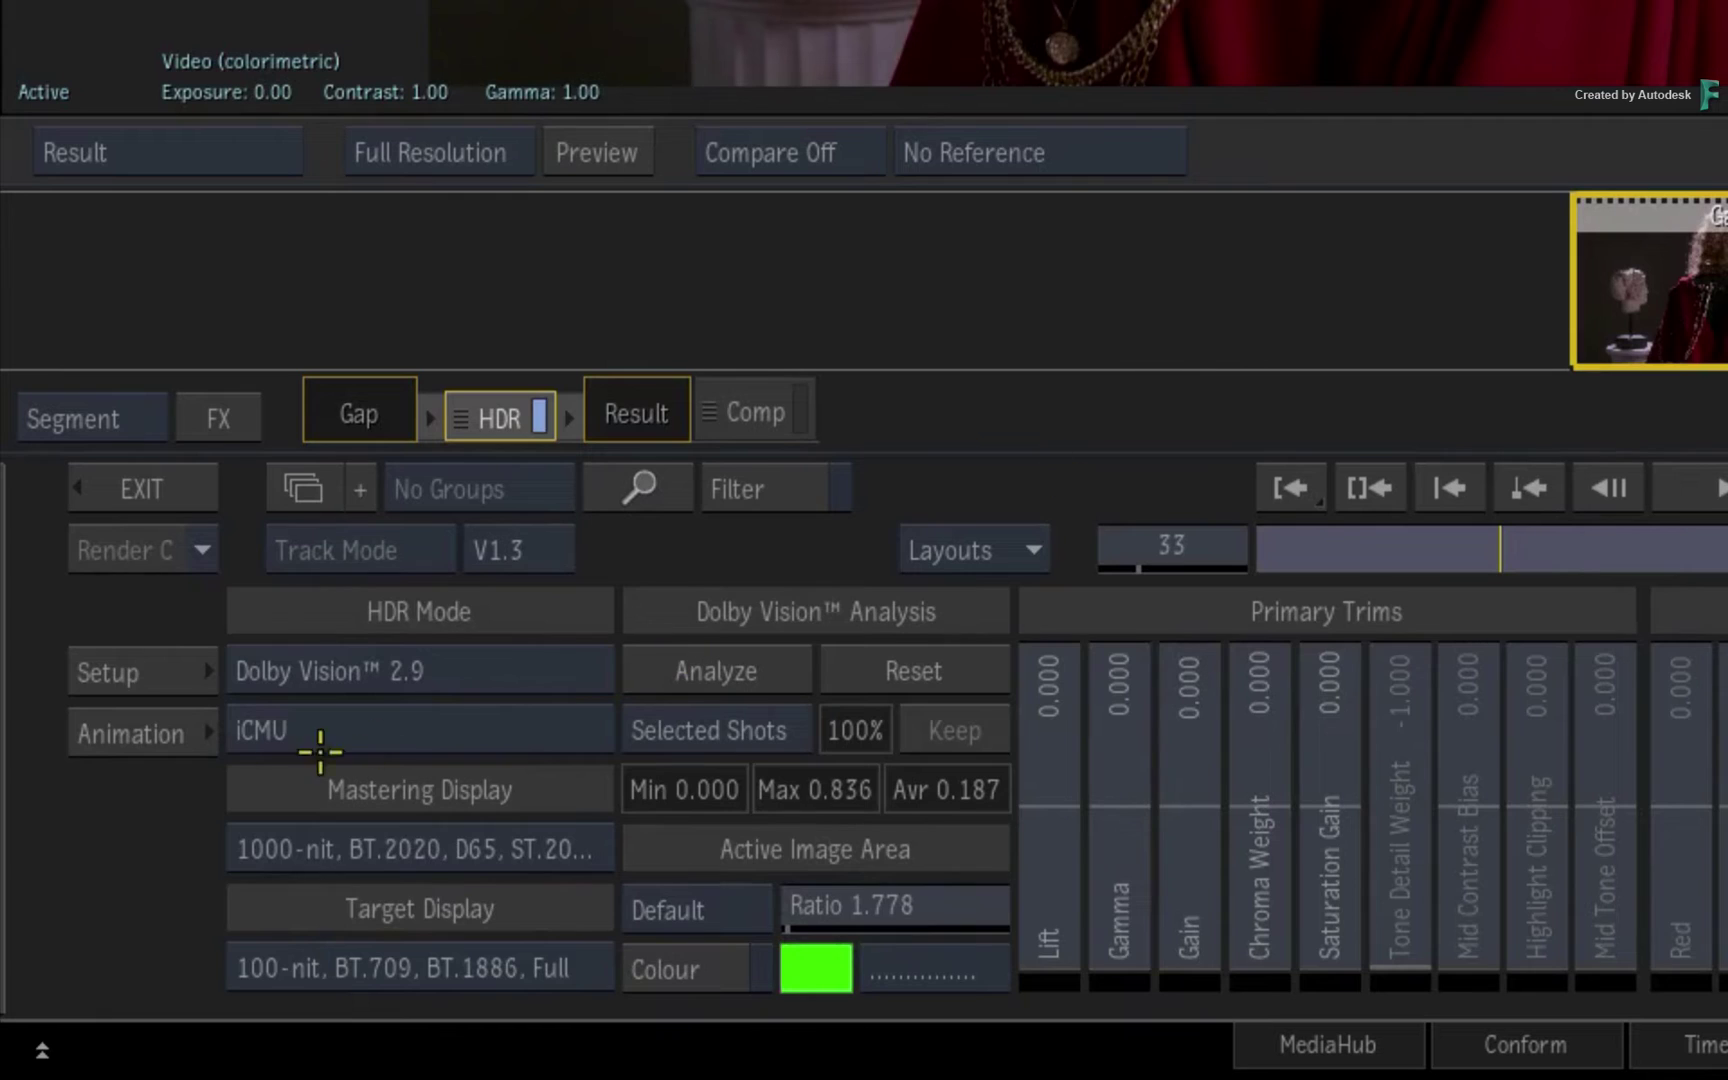
pyautogui.click(140, 666)
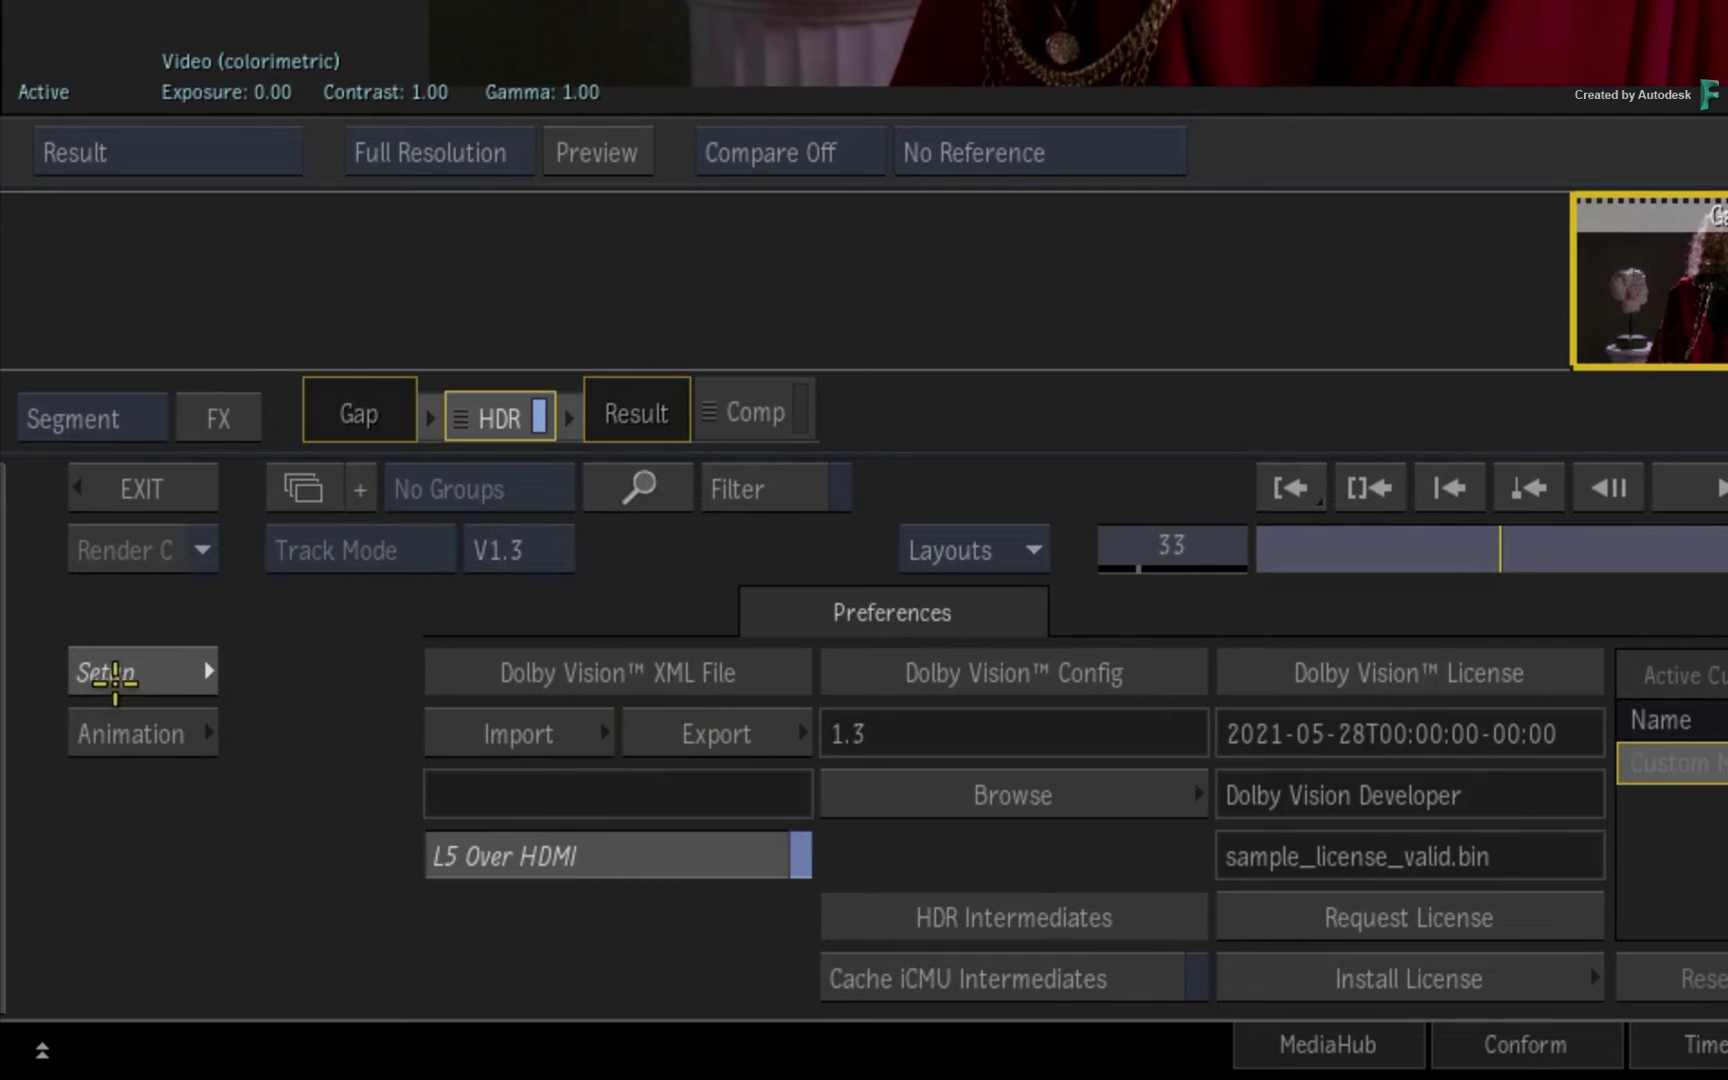
pyautogui.click(137, 668)
pyautogui.click(145, 488)
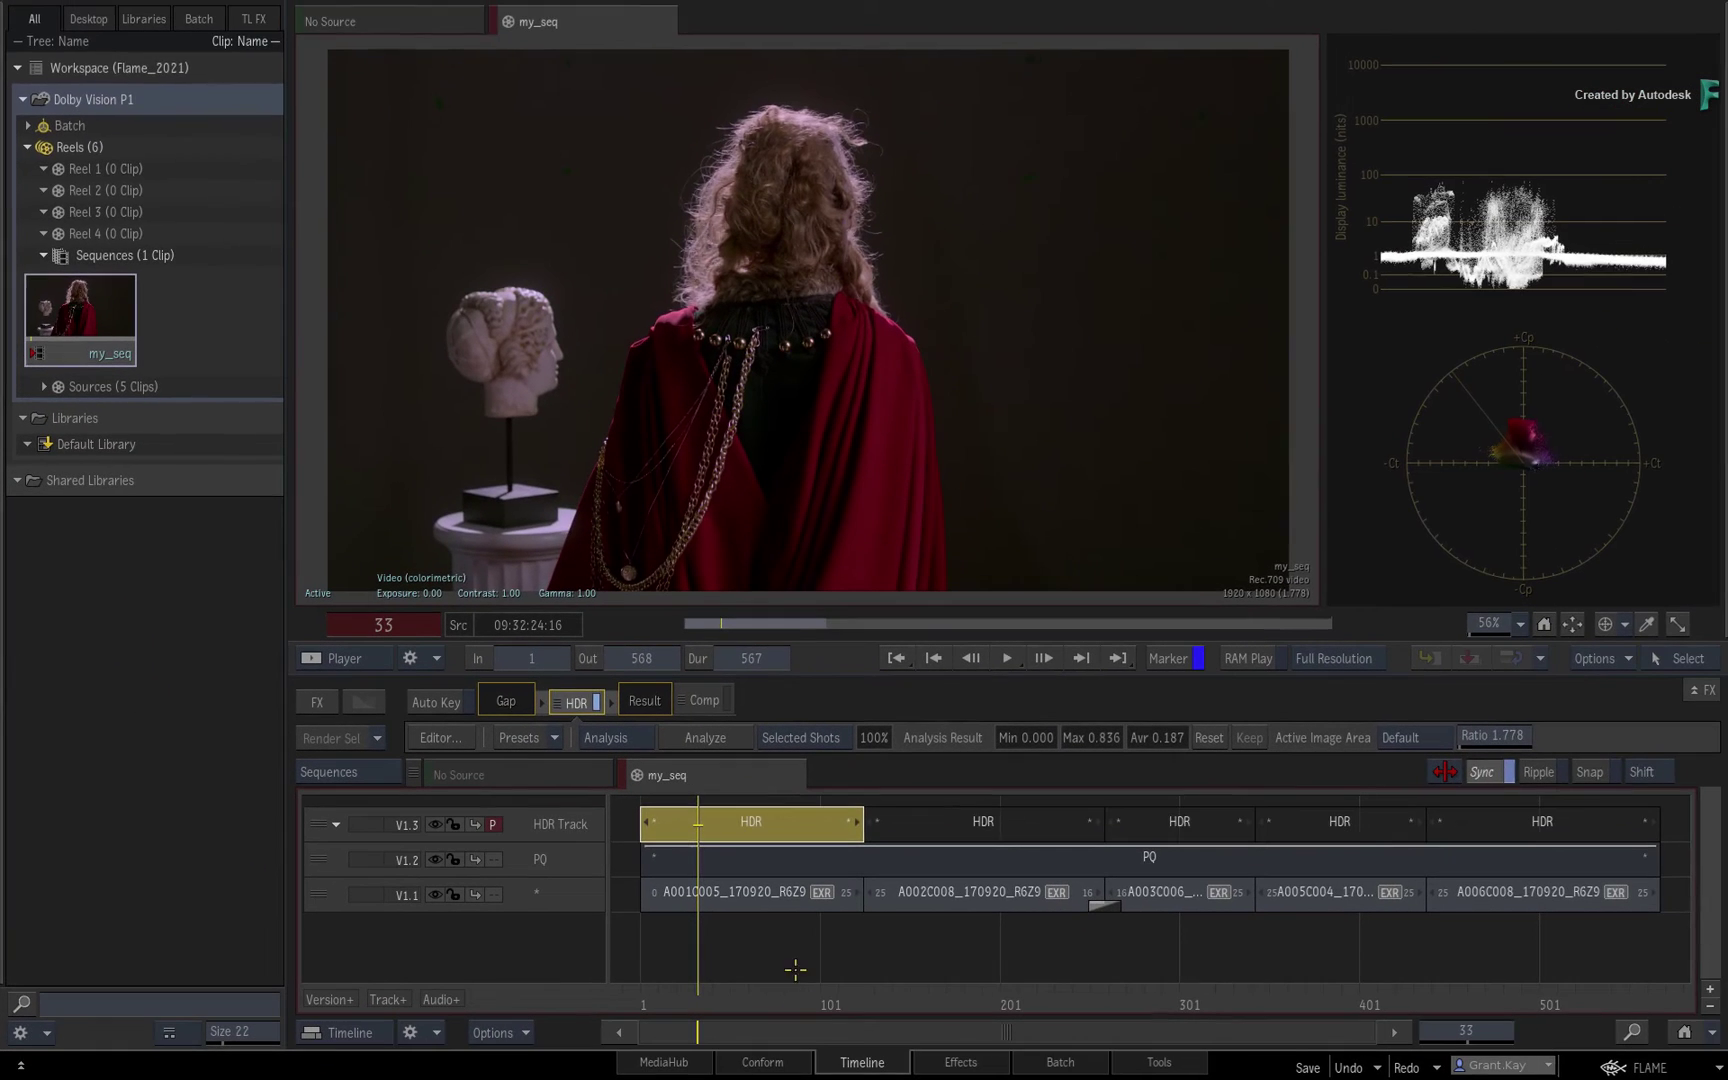
# Show the primary trim controls for the first HDR shot and raise its Lift trim.
pyautogui.click(1538, 867)
pyautogui.moveTo(710, 997)
pyautogui.mouseDown()
pyautogui.moveTo(783, 997)
pyautogui.moveTo(729, 997)
pyautogui.mouseUp()
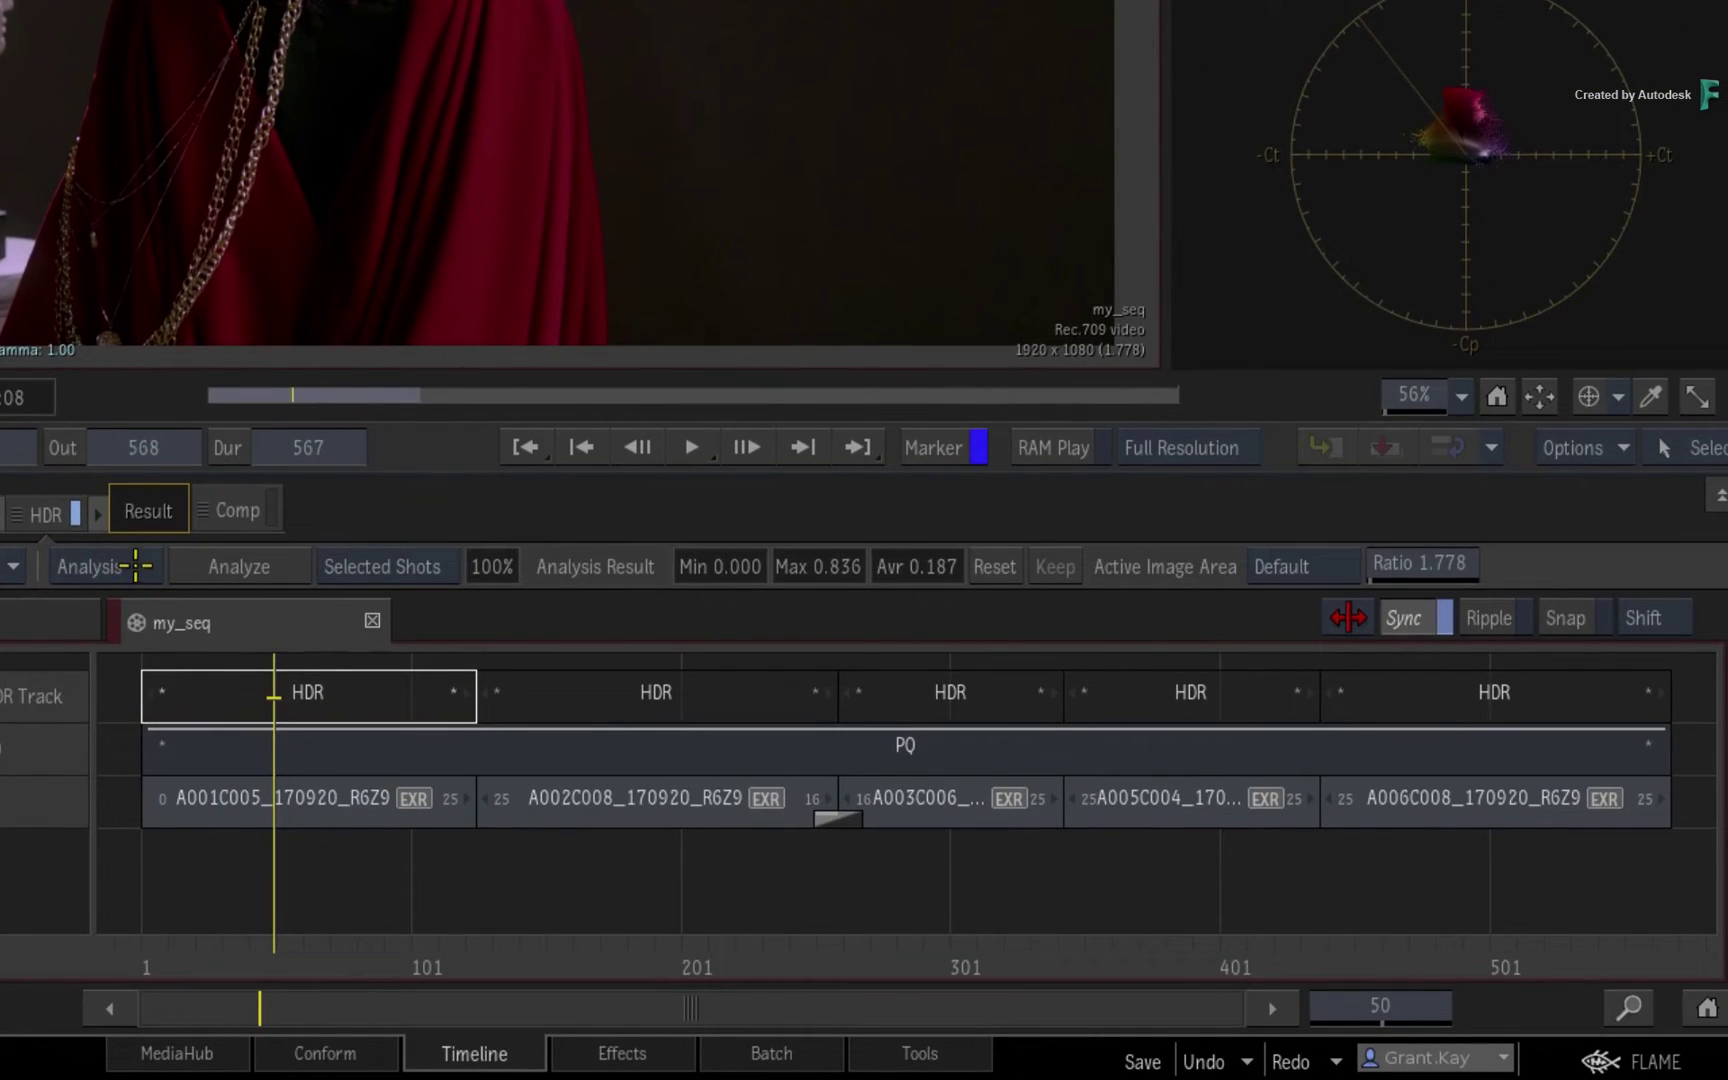
pyautogui.click(135, 566)
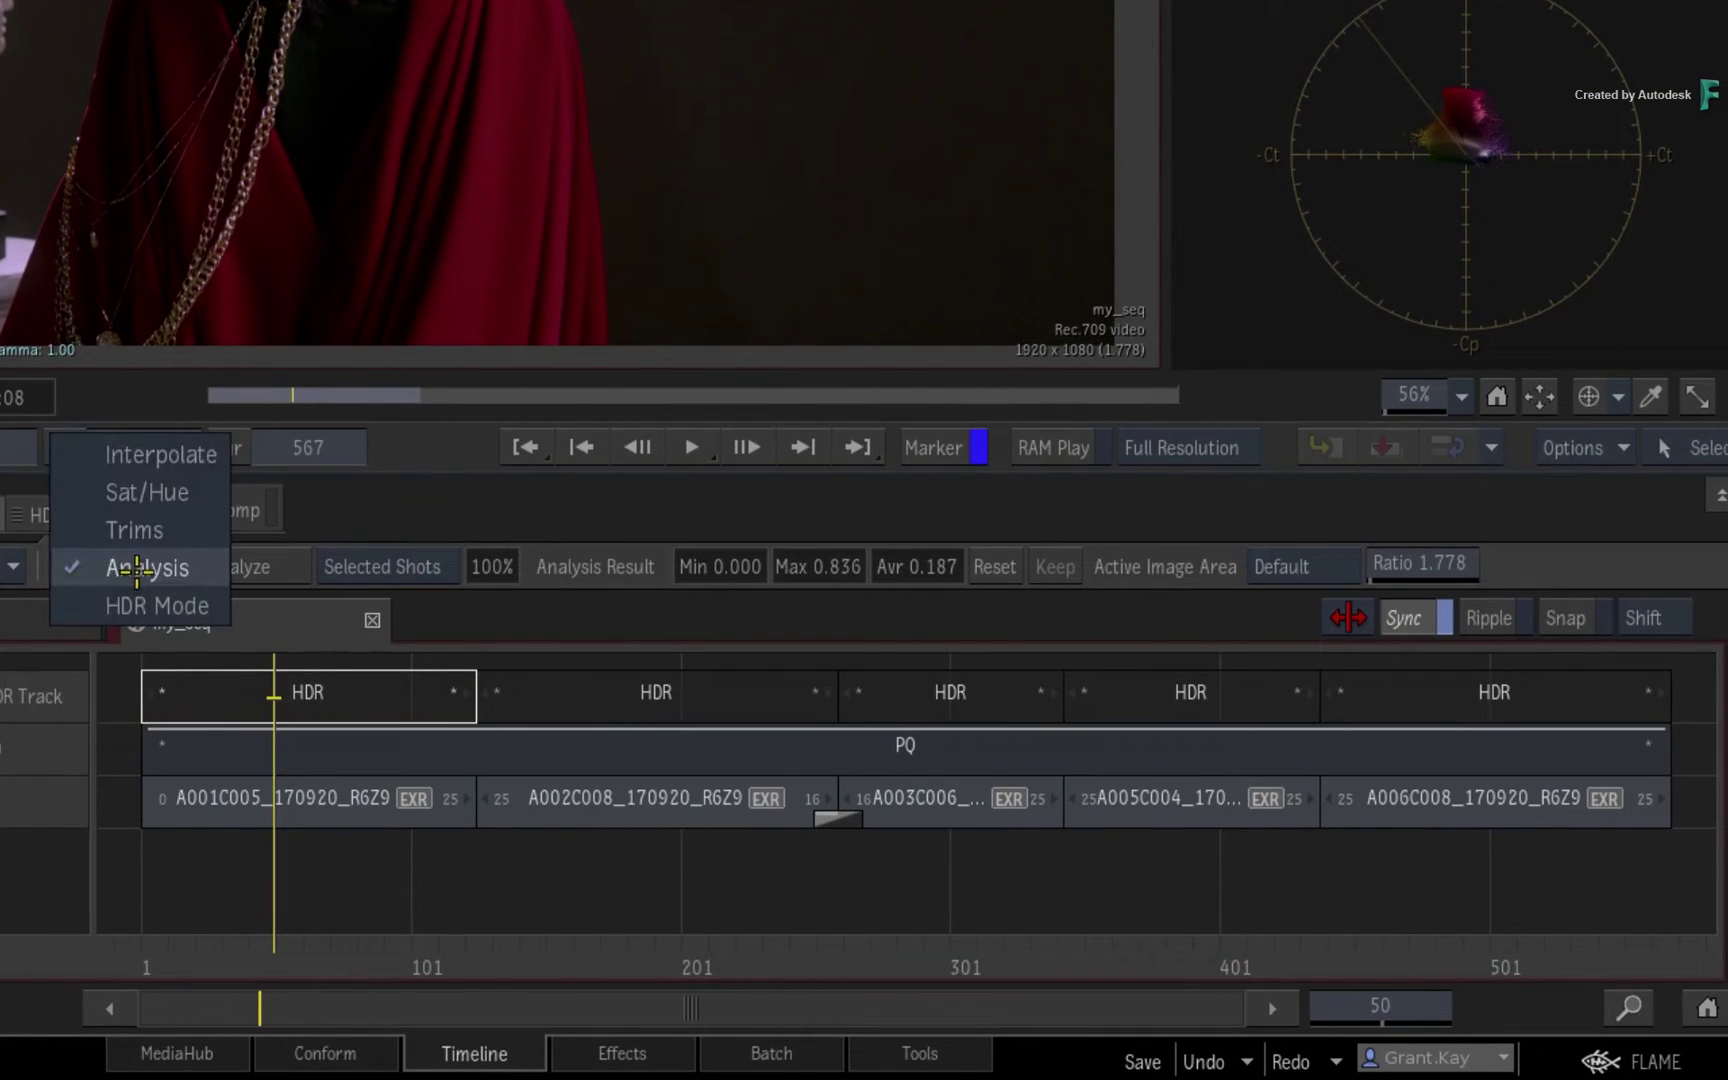
pyautogui.click(186, 531)
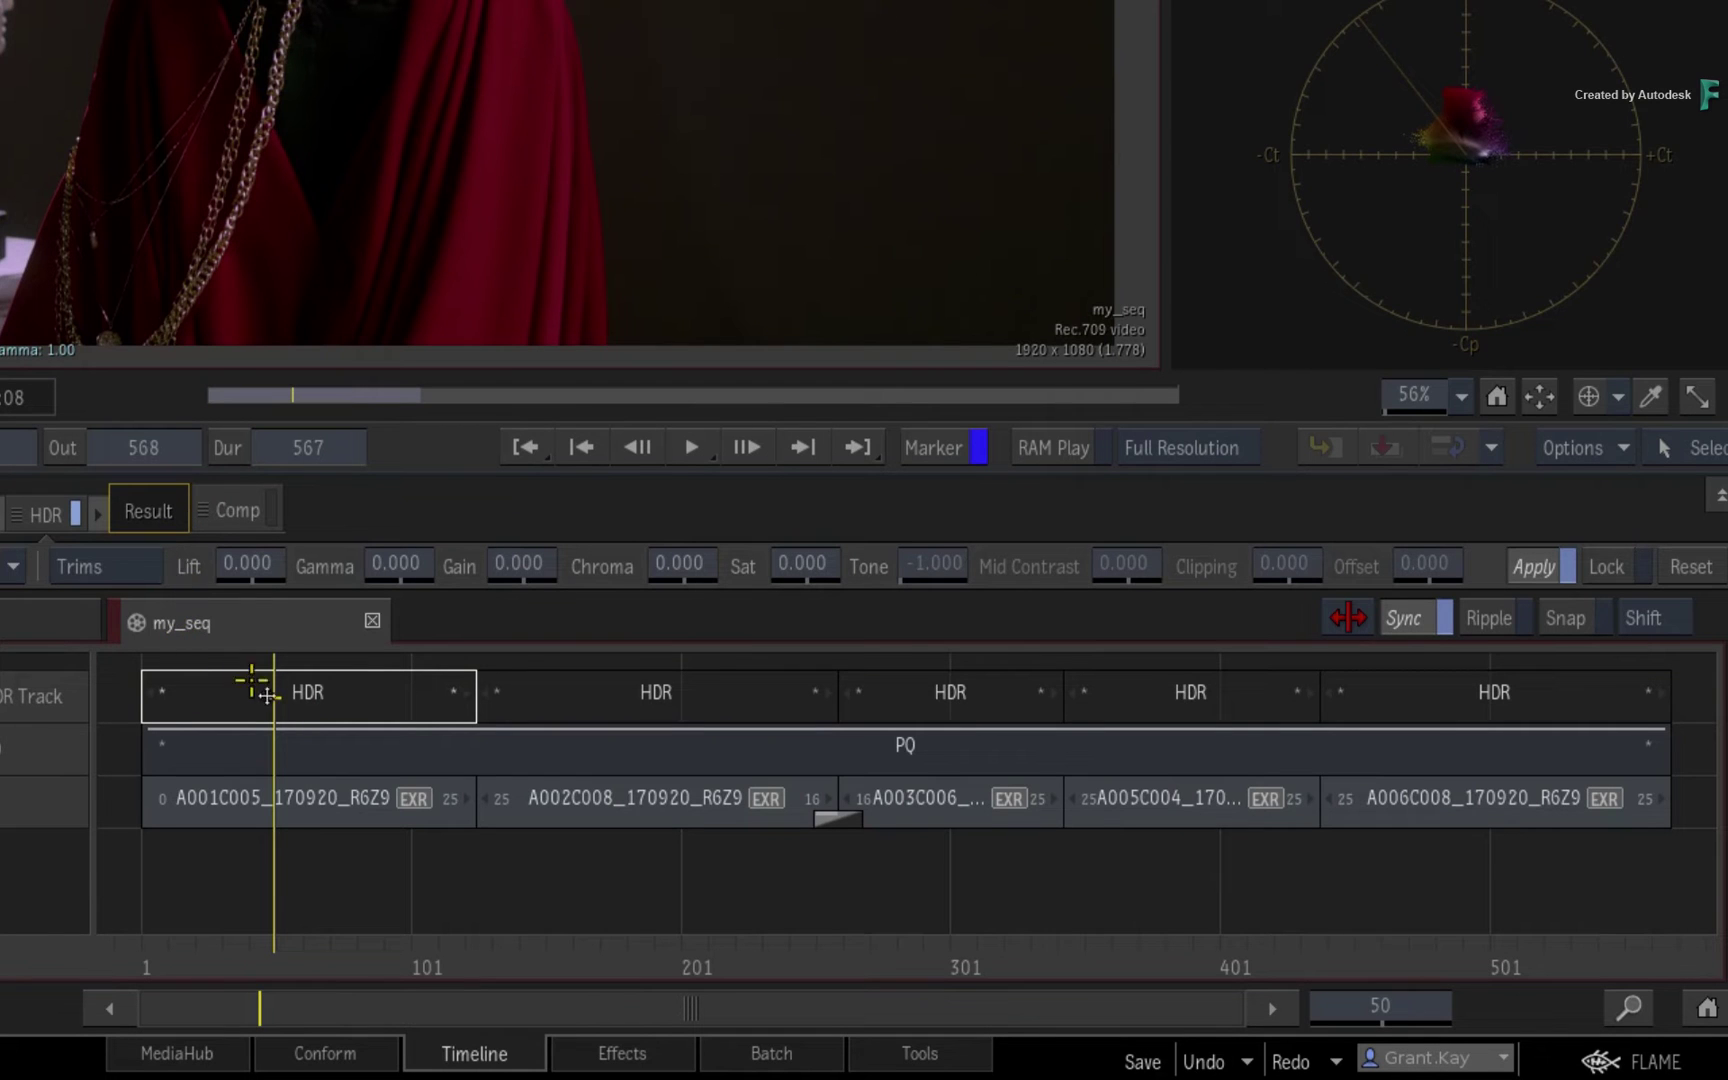
pyautogui.moveTo(248, 565); pyautogui.dragTo(228, 617)
# Check the Sat/Hue trim controls, return to primary Trims, and move to a later shot.
pyautogui.click(160, 575)
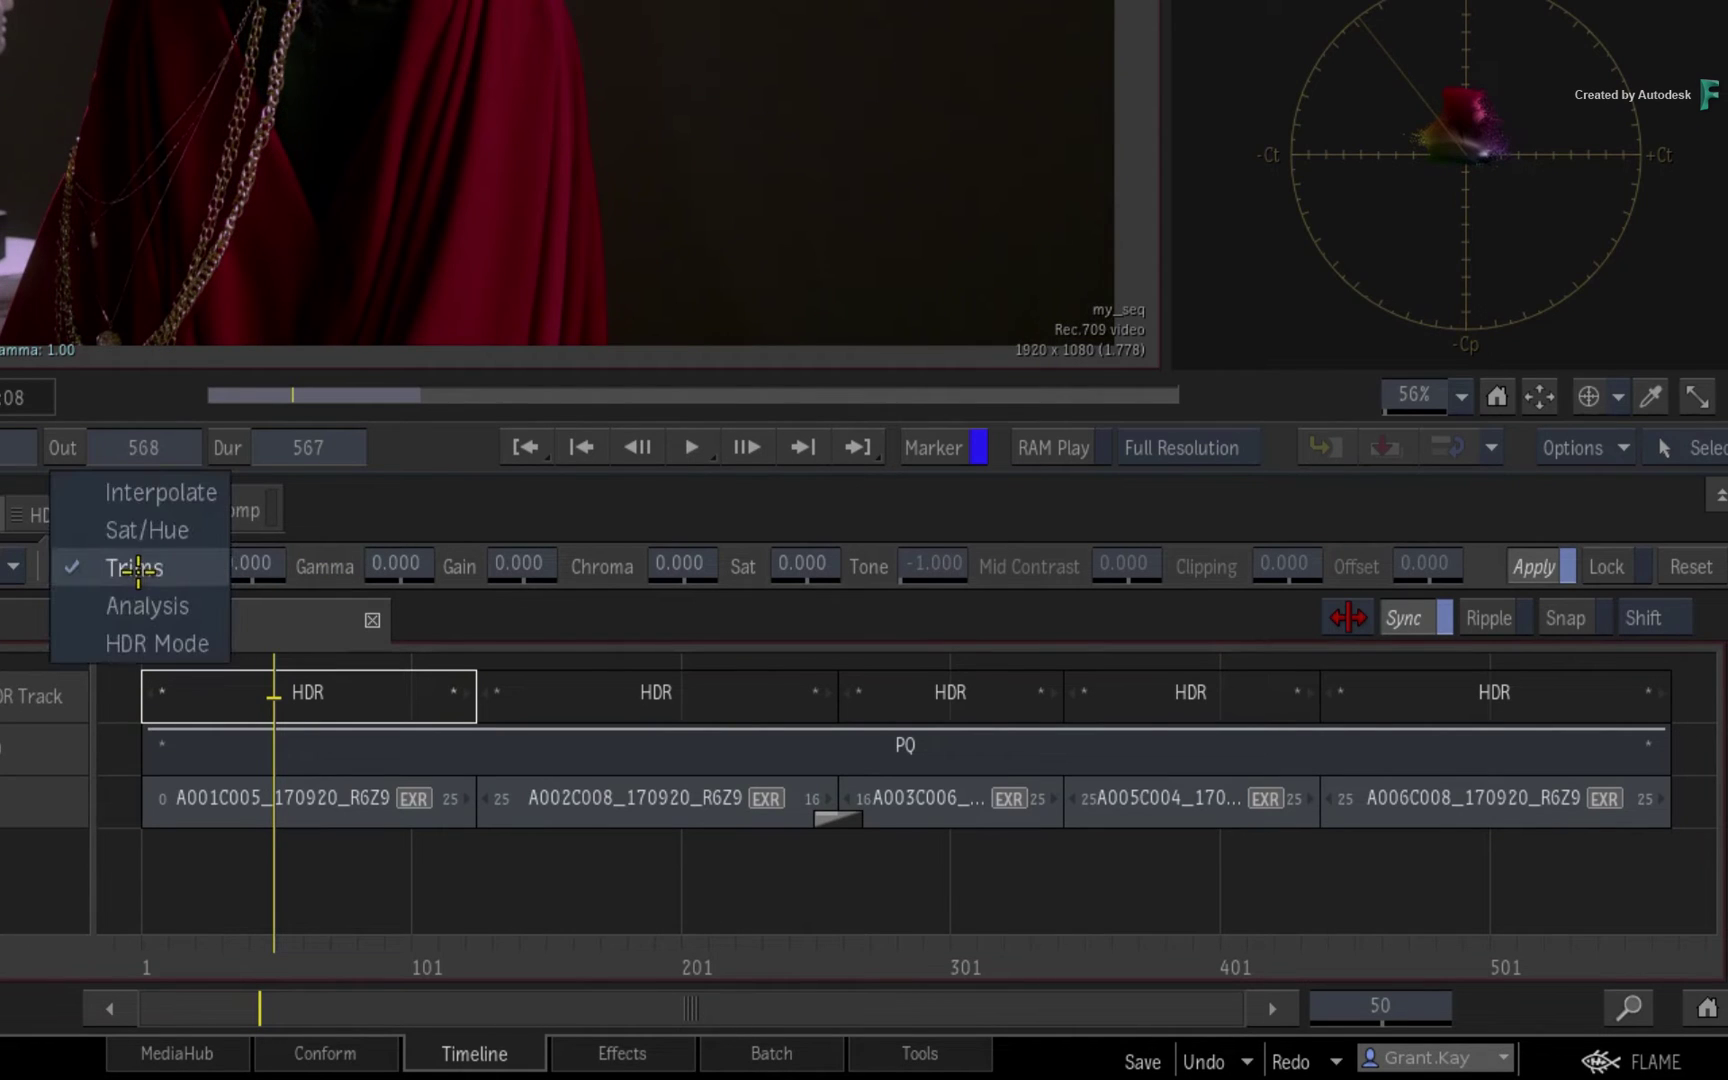
pyautogui.click(200, 568)
pyautogui.click(170, 568)
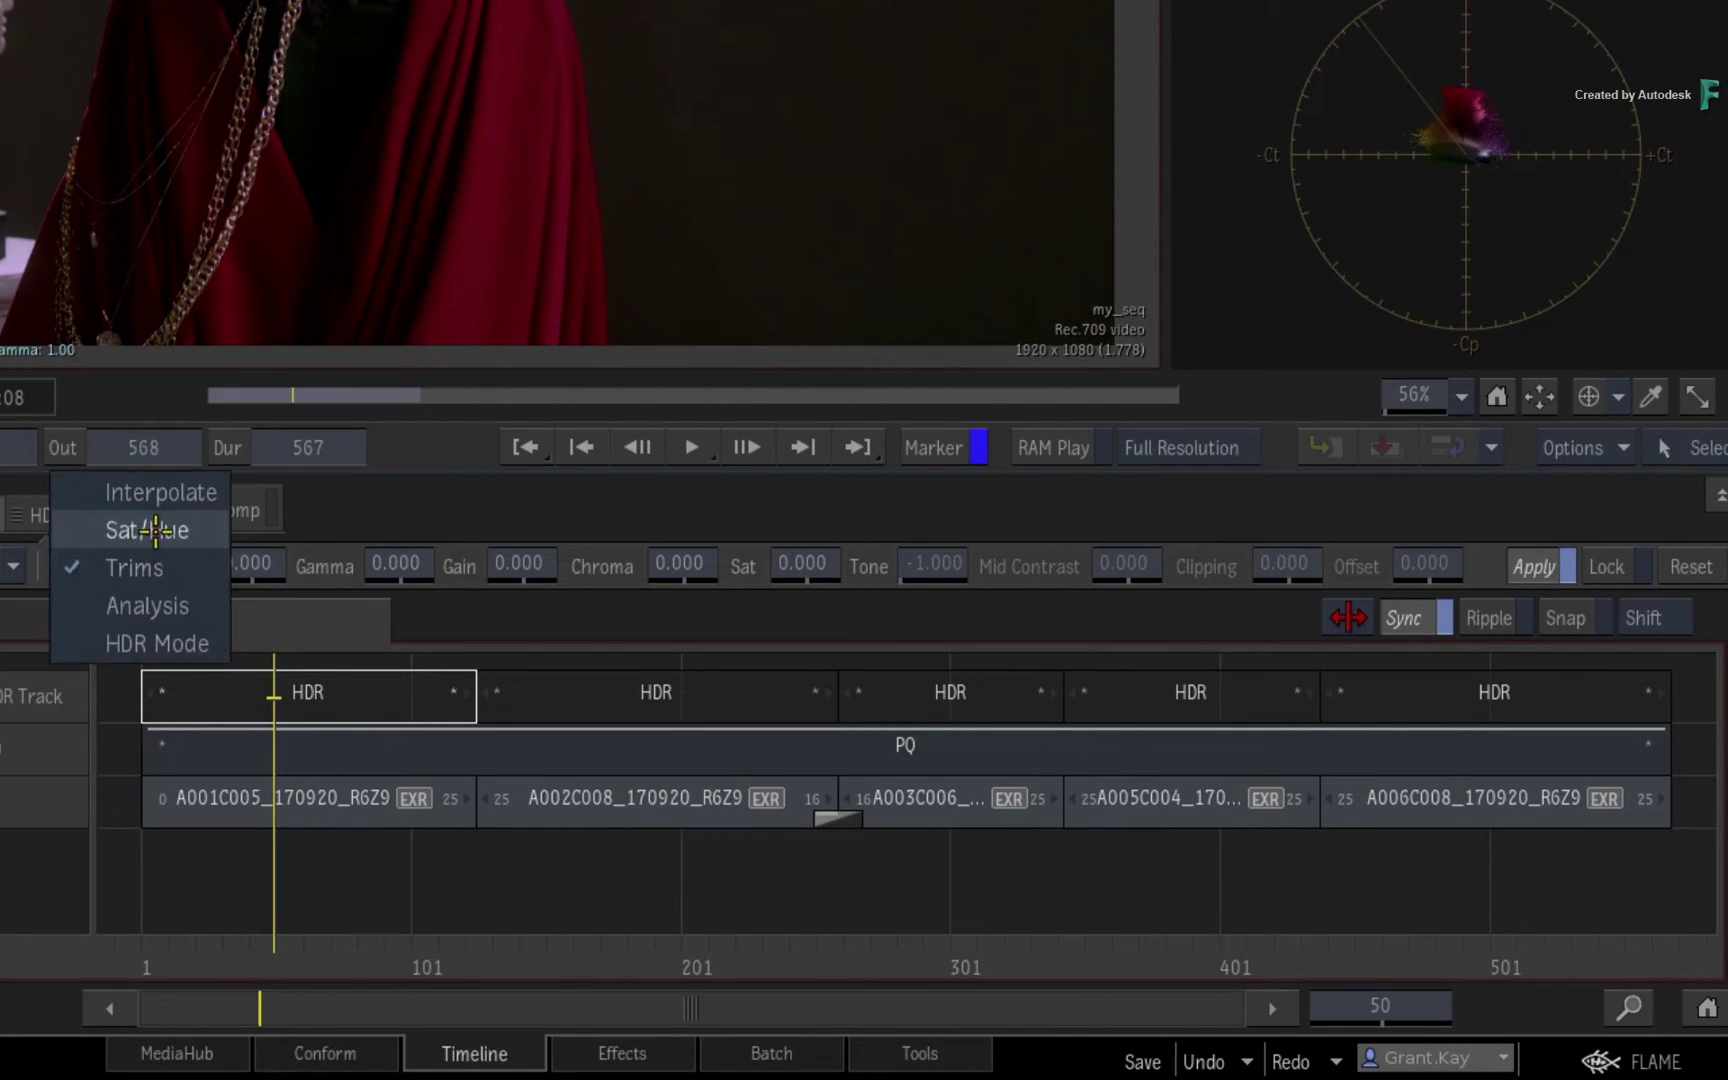
pyautogui.click(141, 530)
pyautogui.click(126, 563)
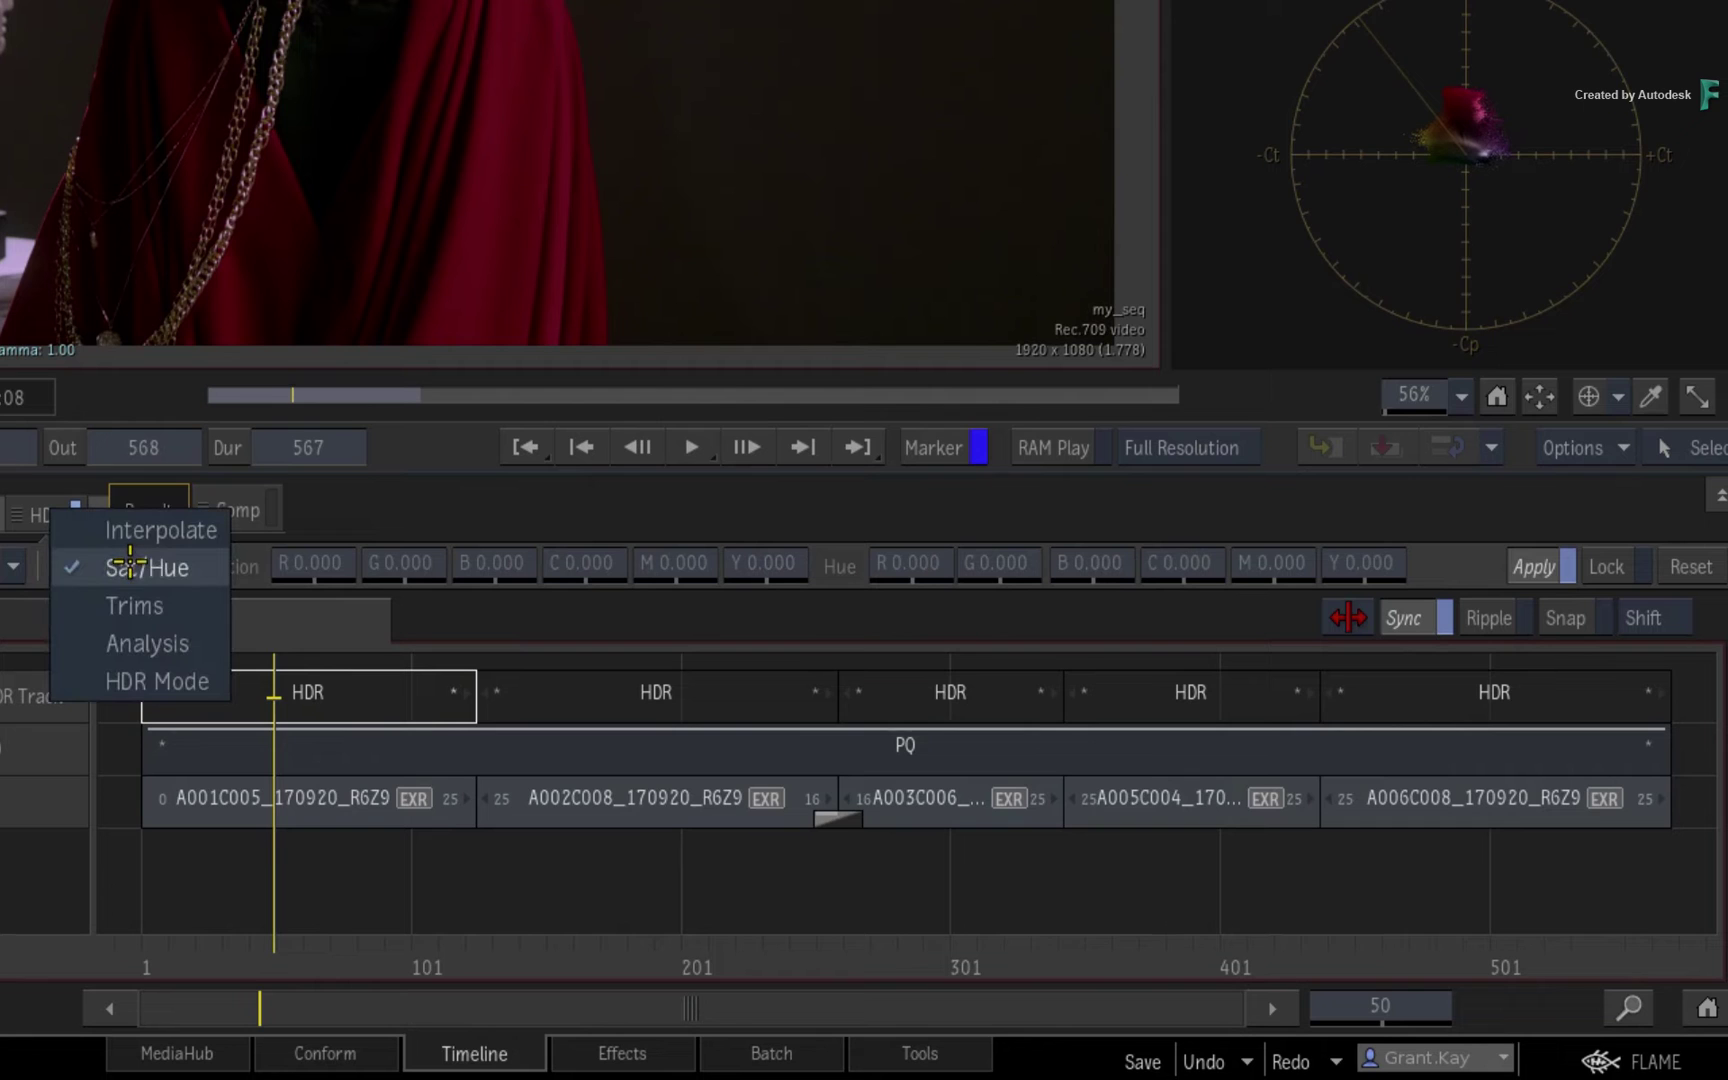
pyautogui.click(134, 605)
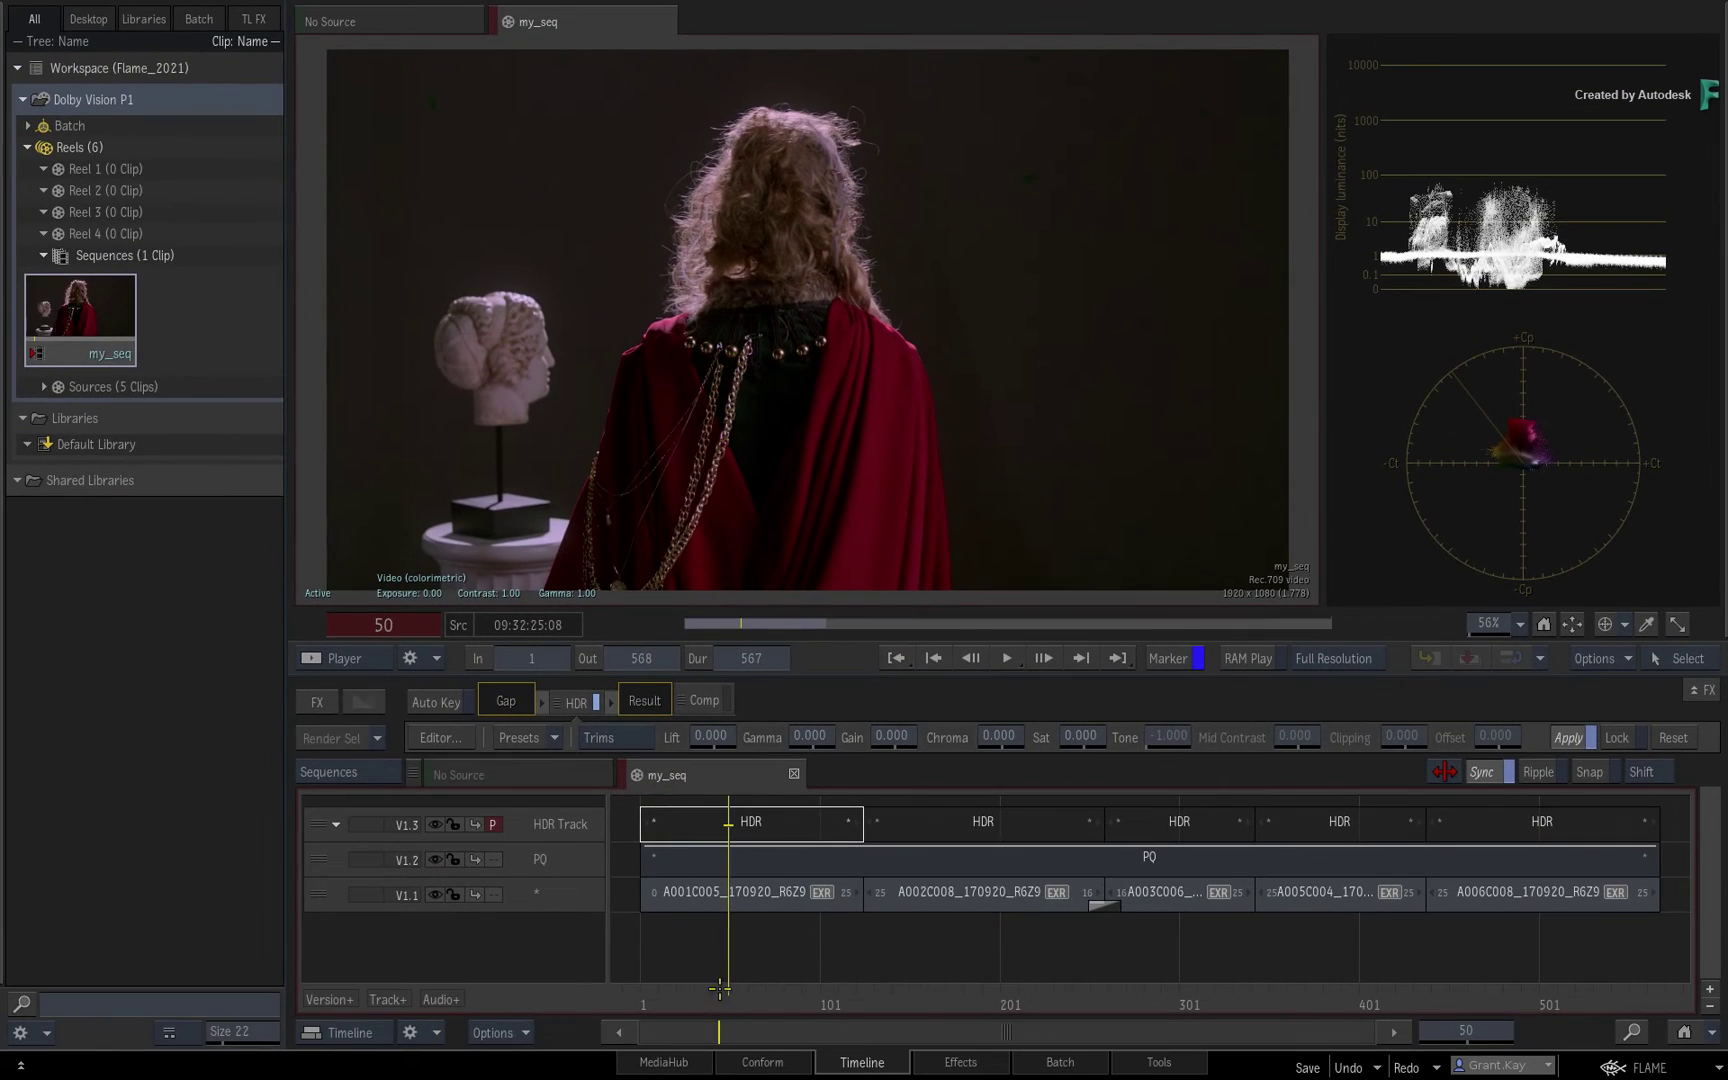
pyautogui.moveTo(719, 988); pyautogui.dragTo(712, 908)
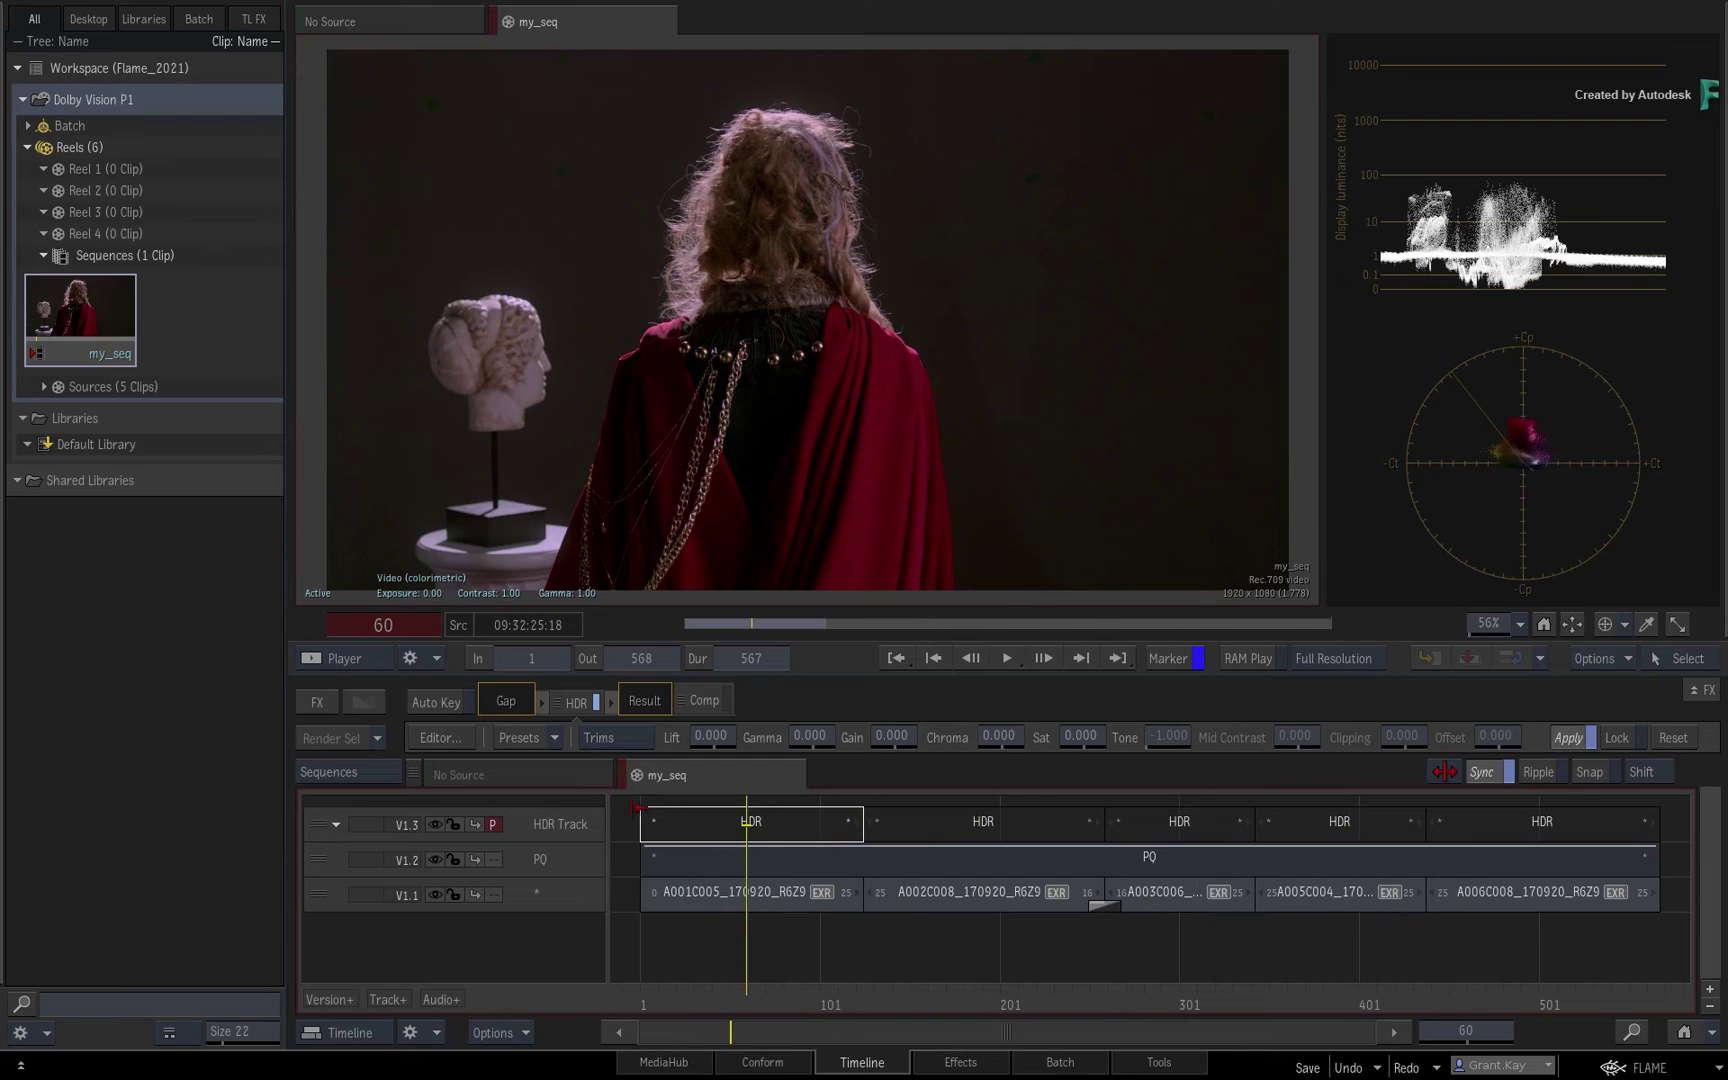
pyautogui.doubleClick(575, 700)
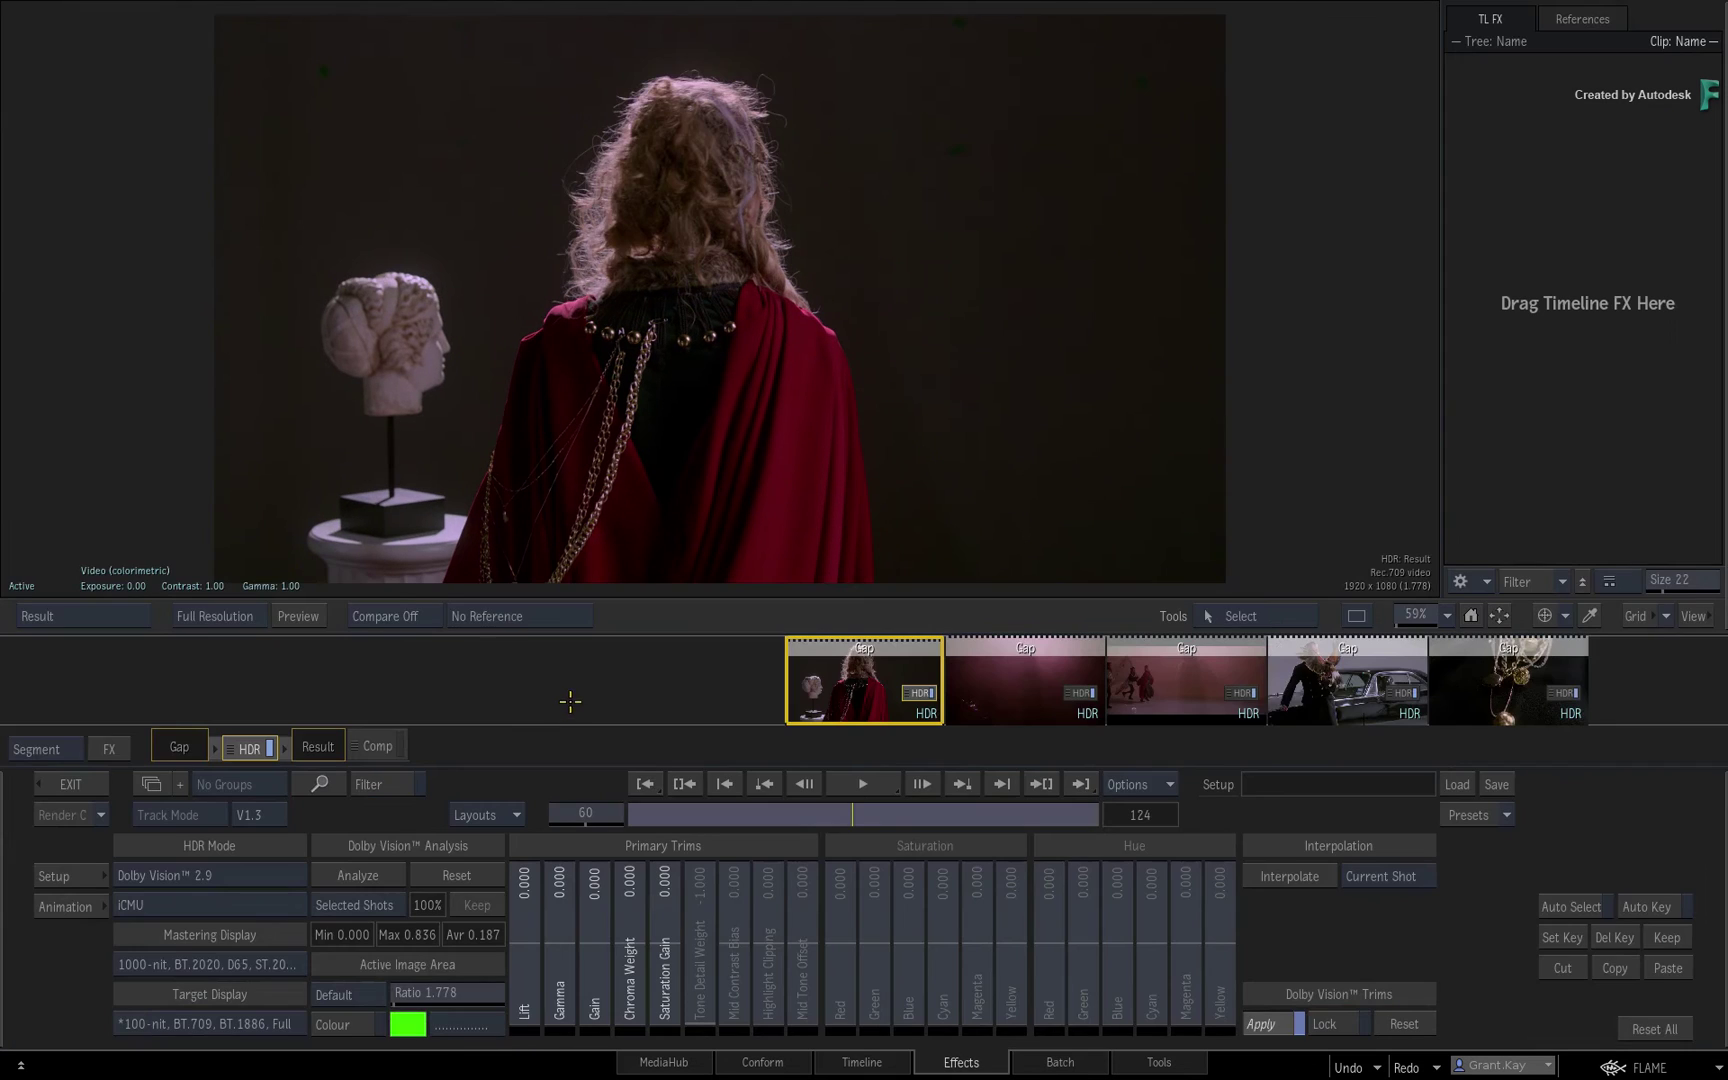
pyautogui.moveTo(687, 808); pyautogui.dragTo(1097, 736)
pyautogui.click(1311, 689)
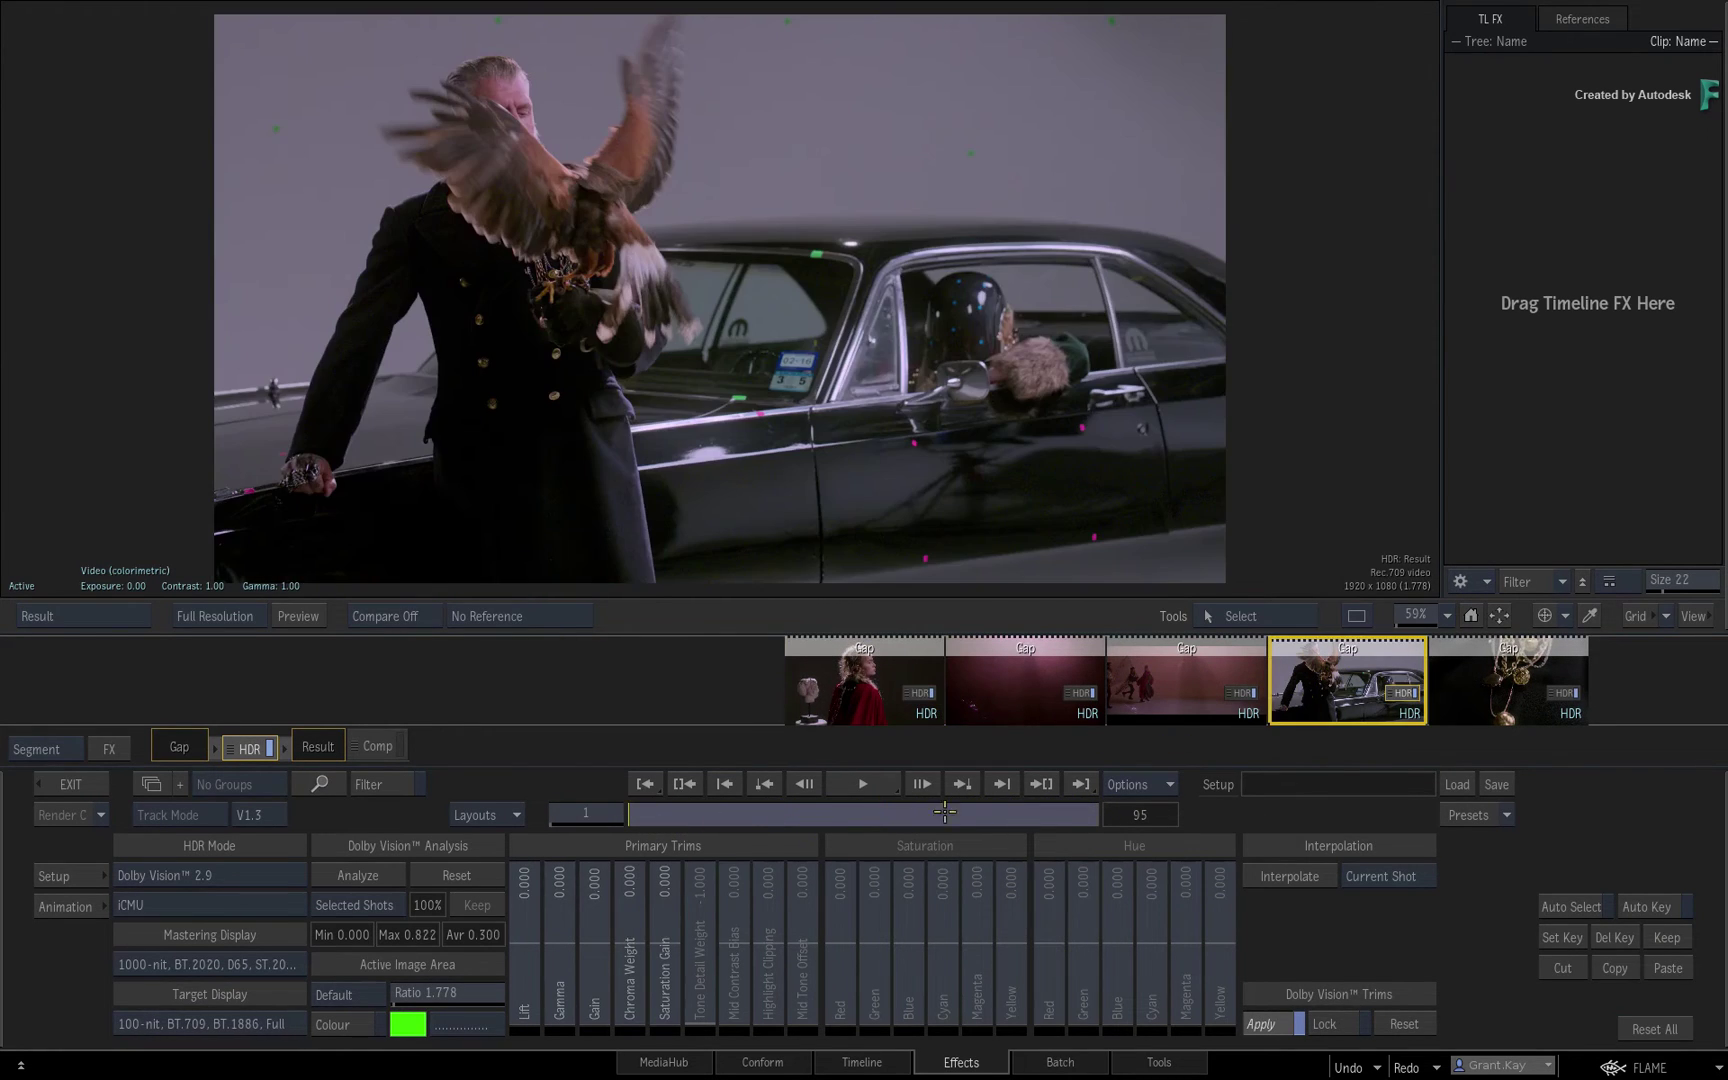
pyautogui.moveTo(692, 814); pyautogui.dragTo(678, 814)
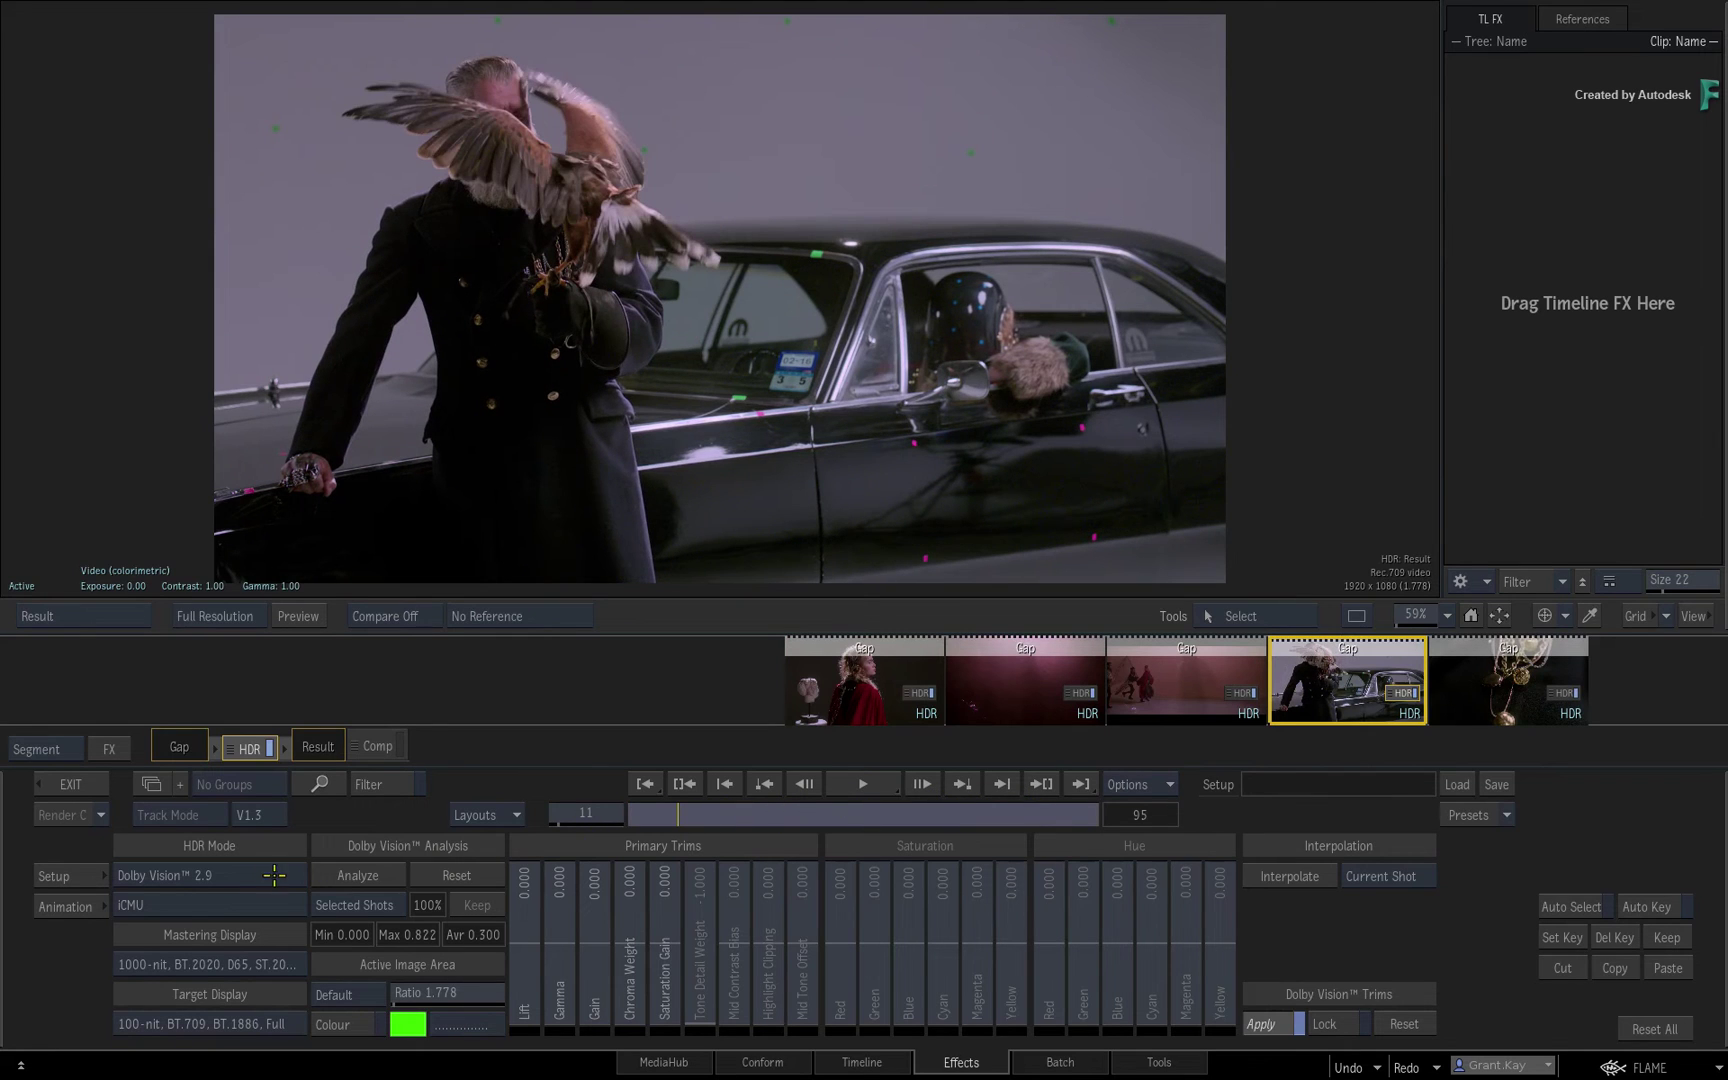
pyautogui.click(255, 873)
pyautogui.click(237, 848)
pyautogui.click(237, 873)
pyautogui.click(236, 899)
pyautogui.moveTo(678, 818); pyautogui.dragTo(568, 826)
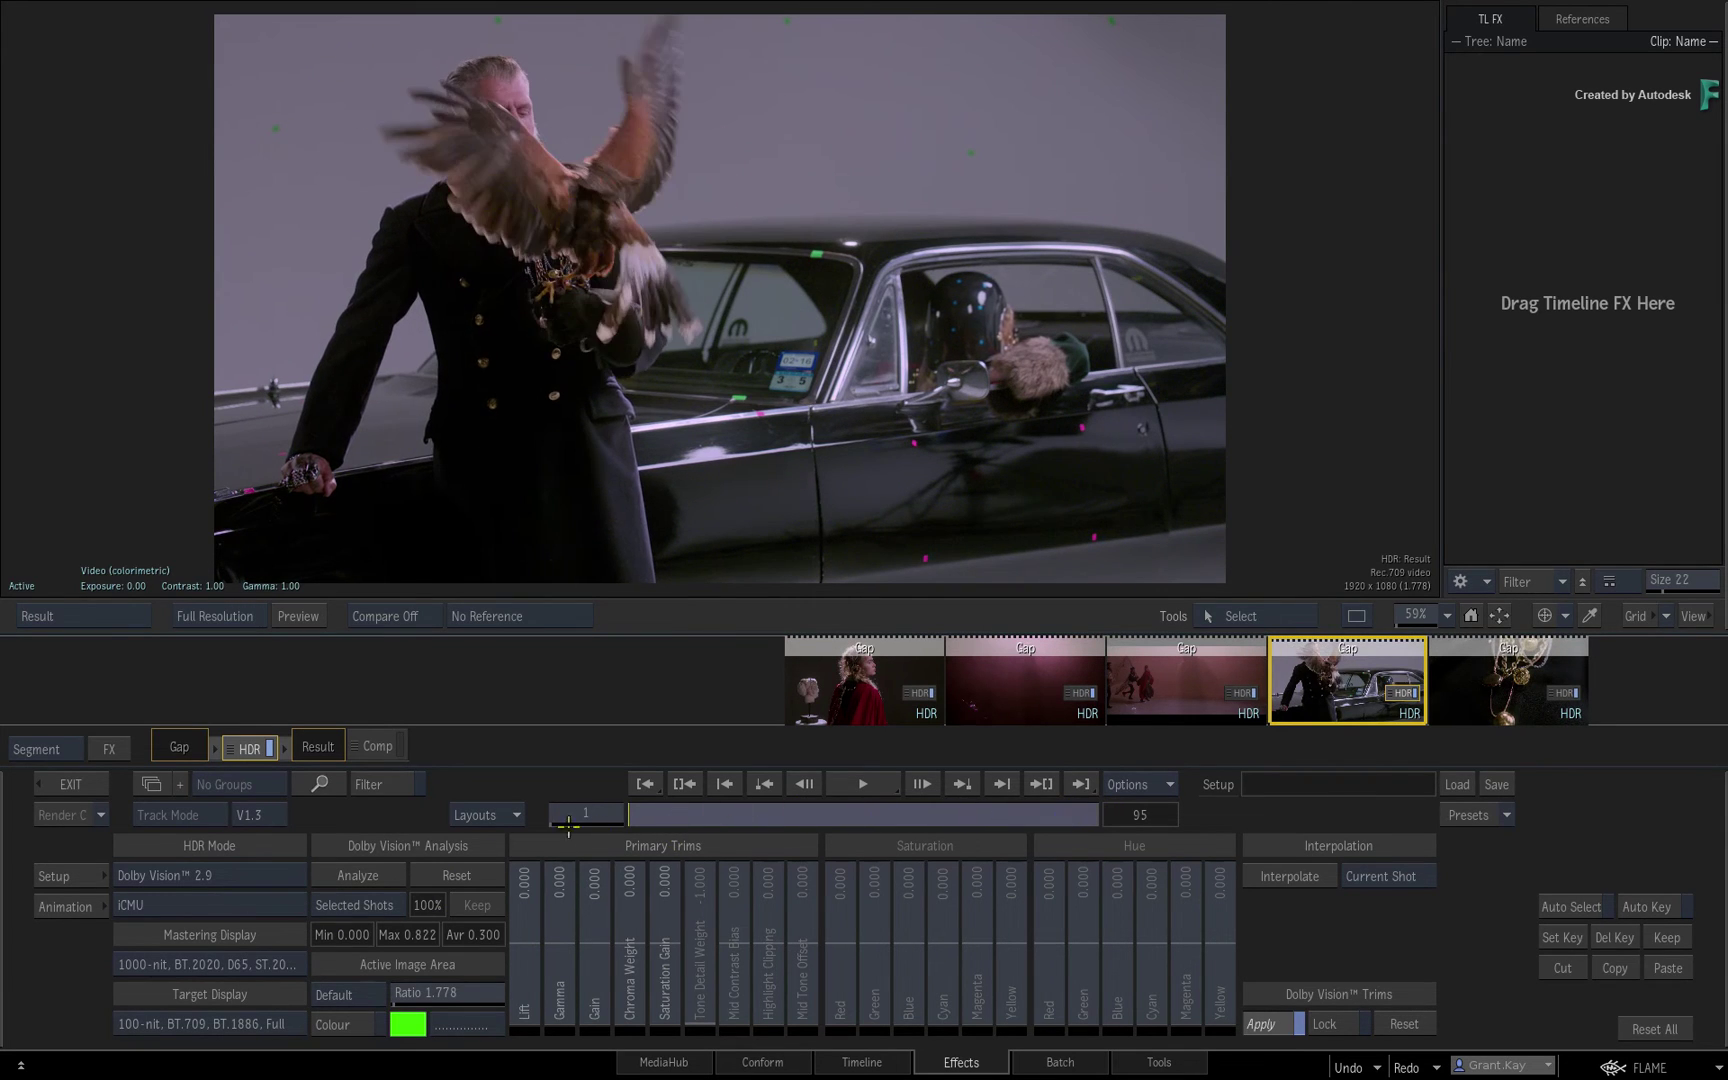
# Close the Dolby Vision editor, browse MediaHub to Dolby_Vision_Outputs, and drop my_seq there for export.
pyautogui.click(60, 787)
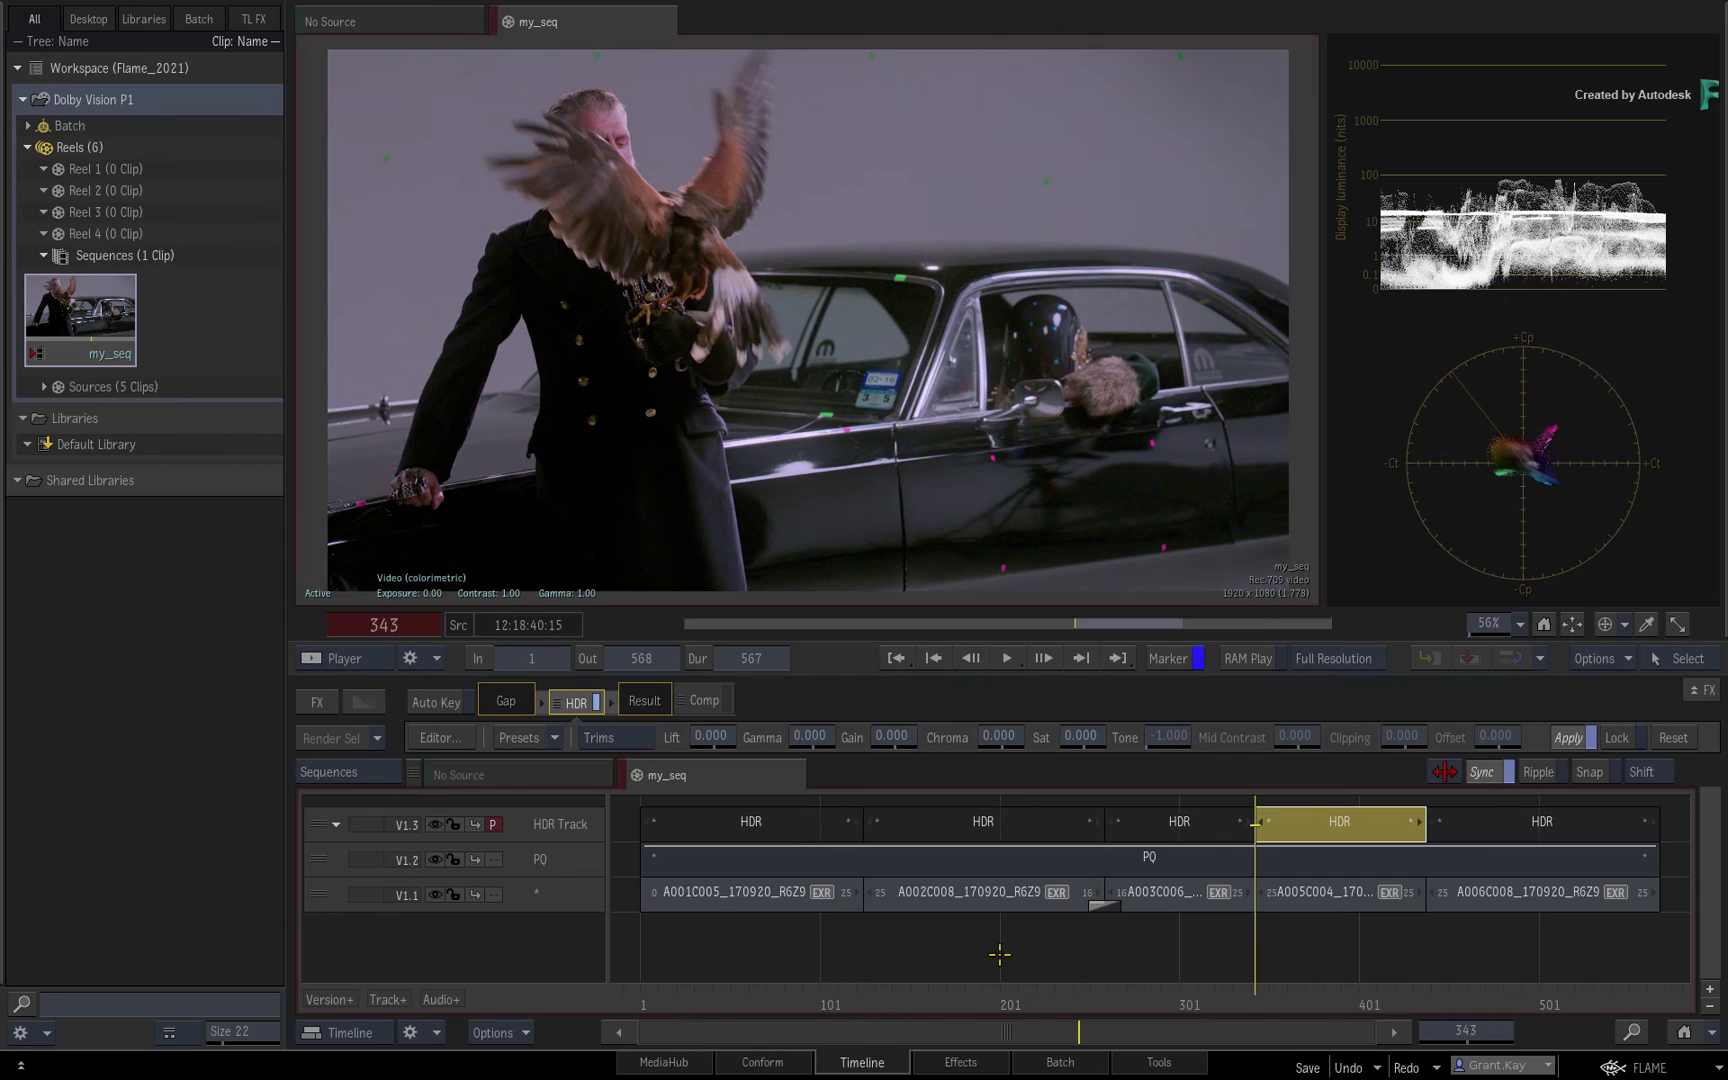
pyautogui.moveTo(1238, 989); pyautogui.dragTo(663, 1034)
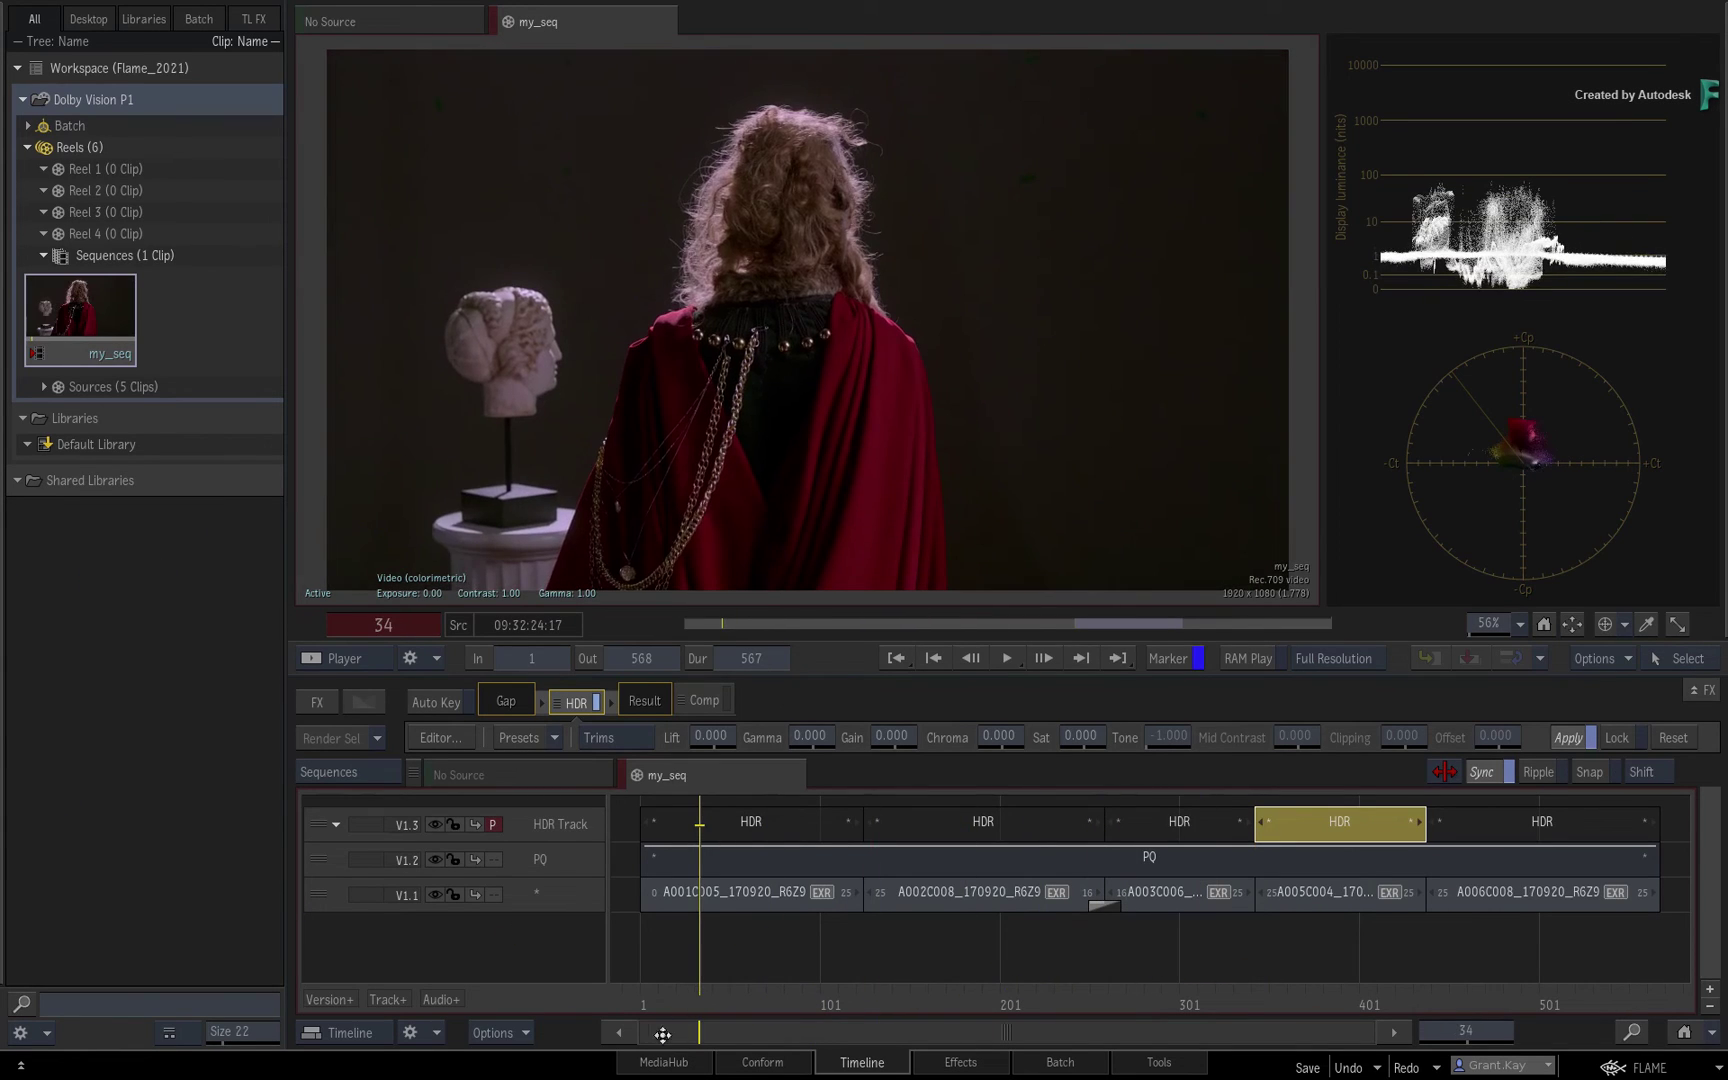
pyautogui.click(660, 1058)
pyautogui.doubleClick(433, 146)
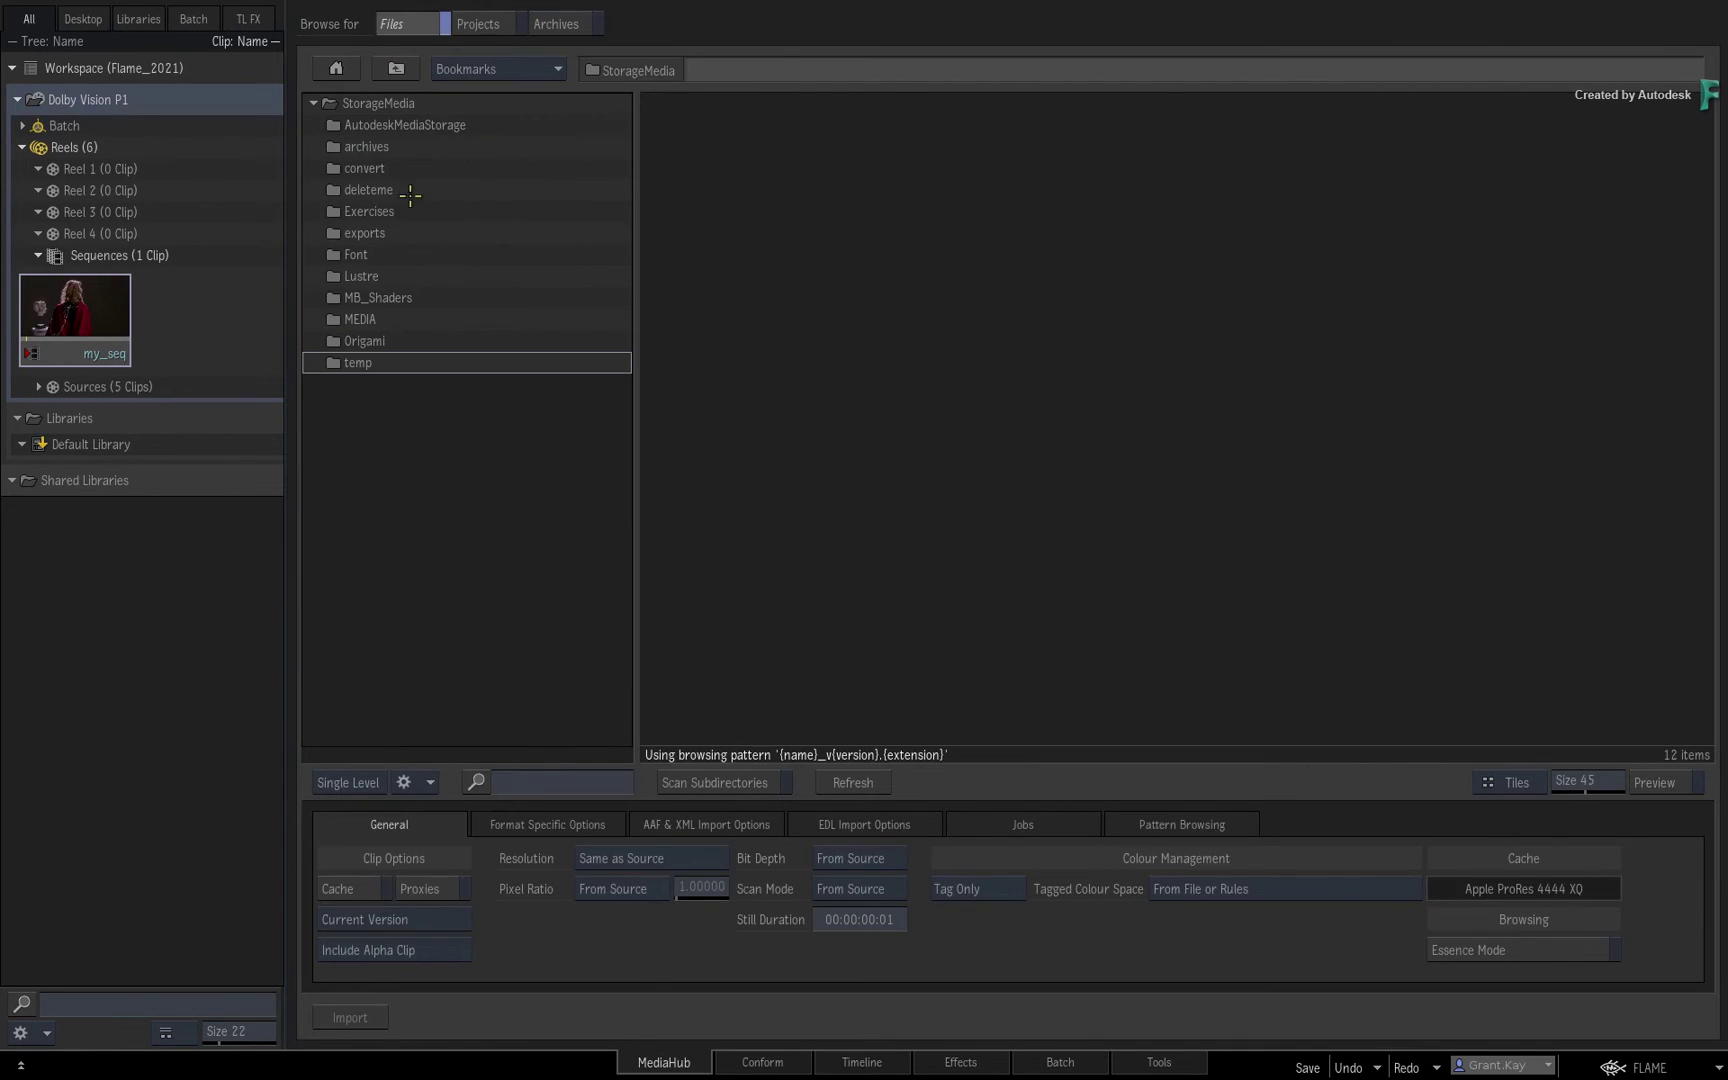
pyautogui.doubleClick(412, 197)
pyautogui.doubleClick(390, 374)
pyautogui.doubleClick(420, 129)
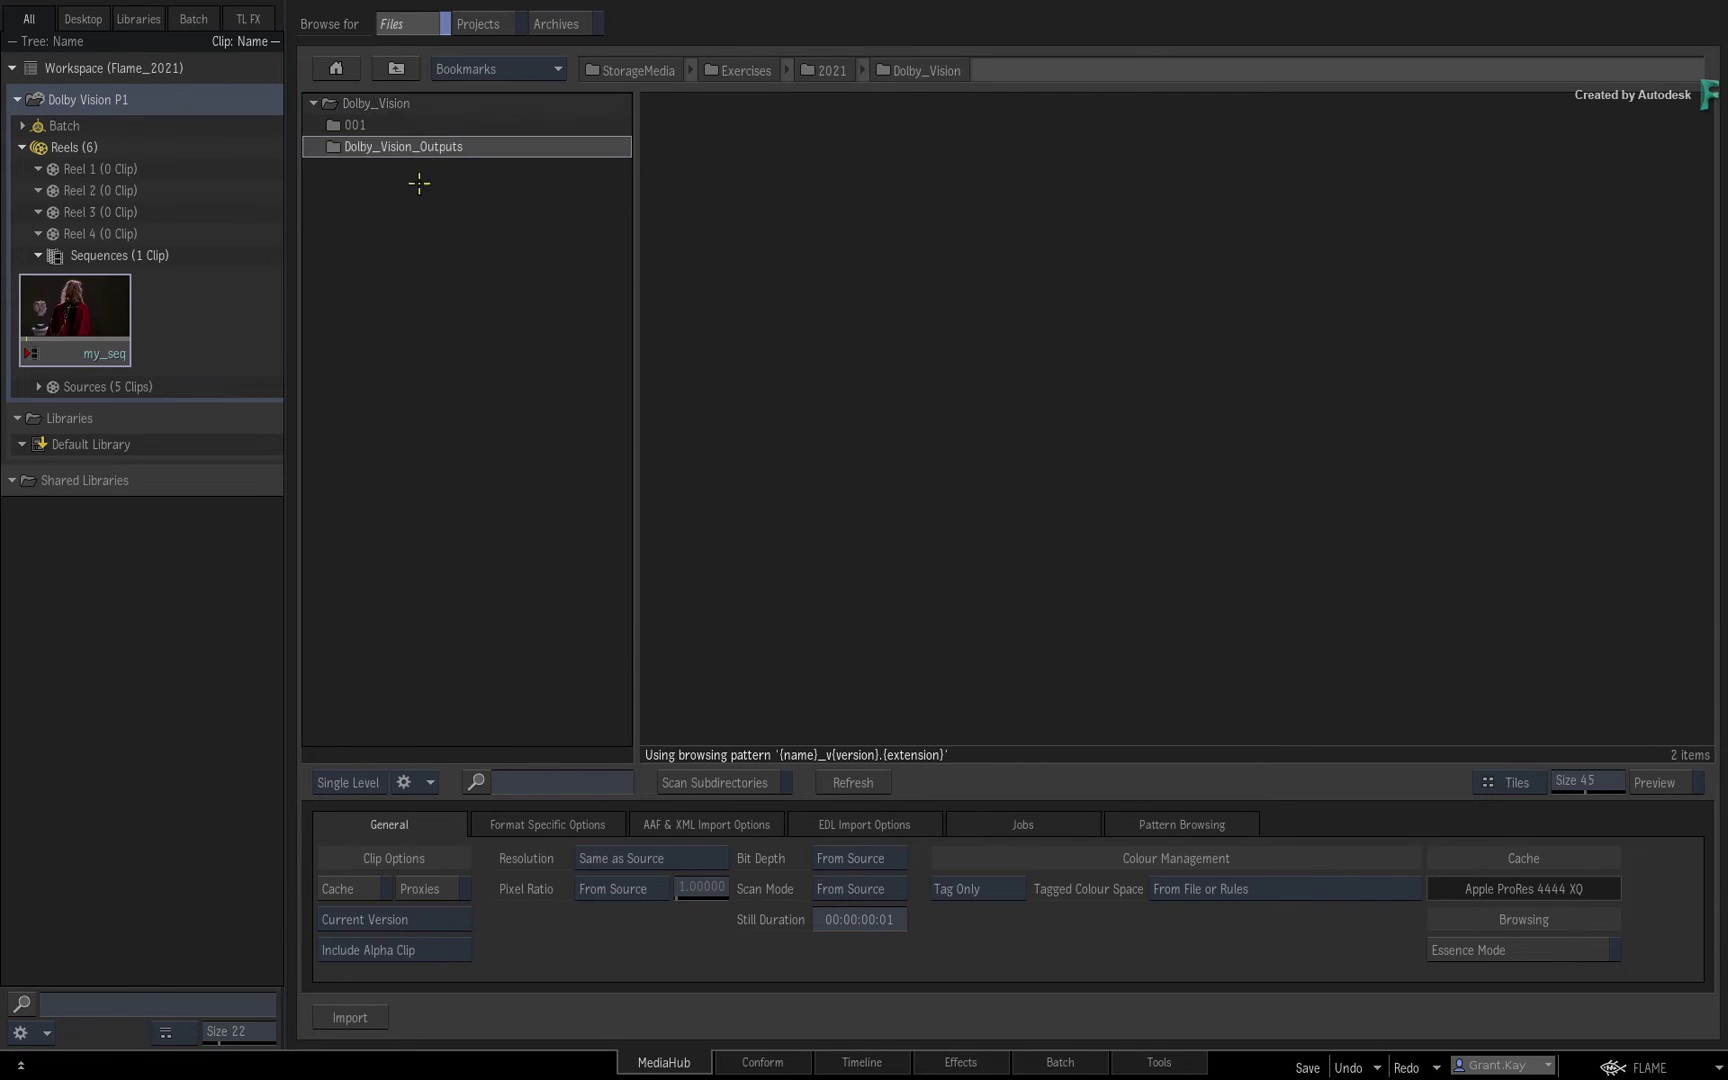
pyautogui.doubleClick(418, 145)
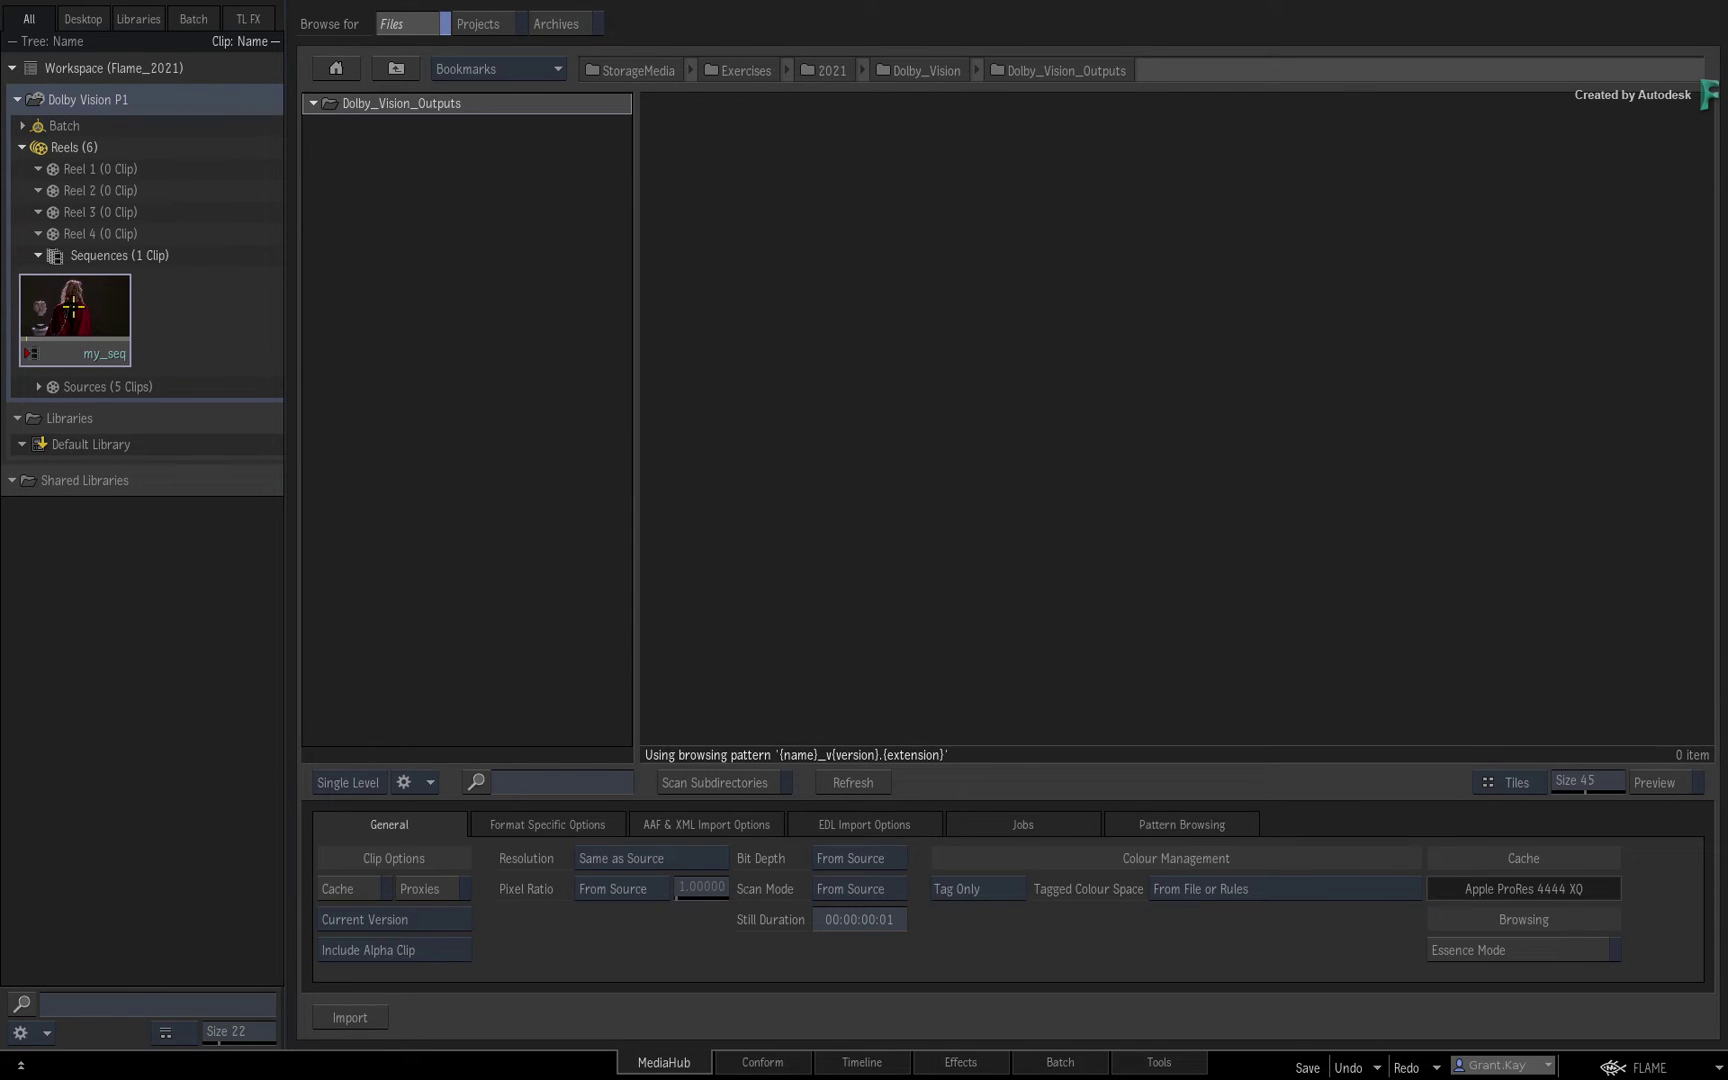
pyautogui.moveTo(72, 308); pyautogui.dragTo(860, 451)
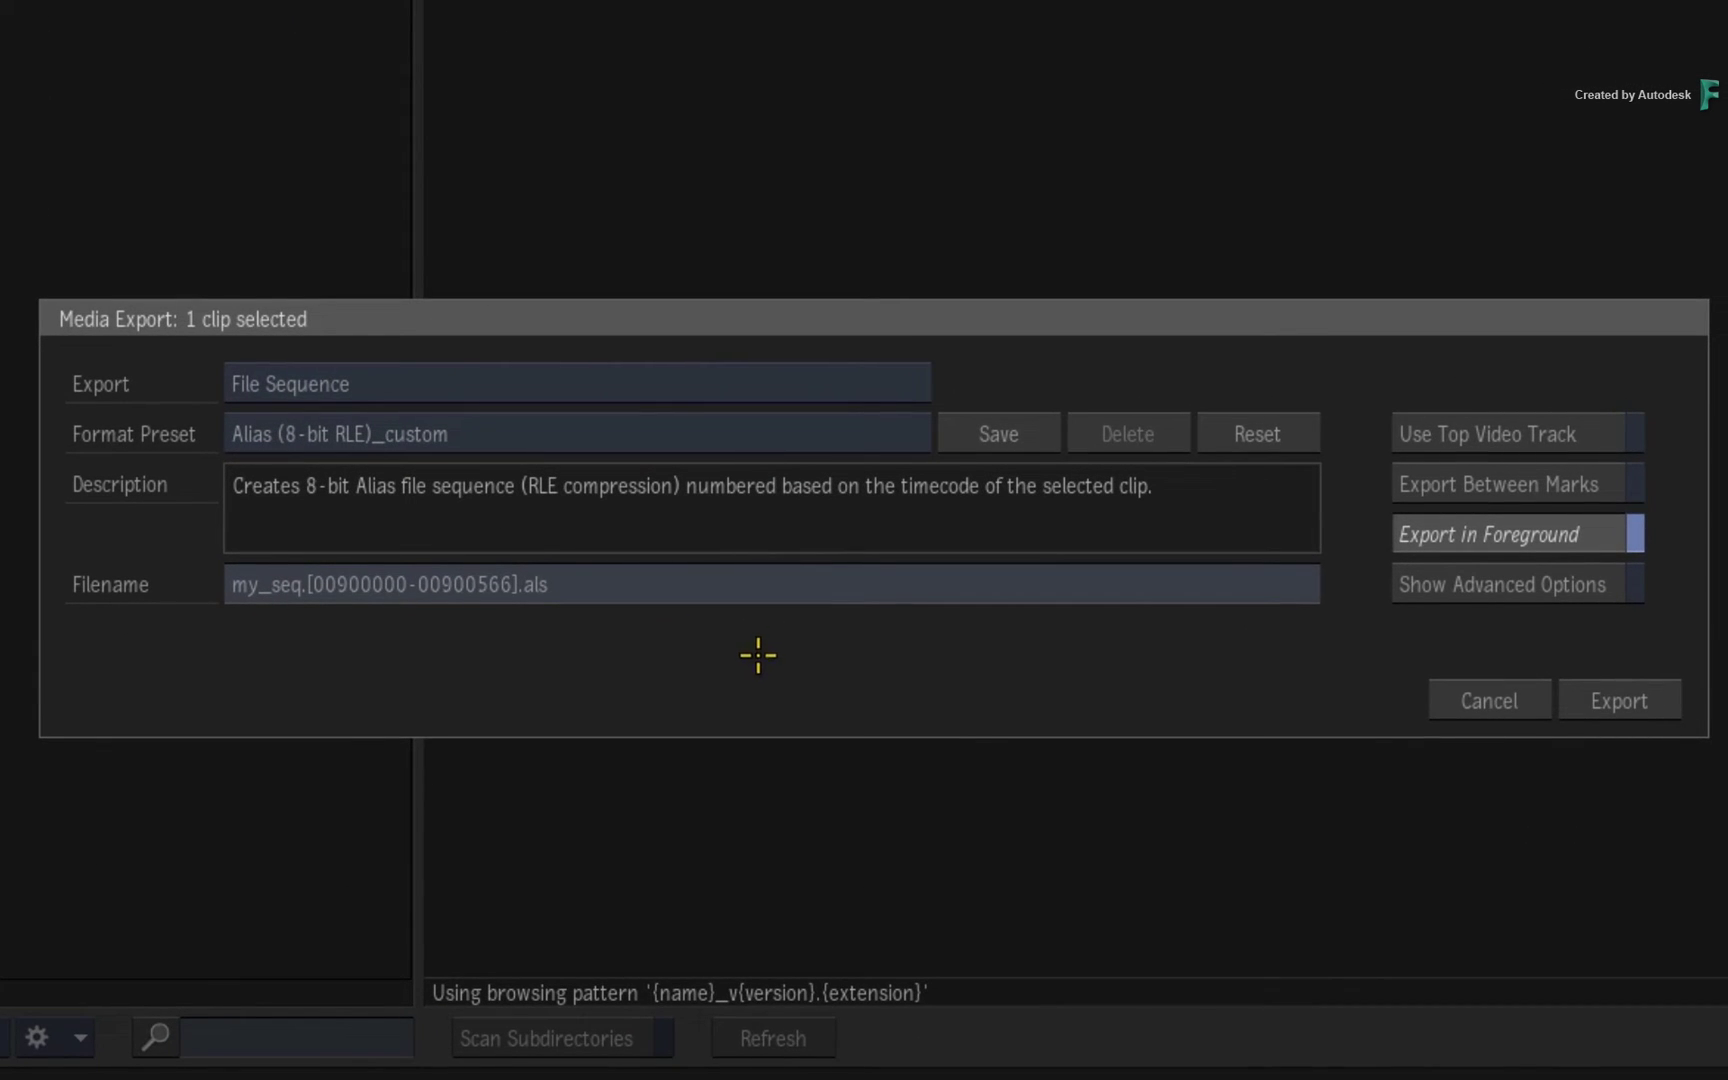
# Set the export type to Distribution Package with the Autodesk Dolby Vision 2.9 XML preset.
pyautogui.click(637, 372)
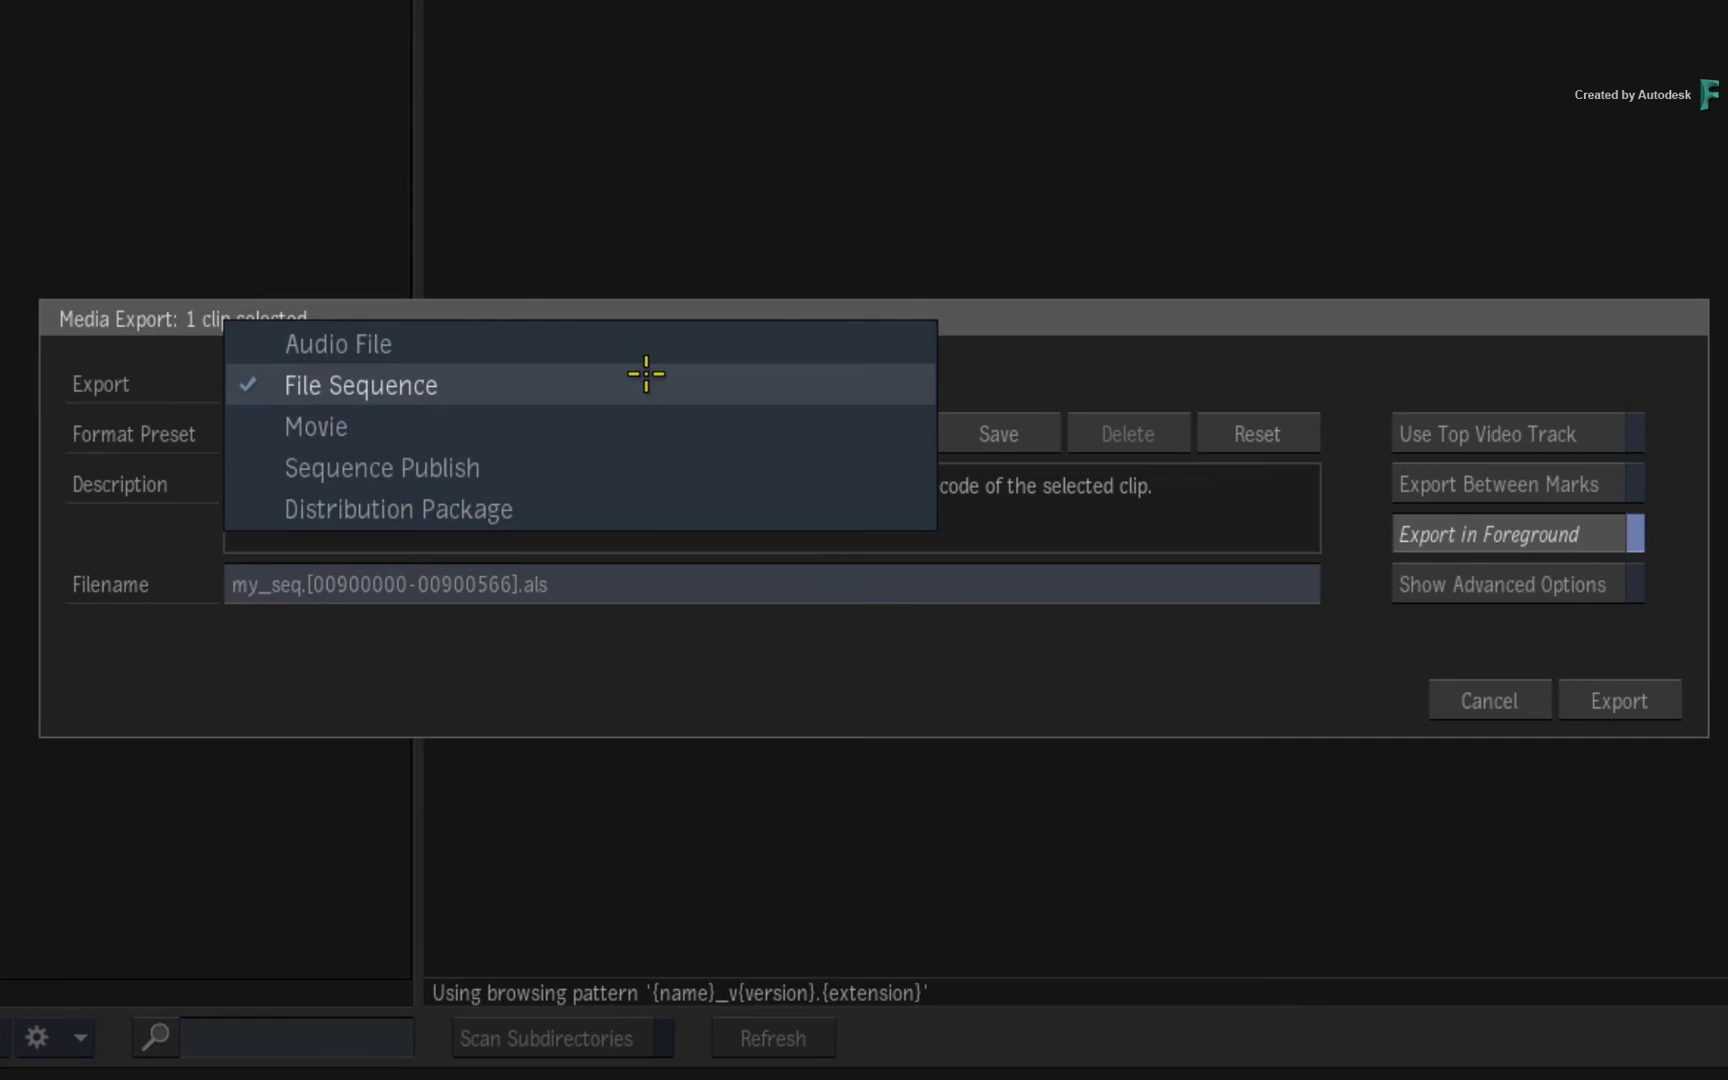
pyautogui.click(656, 505)
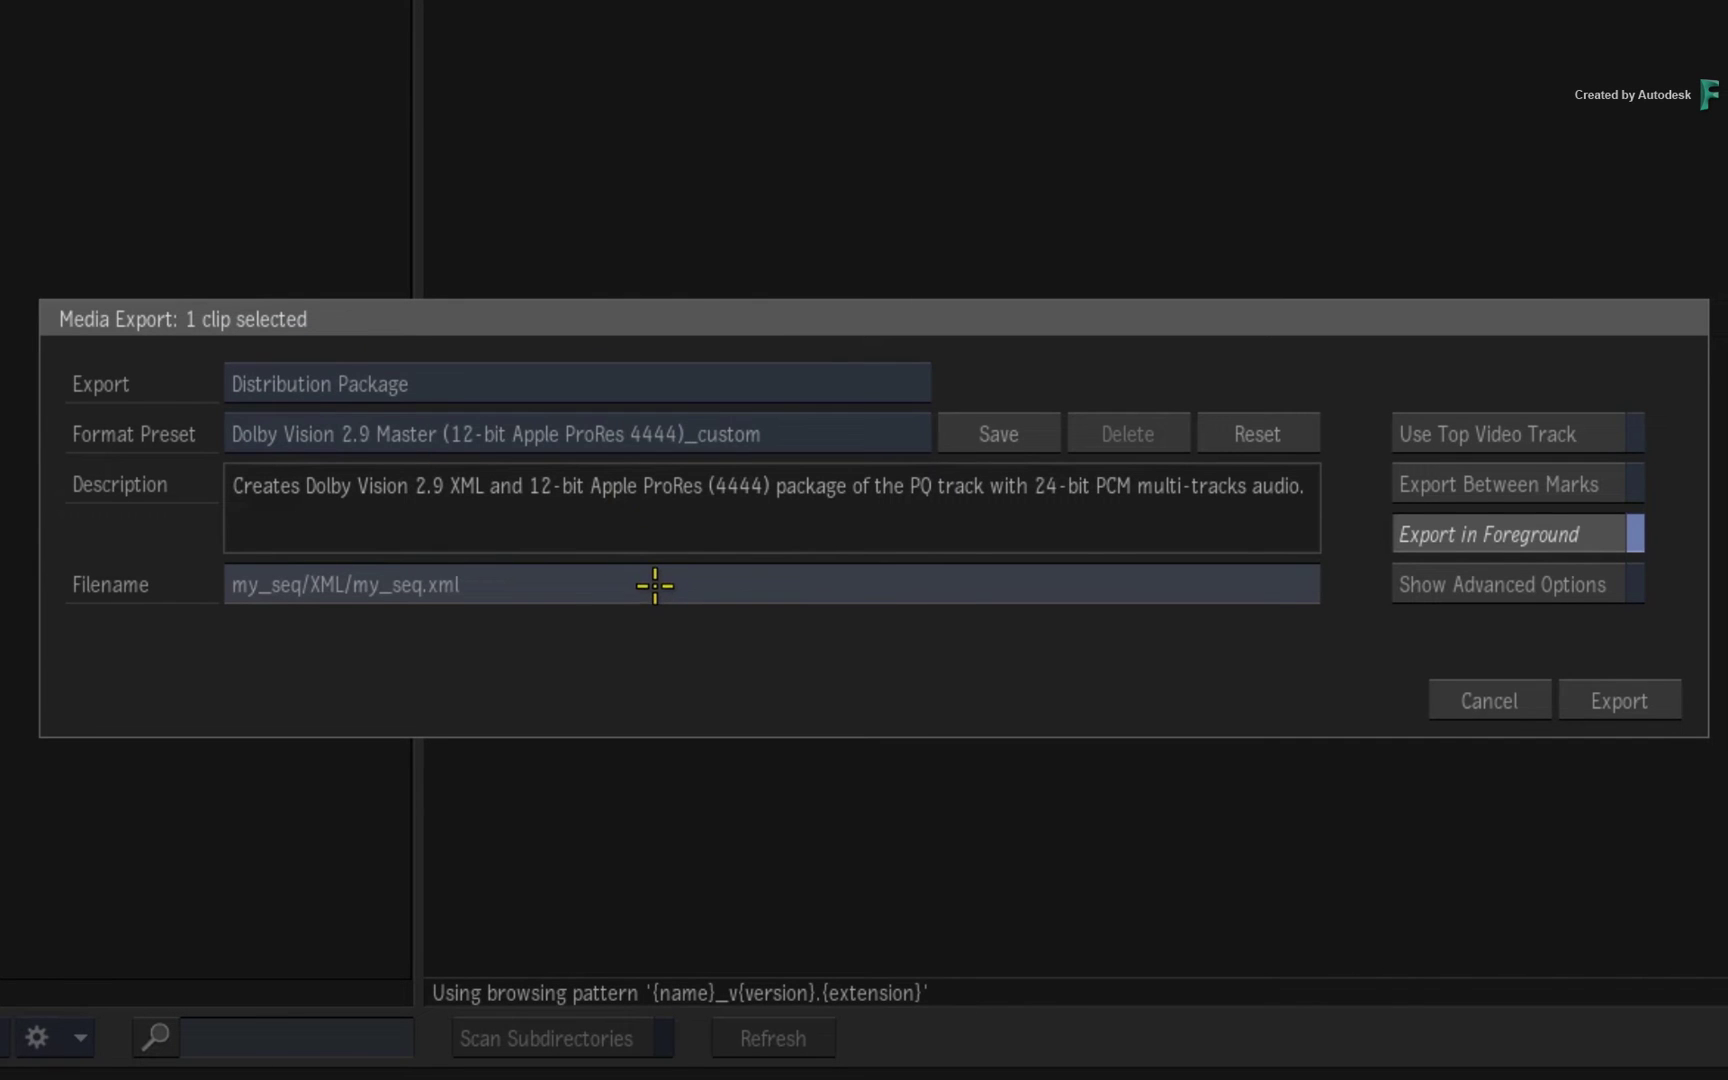
pyautogui.click(793, 435)
pyautogui.moveTo(812, 478)
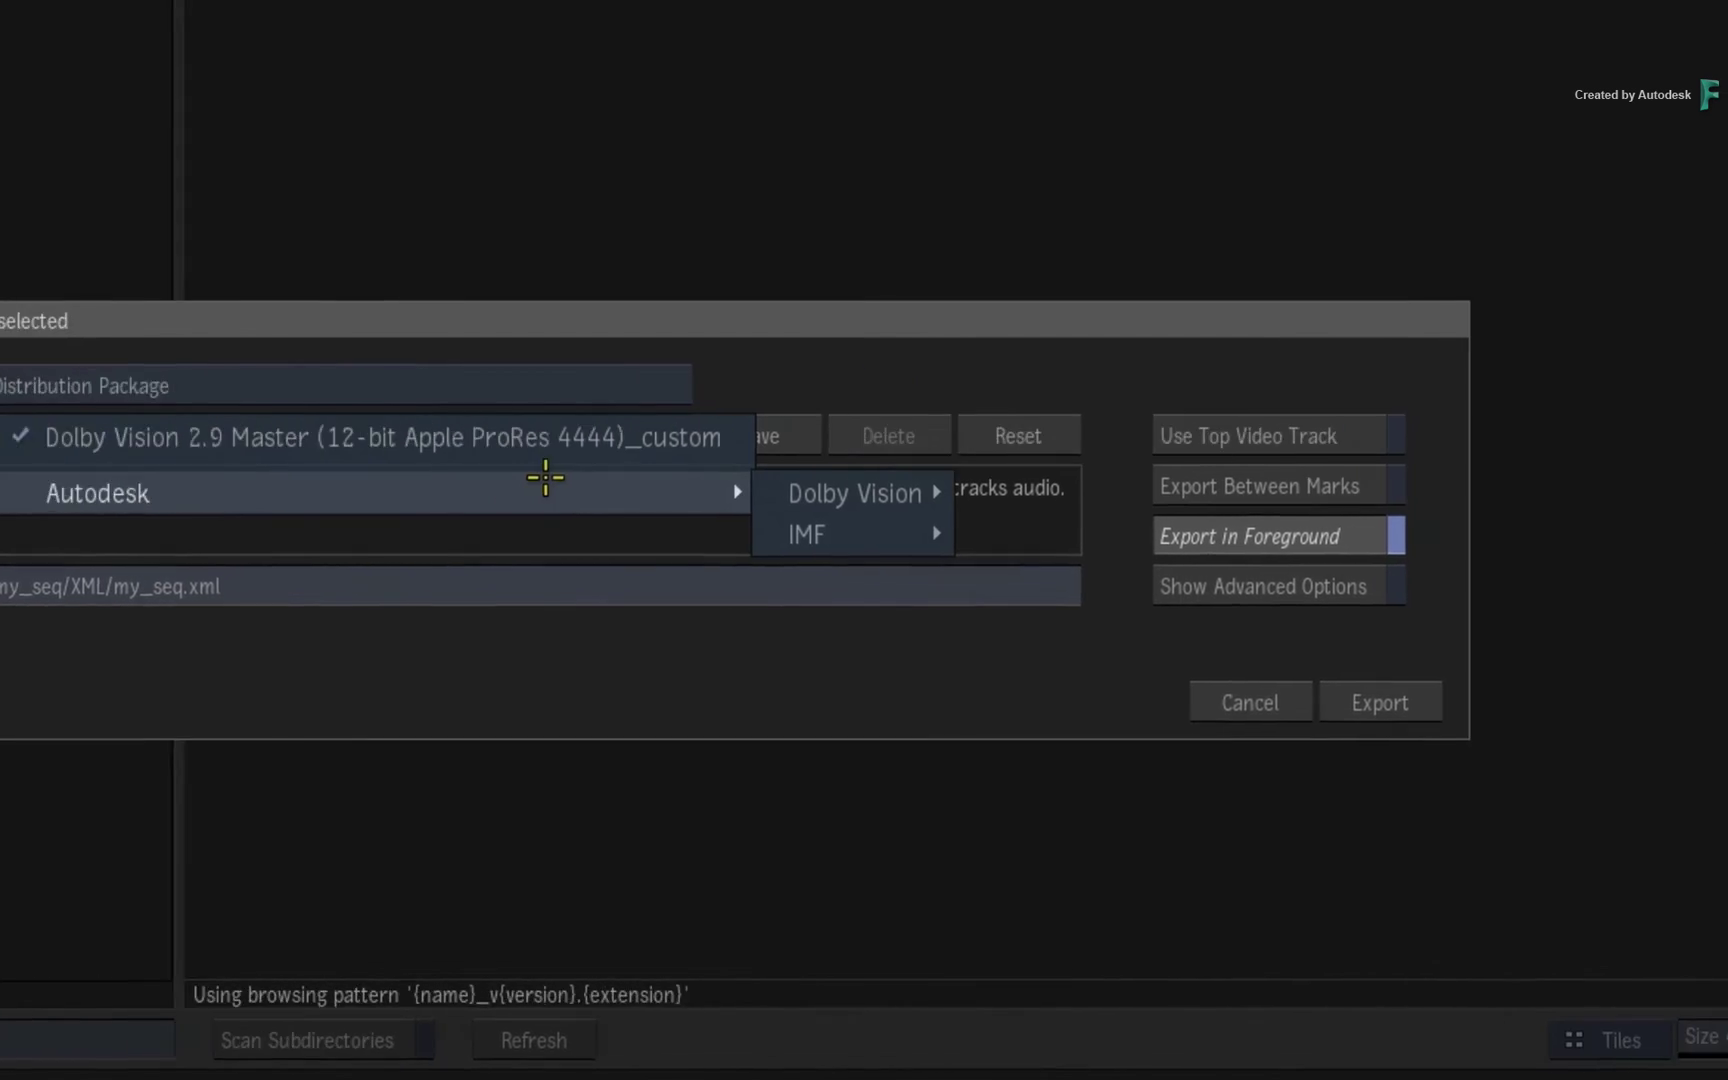
pyautogui.moveTo(545, 494)
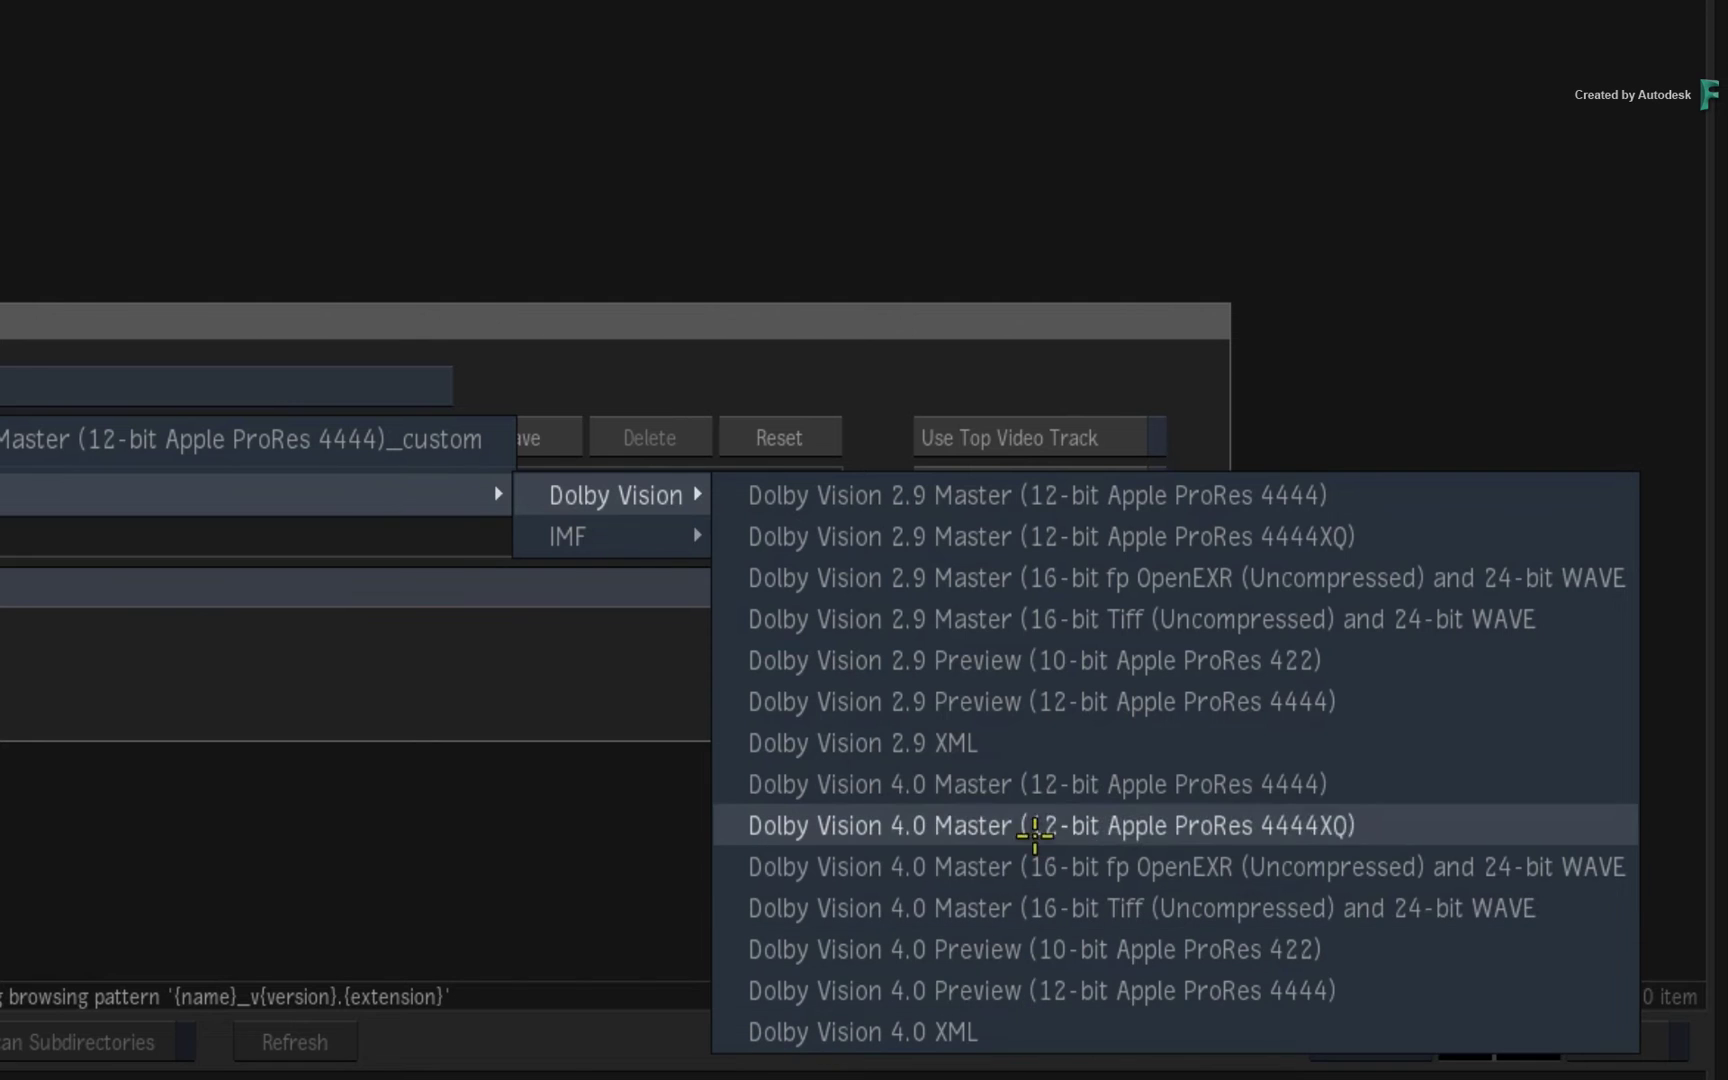
pyautogui.click(1039, 752)
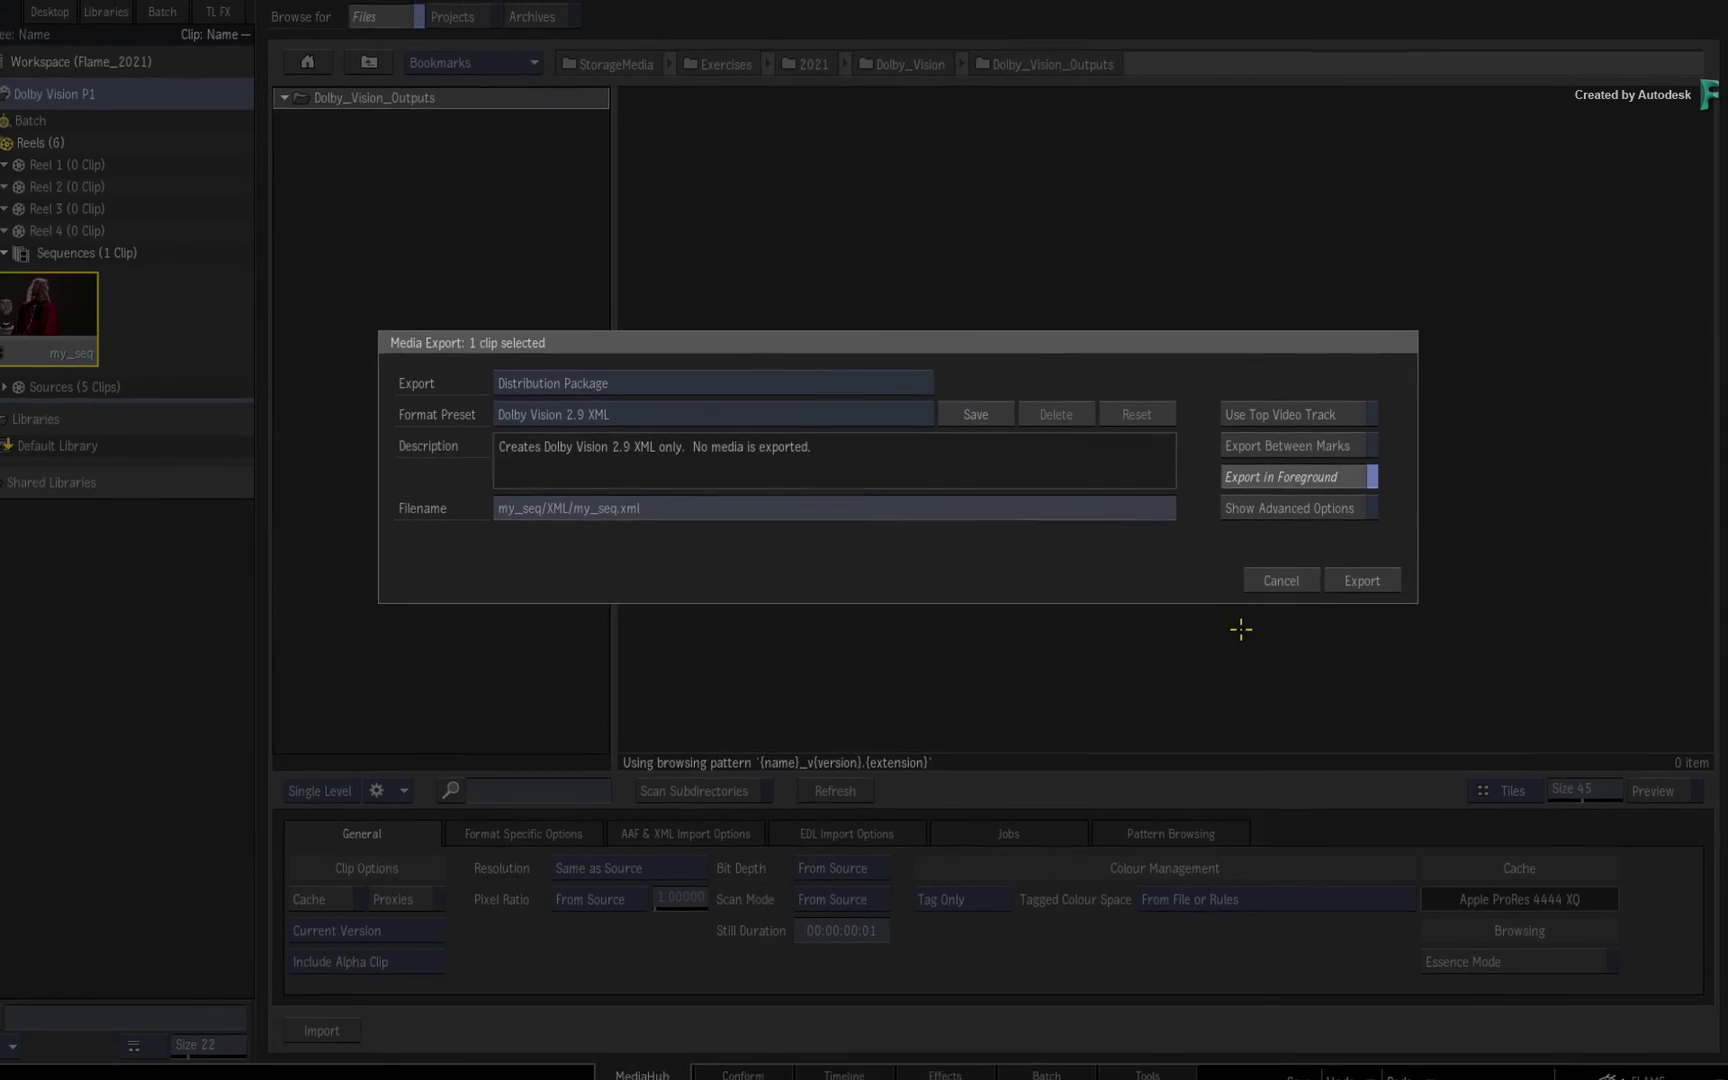
pyautogui.click(1351, 578)
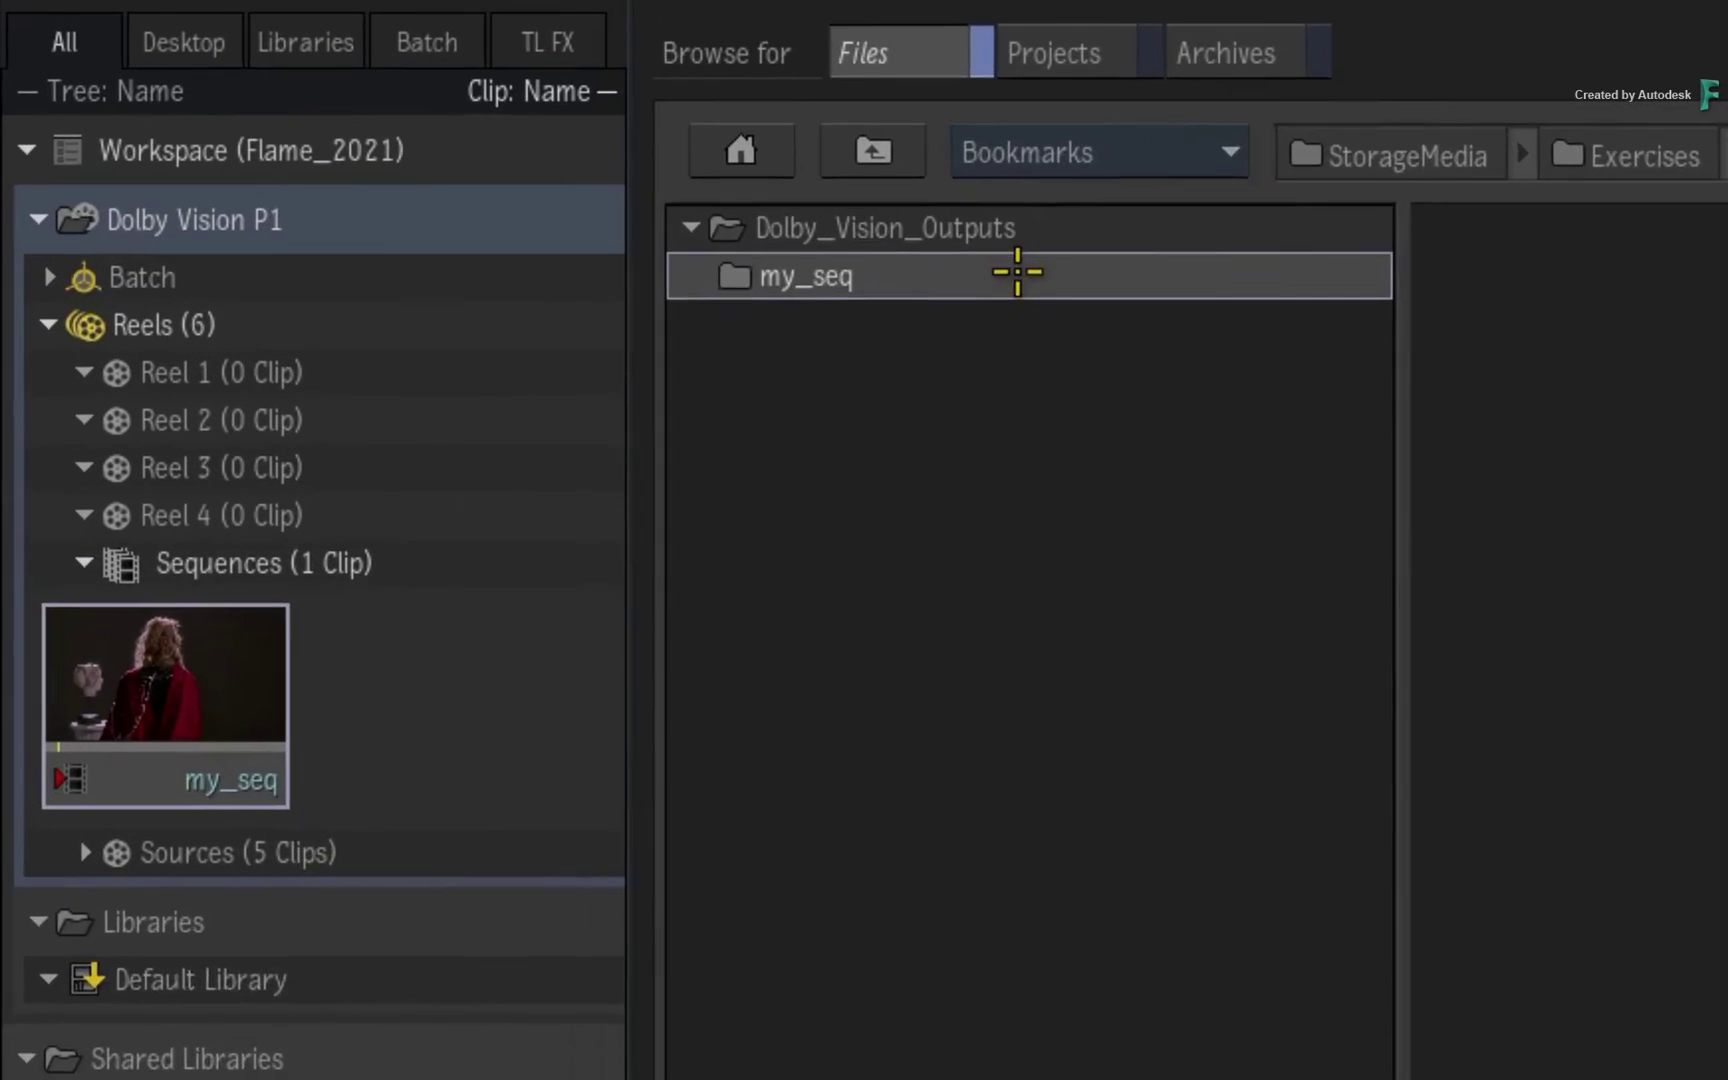
pyautogui.doubleClick(463, 125)
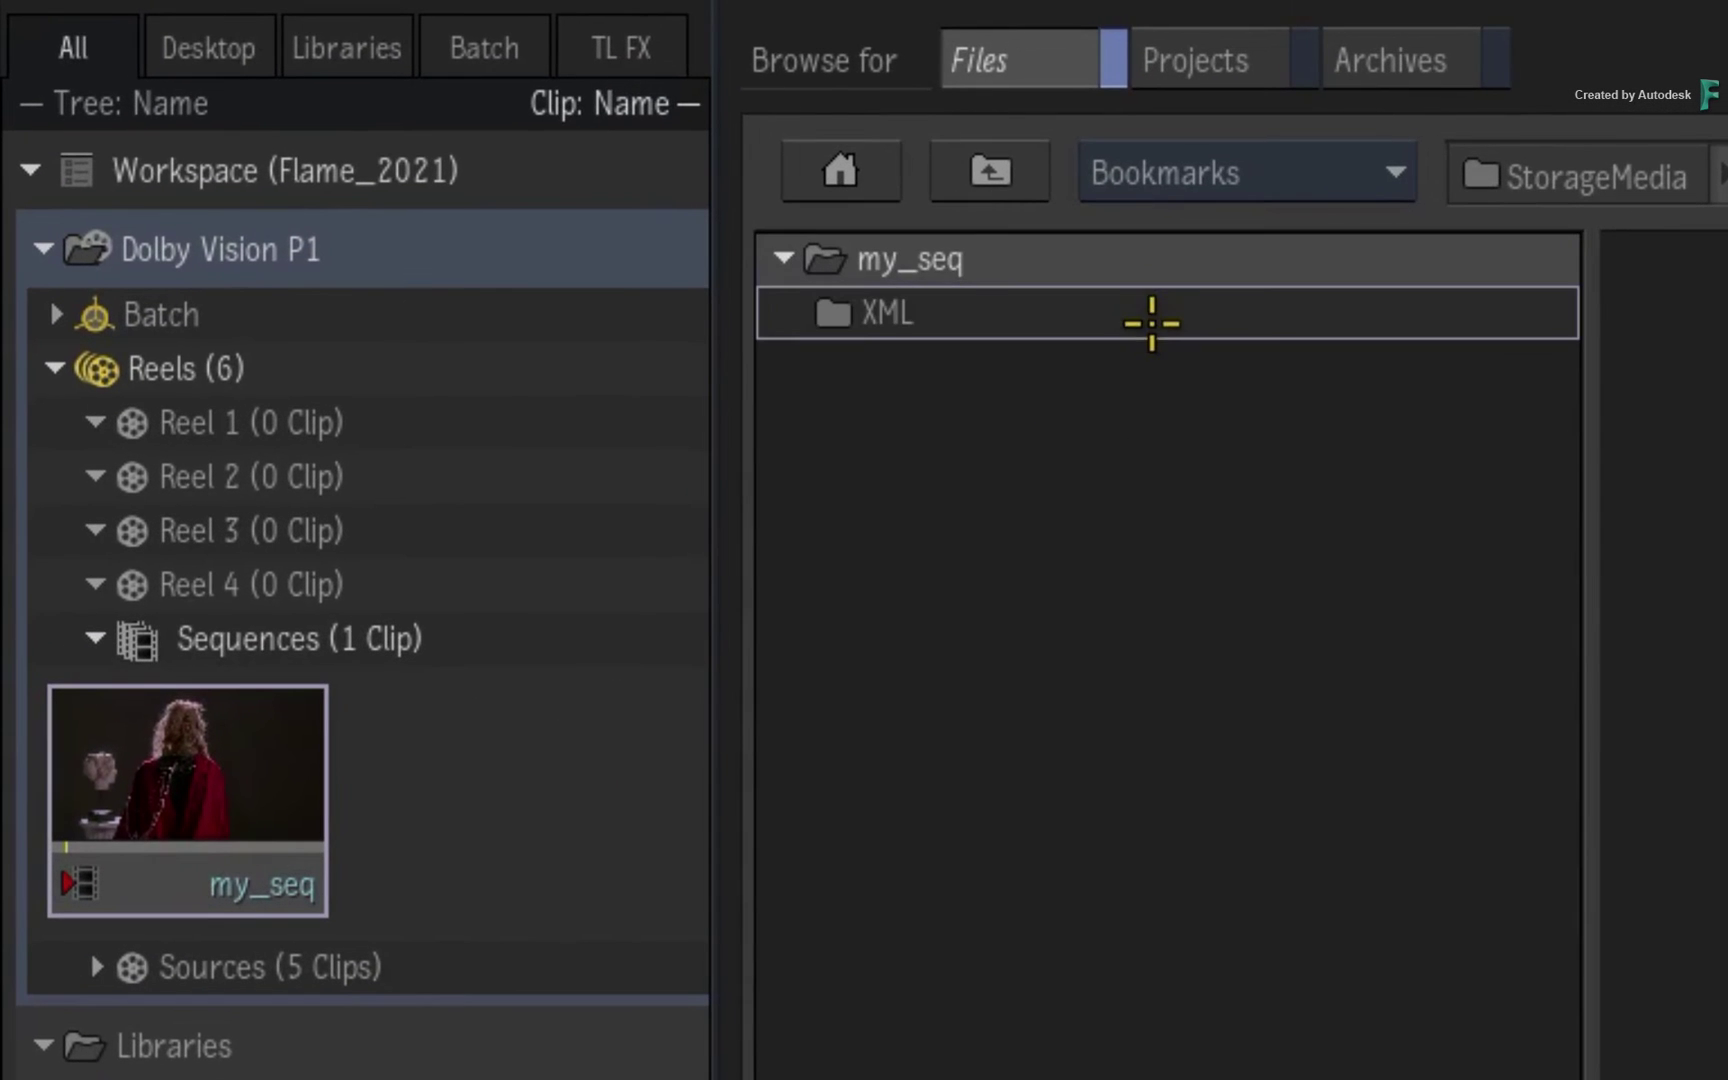
pyautogui.doubleClick(1147, 317)
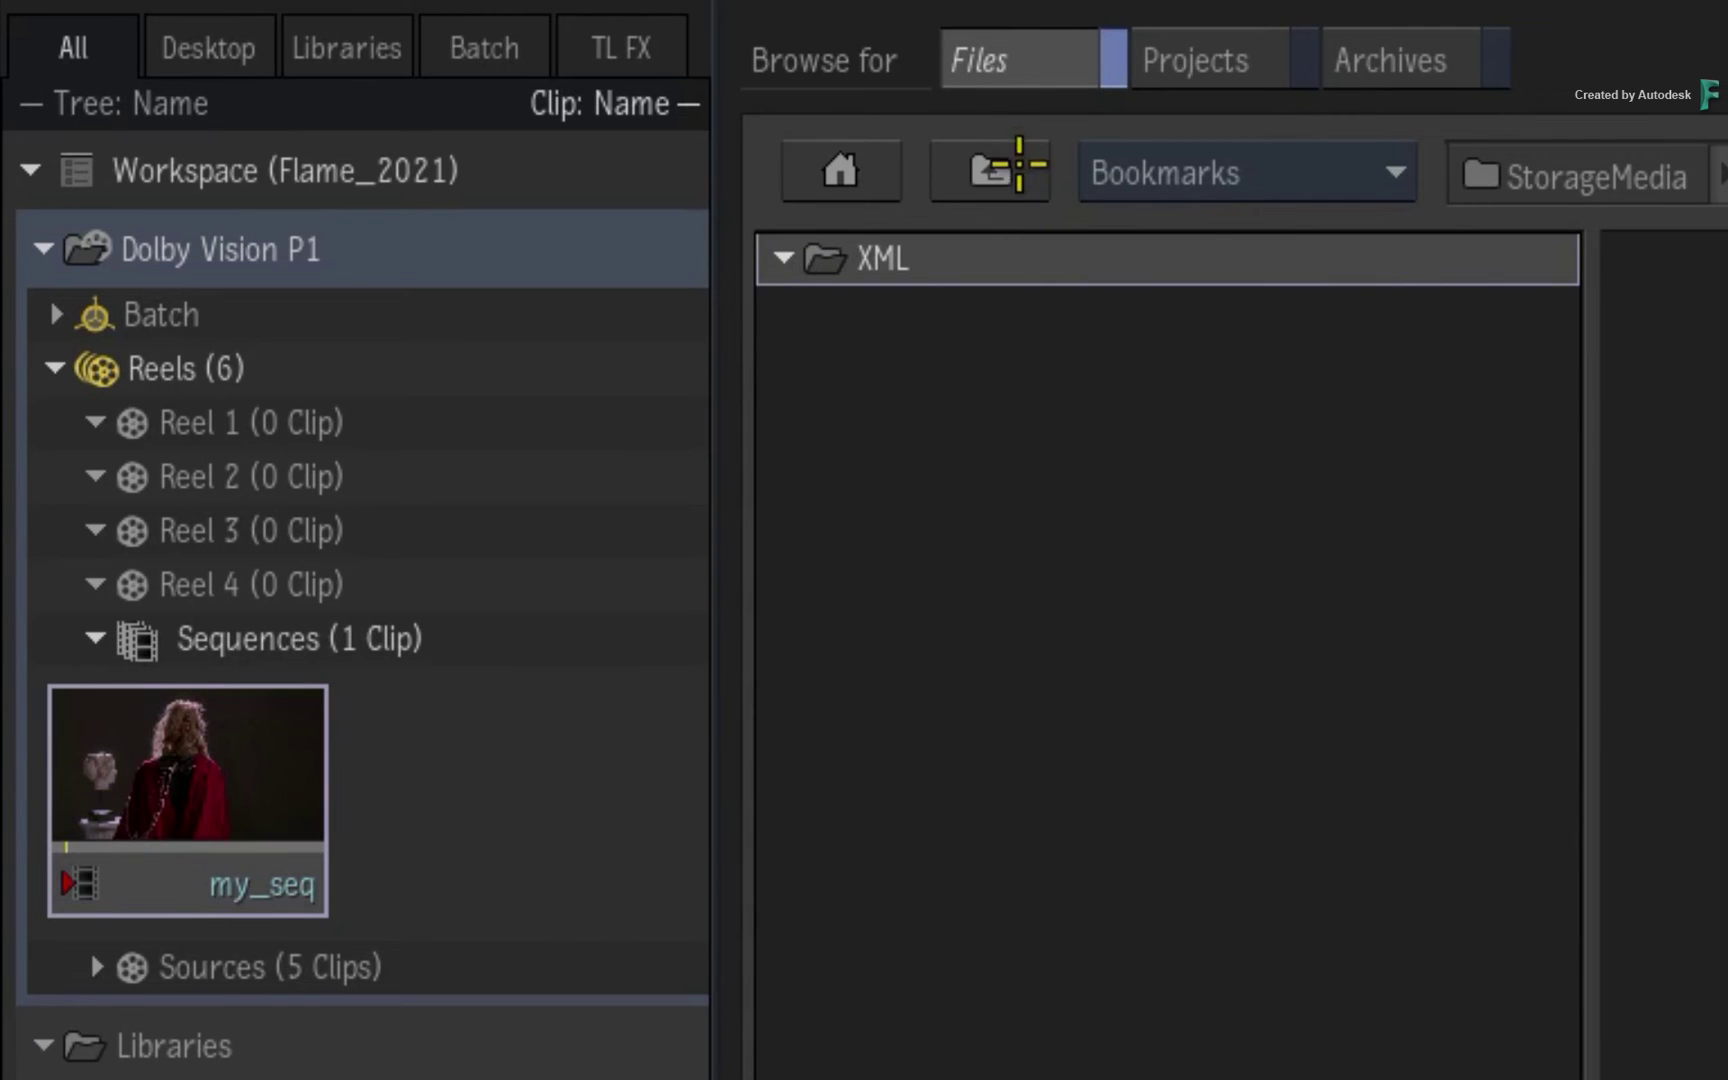
pyautogui.click(991, 158)
pyautogui.click(991, 158)
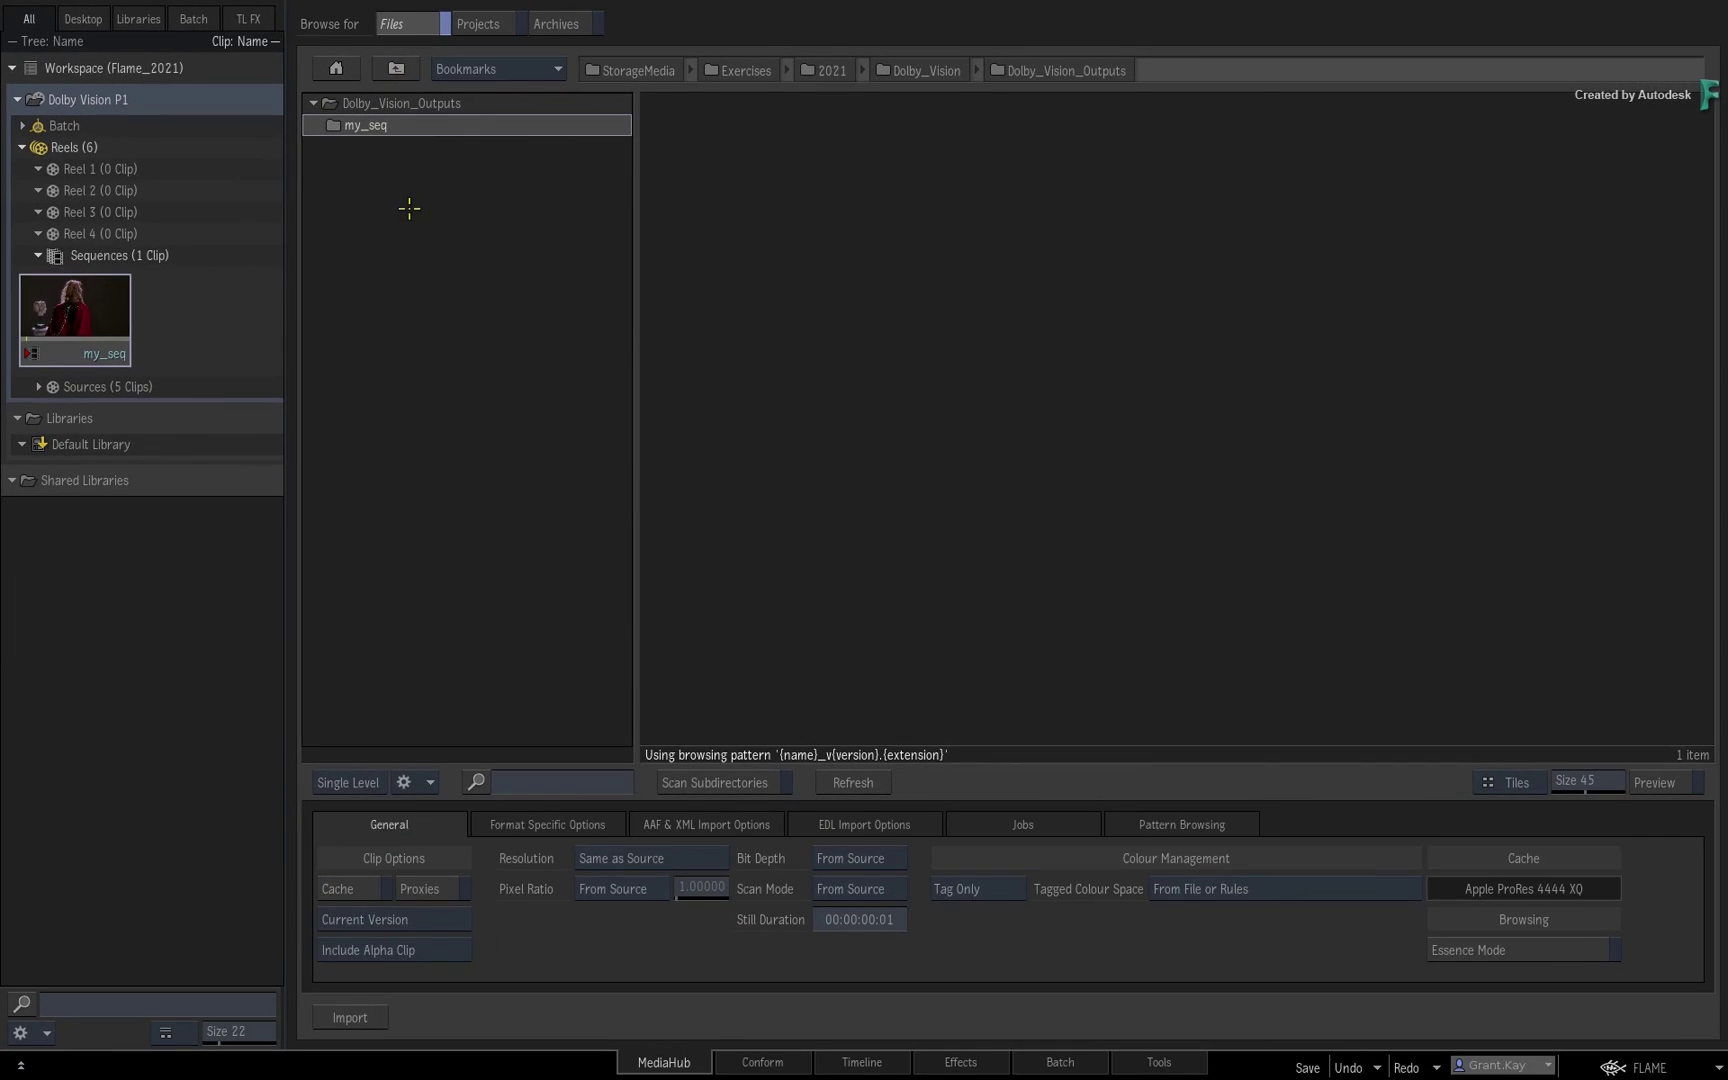
pyautogui.click(413, 208)
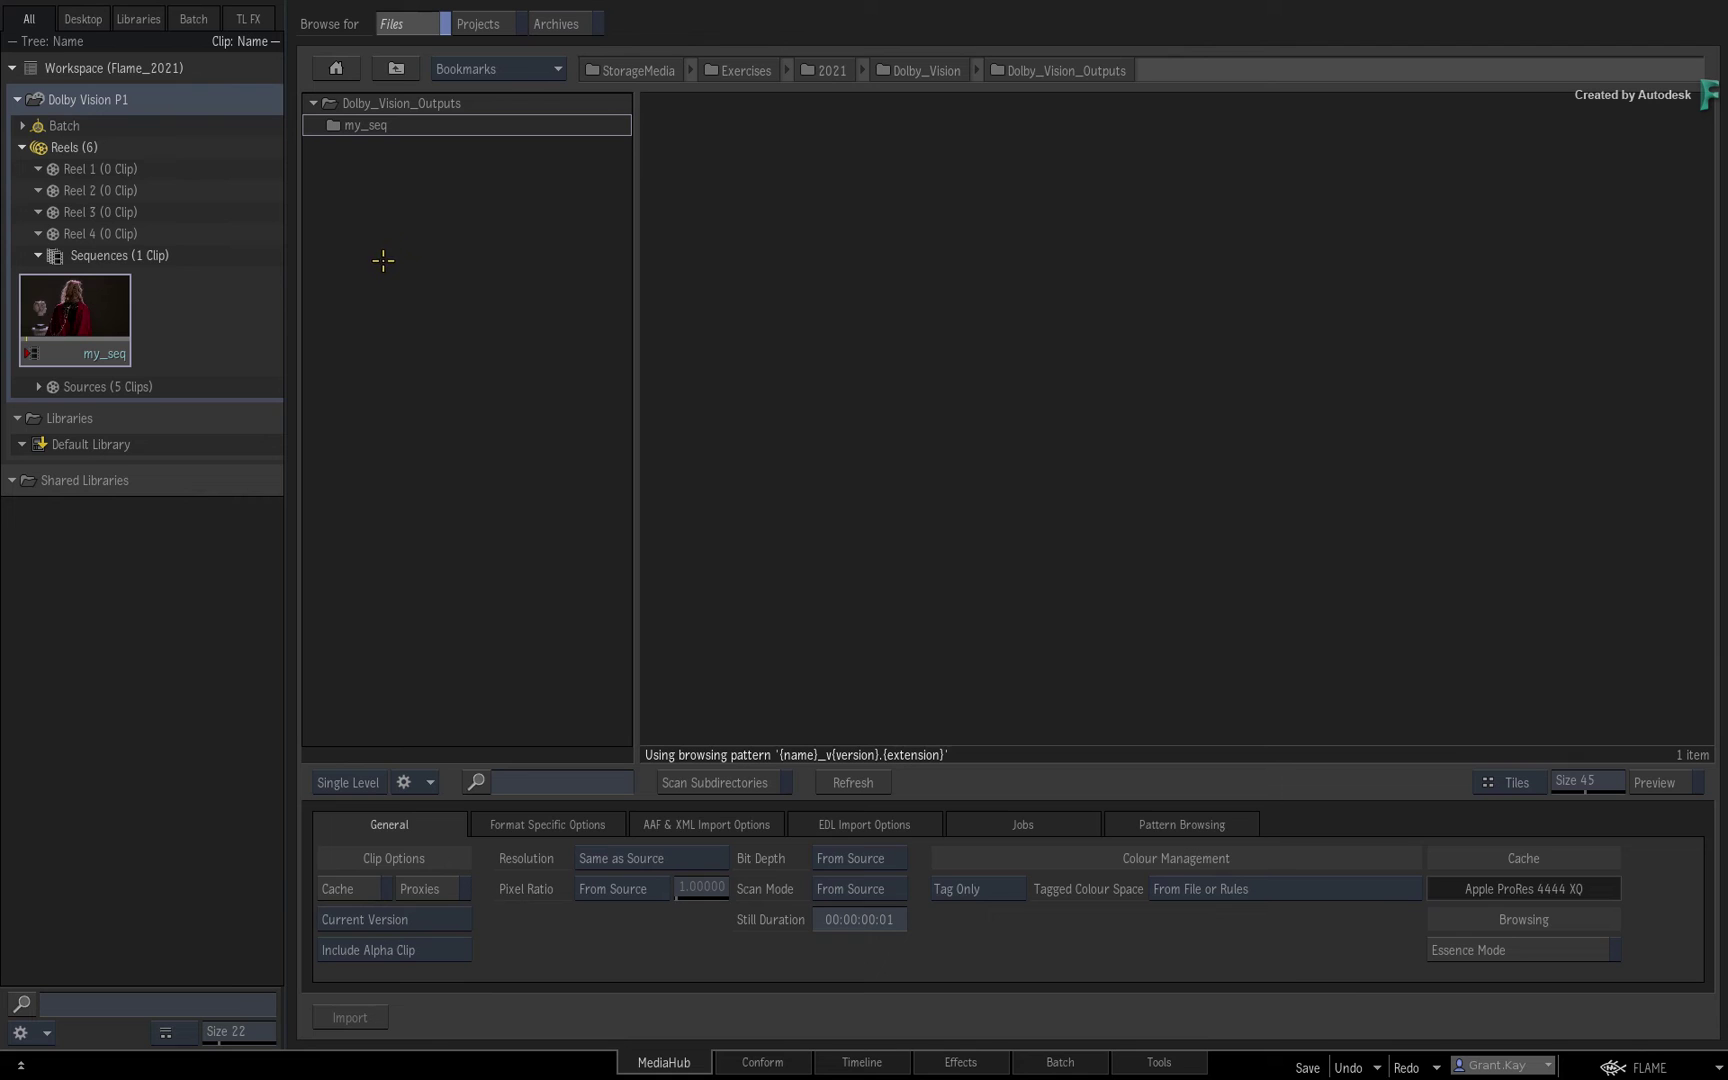
# Export my_seq with the Dolby Vision 2.9 Preview (10-bit Apple ProRes 422) preset.
pyautogui.moveTo(125, 302); pyautogui.dragTo(781, 530)
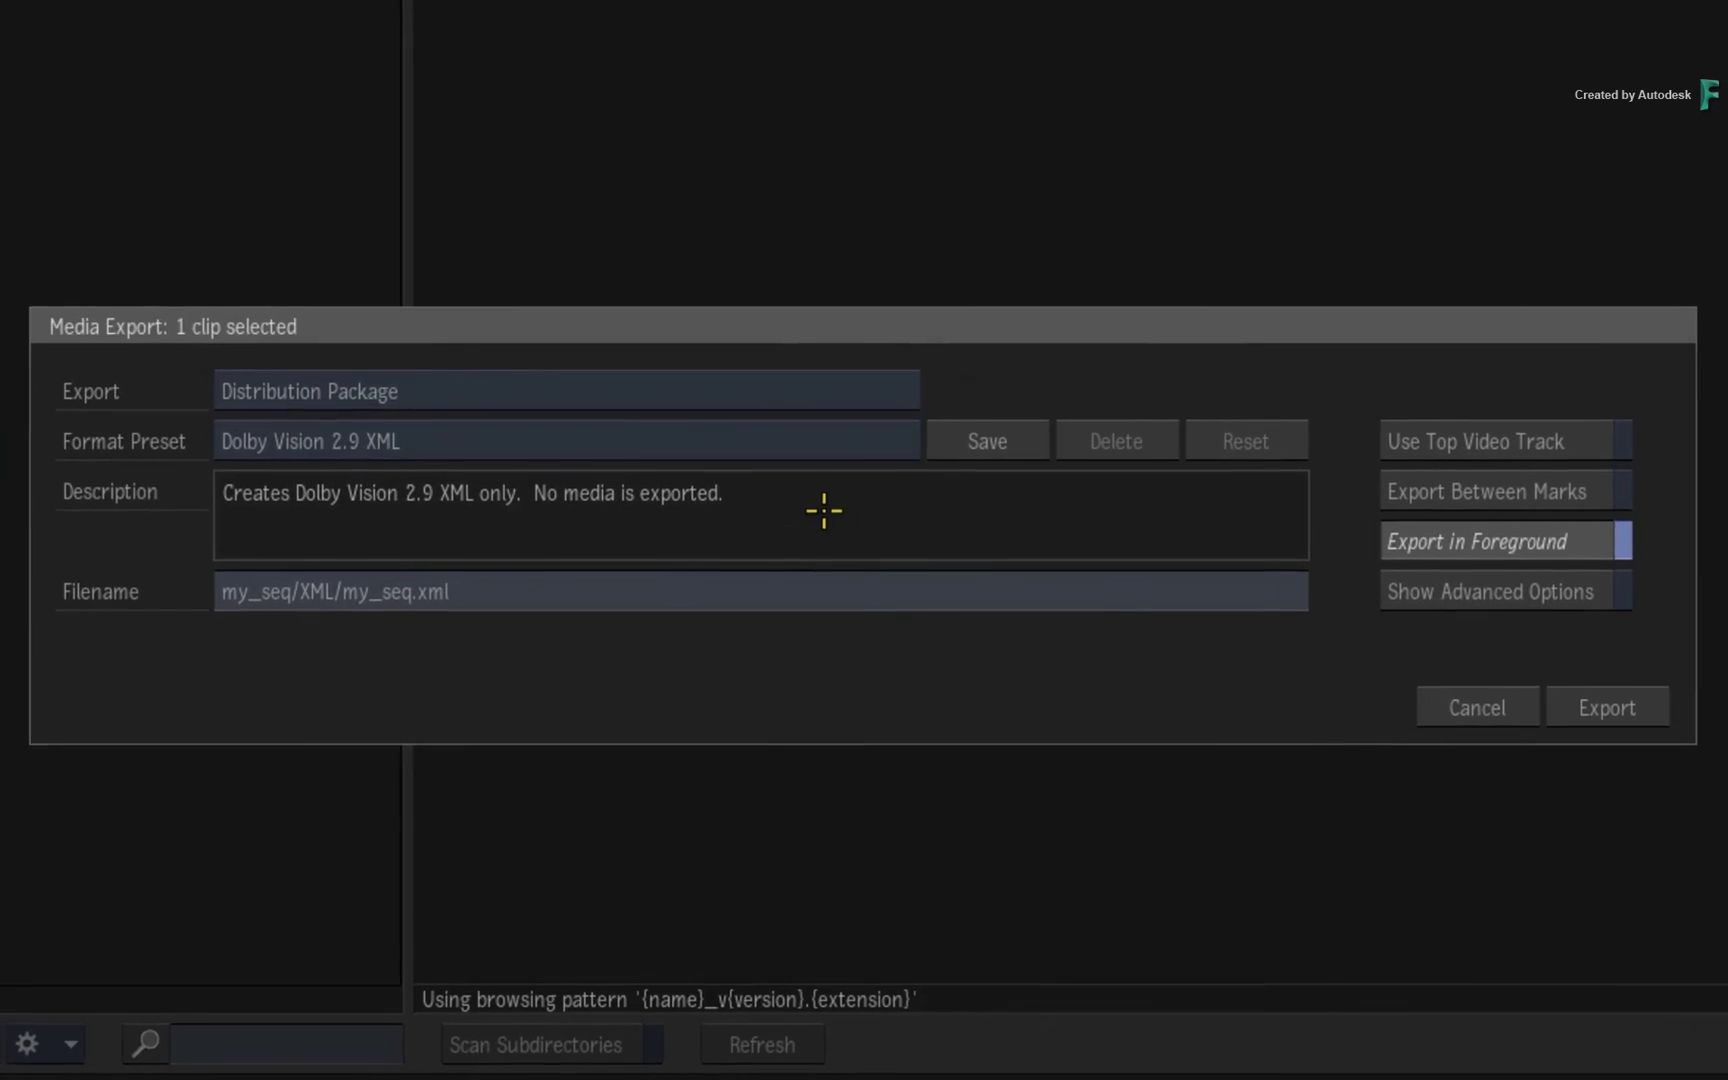
pyautogui.click(794, 430)
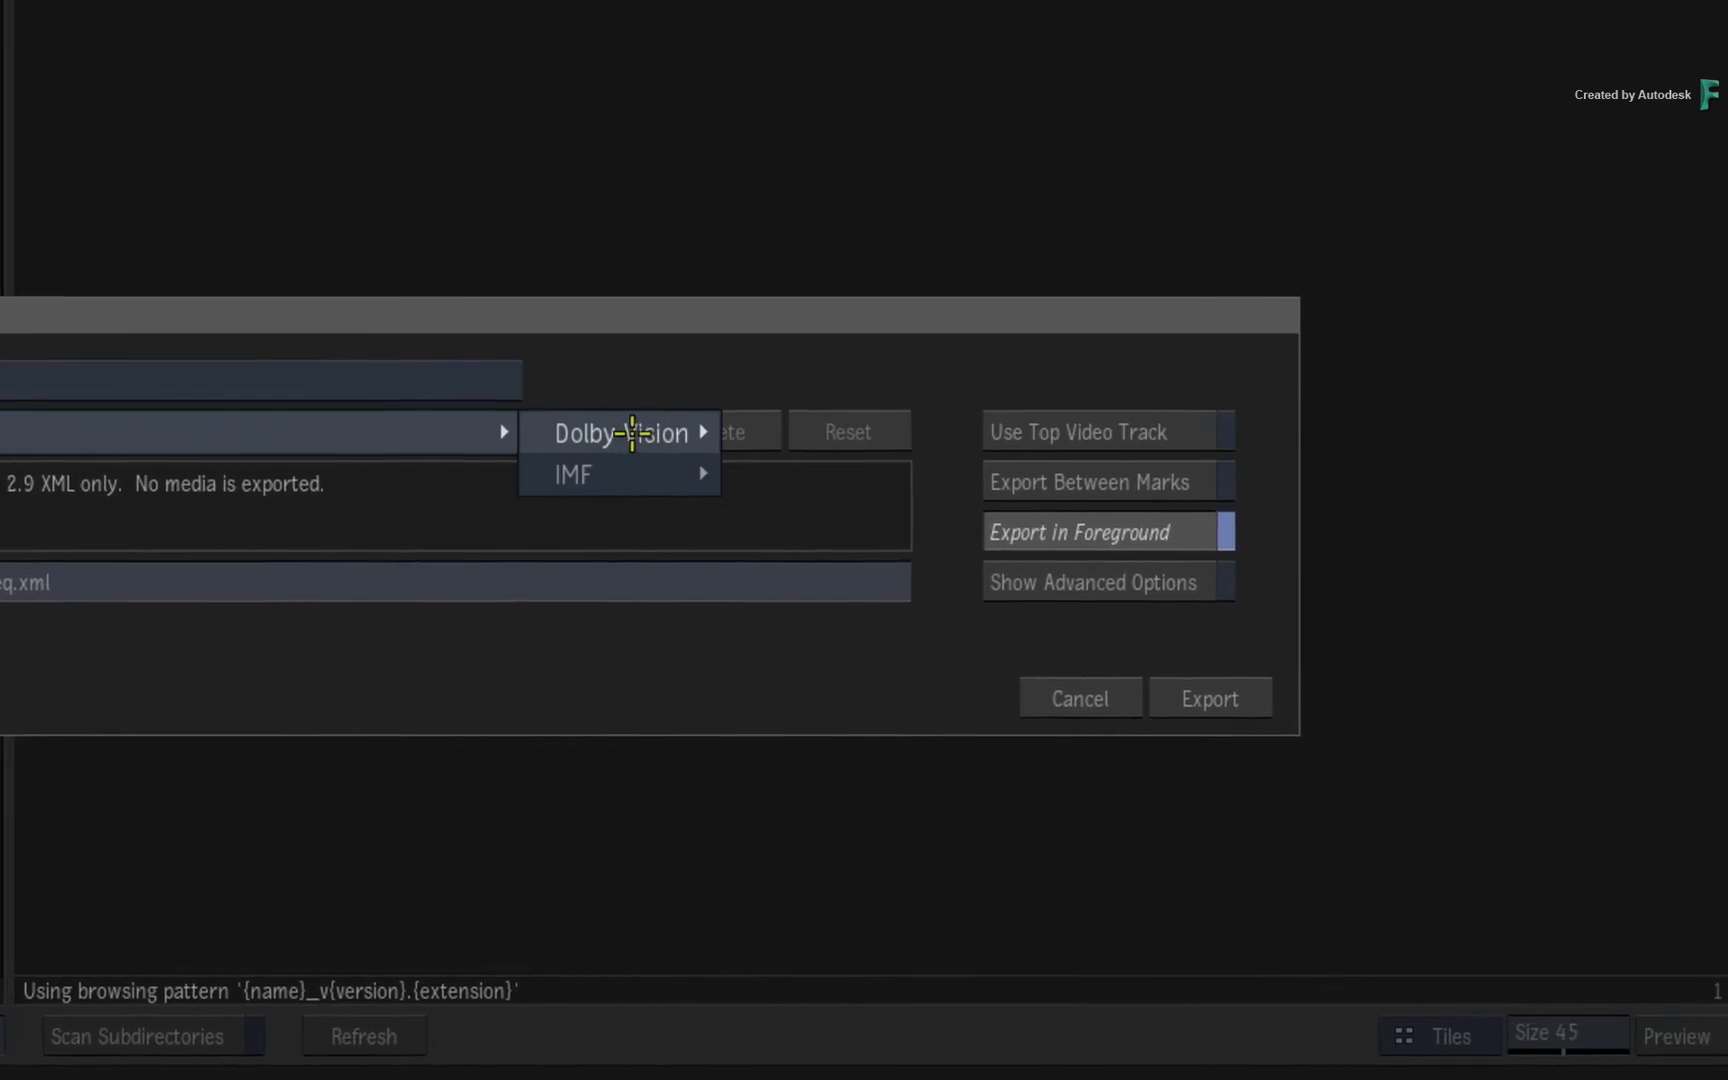
pyautogui.moveTo(1045, 443)
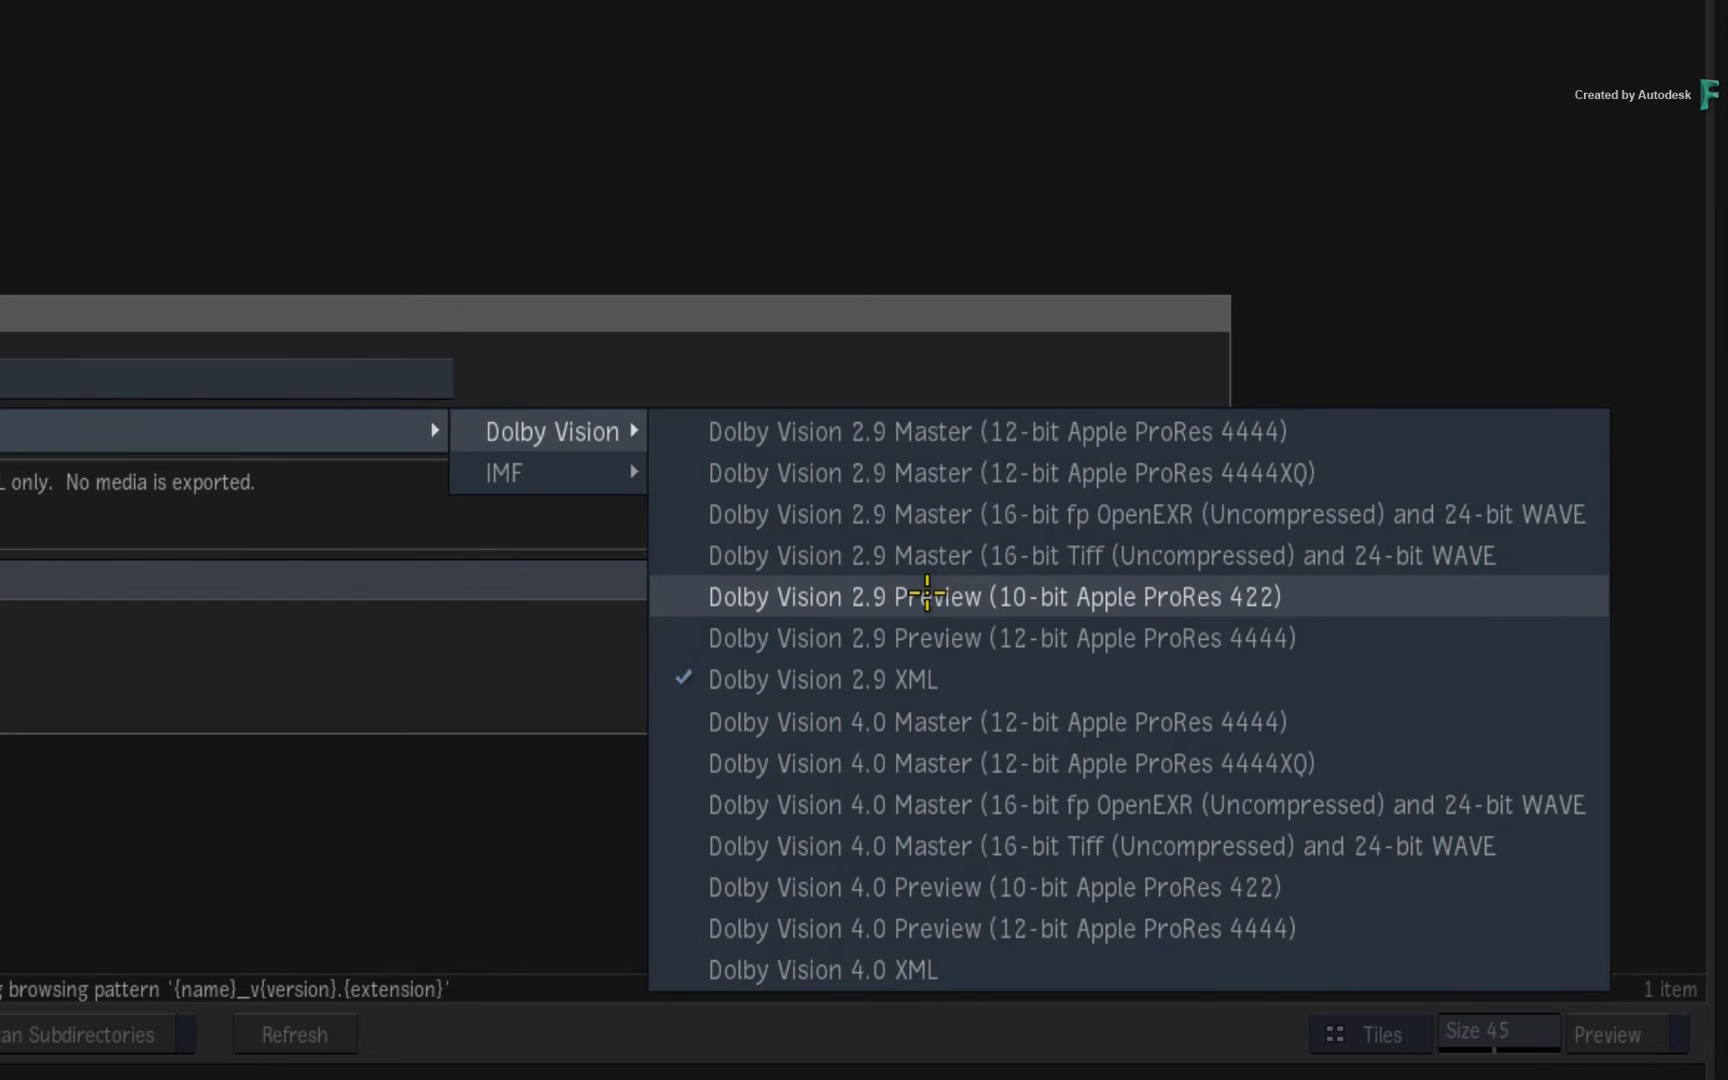
pyautogui.click(927, 594)
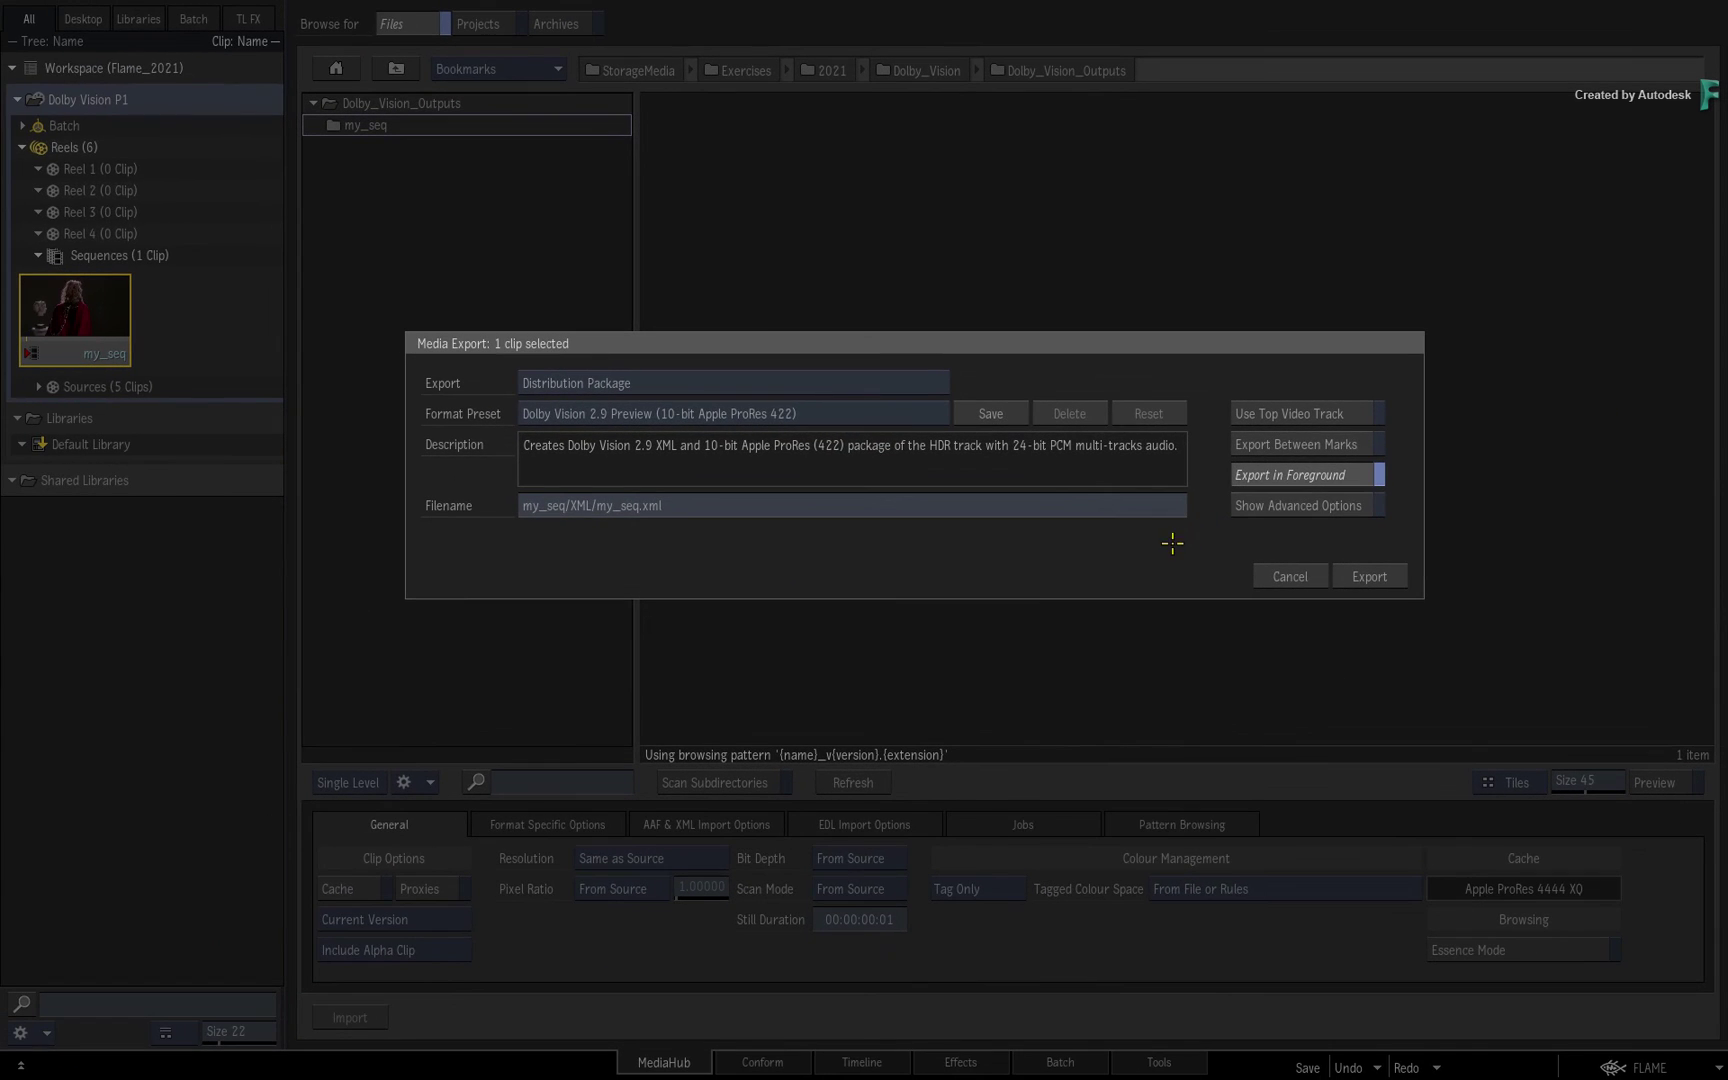
pyautogui.click(1372, 577)
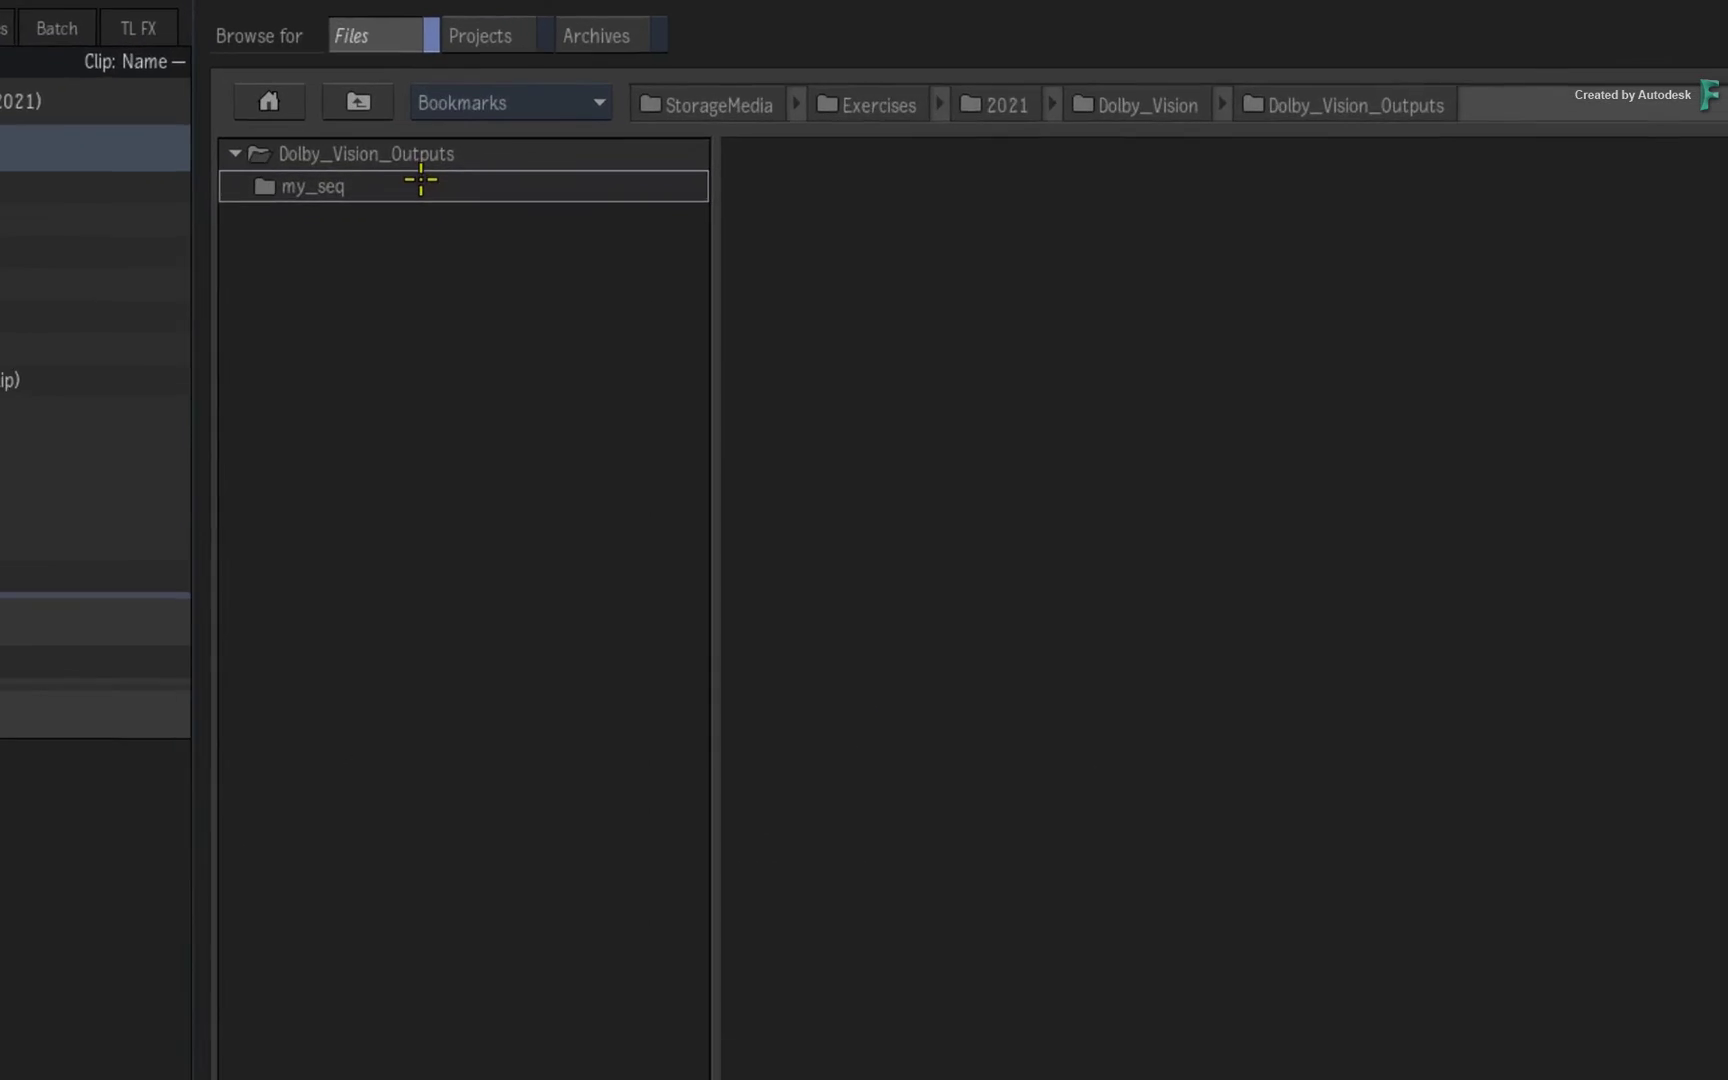
# Open my_seq > MEDIA, scrub the exported preview movie to frame 181, and return to the timeline.
pyautogui.doubleClick(421, 187)
pyautogui.doubleClick(407, 183)
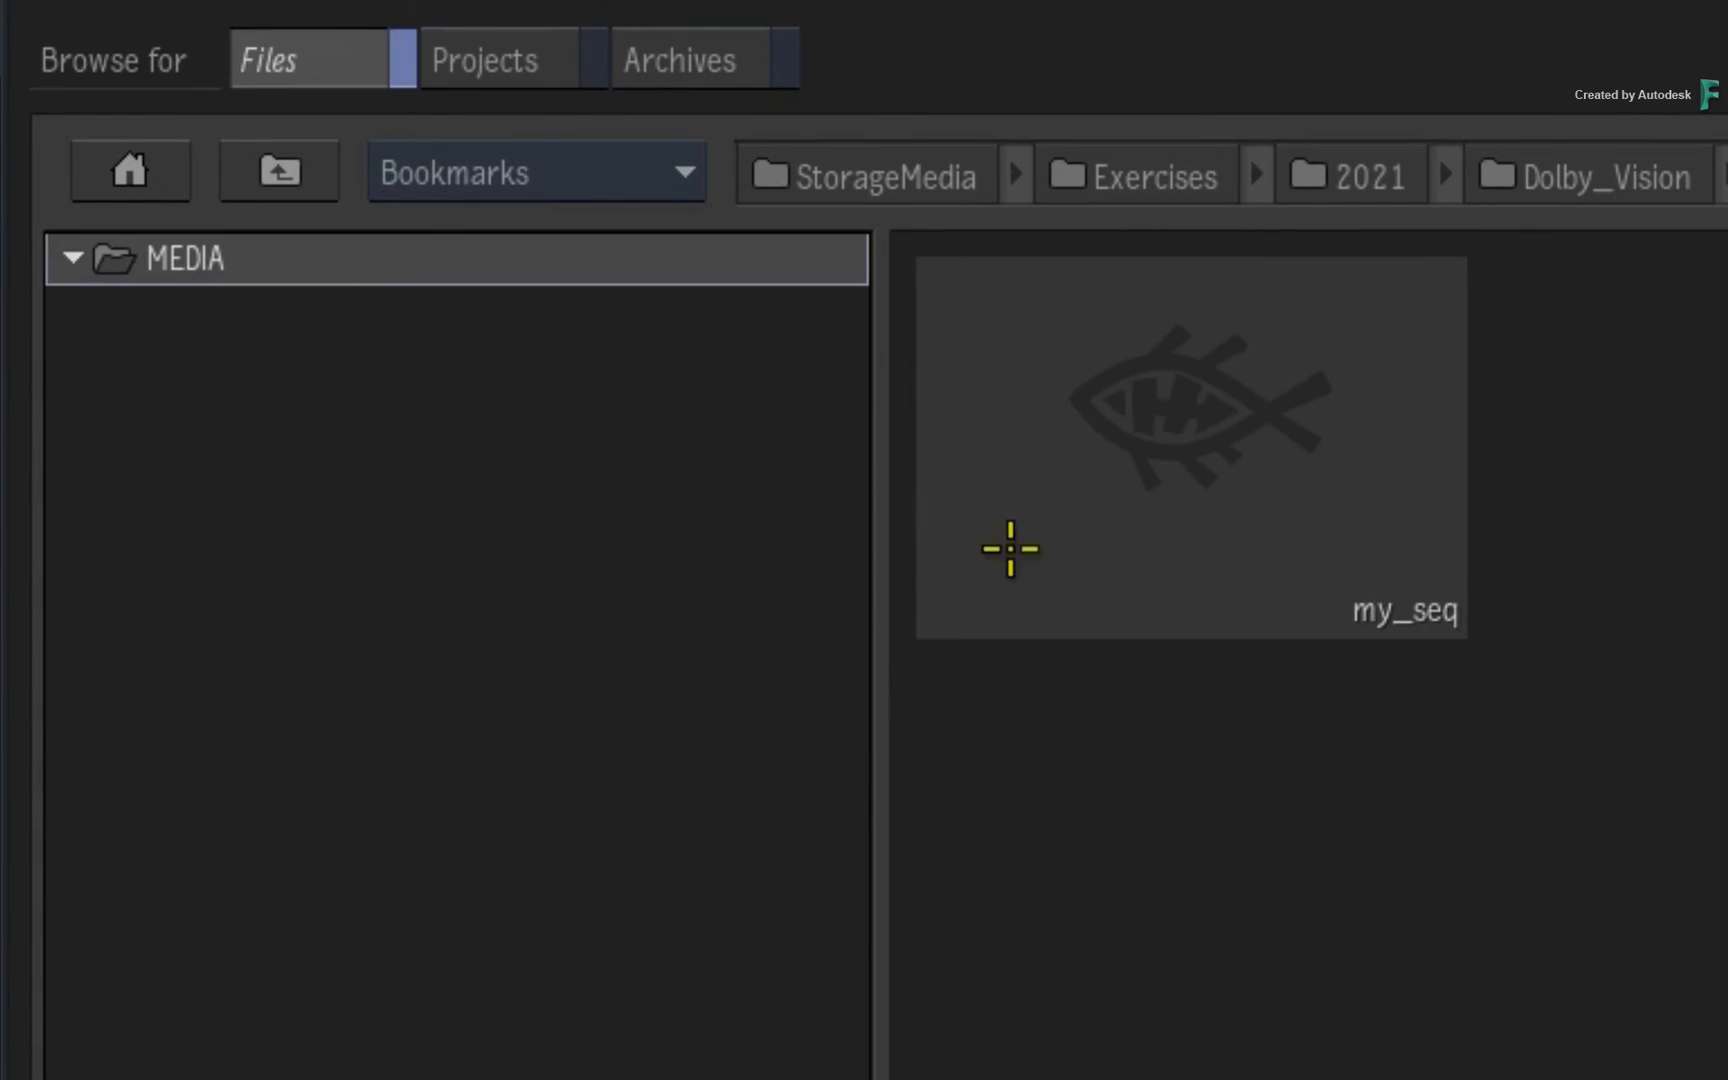
pyautogui.click(1057, 523)
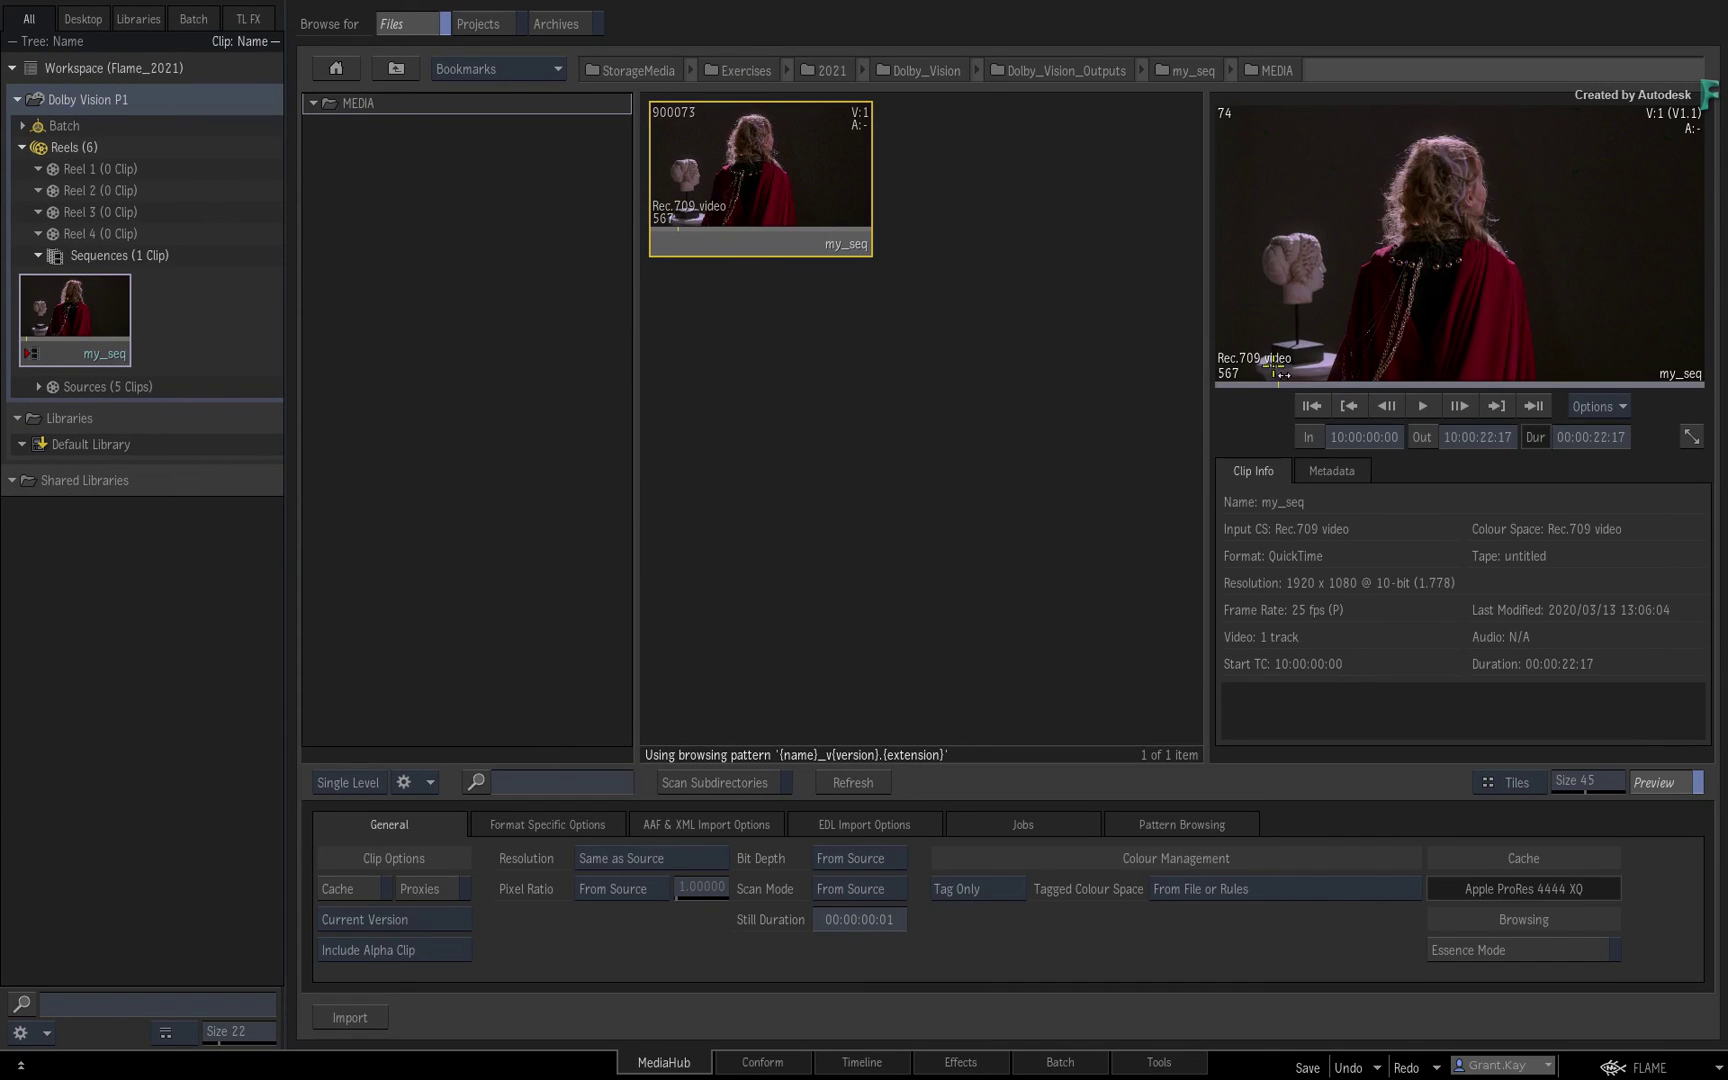
pyautogui.moveTo(1273, 368)
pyautogui.mouseDown()
pyautogui.moveTo(1709, 369)
pyautogui.moveTo(1246, 355)
pyautogui.moveTo(1675, 373)
pyautogui.moveTo(1369, 359)
pyautogui.mouseUp()
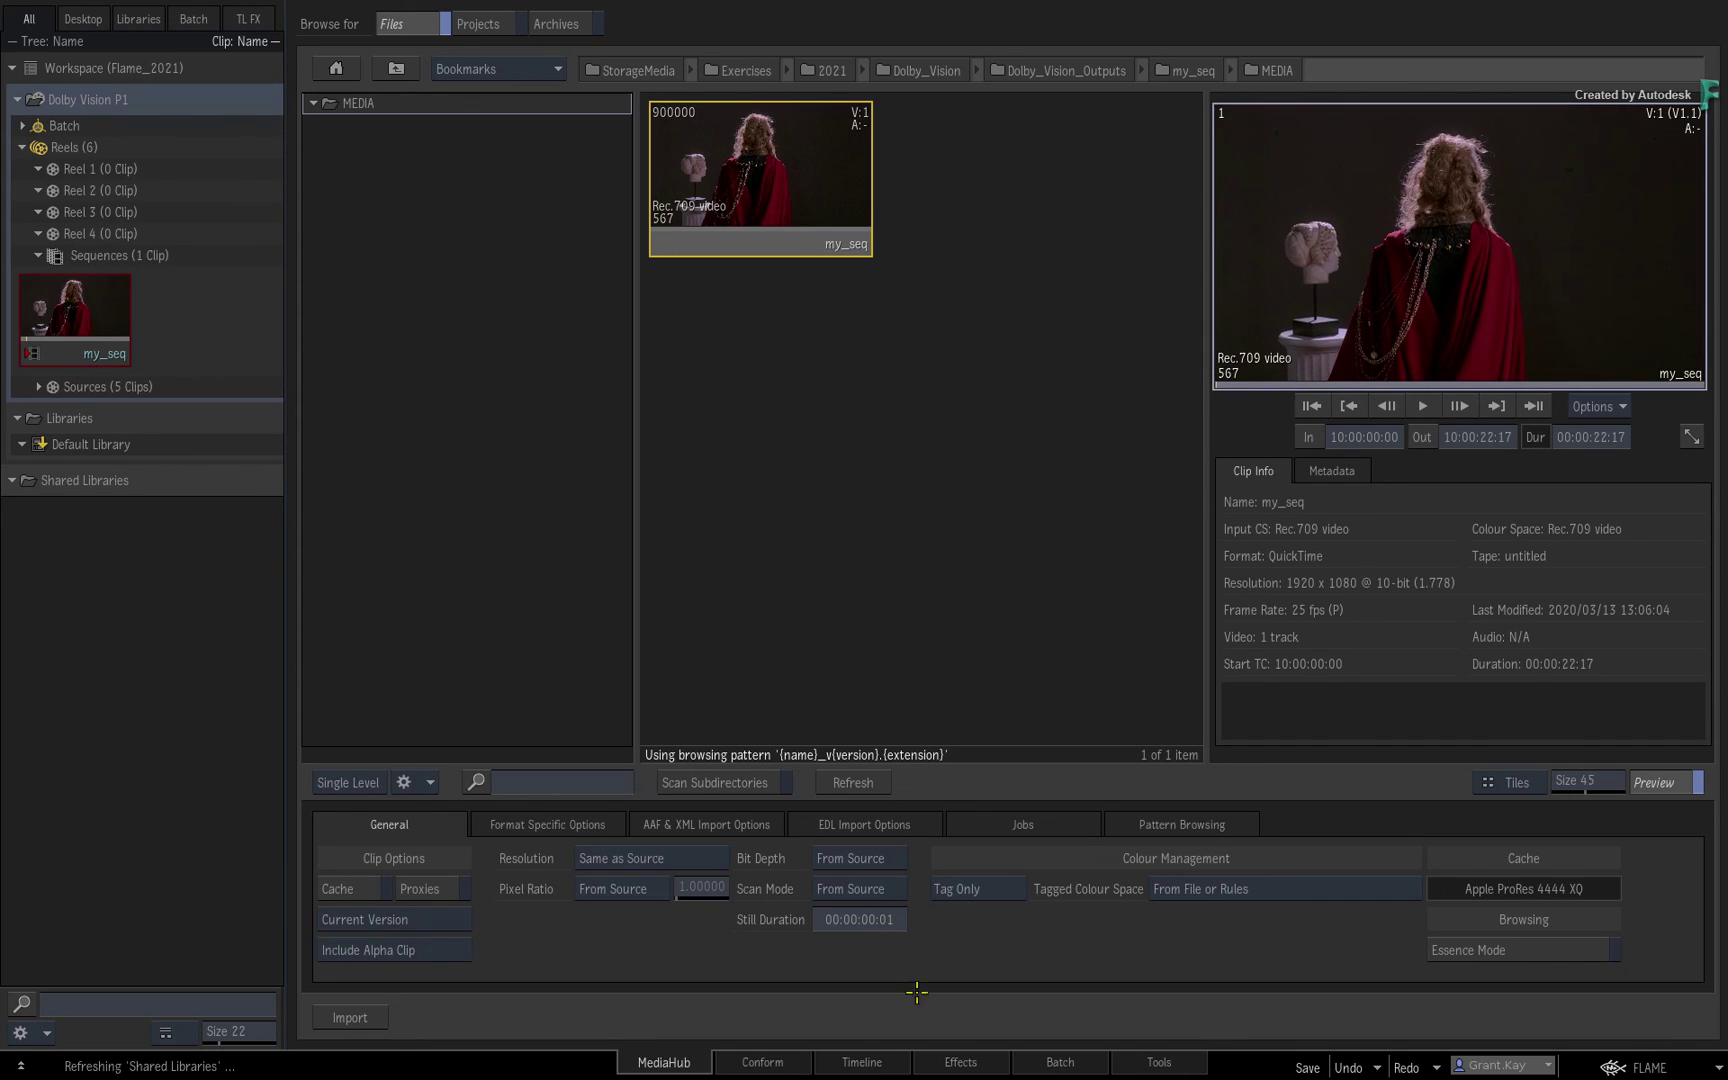
pyautogui.click(862, 1062)
# Switch the HDR controls to HDR Mode and select the first HDR segment at frame 25.
pyautogui.click(620, 737)
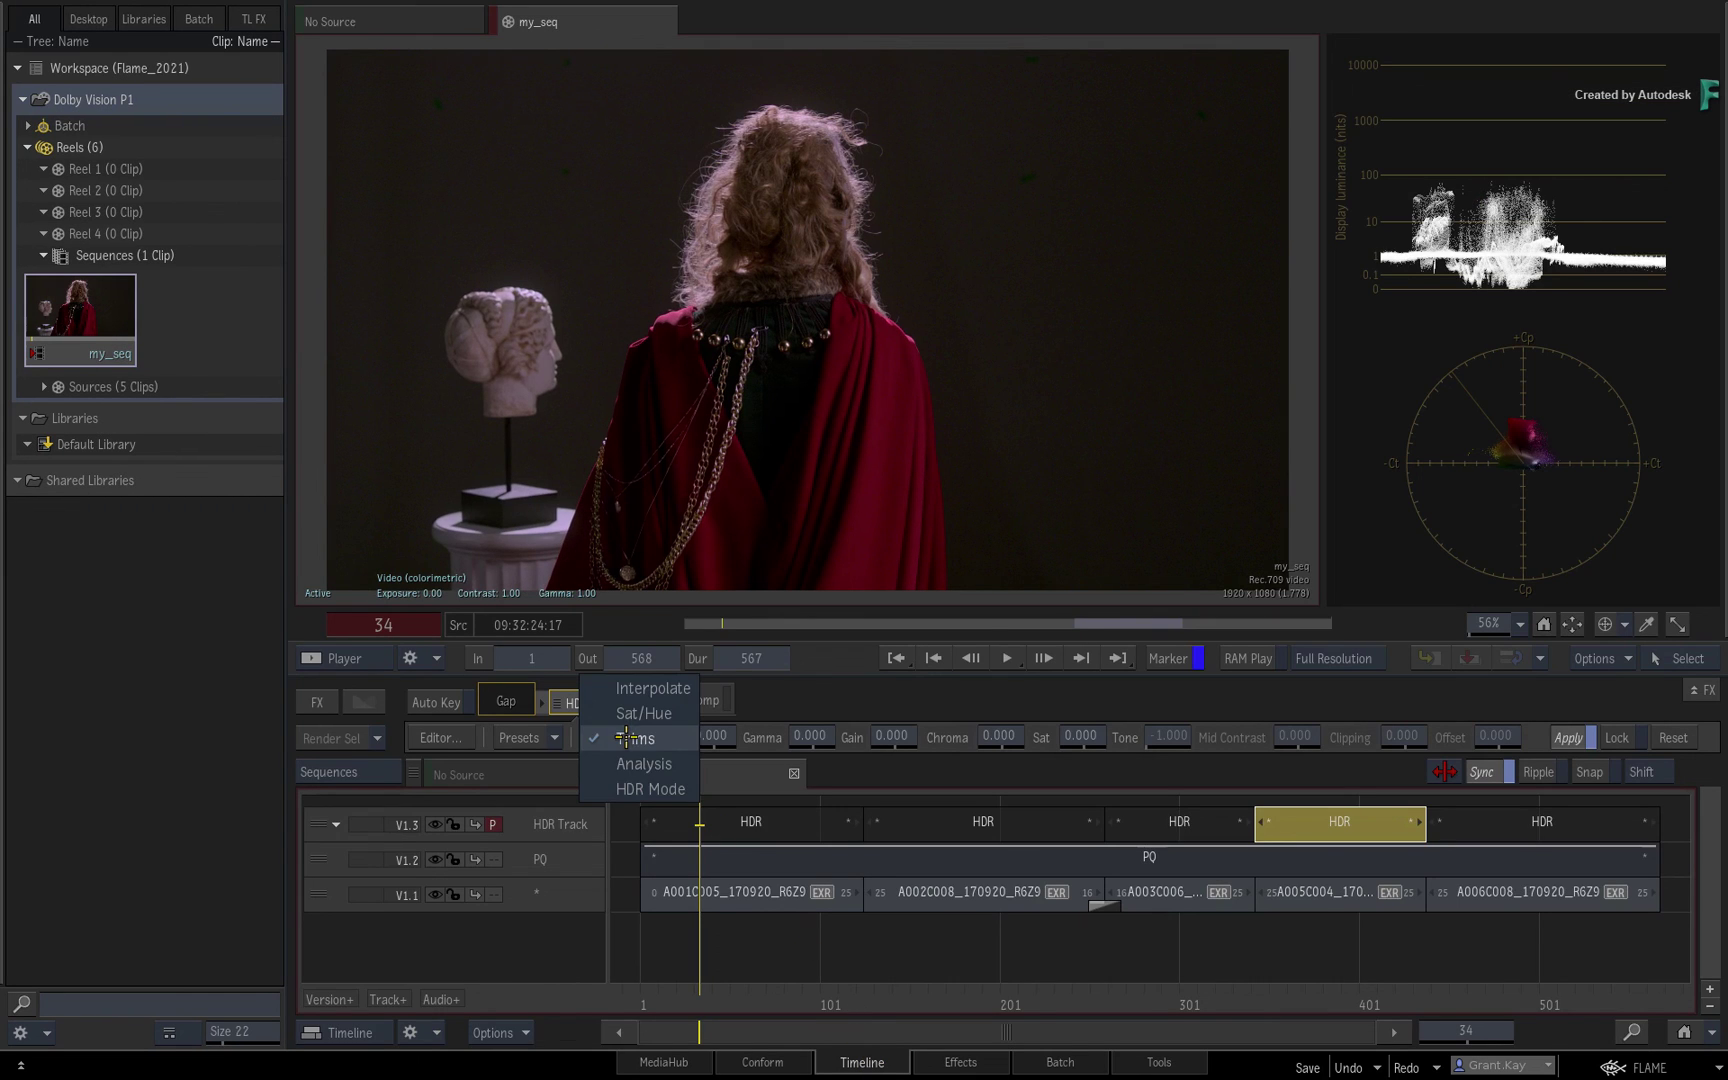
pyautogui.click(632, 787)
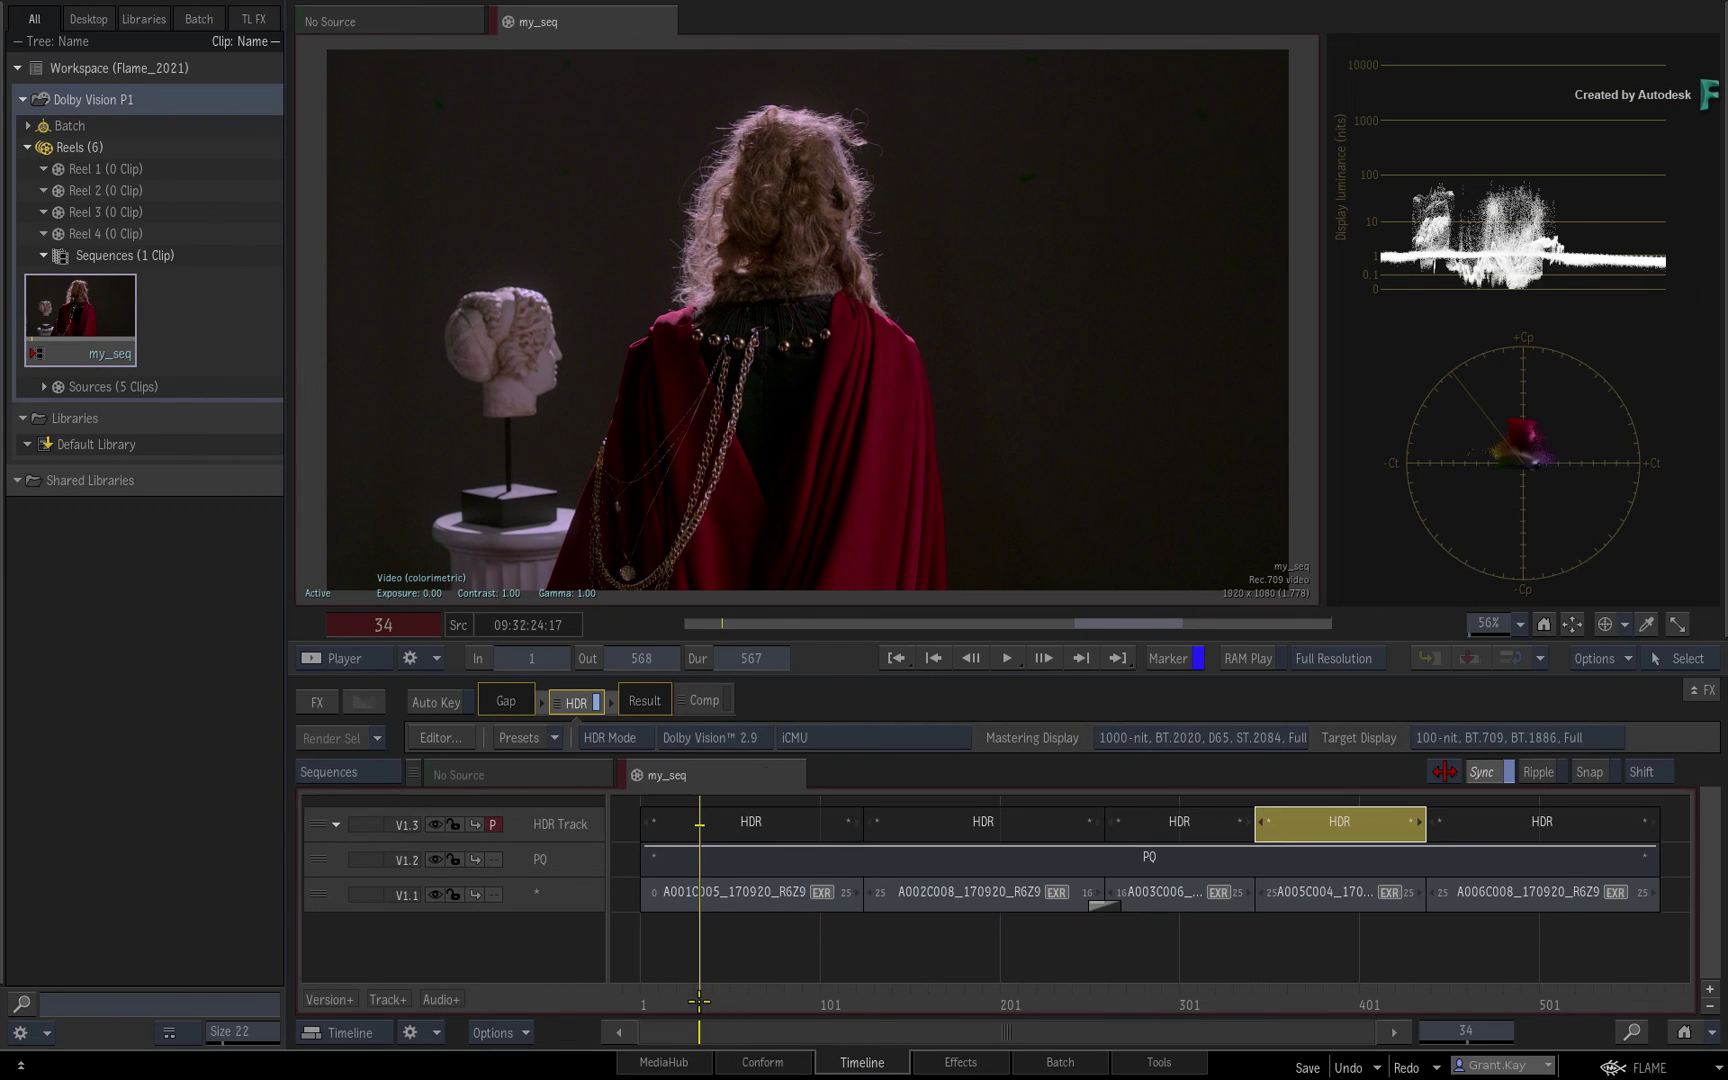
pyautogui.moveTo(699, 1001)
pyautogui.mouseDown()
pyautogui.moveTo(1458, 1000)
pyautogui.moveTo(688, 1002)
pyautogui.mouseUp()
pyautogui.click(710, 953)
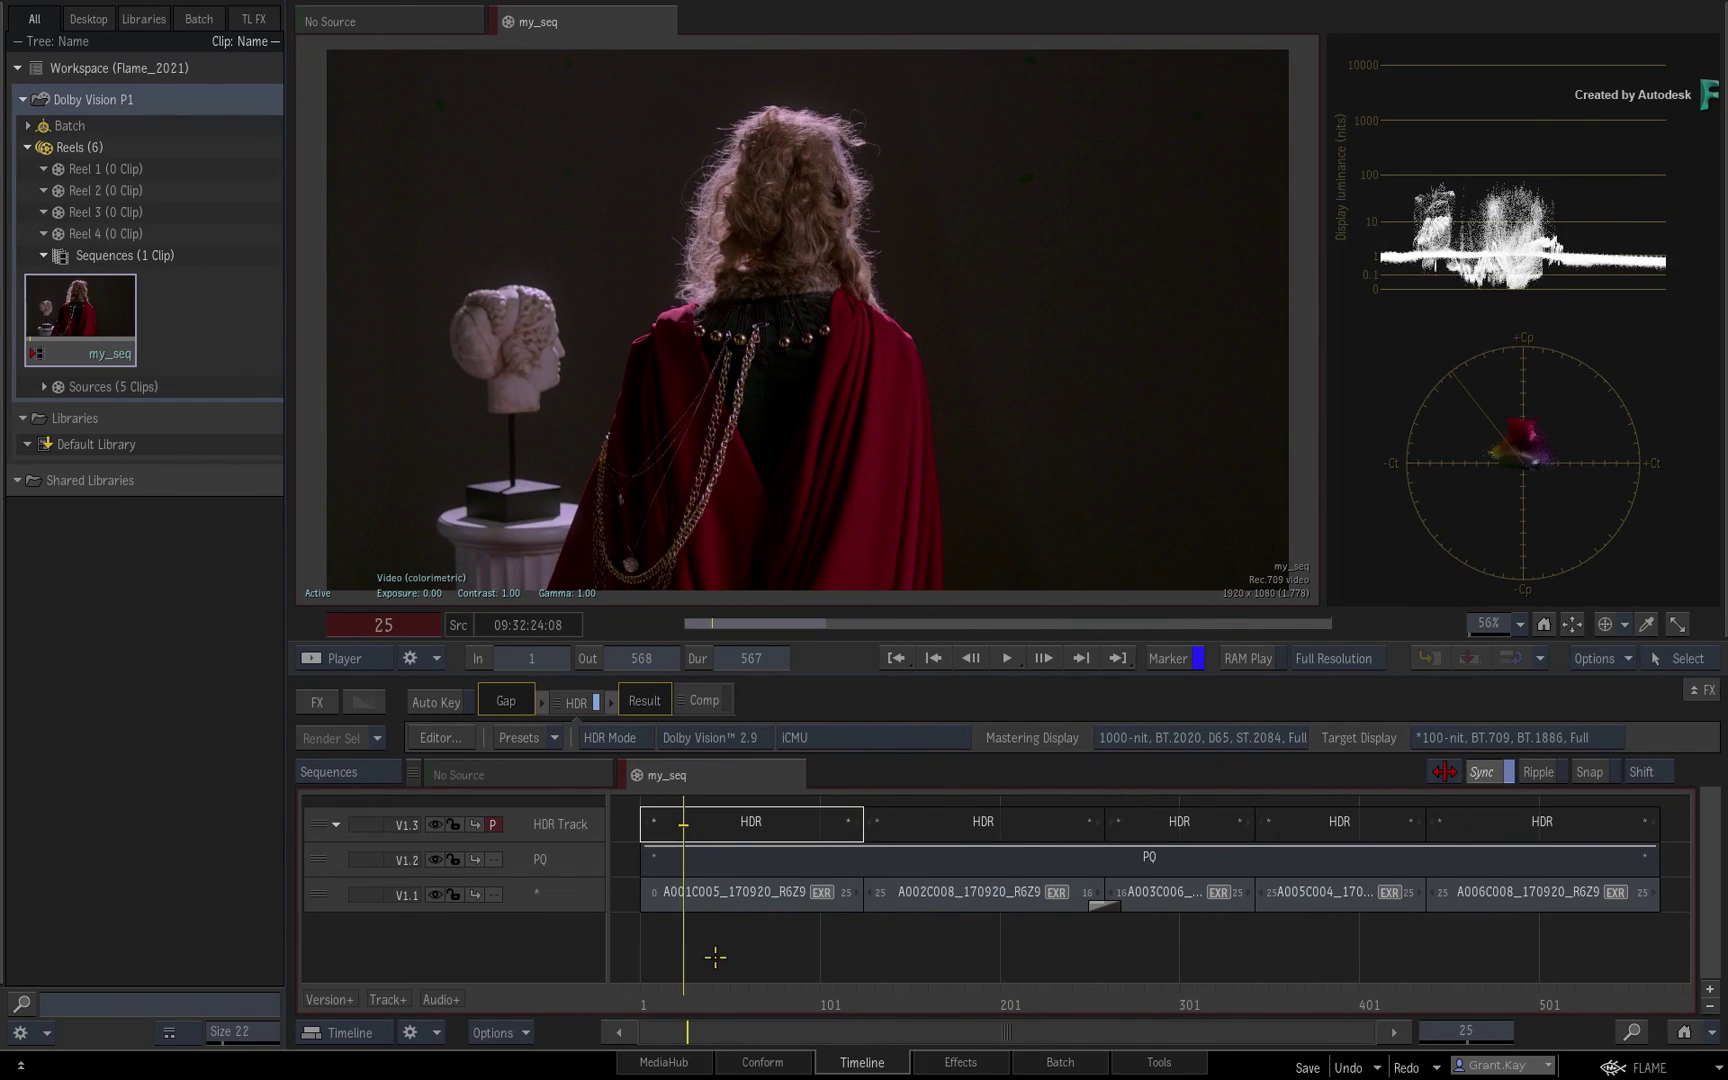